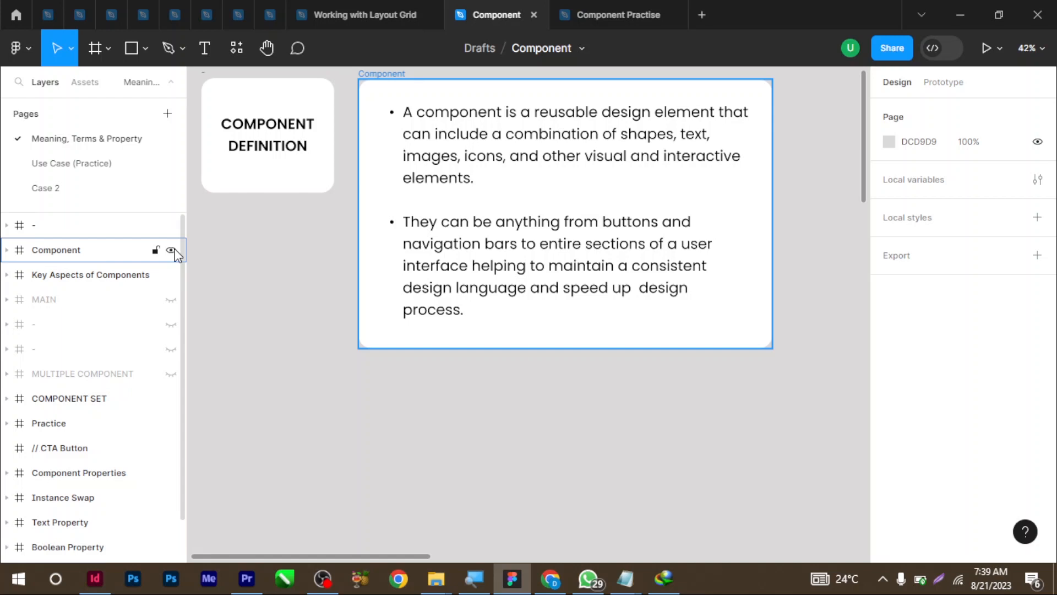
Scroll to the Key Aspects frame and unhide the MAIN layer to reveal its Main/Master card
scroll(322, 270, down, 8)
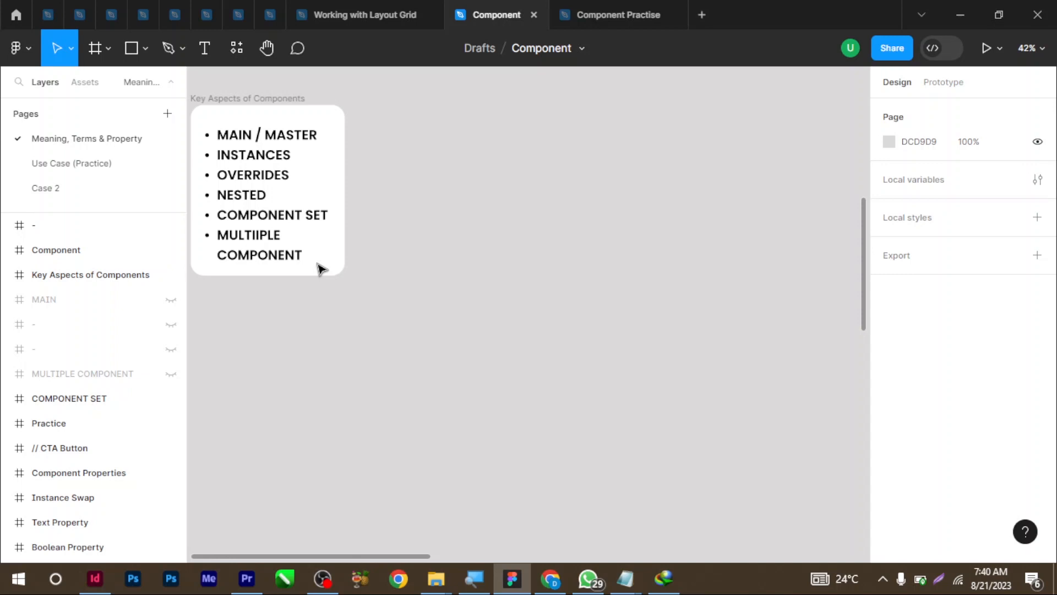
click(171, 300)
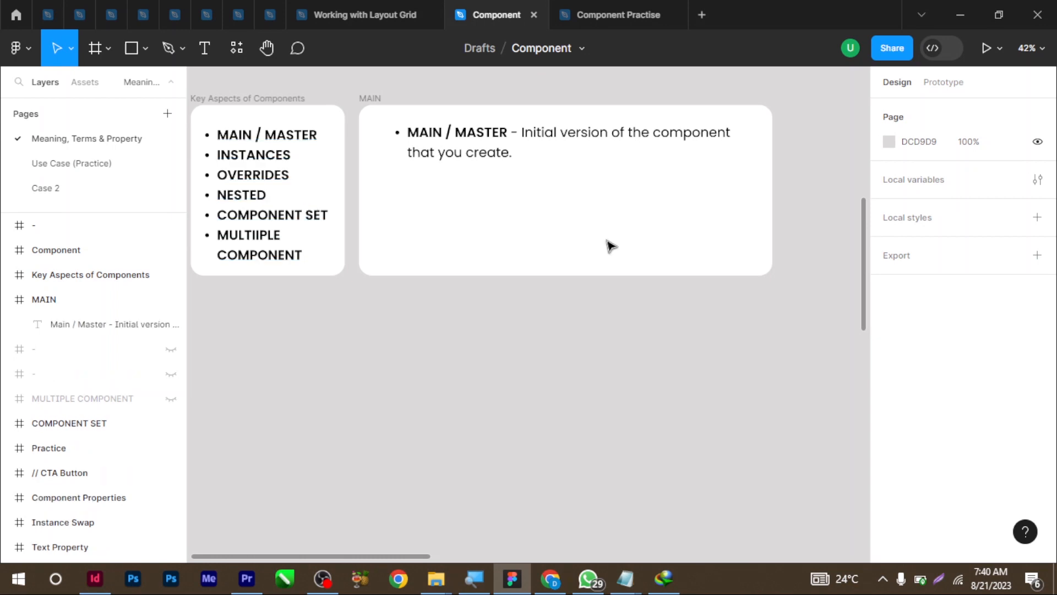
Draw a 623×154 rectangle in the MAIN card and convert it to a main component
click(126, 46)
drag(422, 188, 623, 240)
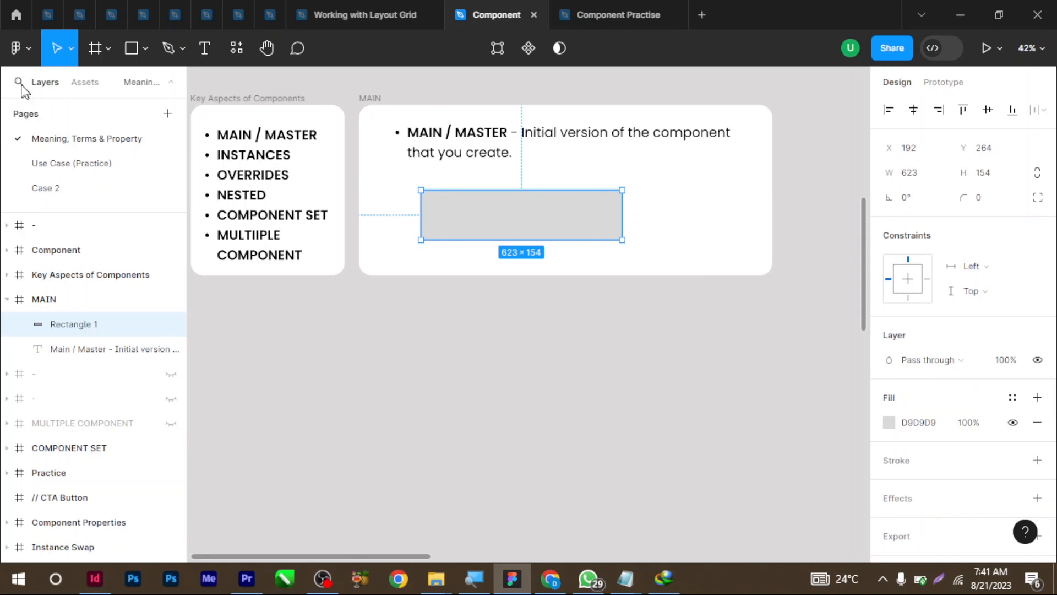
click(17, 51)
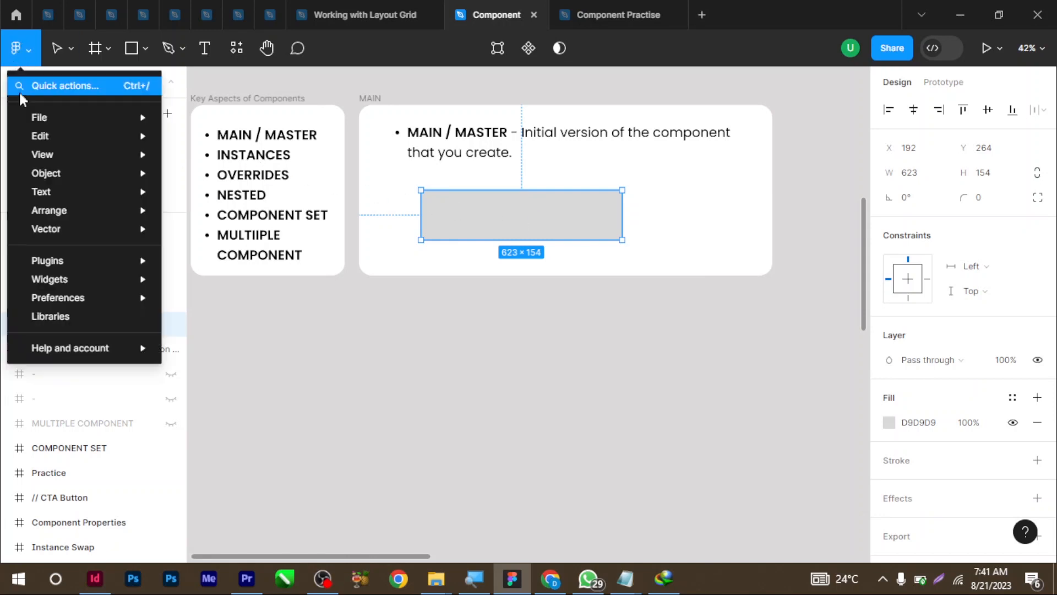
mouse_move(46, 173)
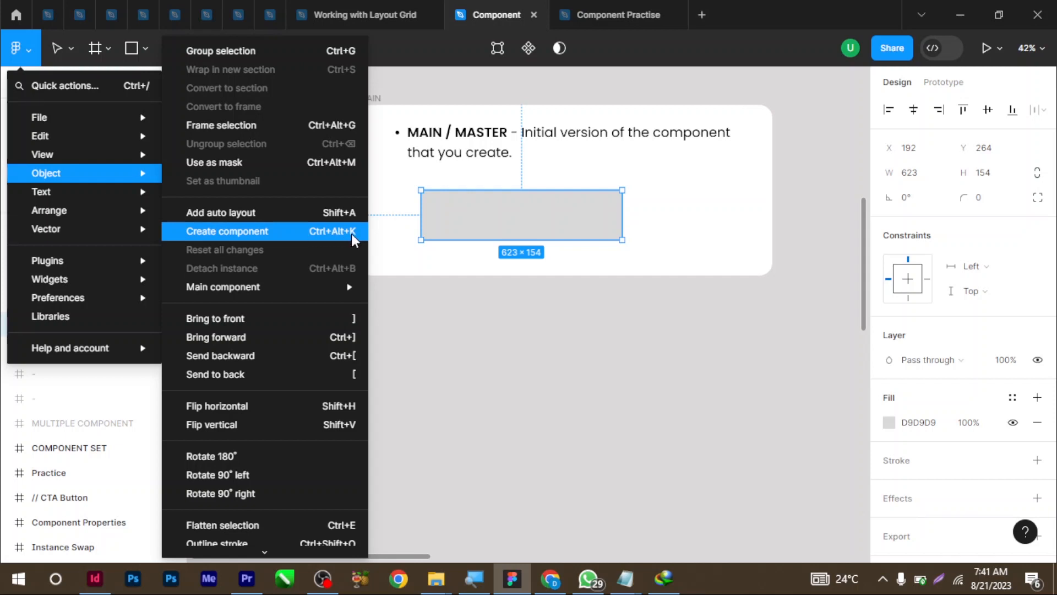
right_click(503, 226)
mouse_move(509, 218)
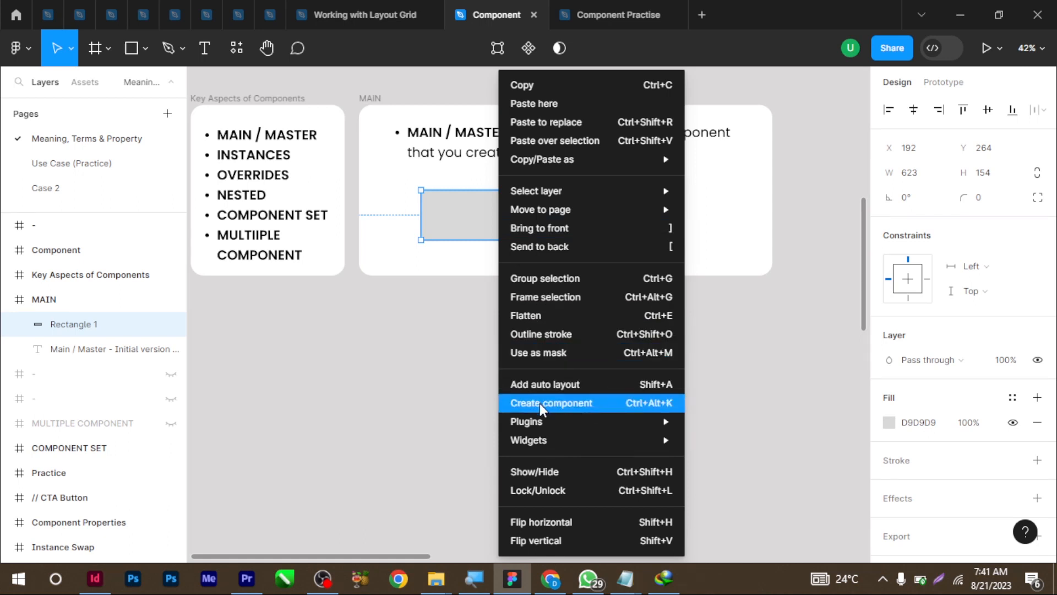
click(413, 46)
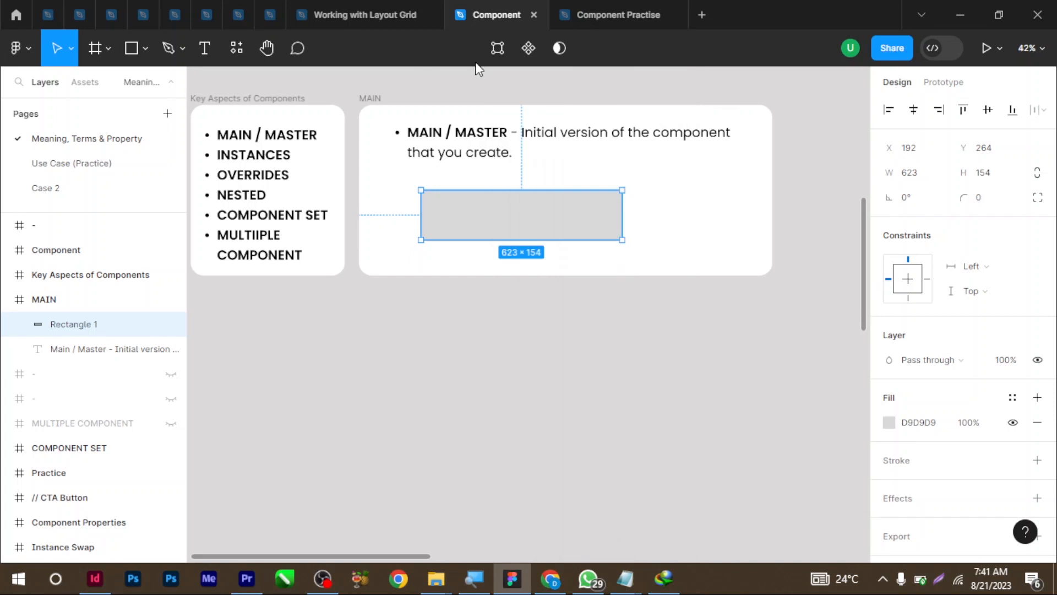
click(528, 49)
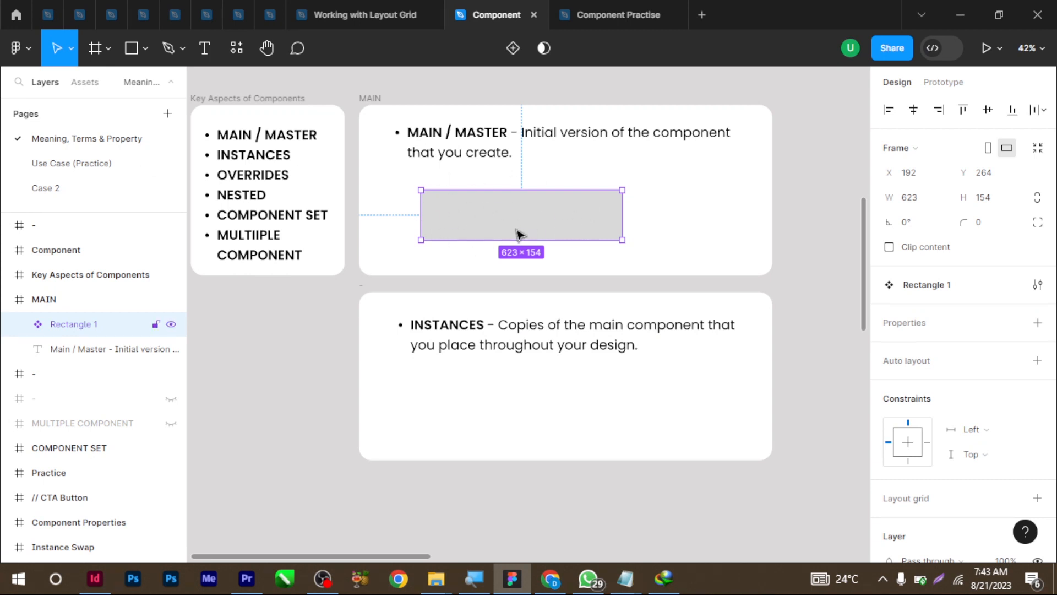
Drag two Rectangle 1 instances from Assets into the INSTANCES card, then expand the component's layers
click(85, 82)
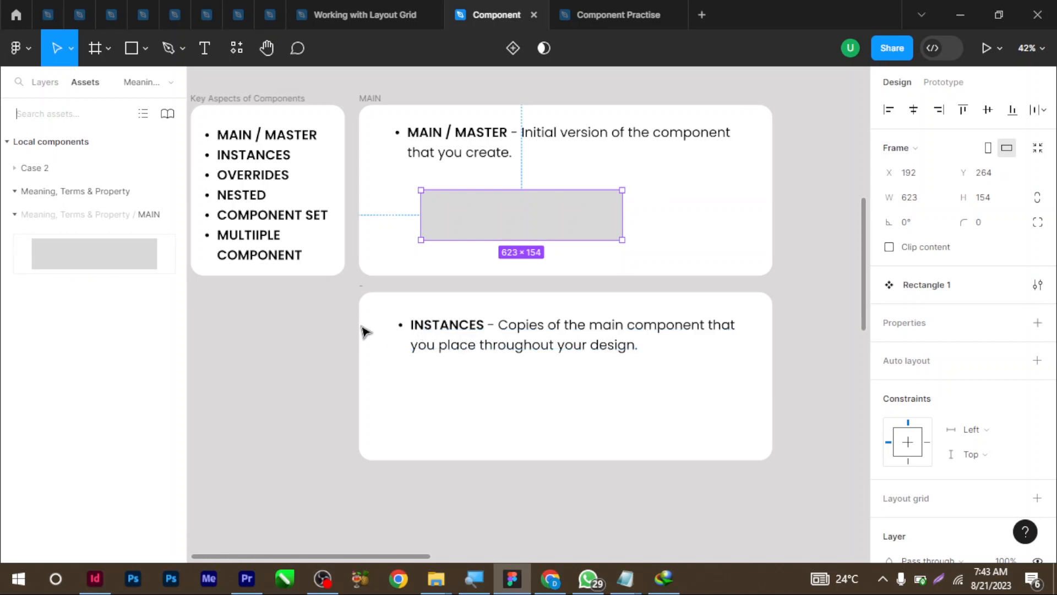
drag(59, 243, 426, 392)
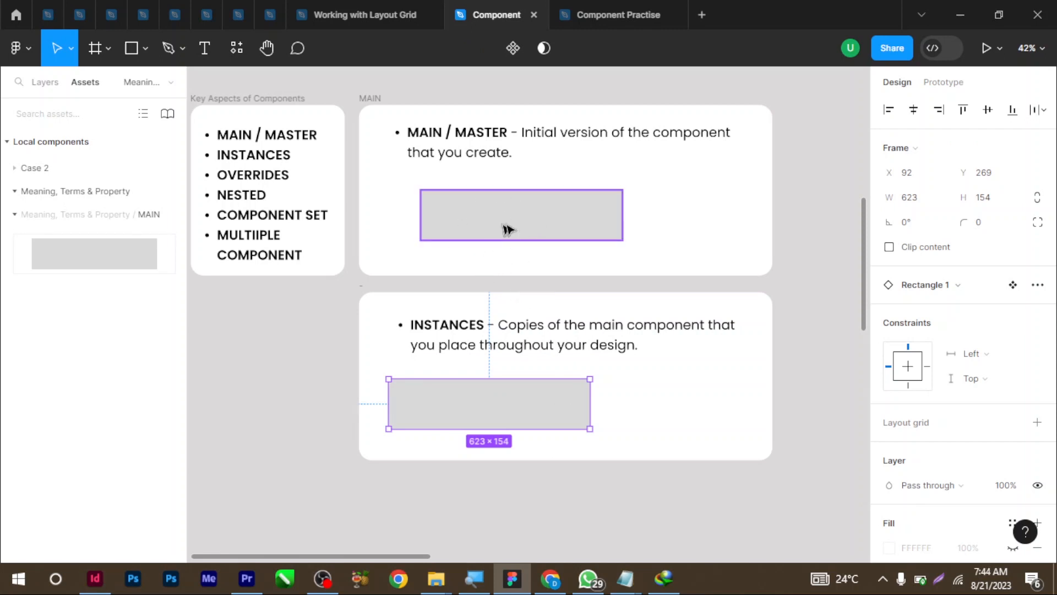
drag(527, 222, 670, 409)
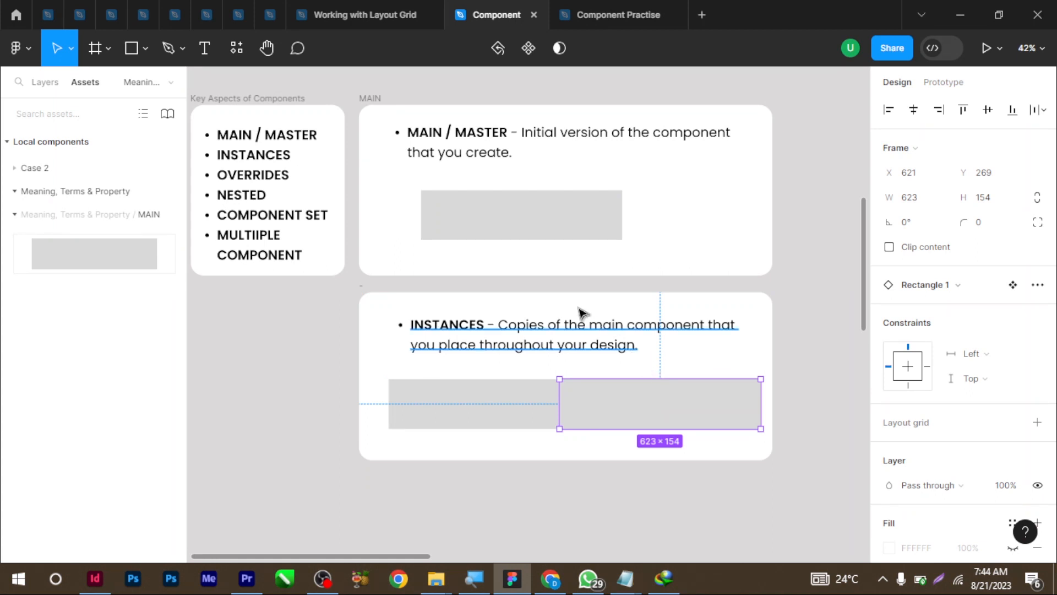
click(493, 220)
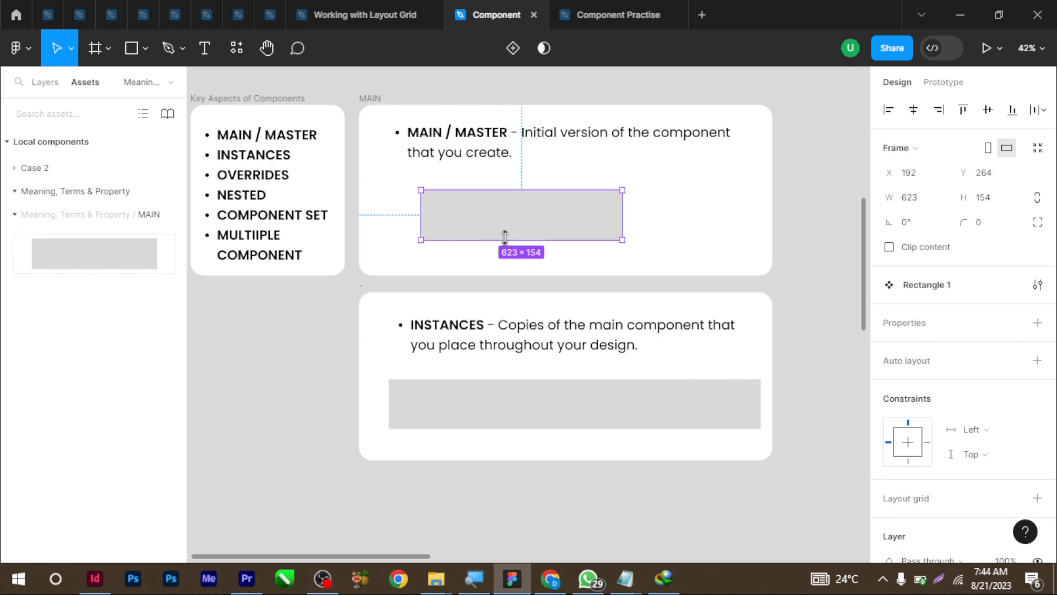
click(43, 83)
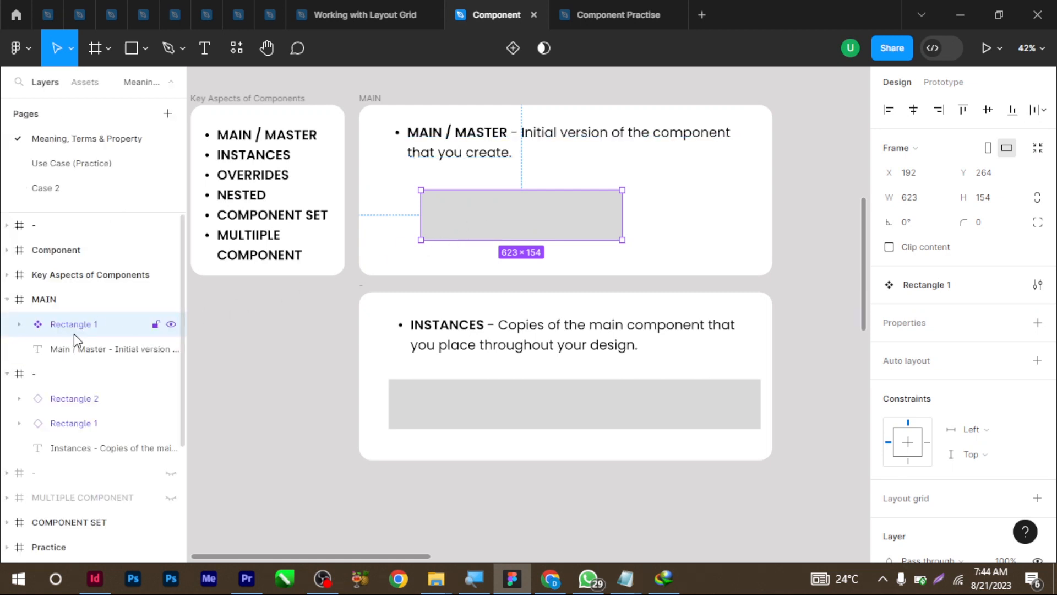
click(20, 324)
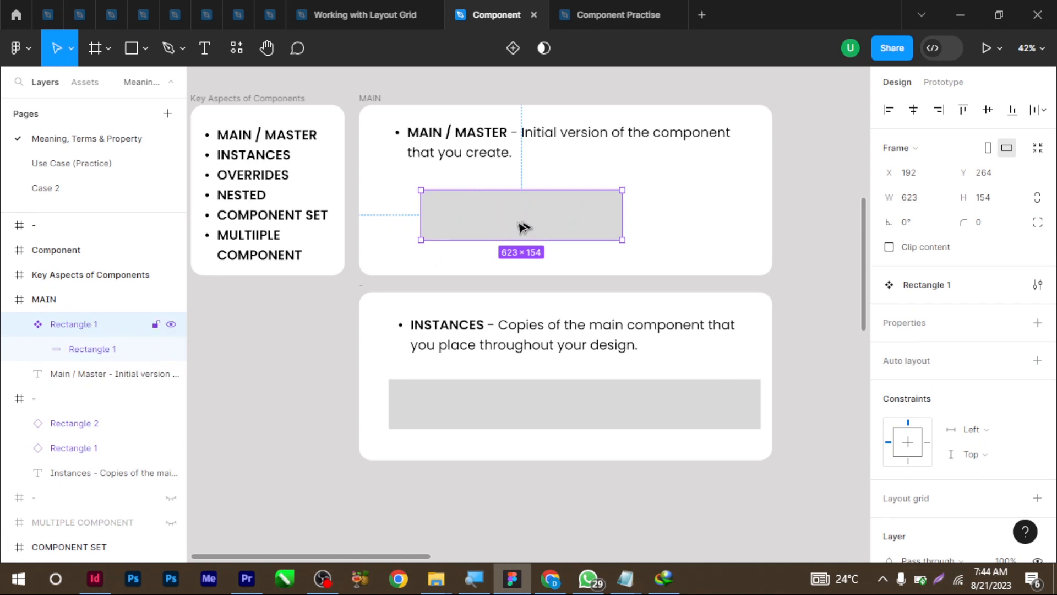
Try a red fill on the component frame, then remove that fill again
scroll(898, 350, down, 5)
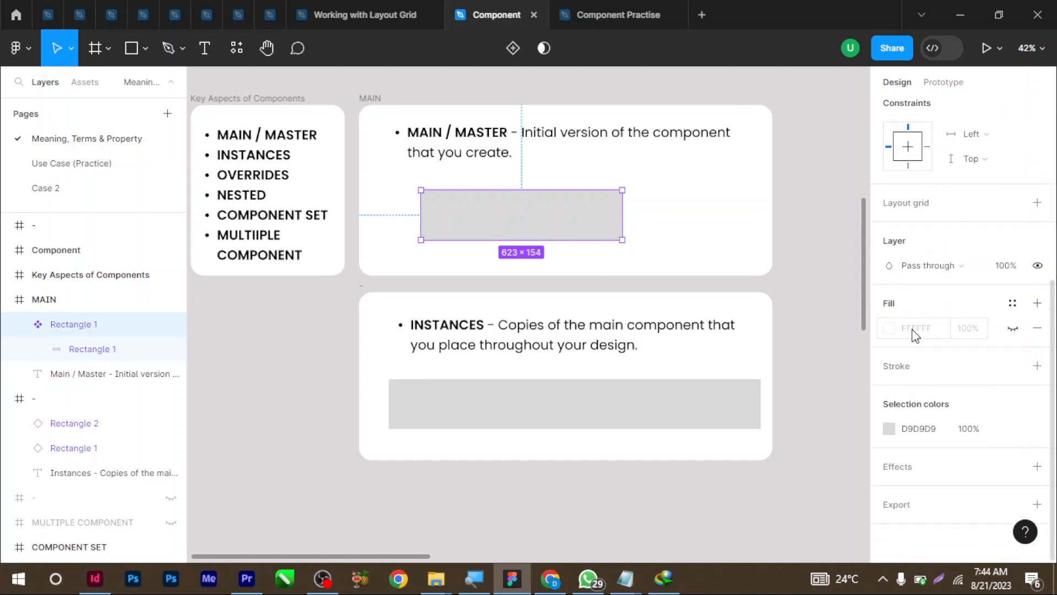
click(890, 329)
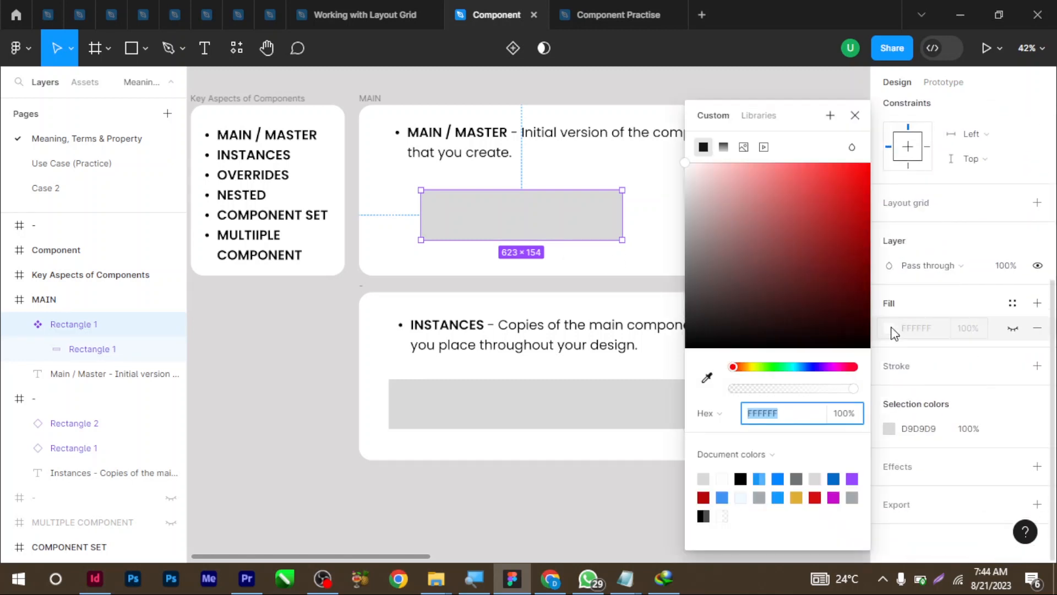
drag(851, 177, 885, 165)
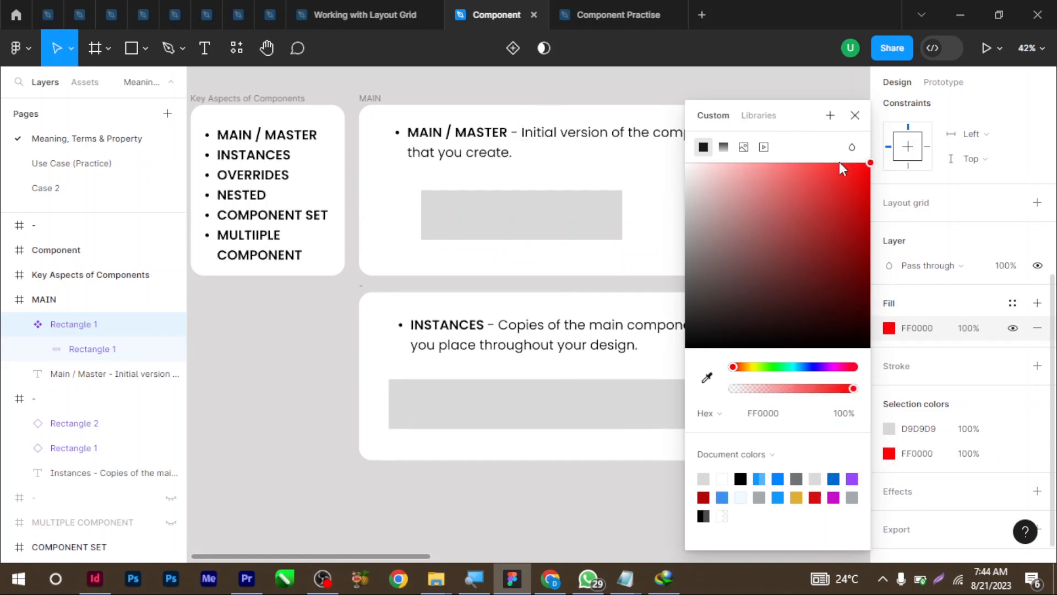
click(865, 175)
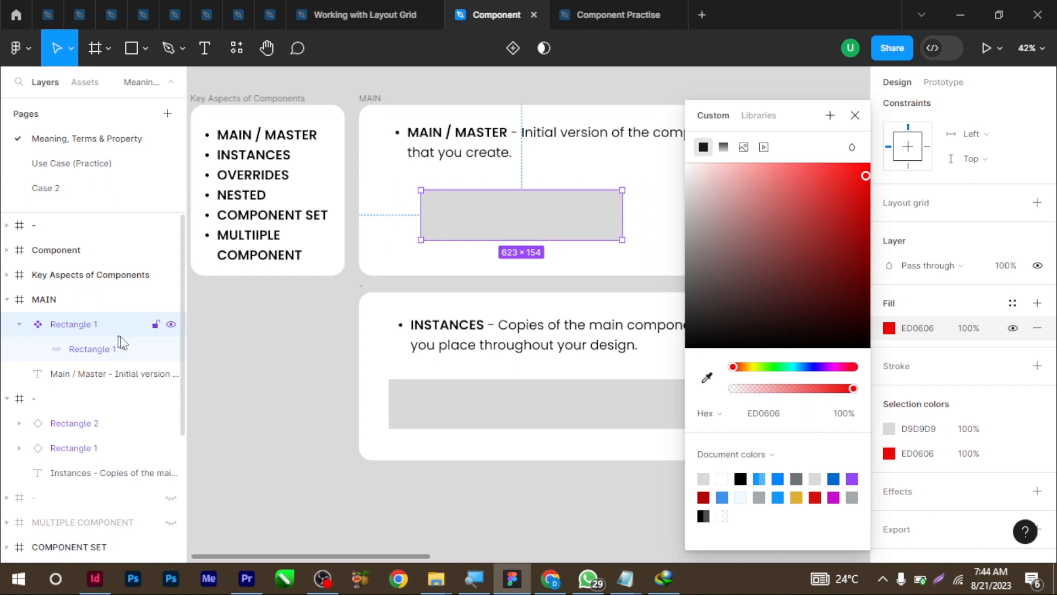
click(855, 115)
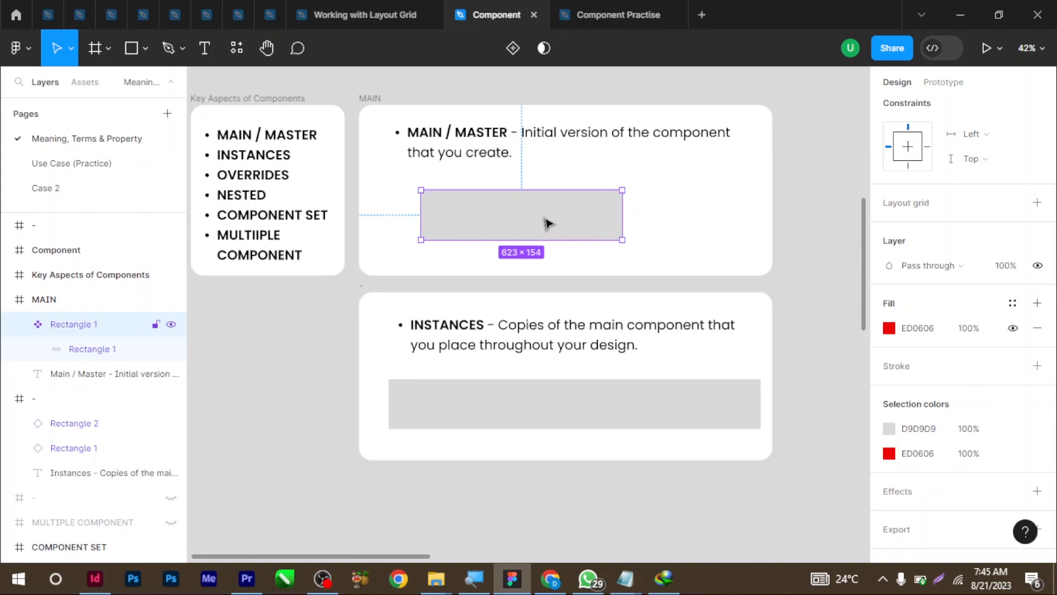
click(1037, 328)
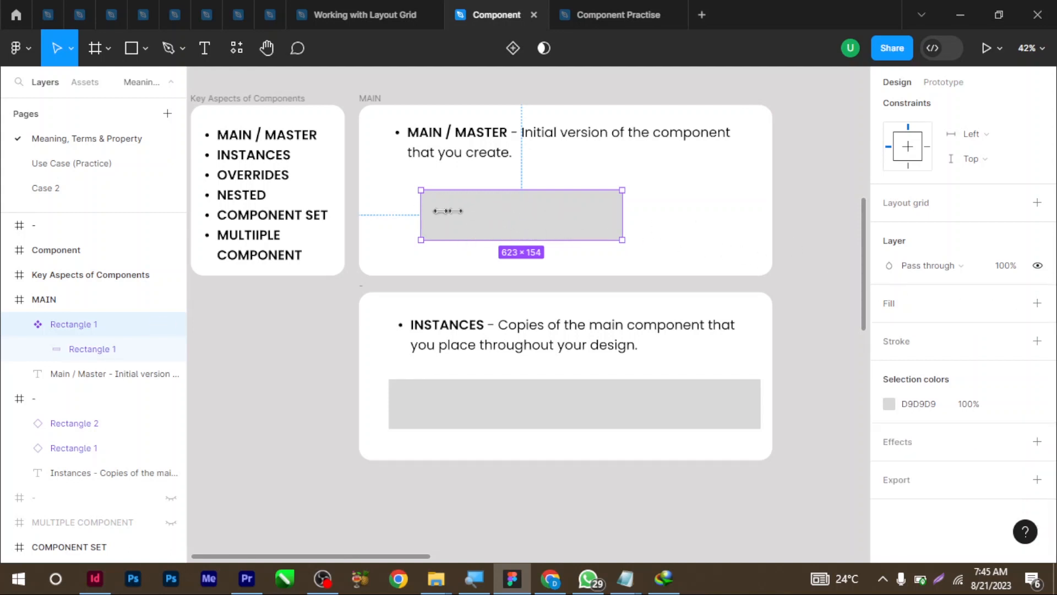
Set the component's inner rectangle fill to red FF0505
double_click(523, 221)
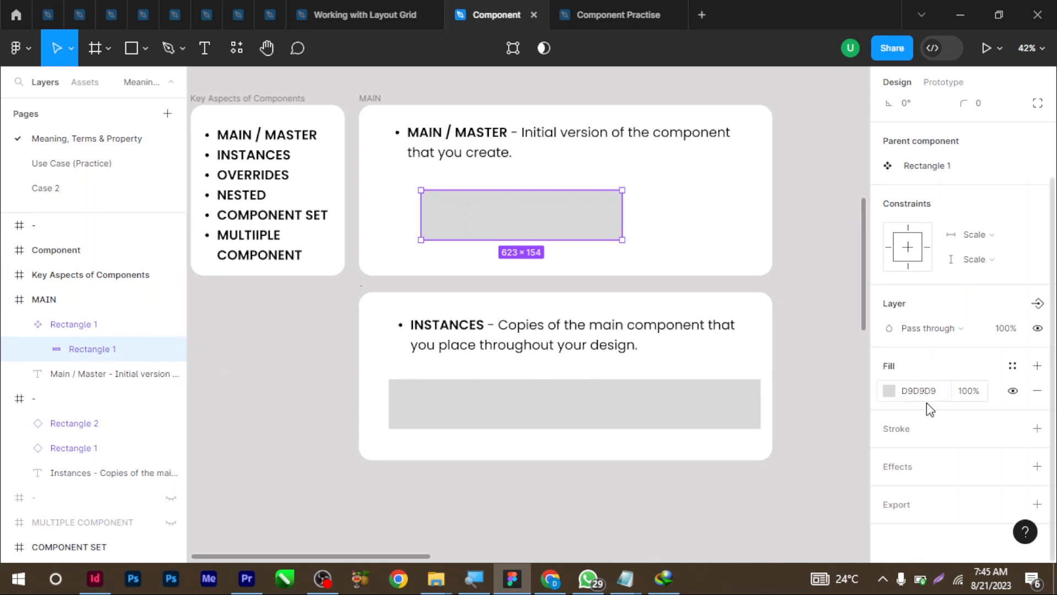
click(890, 392)
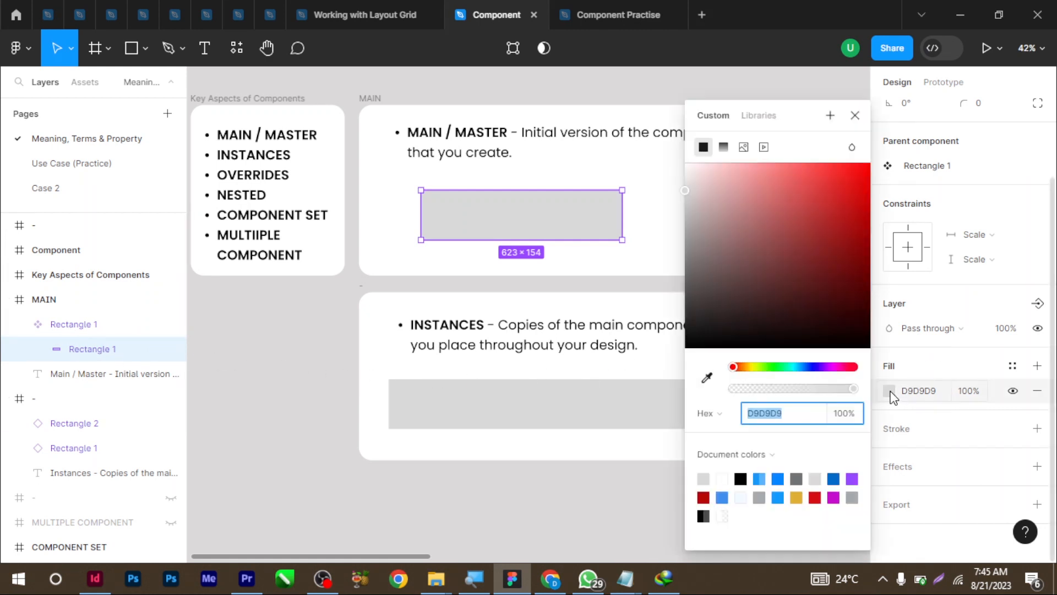
drag(846, 190, 867, 168)
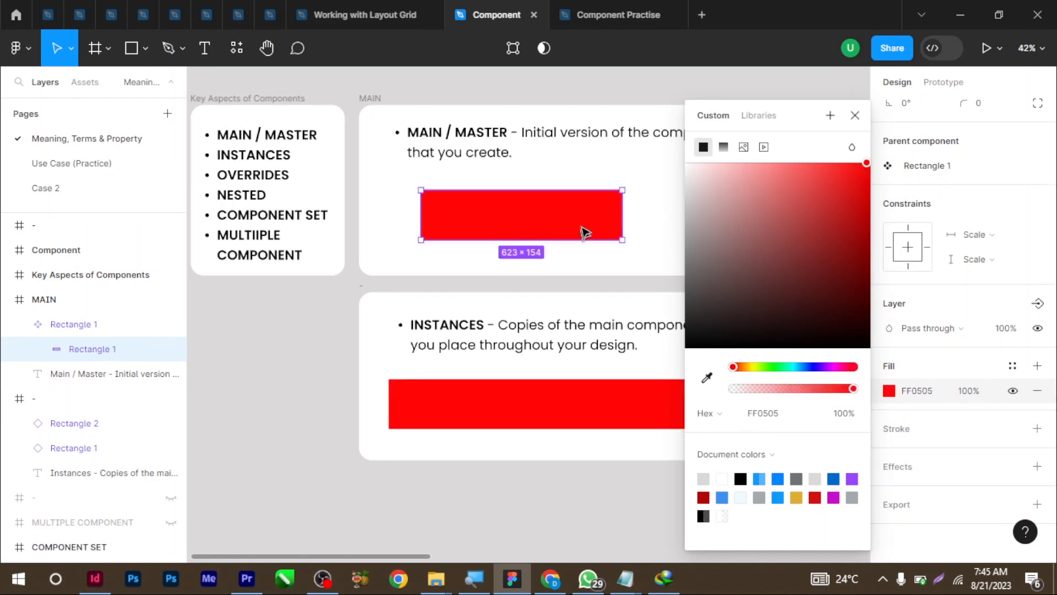
click(855, 116)
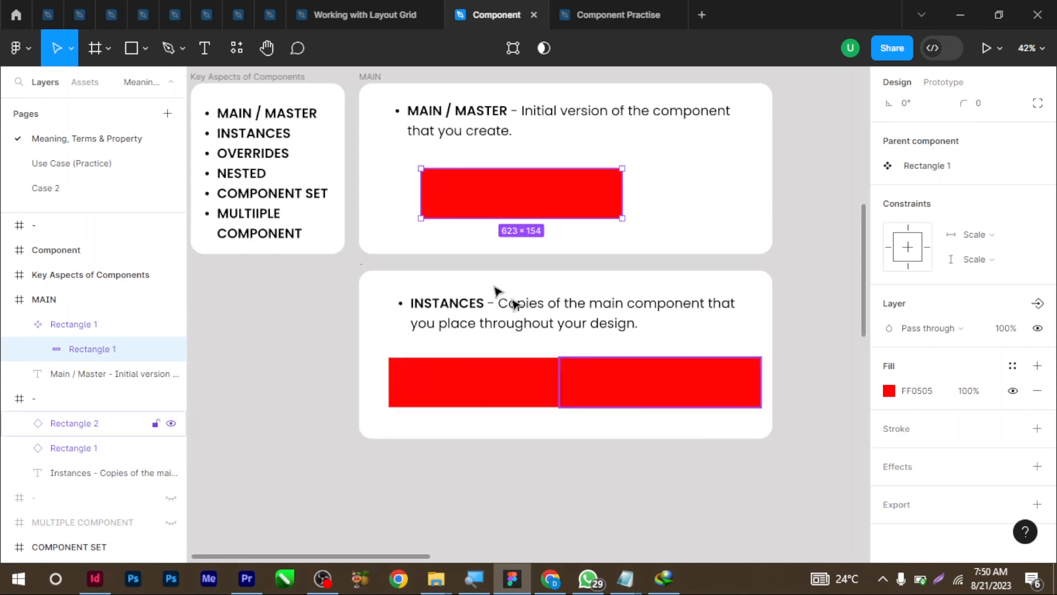
Select an instance and the main component, then scroll down to the OVERRIDES card
click(426, 388)
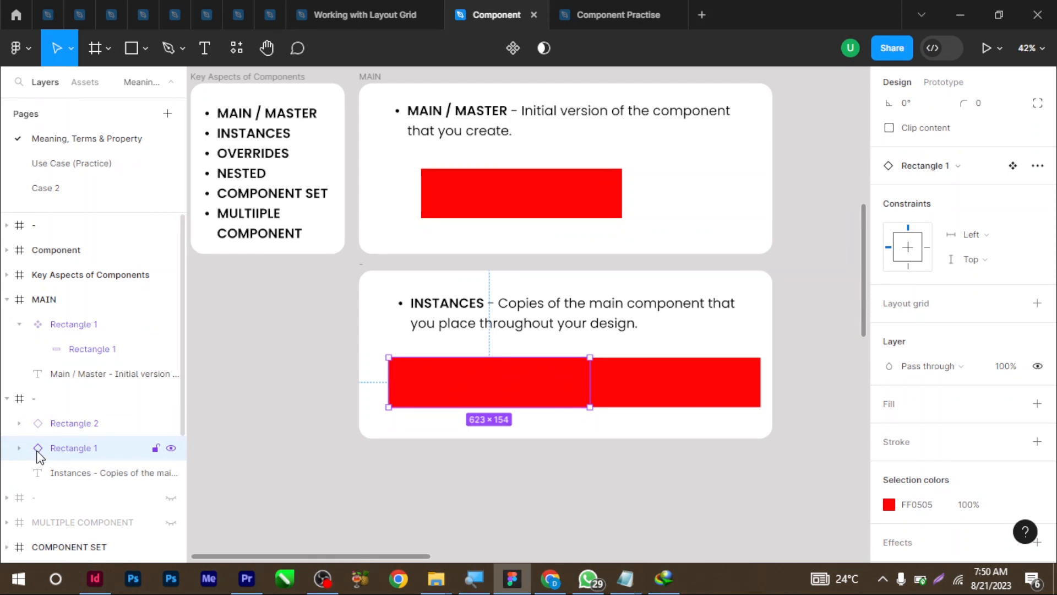
click(465, 197)
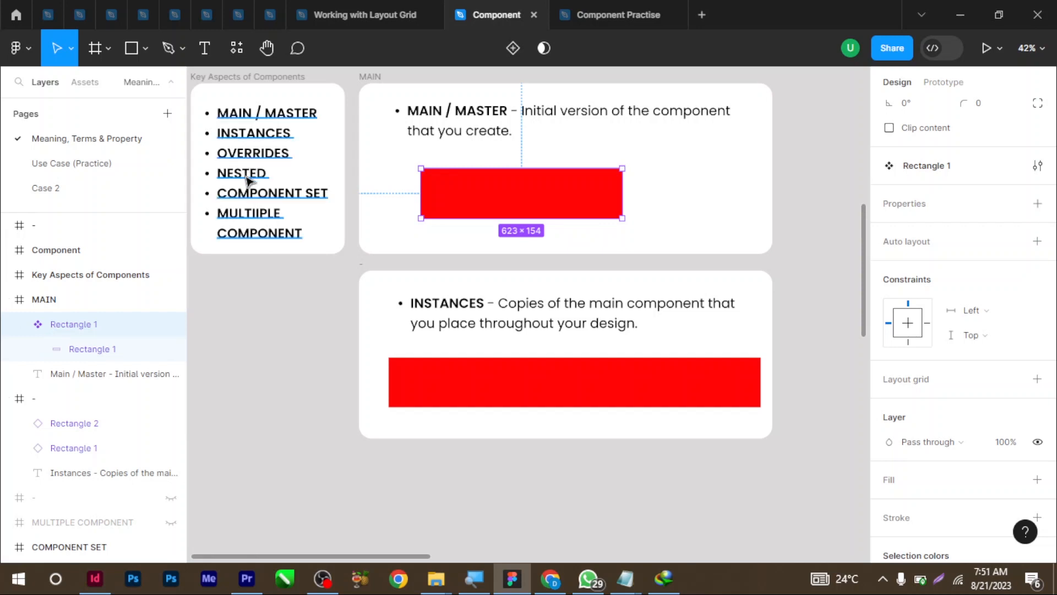
scroll(455, 399, down, 2)
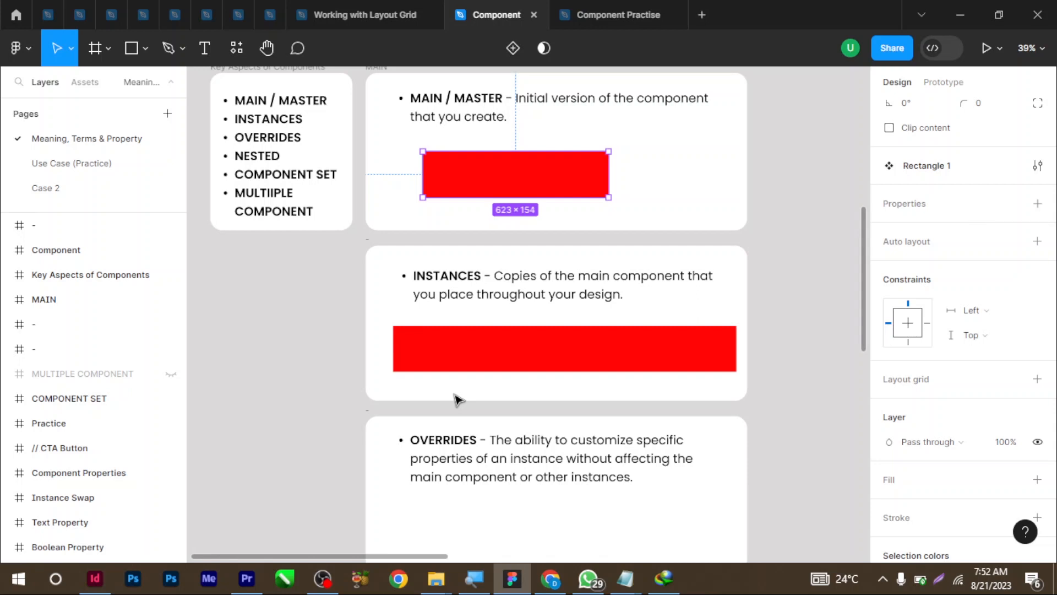
Place two instances in the OVERRIDES card and override the left one's fill to blue 054BFF
drag(447, 359, 449, 531)
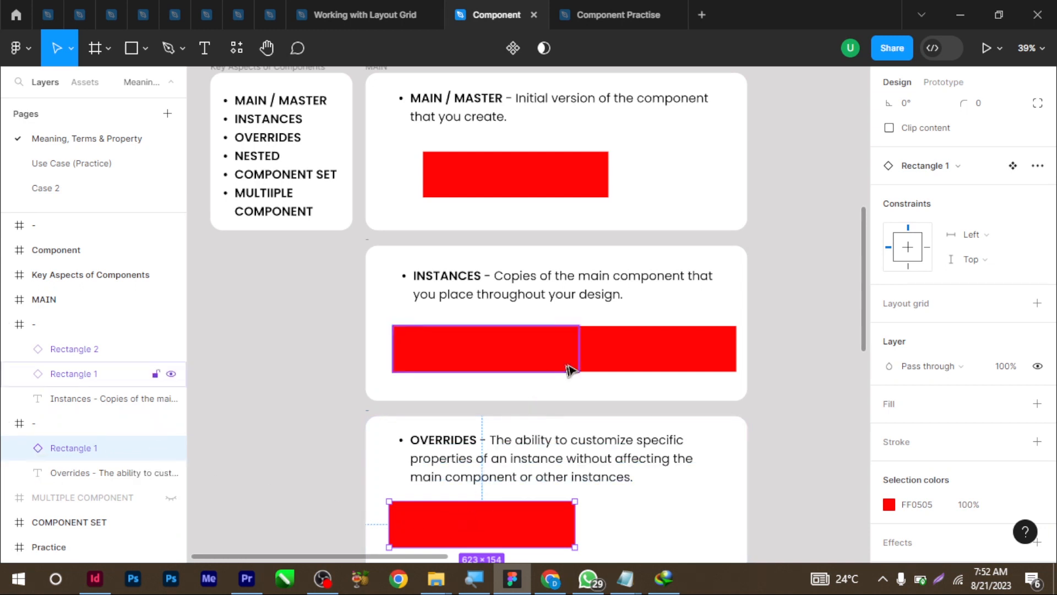
drag(539, 177, 667, 522)
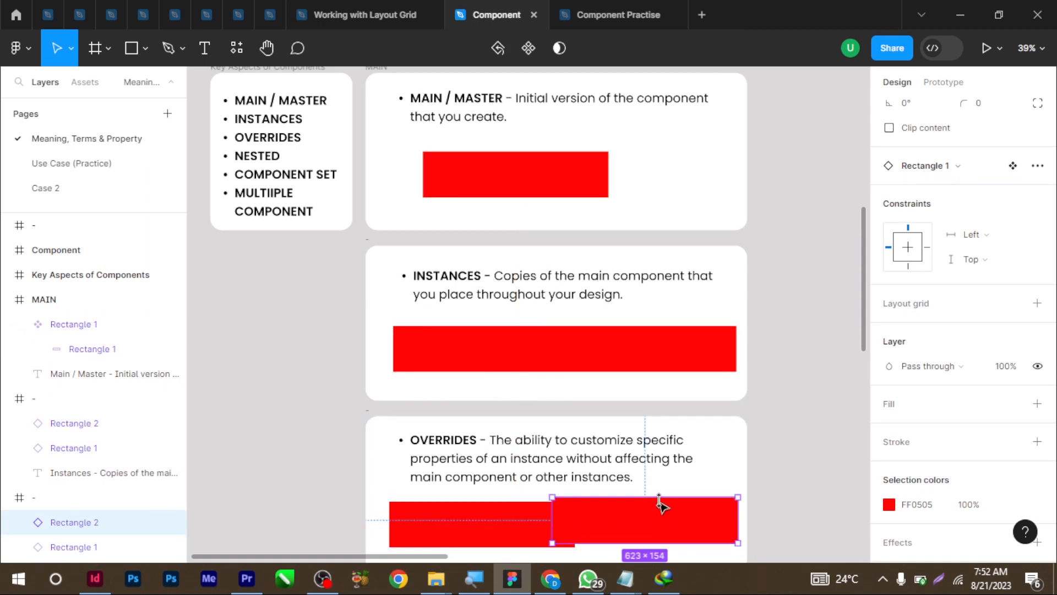
click(447, 544)
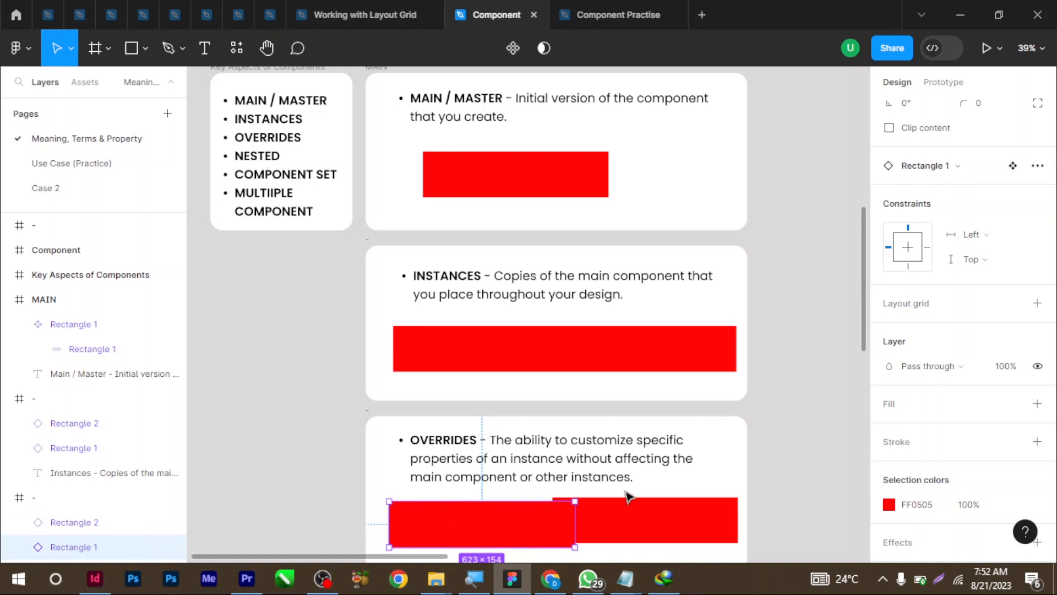
click(888, 504)
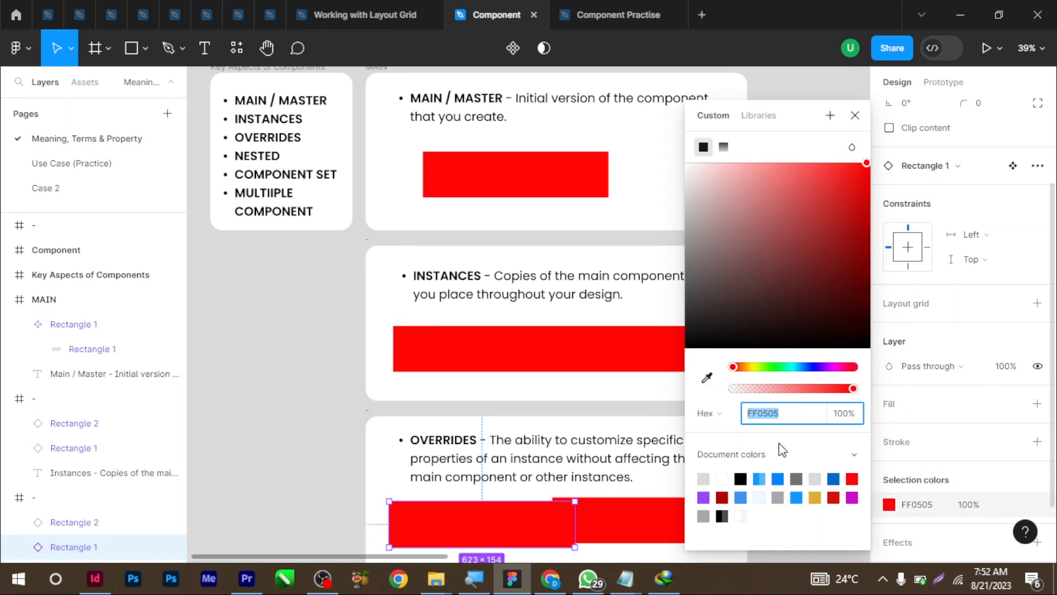
click(807, 367)
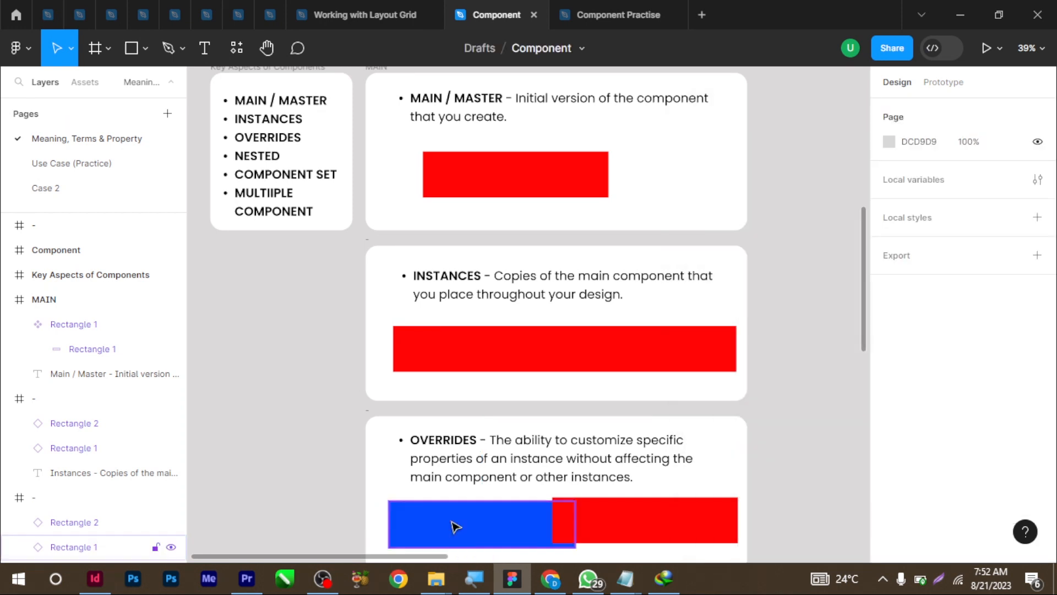
click(452, 521)
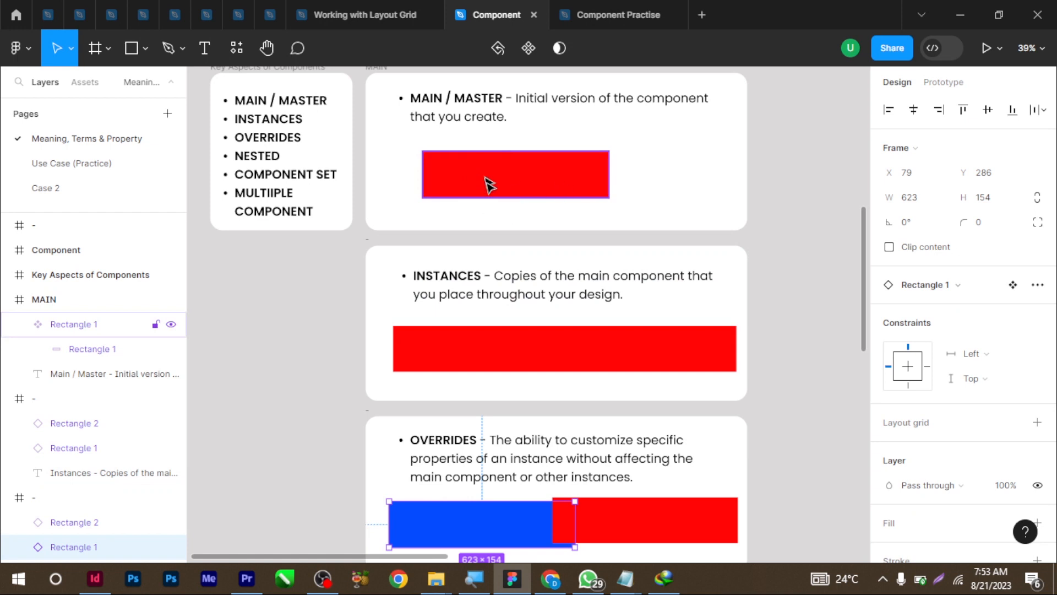
click(564, 179)
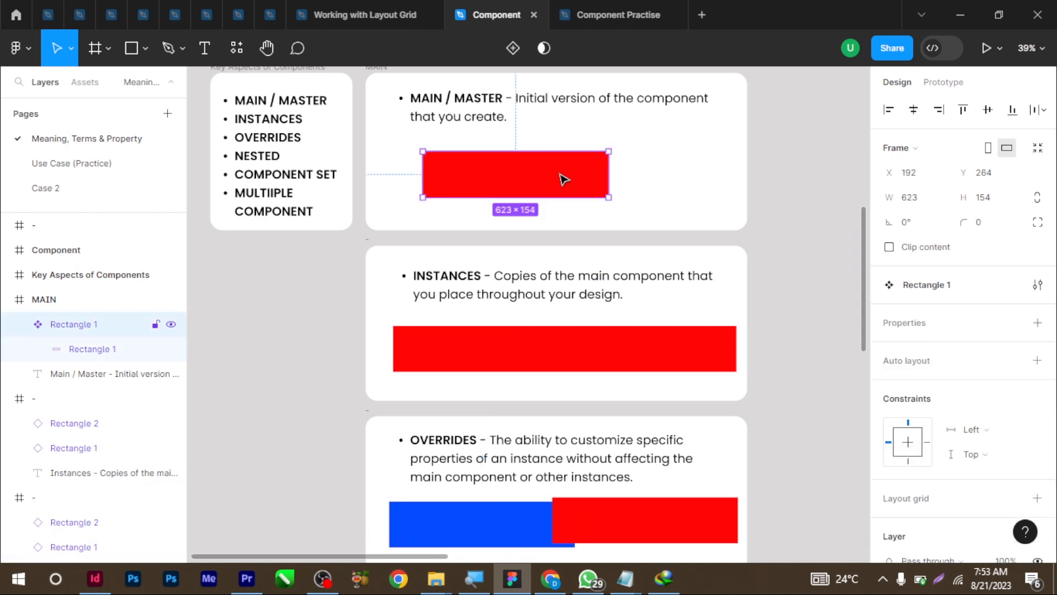
Change the main component's fill to cyan 33CEF0 and narrow it to 391 wide
scroll(892, 468, down, 4)
click(890, 467)
drag(781, 366, 797, 366)
click(831, 173)
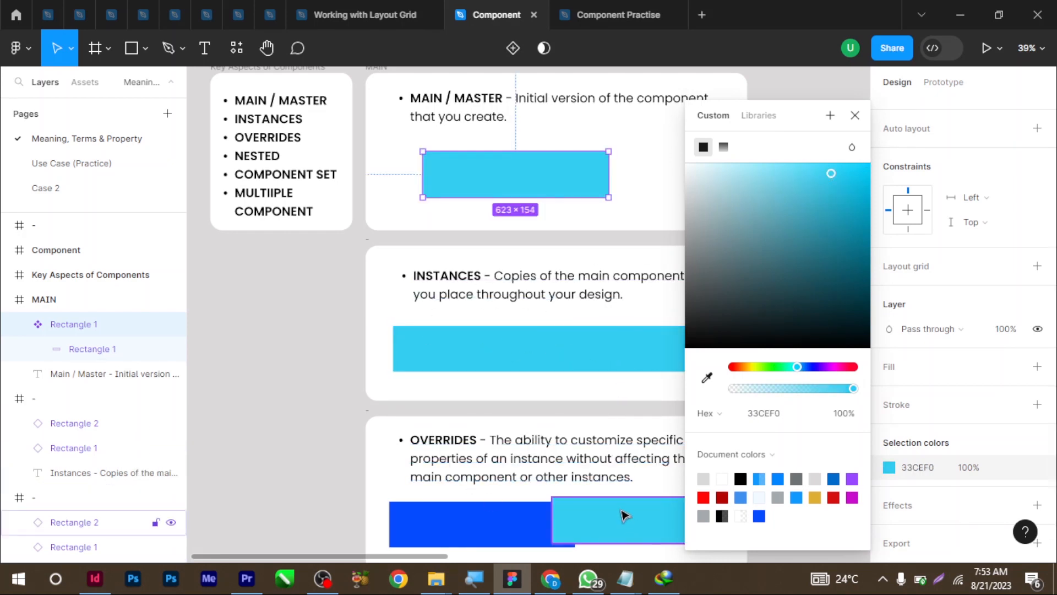
click(461, 530)
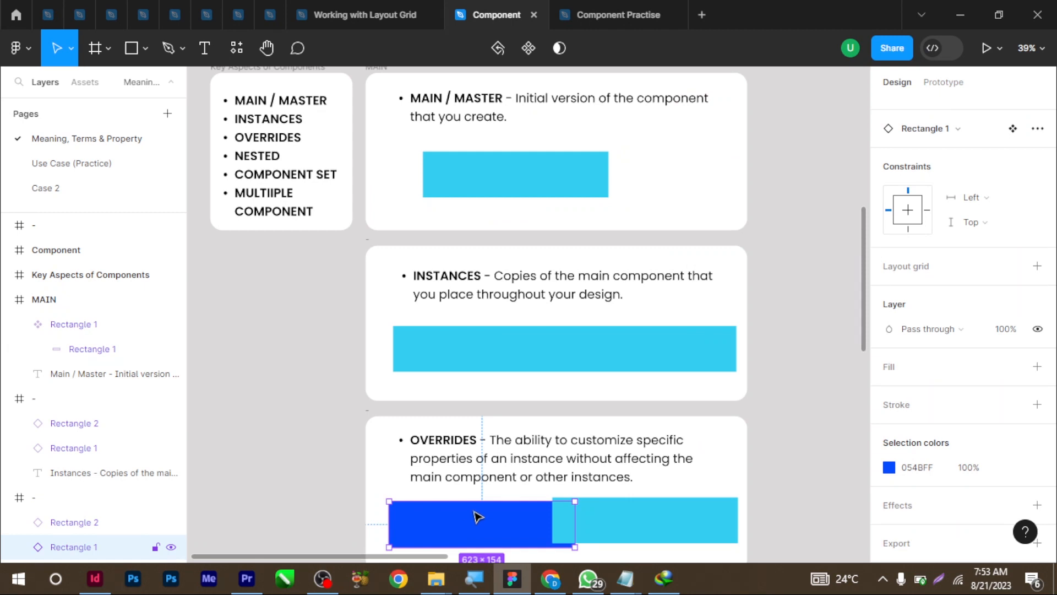
click(512, 186)
drag(608, 171, 540, 175)
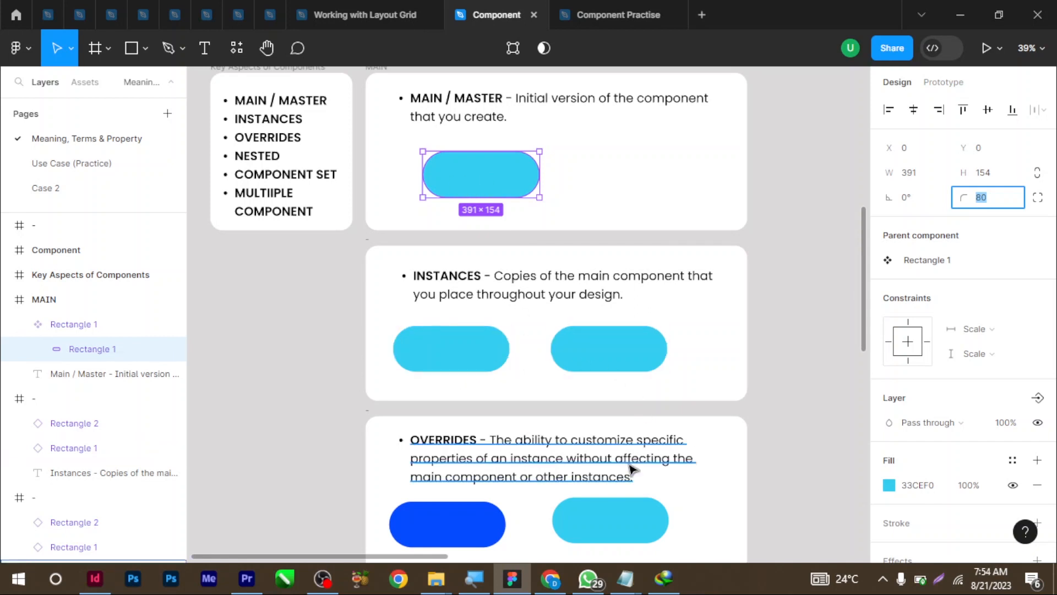
Set the blue override instance's corner radius to 0, then reselect the main component
click(487, 533)
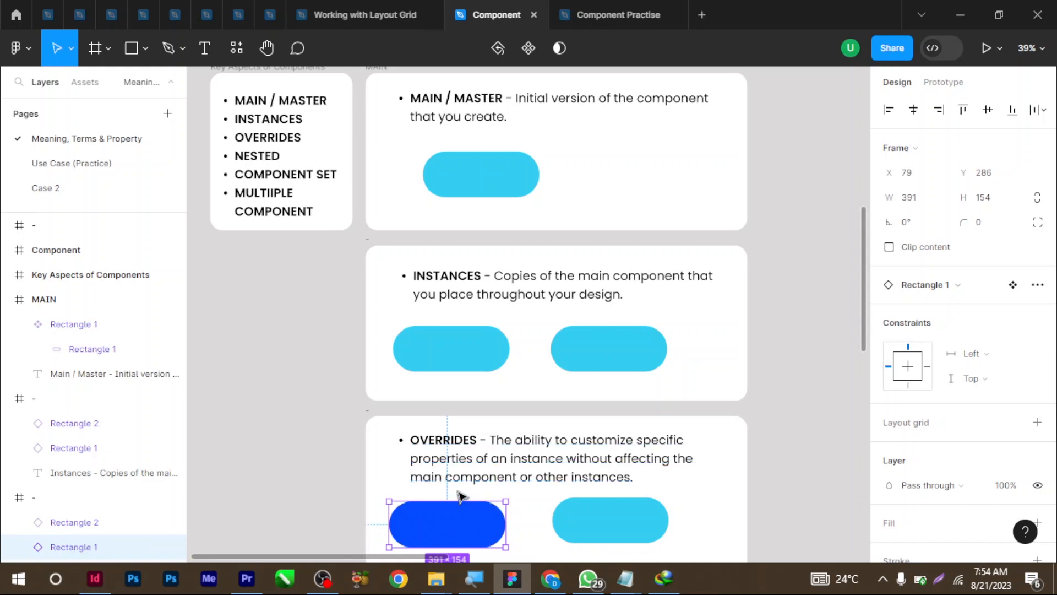
double_click(496, 521)
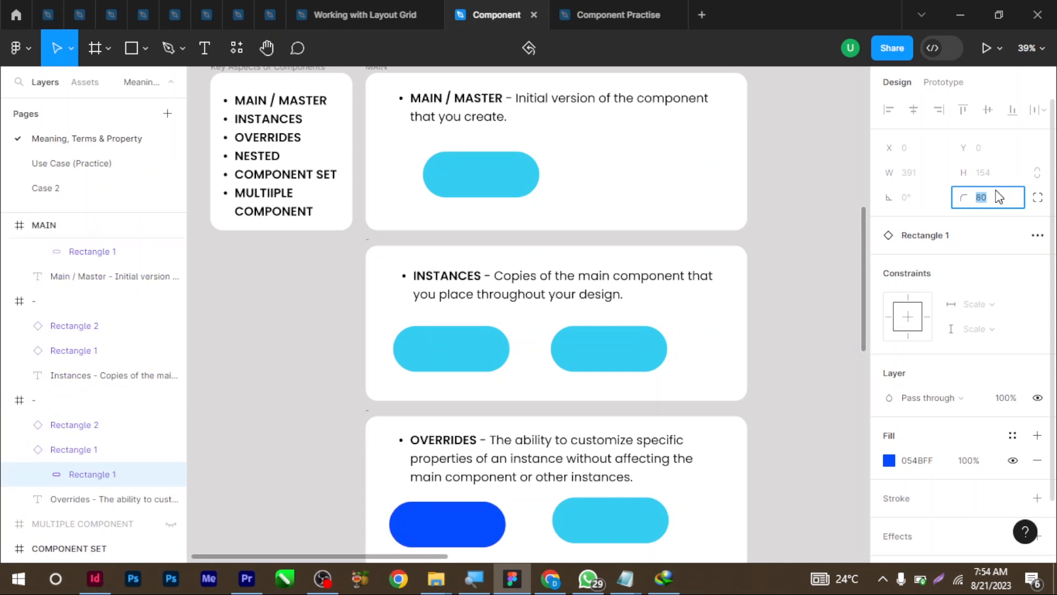
key(shift+Down)
key(shift+Down)
key(shift+Down)
key(shift+Down)
key(shift+Down)
key(shift+Down)
key(shift+Down)
key(shift+Down)
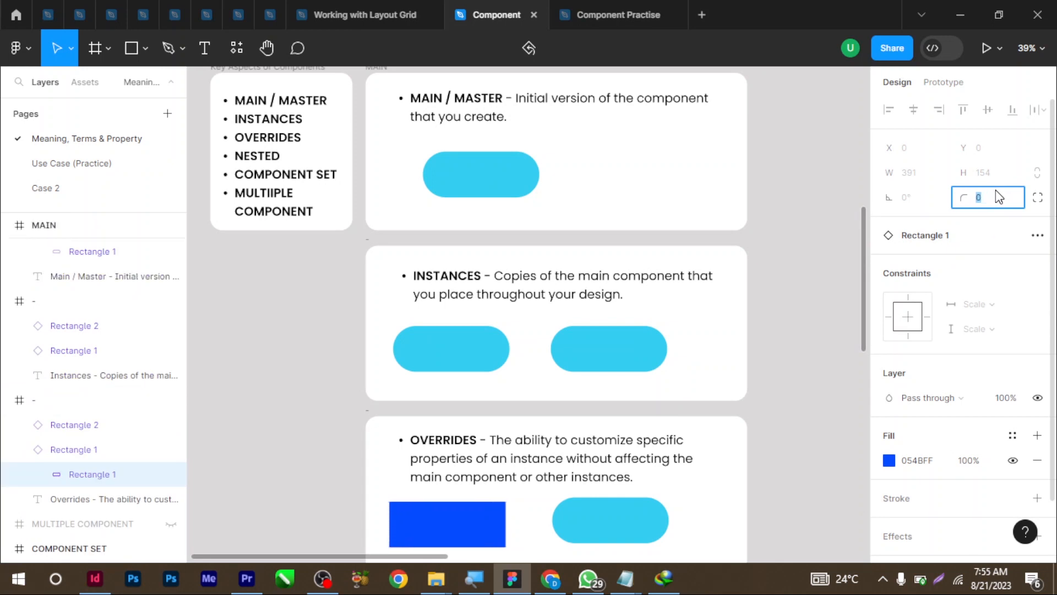
click(497, 174)
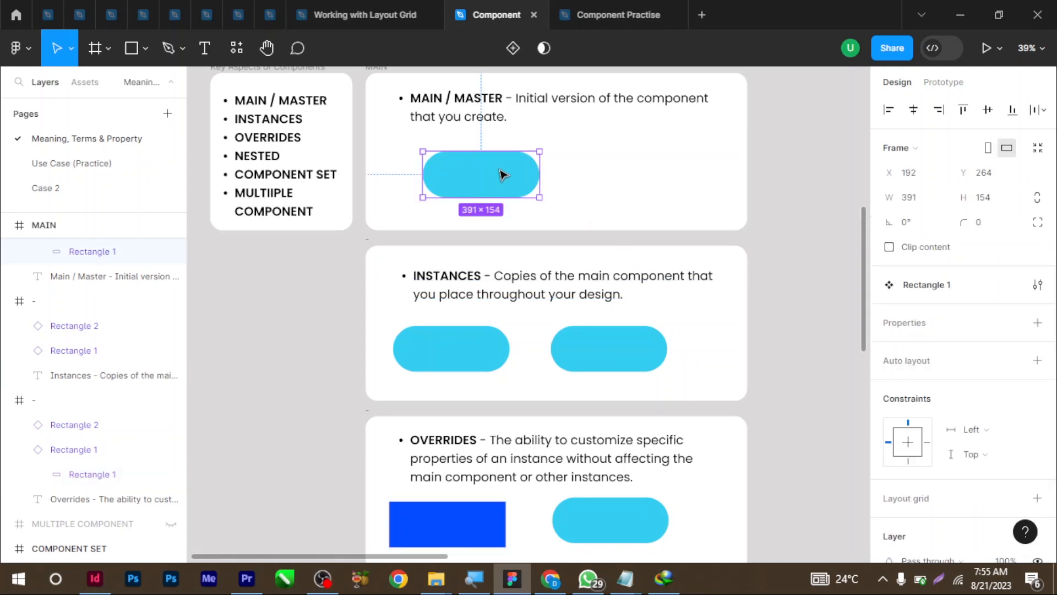
double_click(503, 175)
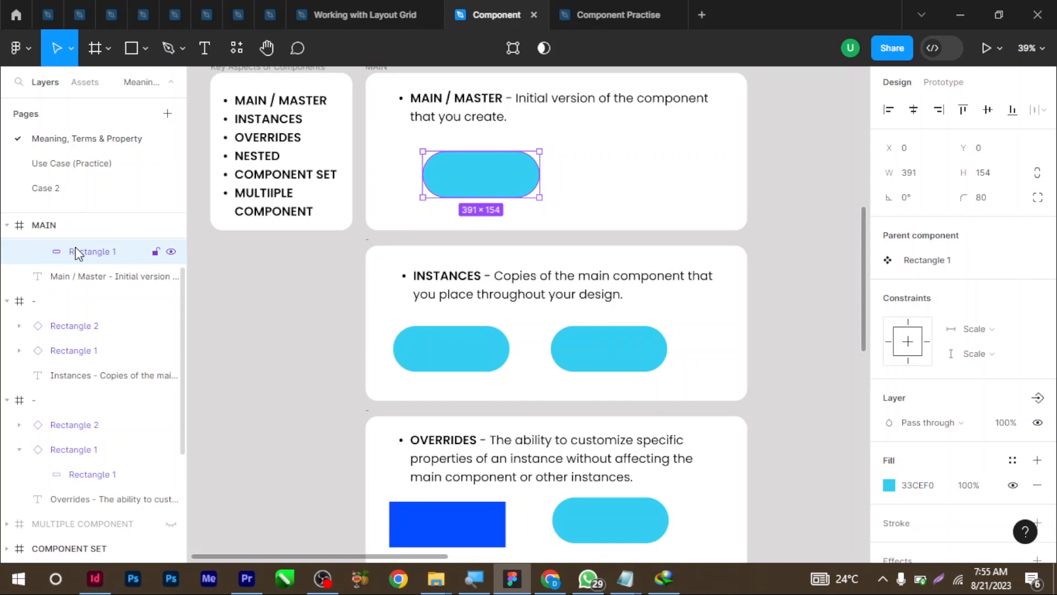
click(80, 228)
click(472, 184)
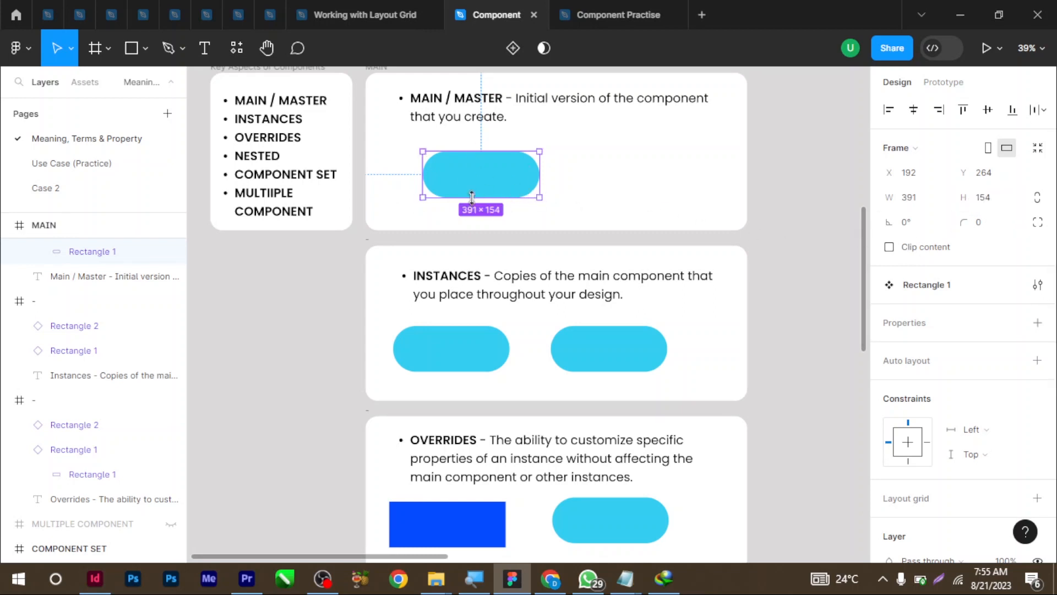
Set the main component rectangle's corner radius to 40
double_click(512, 192)
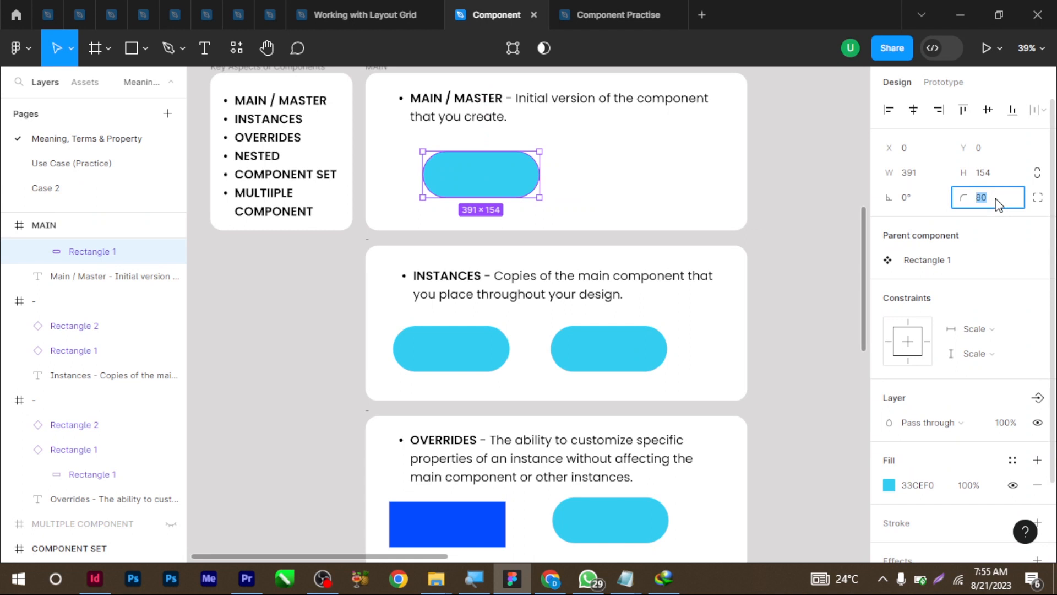
text(40)
key(Return)
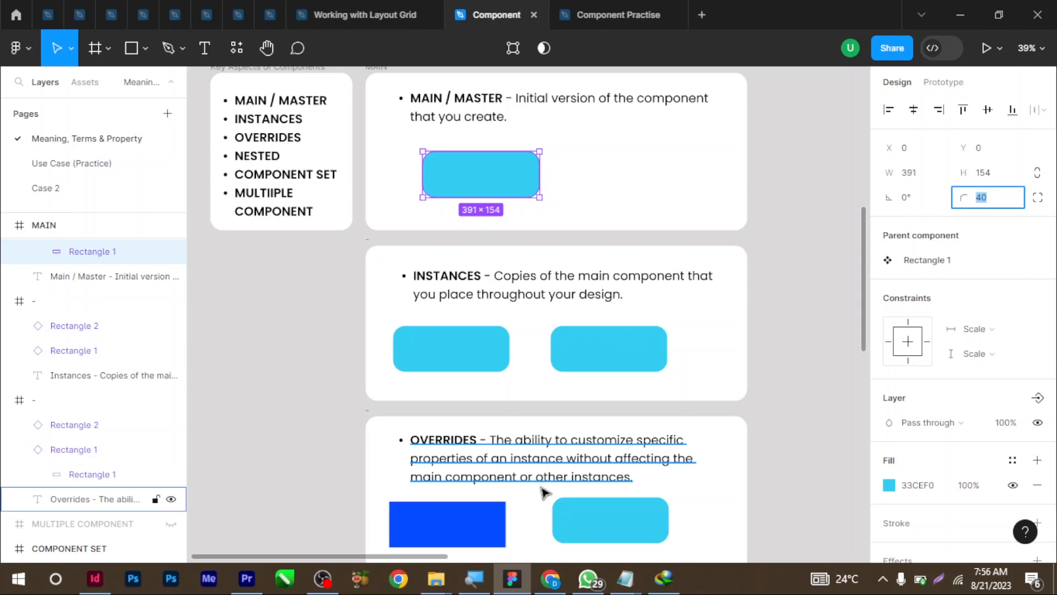
Reset all changes on the blue instance so it returns to cyan with 40 radius
right_click(484, 529)
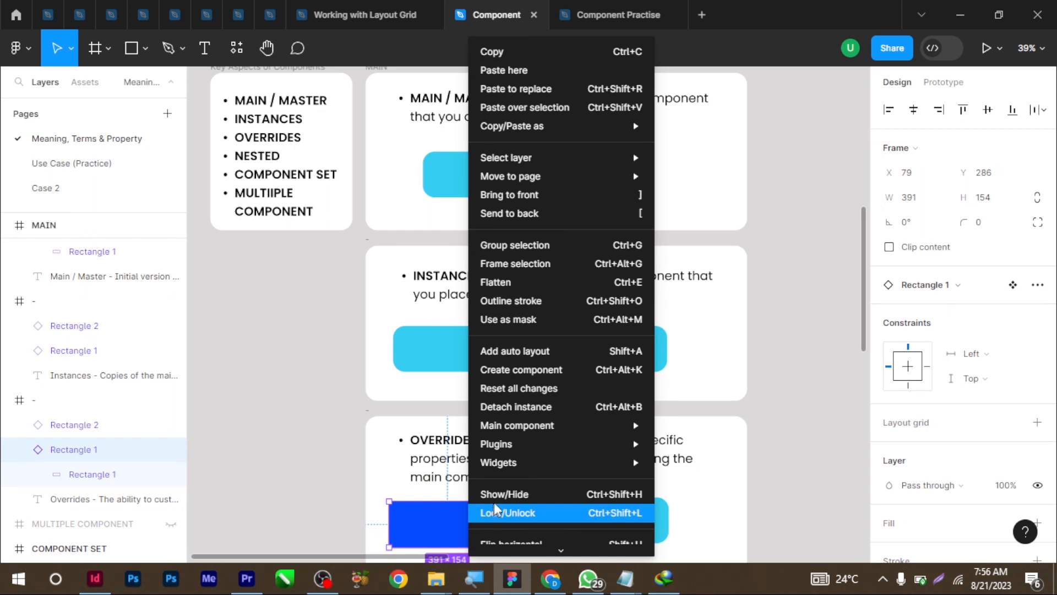
click(527, 395)
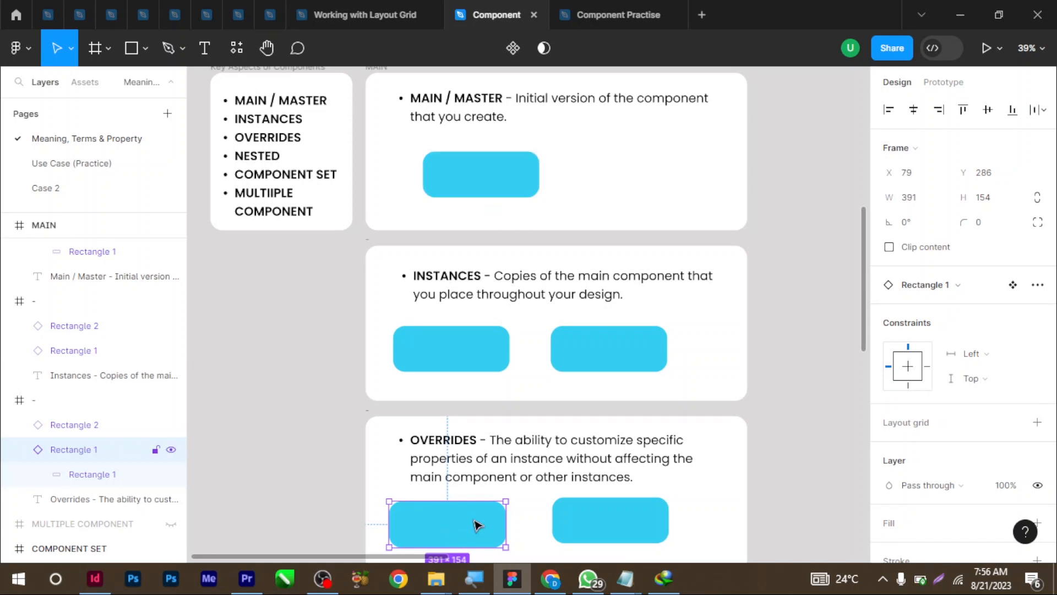
Detach the left Overrides instance from its main component
right_click(477, 523)
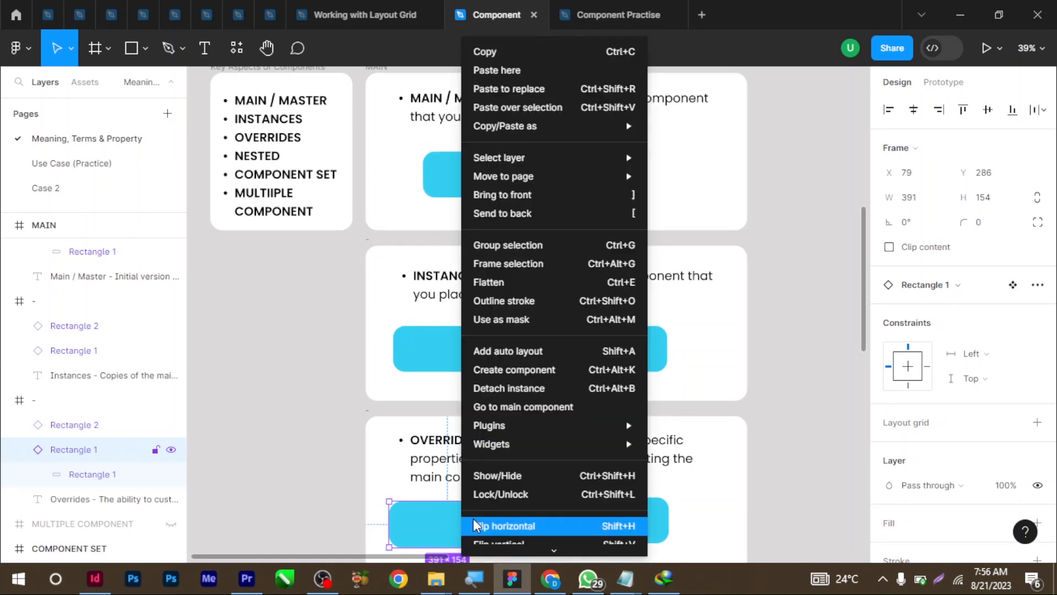
click(528, 393)
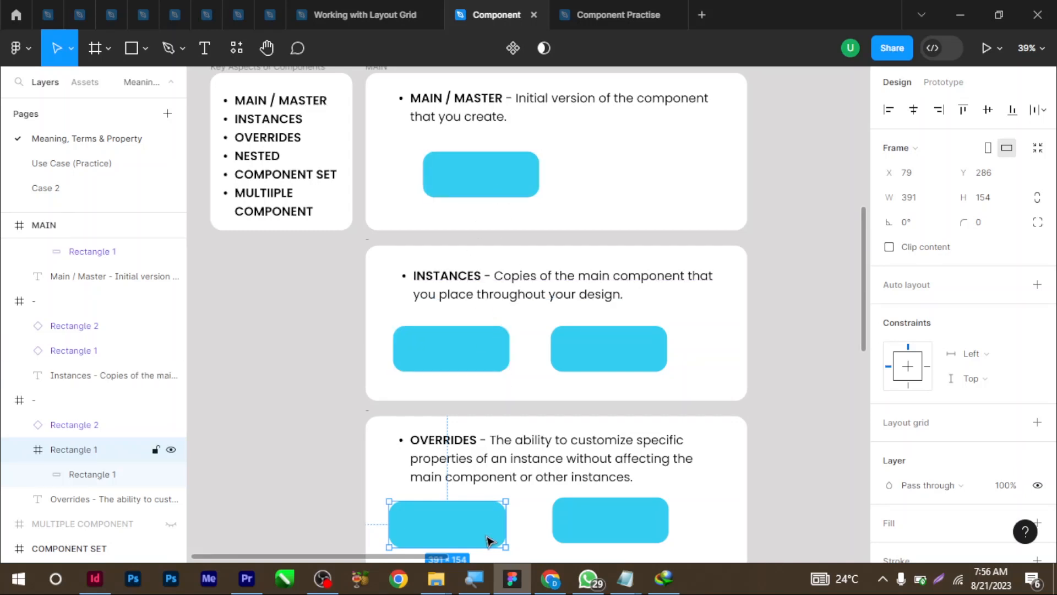
Change the main component's fill from cyan to green 42F033
click(511, 189)
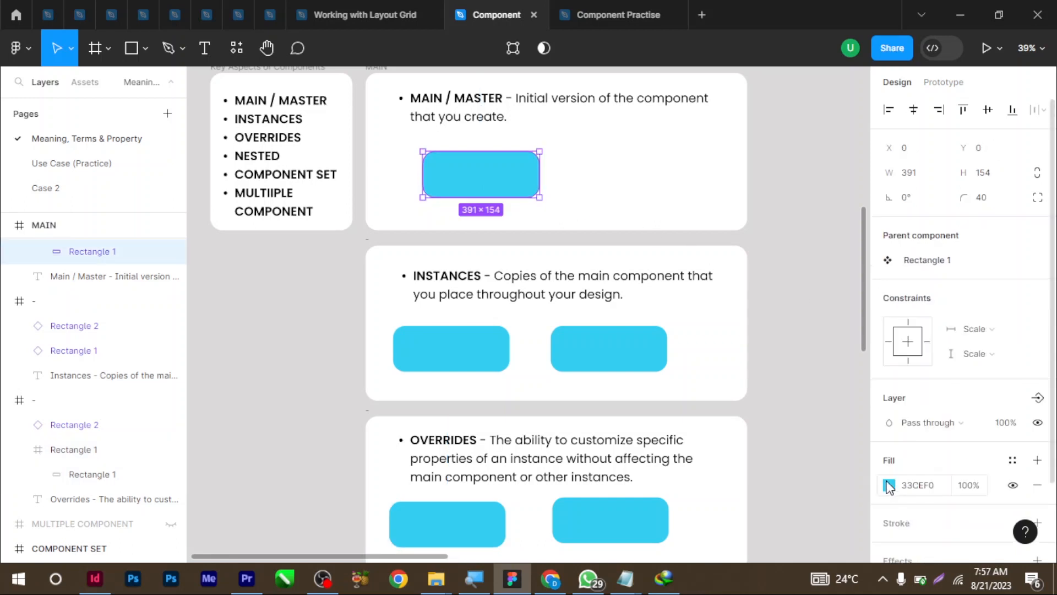
click(889, 485)
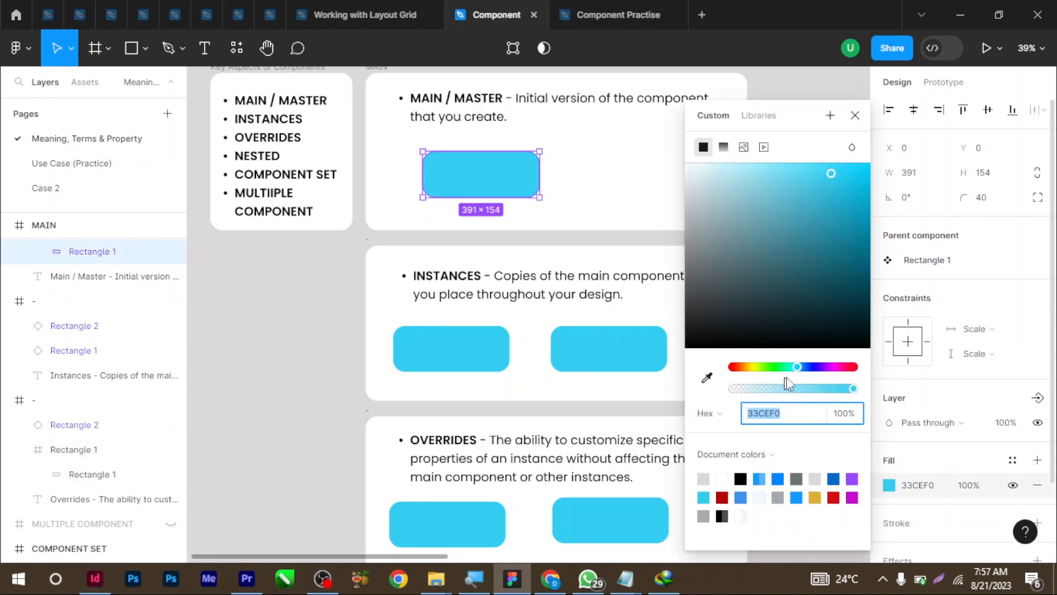
drag(784, 367, 774, 376)
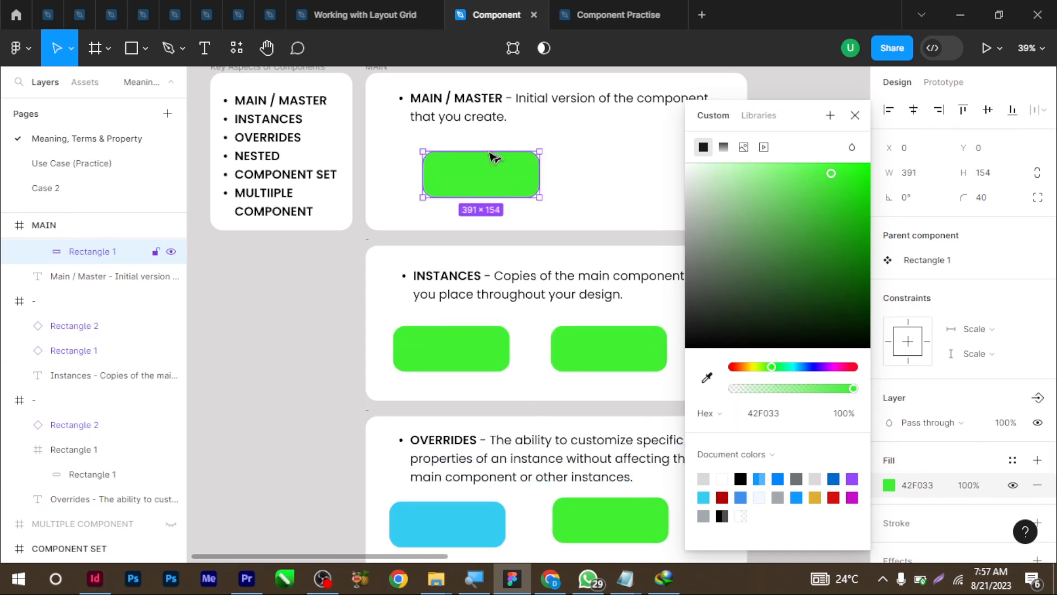
click(488, 184)
Set the main component rectangle's corner radius to 0 and widen it to 586
click(488, 187)
double_click(488, 188)
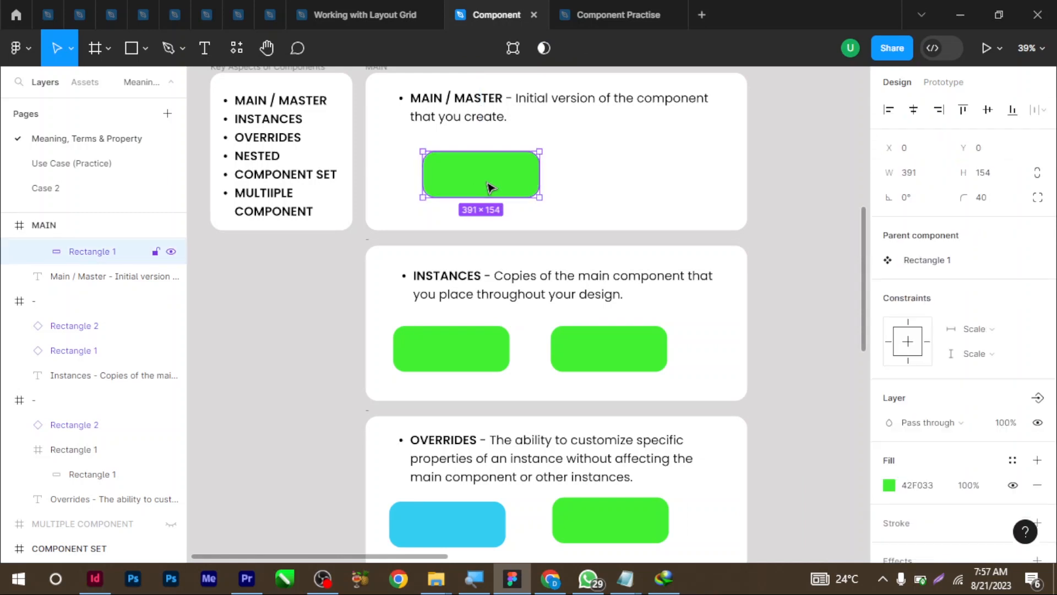
click(997, 199)
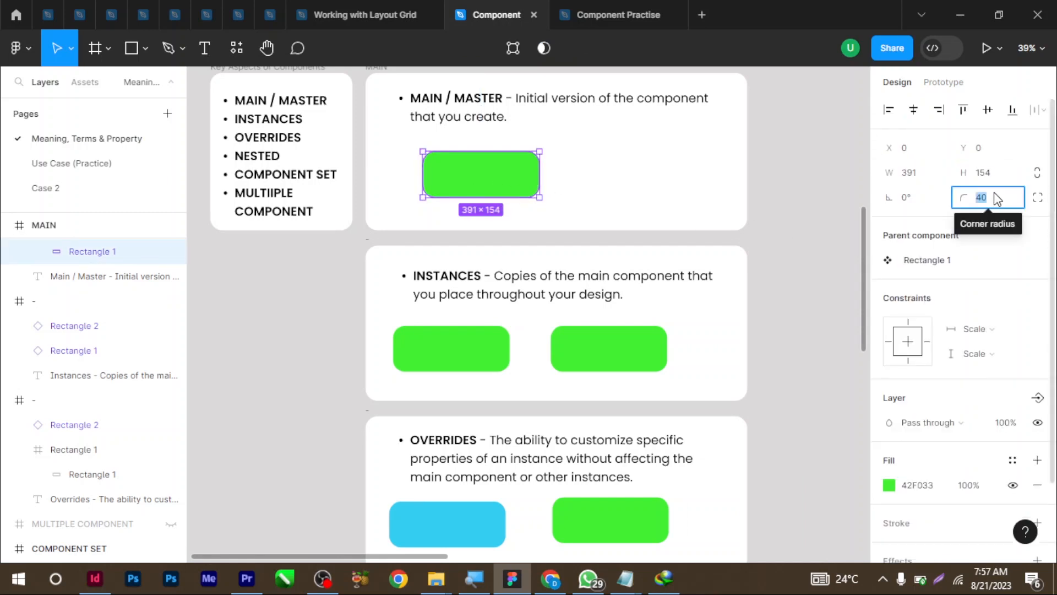
text(32)
key(Return)
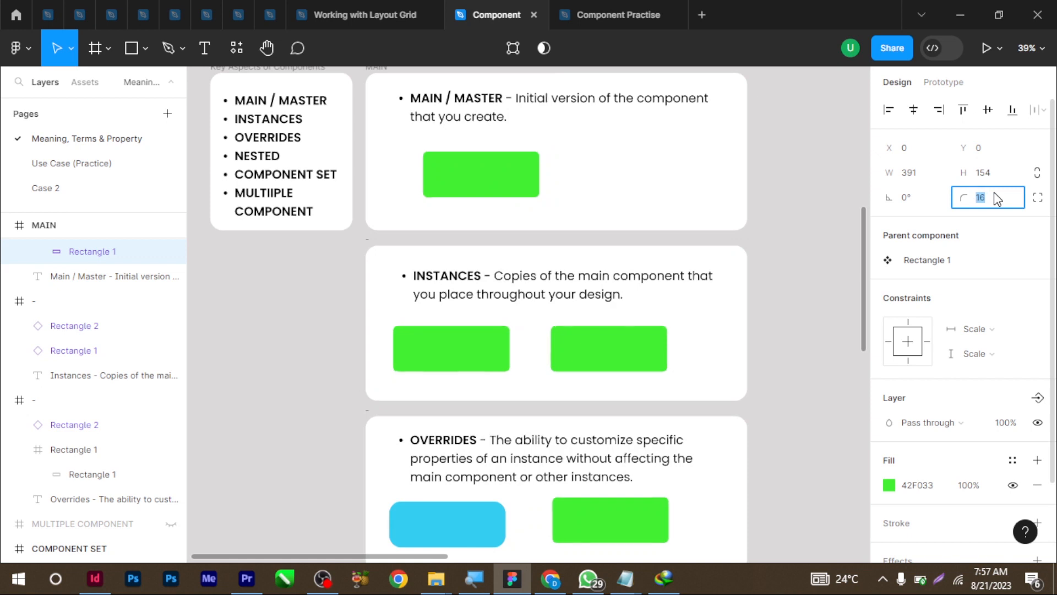
text(0)
key(Return)
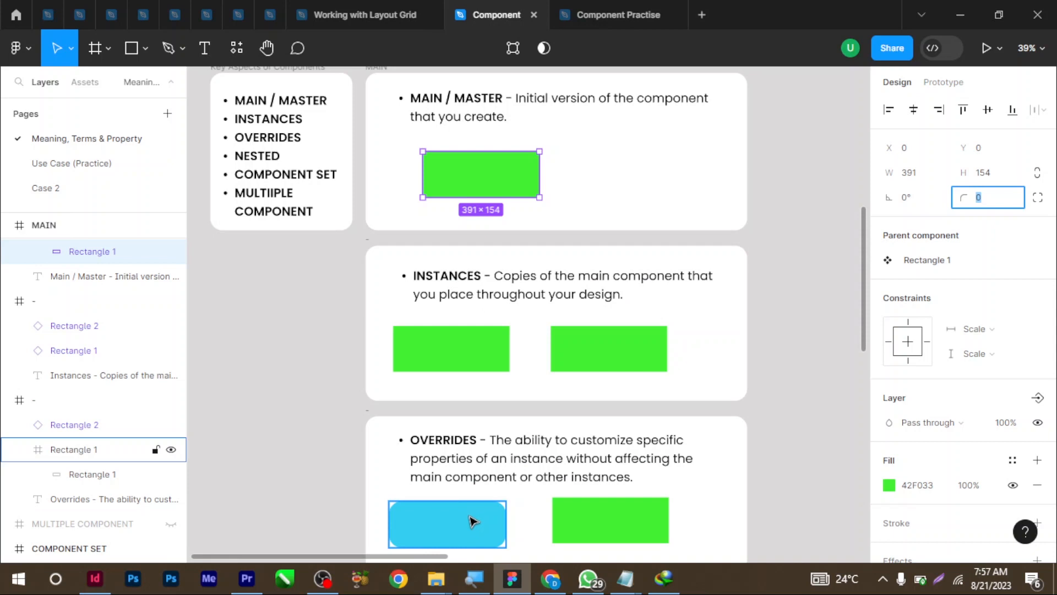
drag(537, 175, 593, 171)
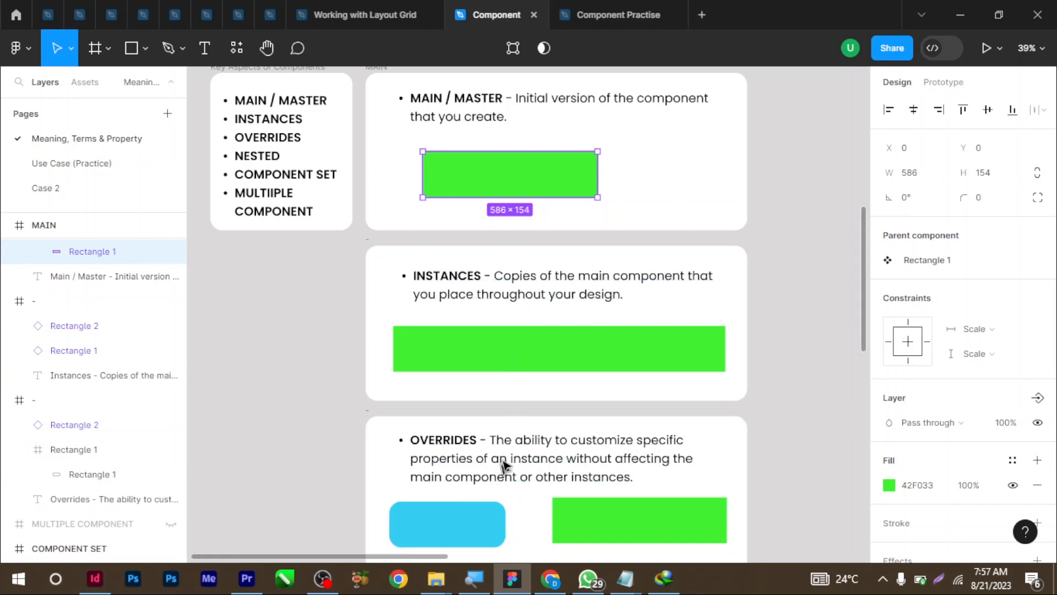
scroll(512, 220, down, 1)
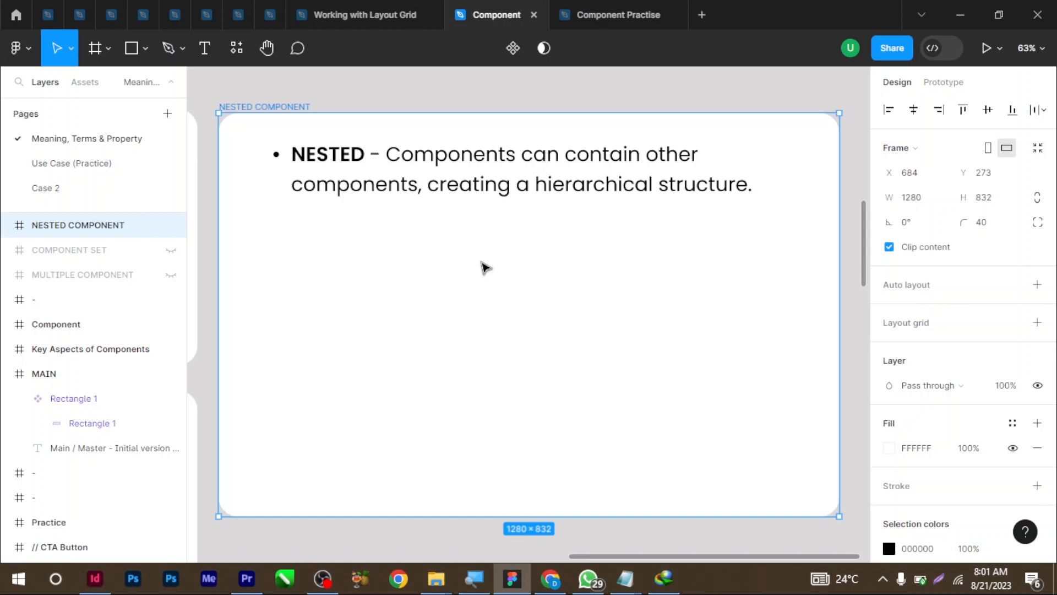
Draw a grey square, a circle below it and a triangle below the circle
click(131, 48)
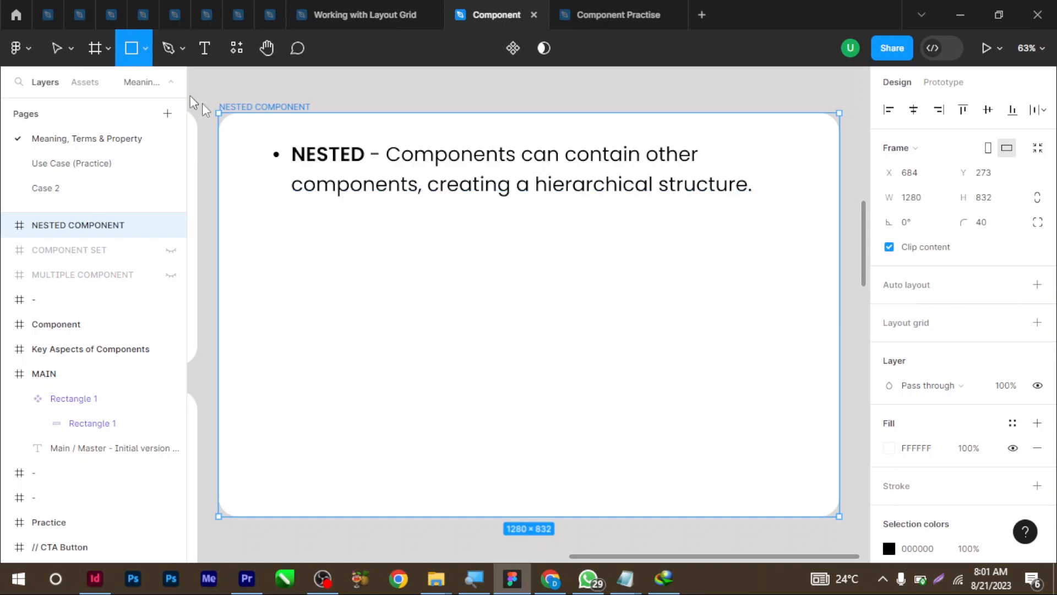
drag(381, 237, 417, 272)
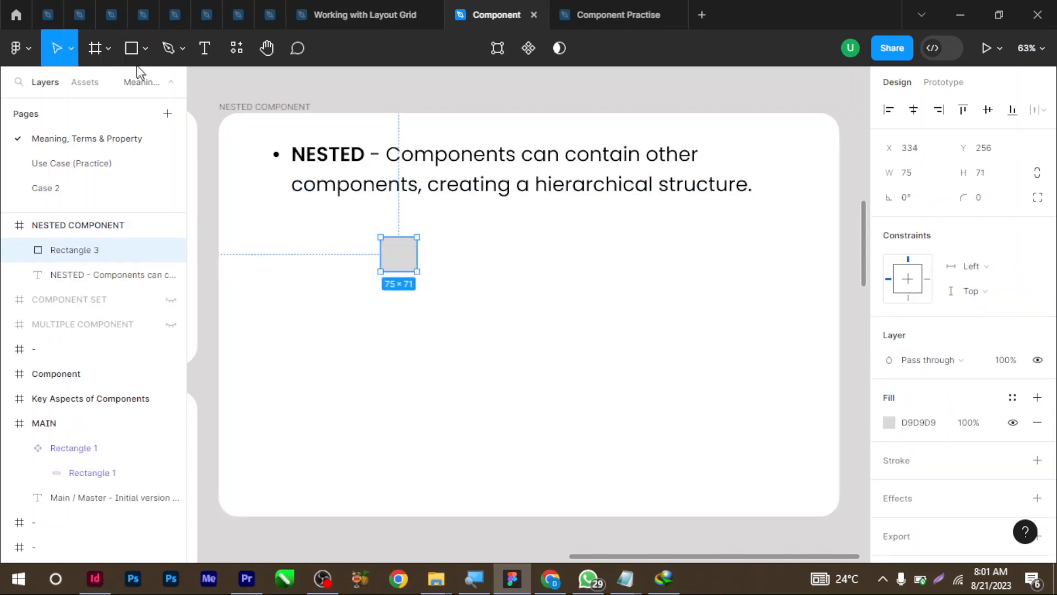
click(131, 48)
click(145, 50)
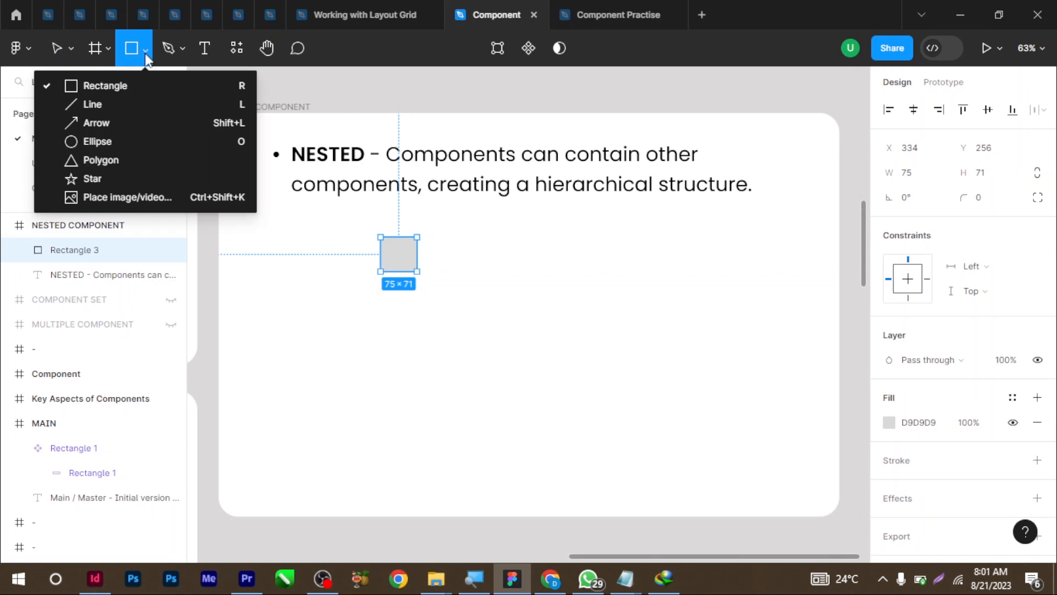
click(133, 137)
drag(380, 315, 418, 357)
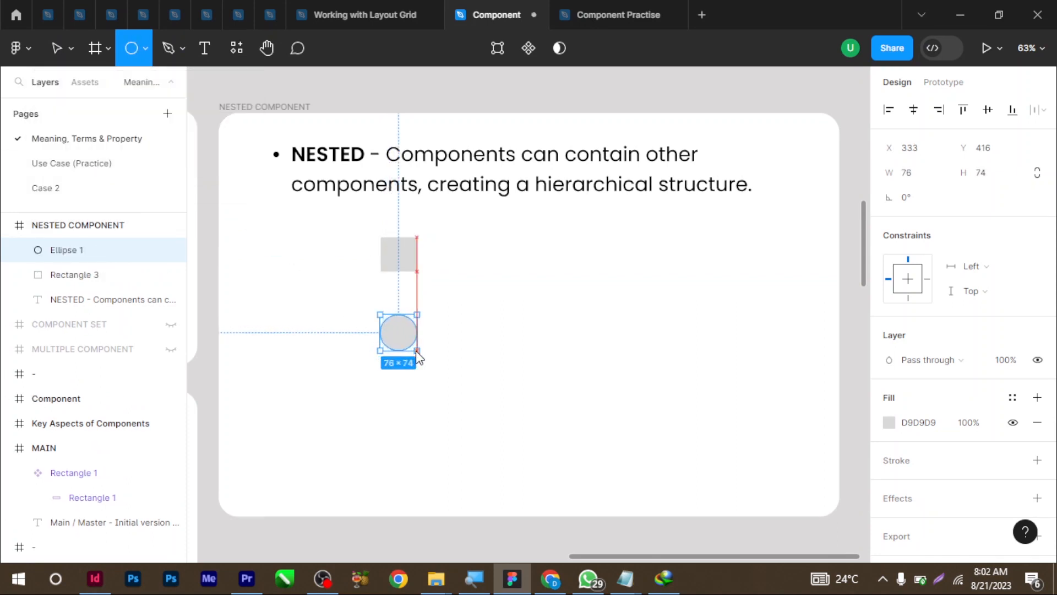
click(145, 46)
click(160, 162)
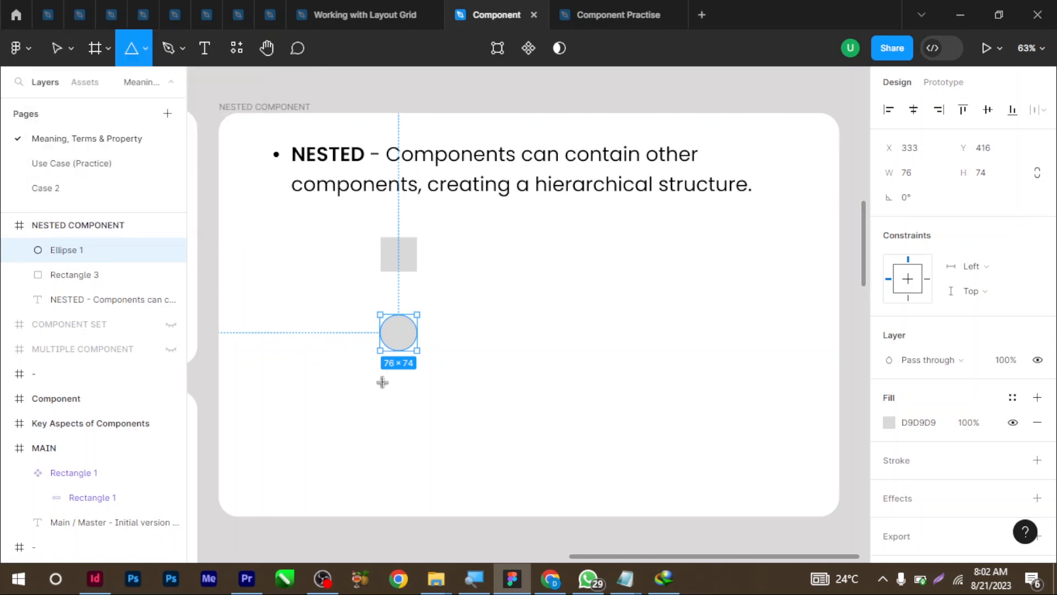
mouse_move(381, 381)
mouse_down()
mouse_move(413, 427)
mouse_move(429, 426)
mouse_up()
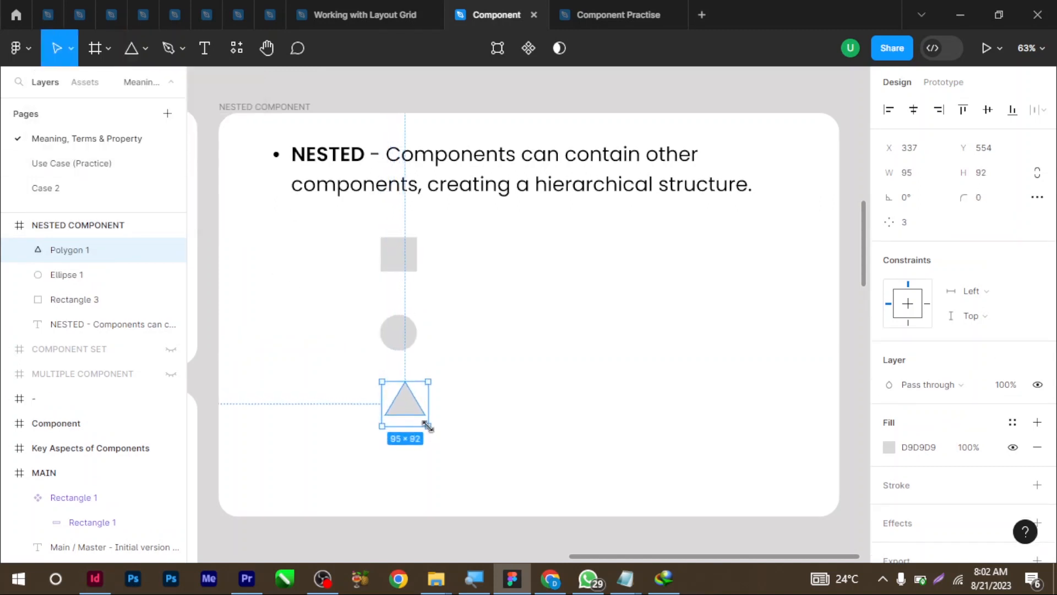
Make the square, circle and triangle each a component, then select all three
click(413, 258)
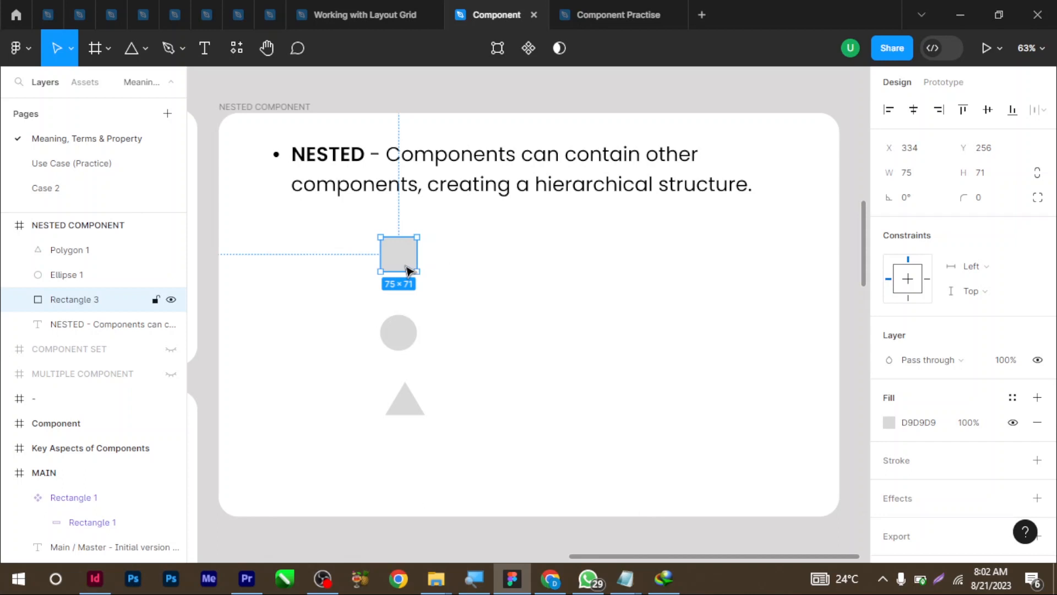
click(526, 47)
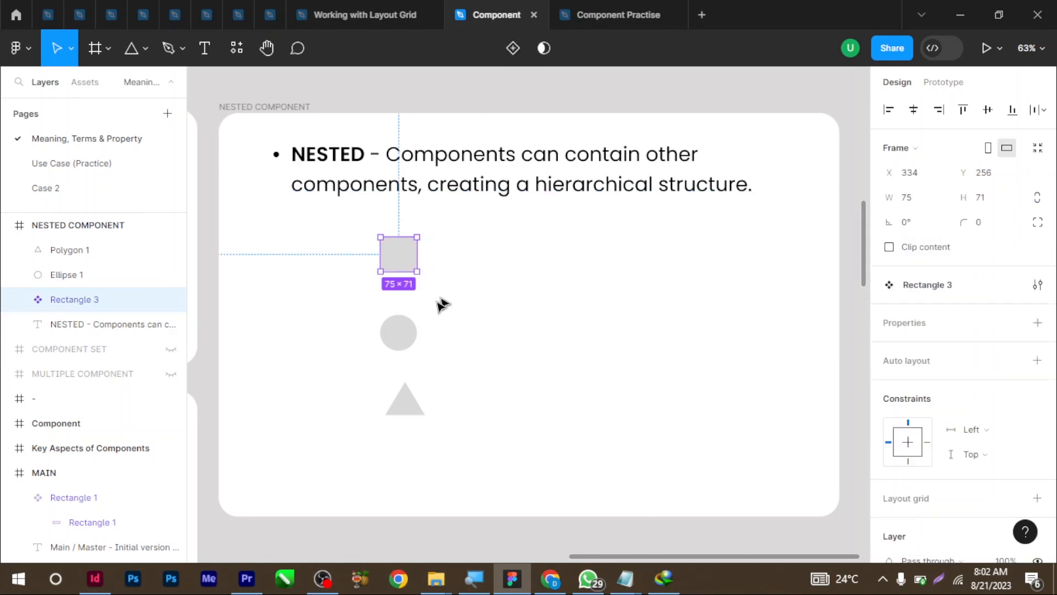
click(400, 336)
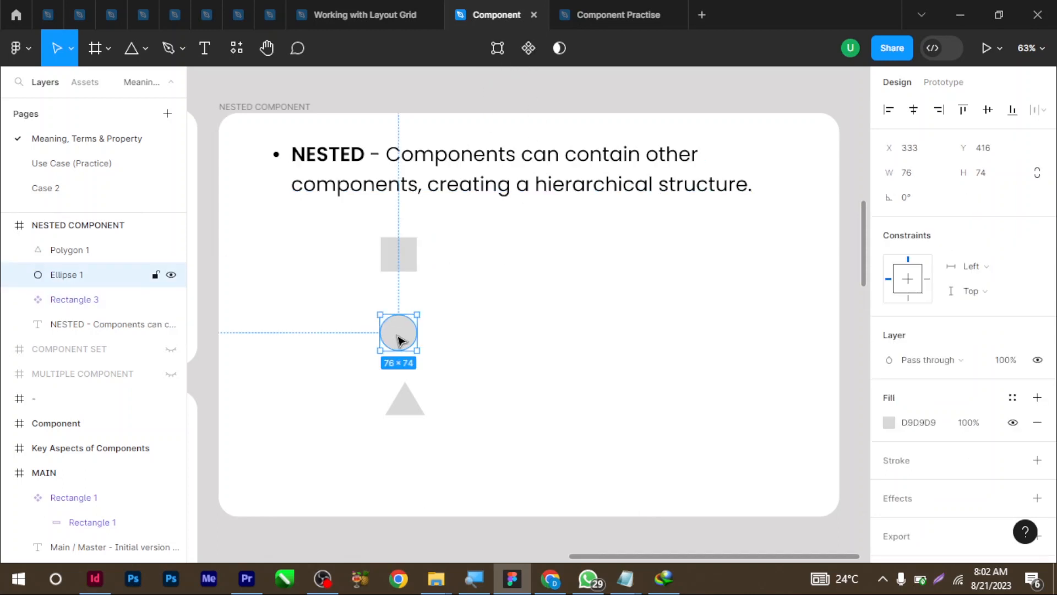
click(528, 48)
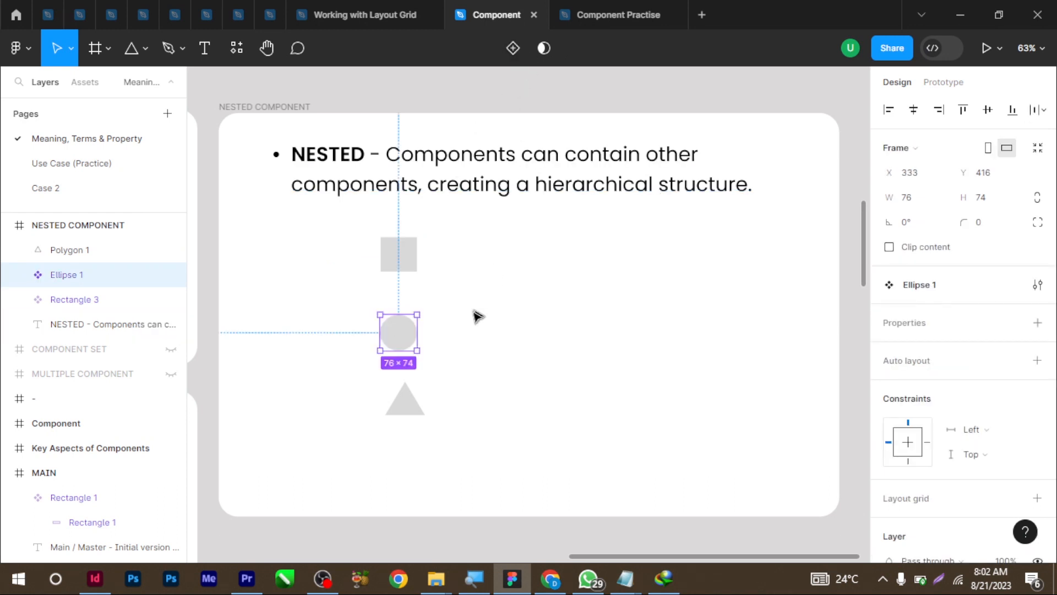
click(400, 404)
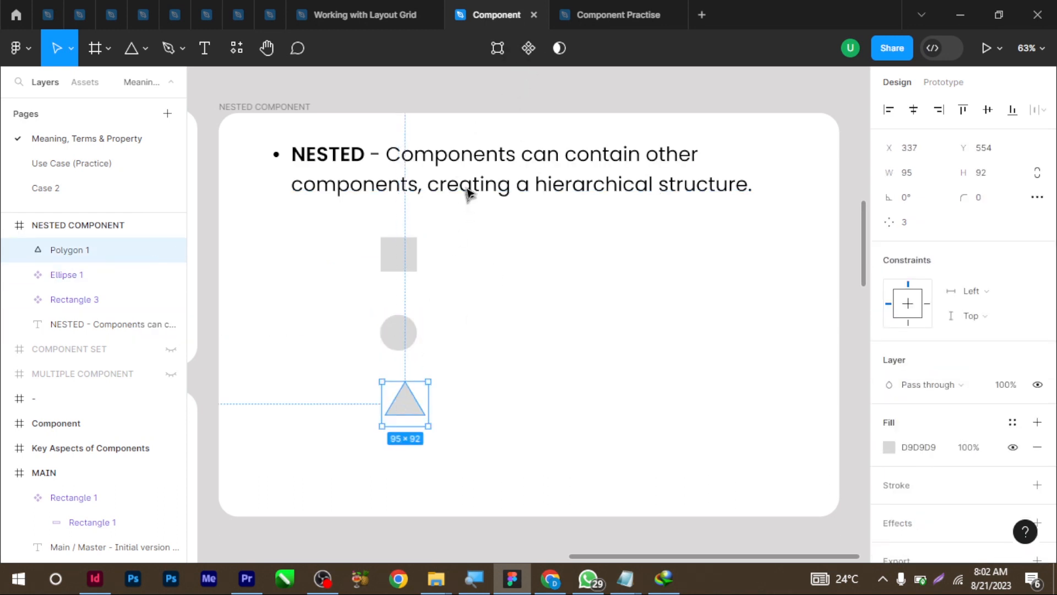
click(529, 48)
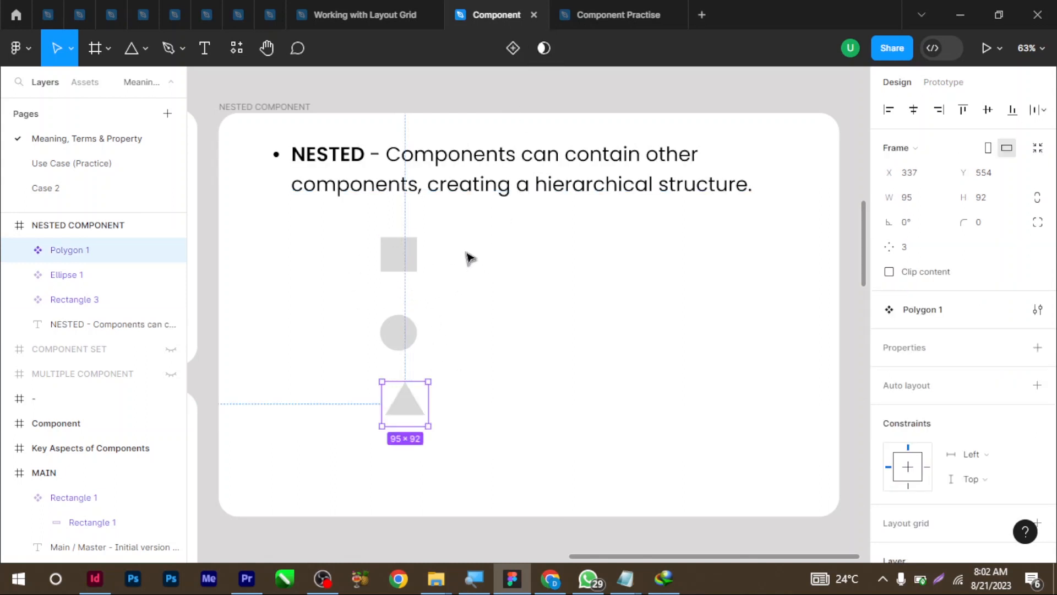
drag(466, 242, 356, 409)
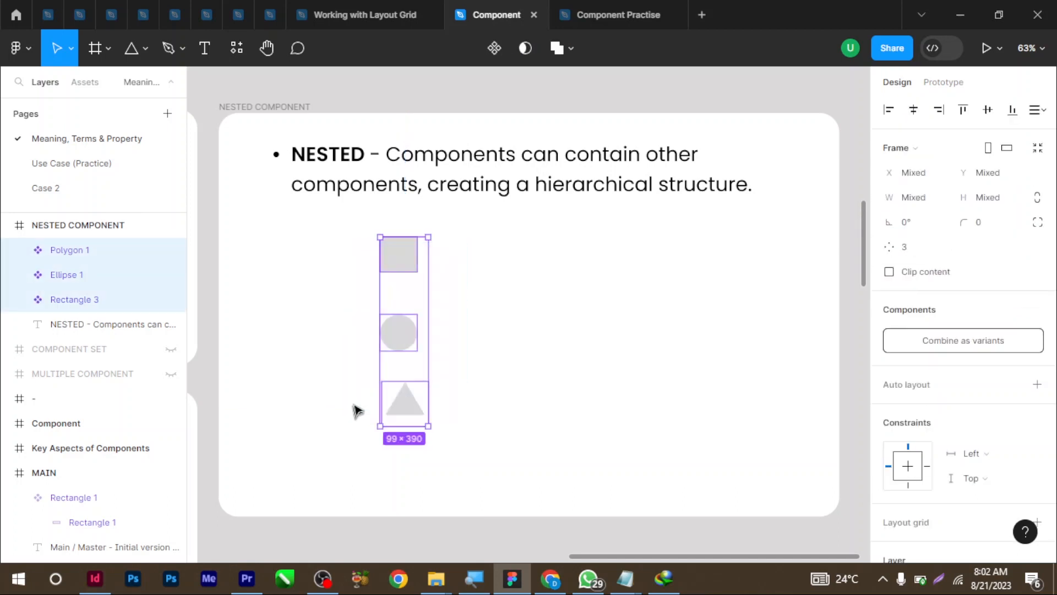
Wrap the three selected shape components in a new frame, Frame 1
right_click(394, 266)
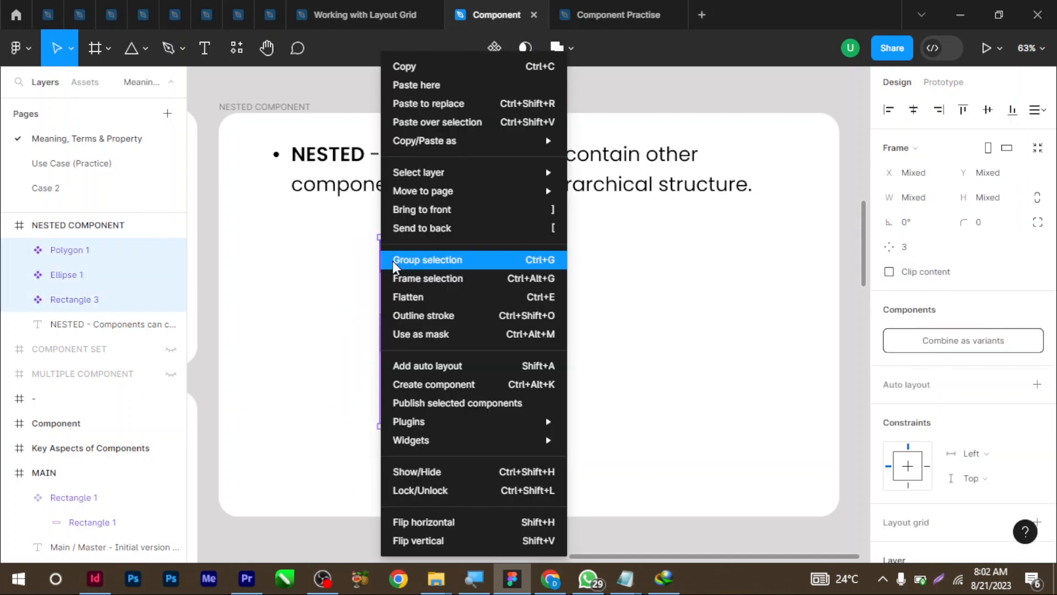
click(401, 279)
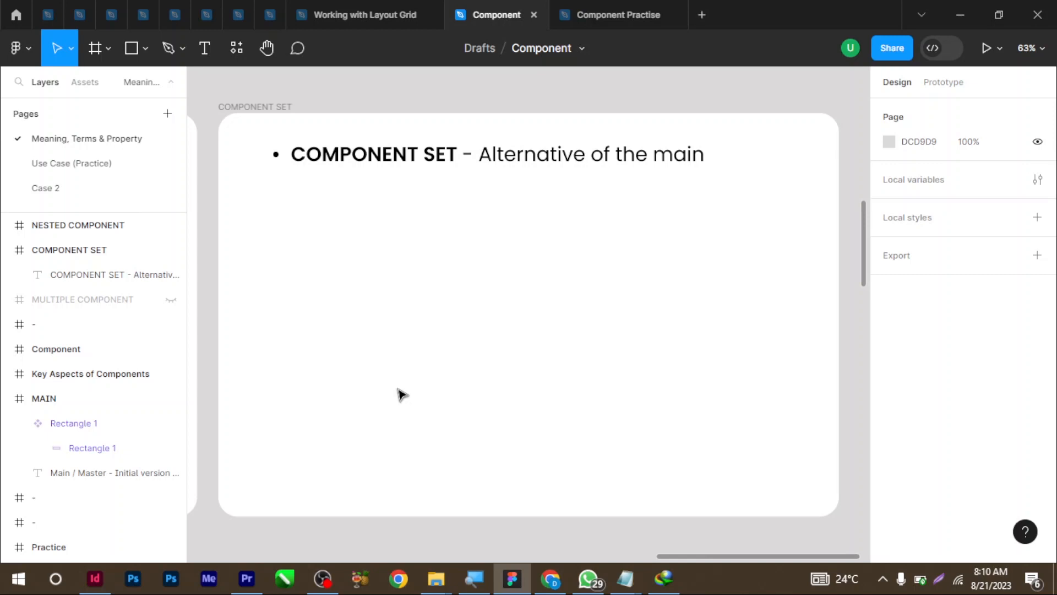
Draw a grey rectangle, circle and five-point star stacked vertically, then select all three
click(130, 50)
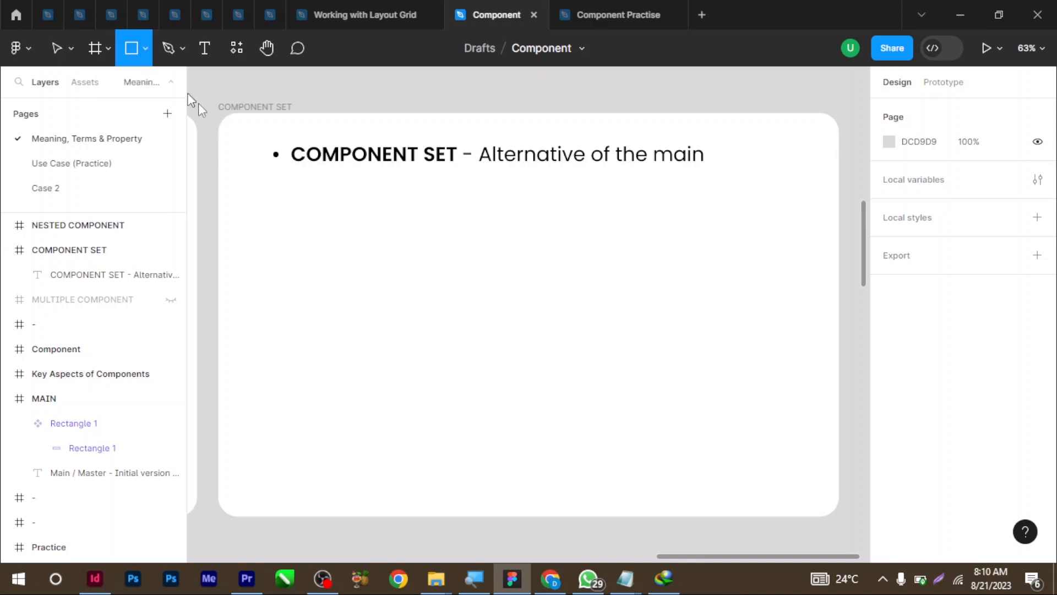
mouse_move(325, 196)
mouse_down()
mouse_move(374, 248)
mouse_move(392, 251)
mouse_up()
click(145, 48)
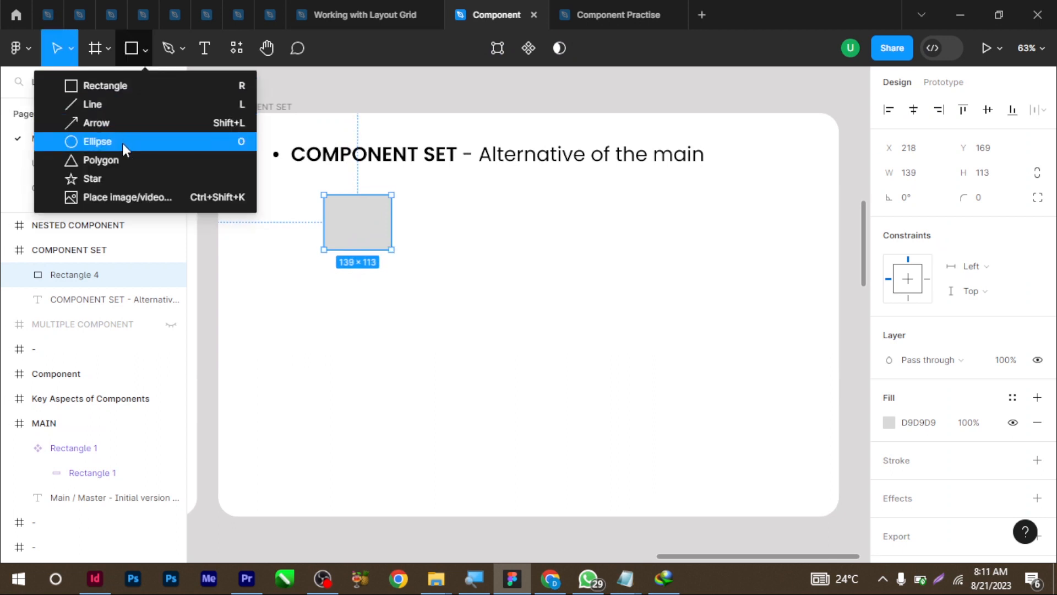
click(123, 143)
mouse_move(336, 281)
mouse_down()
mouse_move(349, 306)
mouse_move(399, 340)
mouse_up()
click(145, 49)
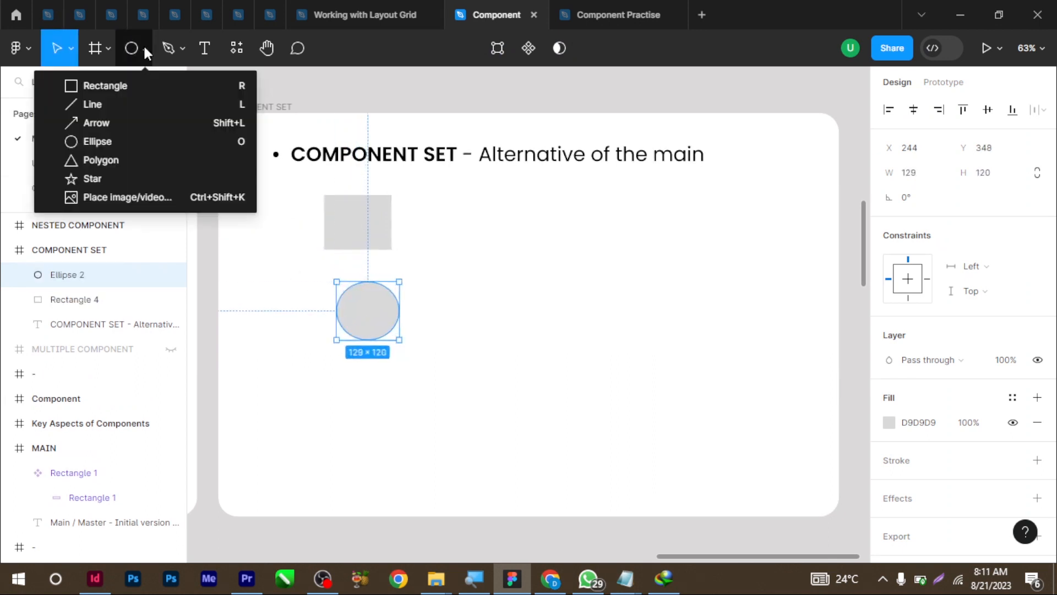
click(120, 177)
drag(353, 397, 415, 457)
drag(463, 188, 348, 457)
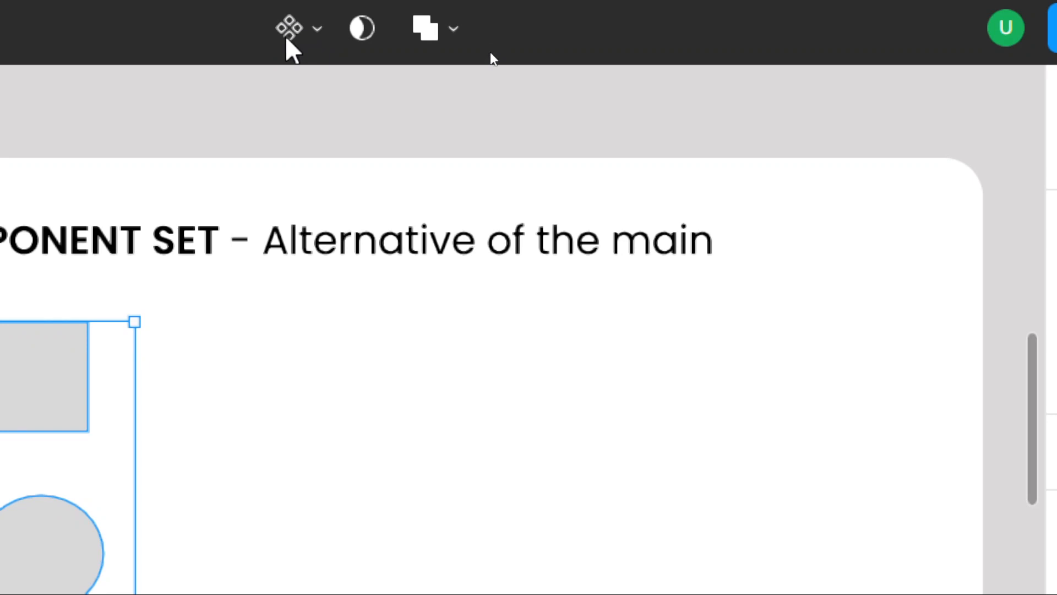
Combine the selected rectangle, circle and star into a component set, Component 1
click(317, 31)
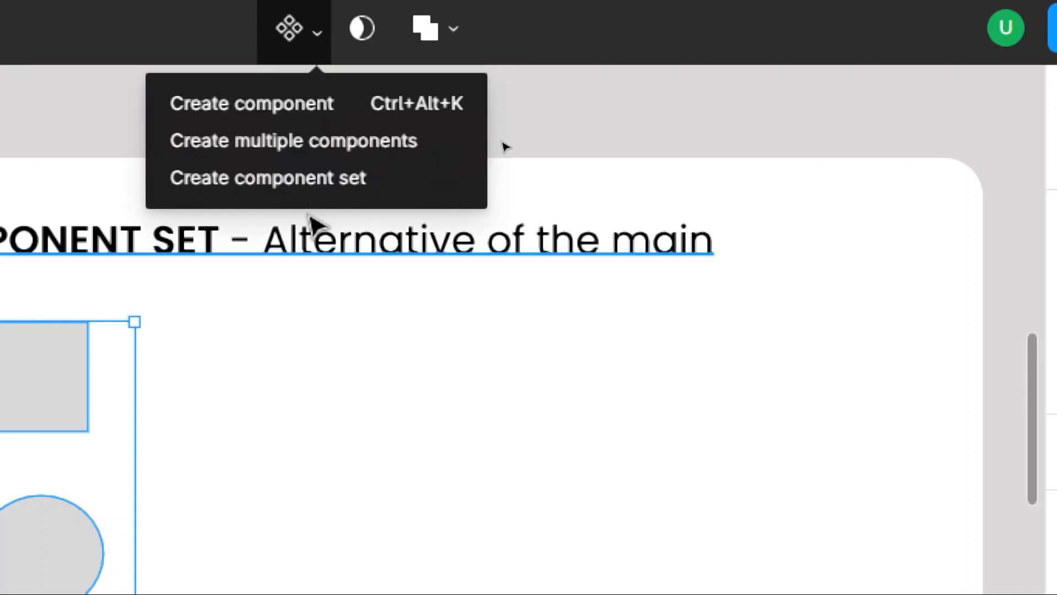
click(285, 177)
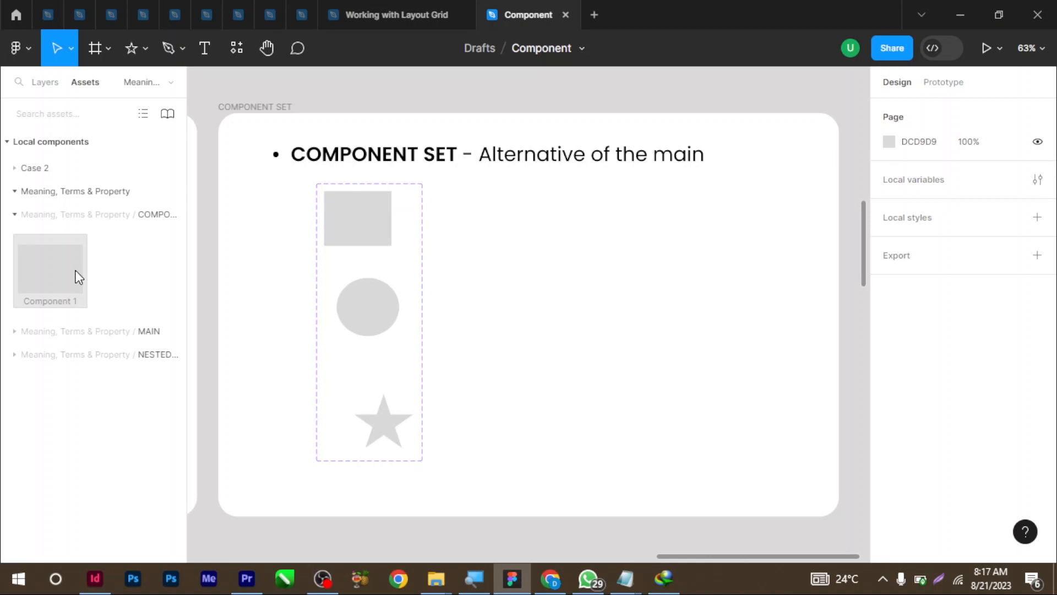
Place a Component 1 instance, switch it to the Ellipse 2 variant, and duplicate it below
drag(57, 272, 629, 258)
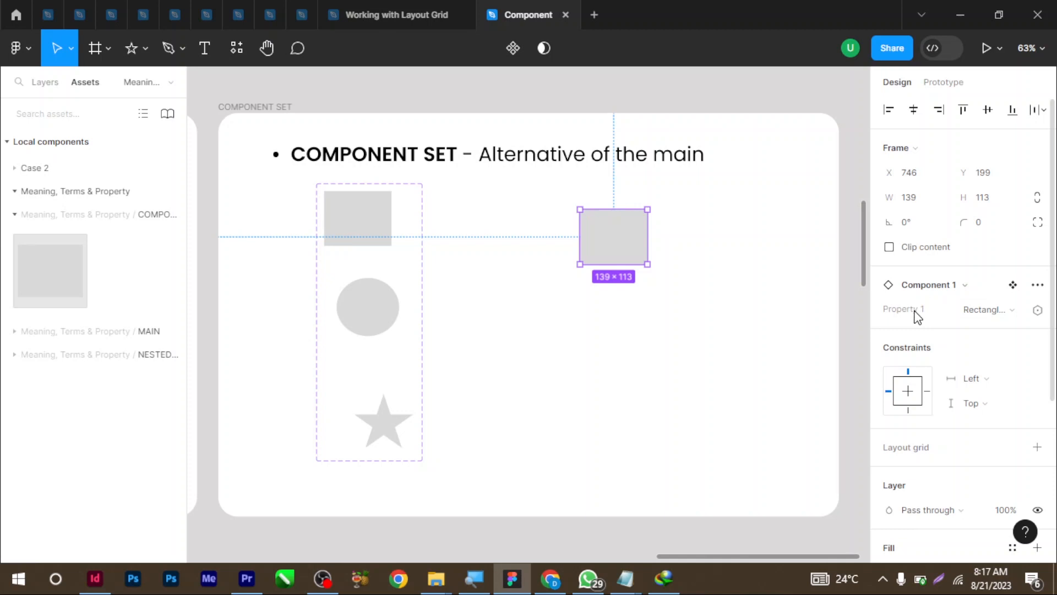
click(989, 312)
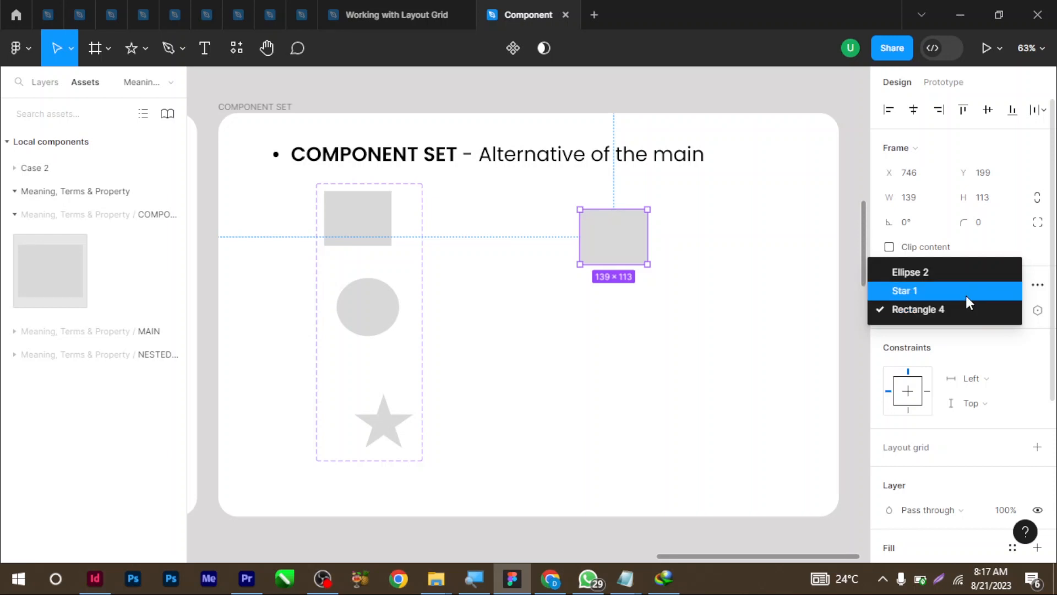
click(966, 291)
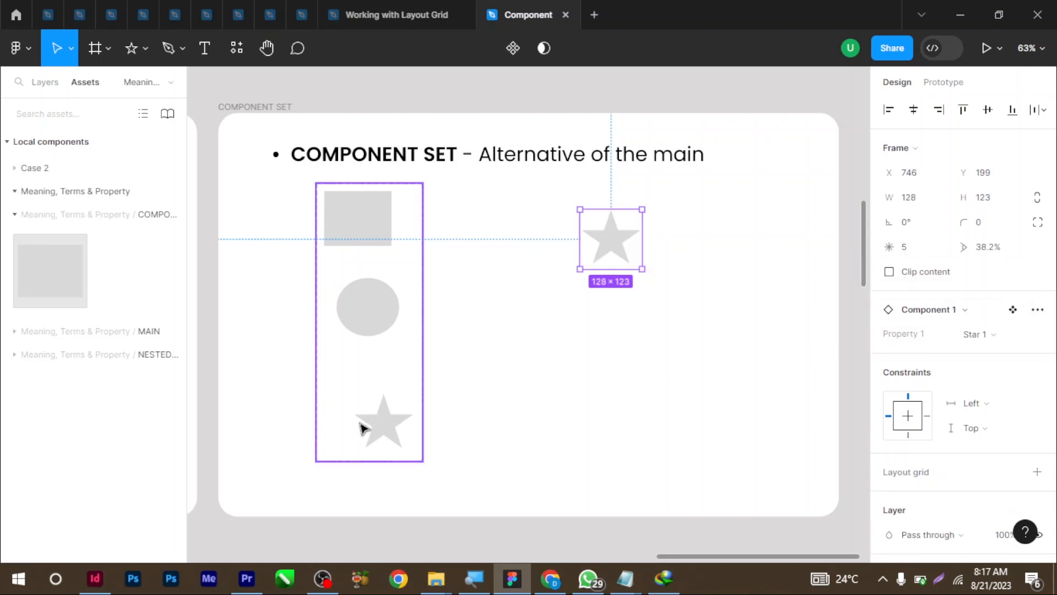
click(984, 336)
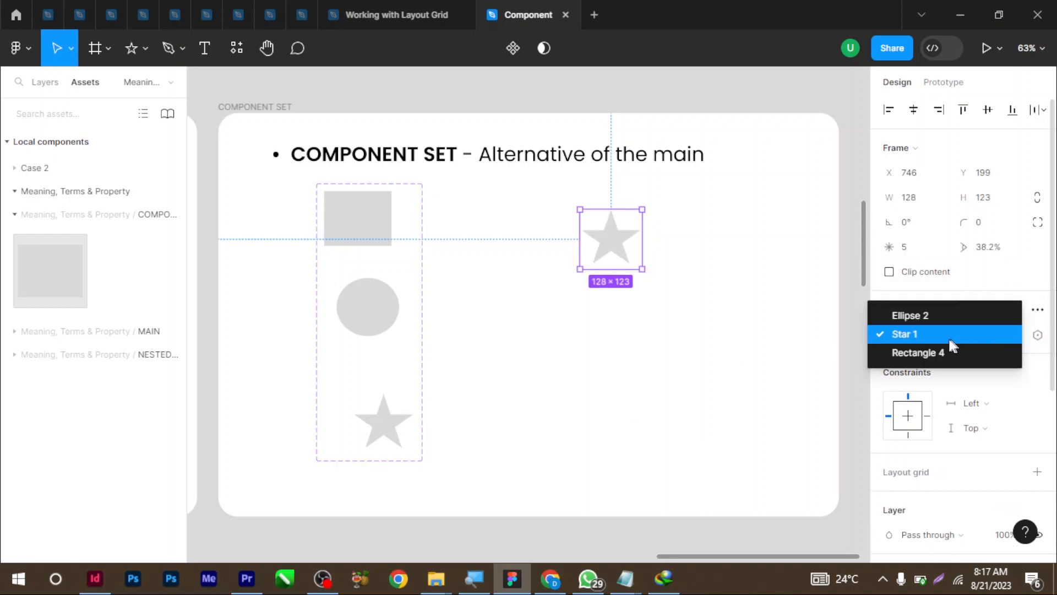
click(926, 319)
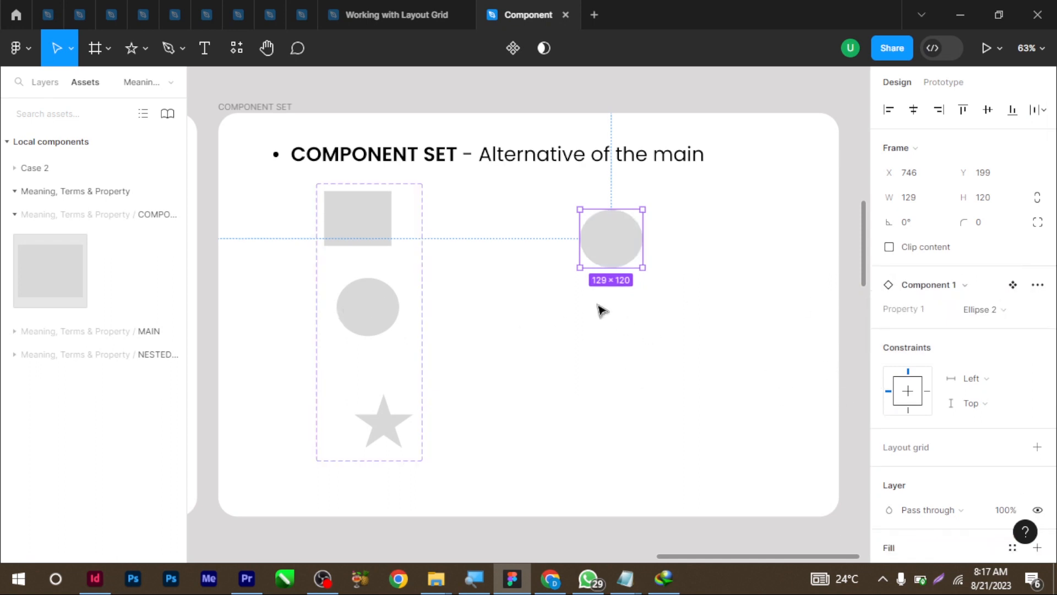
drag(612, 255, 608, 359)
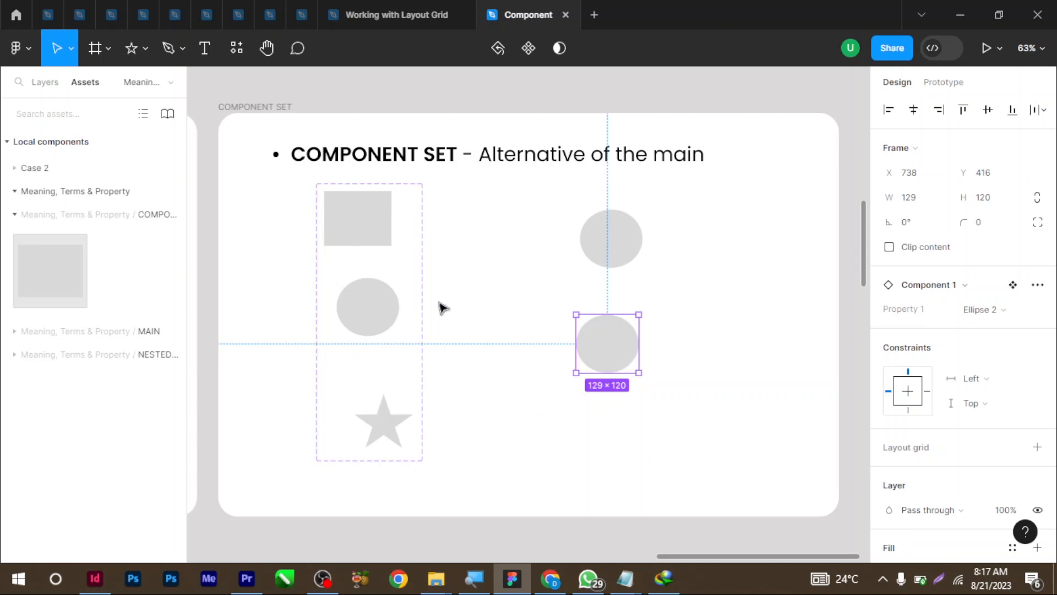
click(473, 253)
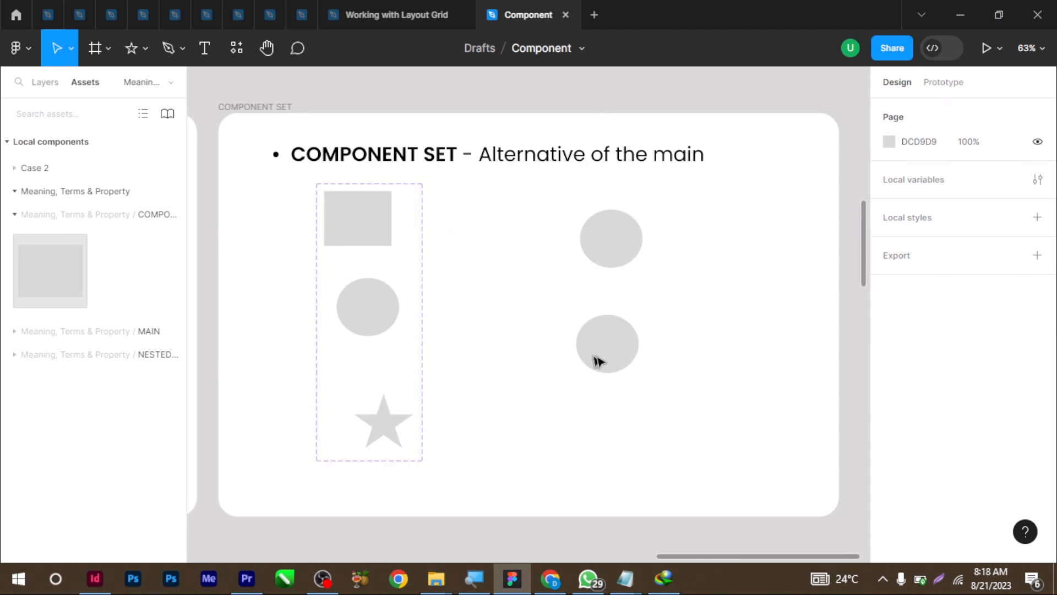
Switch the lower instance to the star variant and fill the rectangle variant red E32C2C
click(609, 348)
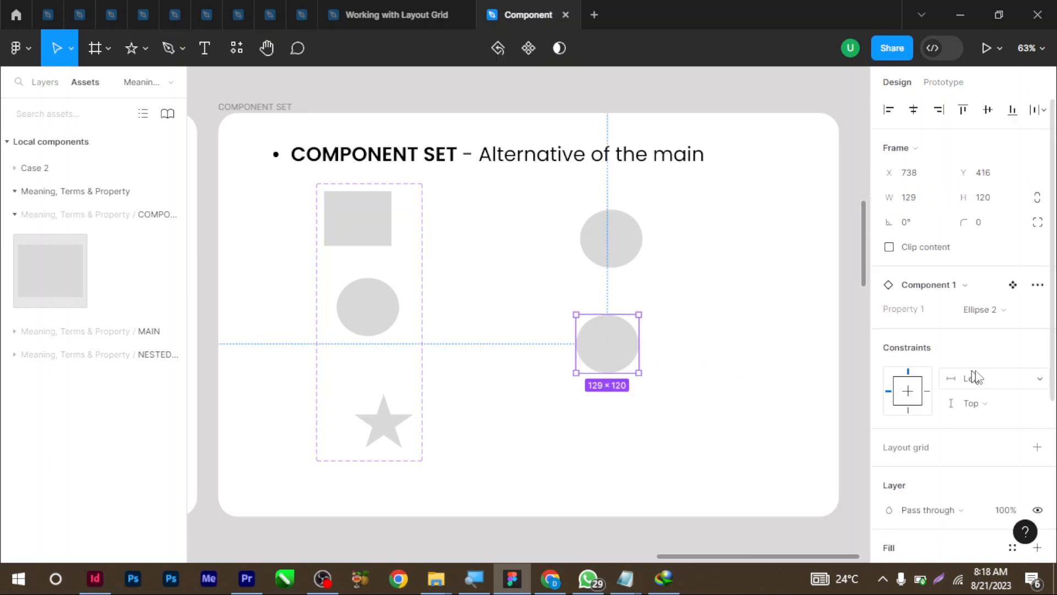
double_click(354, 240)
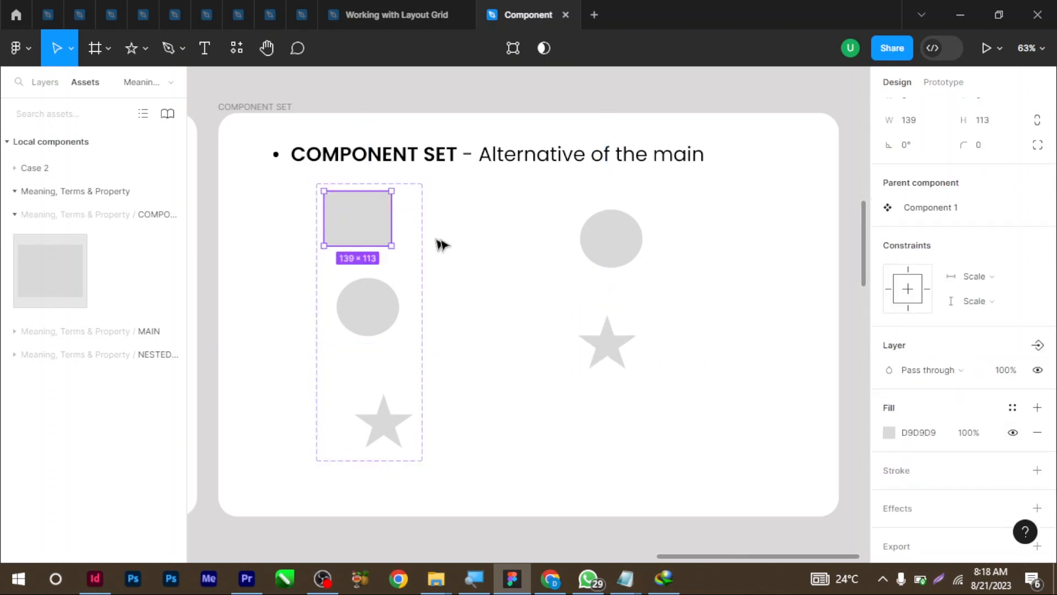
click(889, 433)
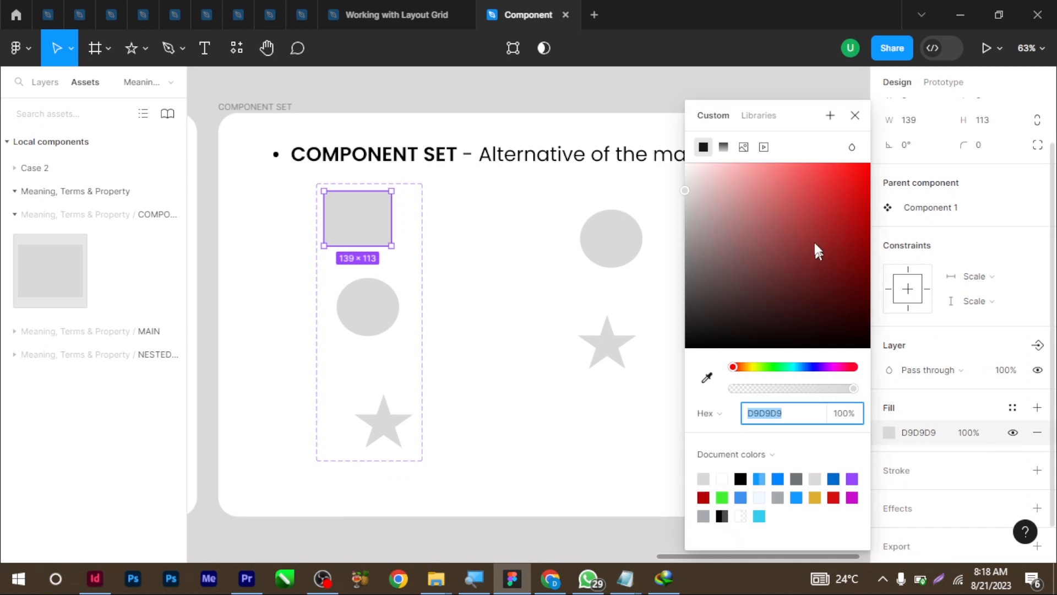
click(832, 198)
drag(834, 196, 835, 182)
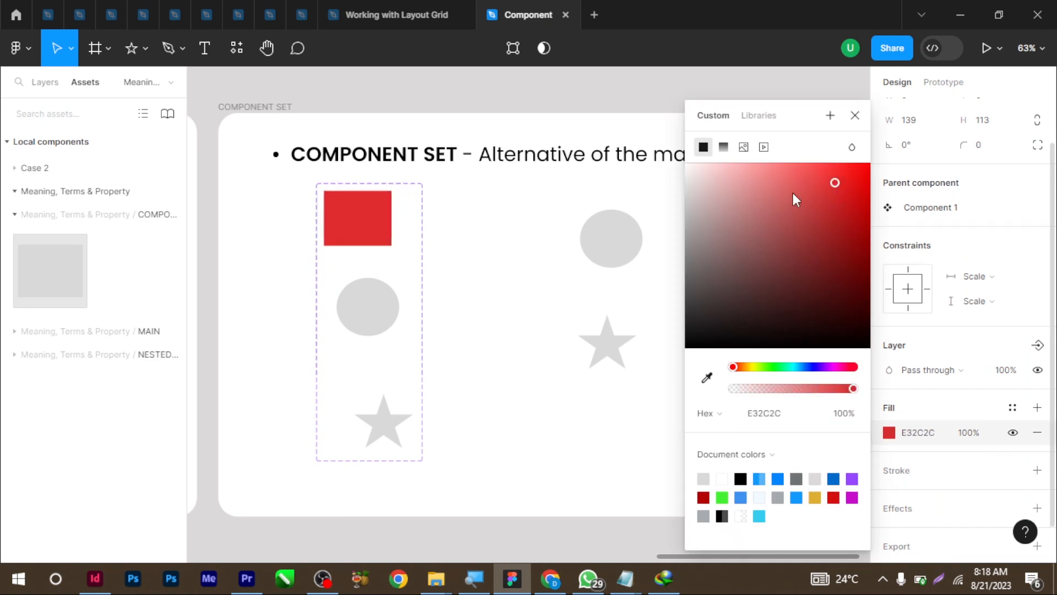
click(524, 252)
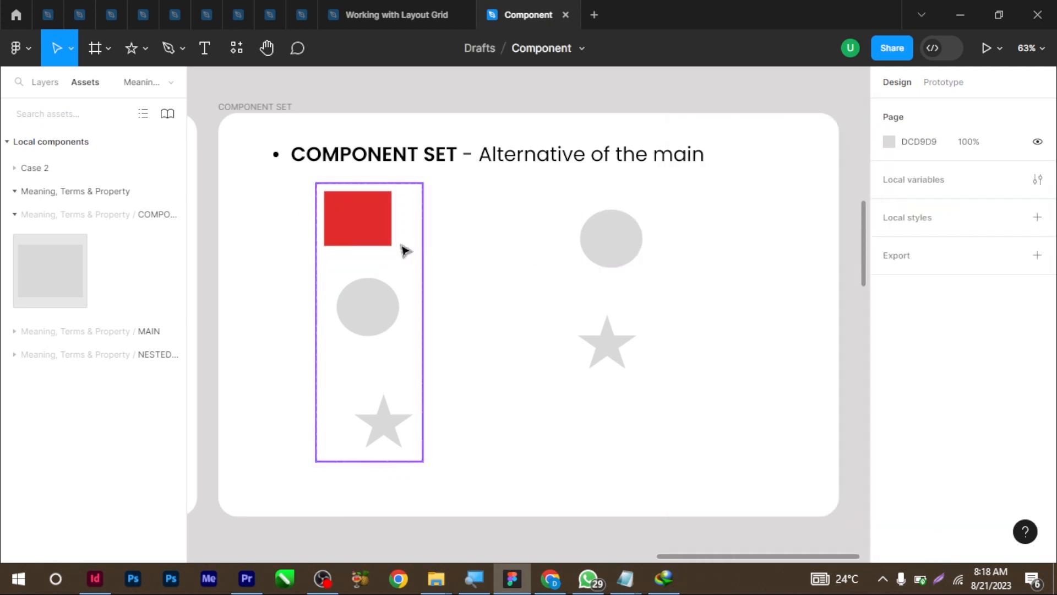
Swap the right circle instance to the Rectangle 4 variant
click(613, 253)
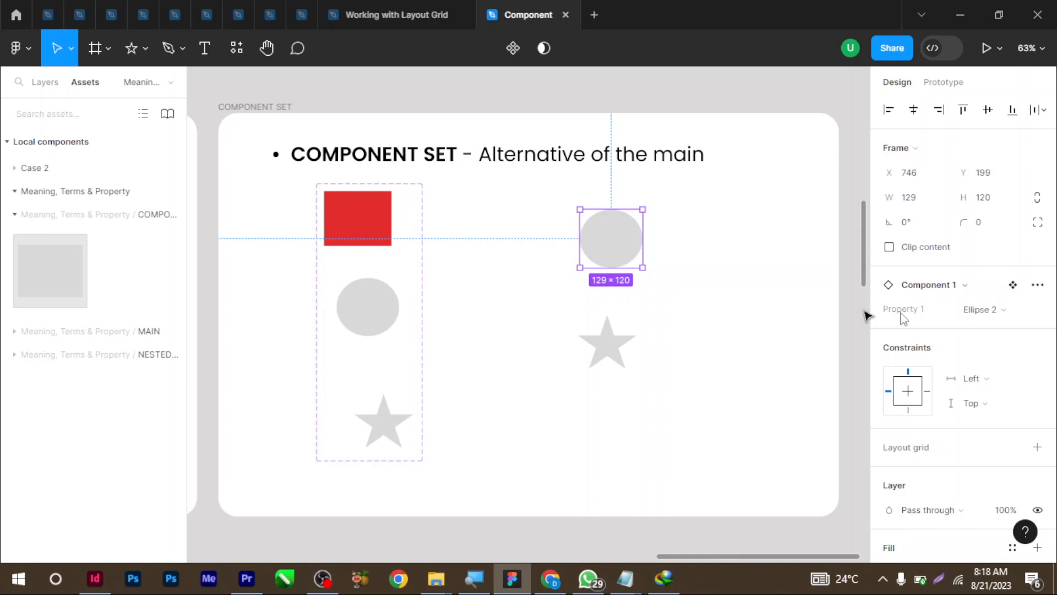
click(991, 309)
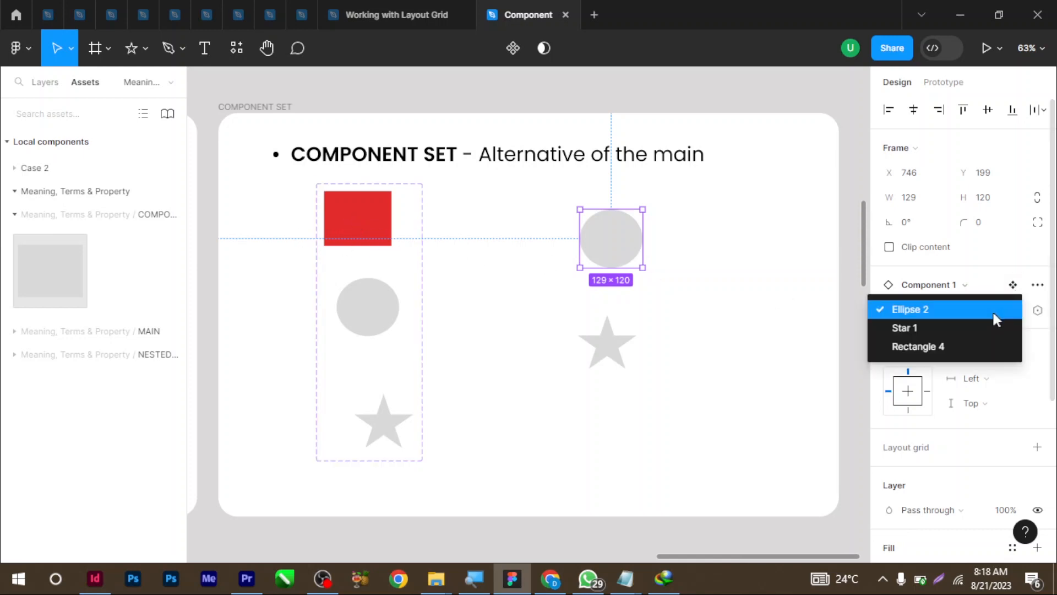
click(923, 346)
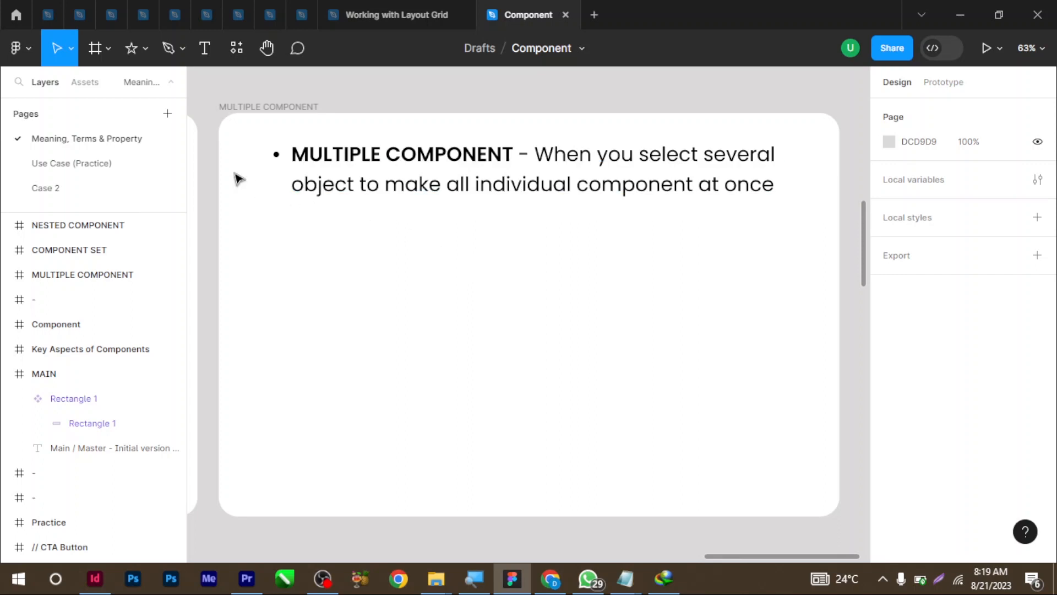
Draw a 102×88 grey rectangle, a triangle below it and a star beside the triangle
click(146, 48)
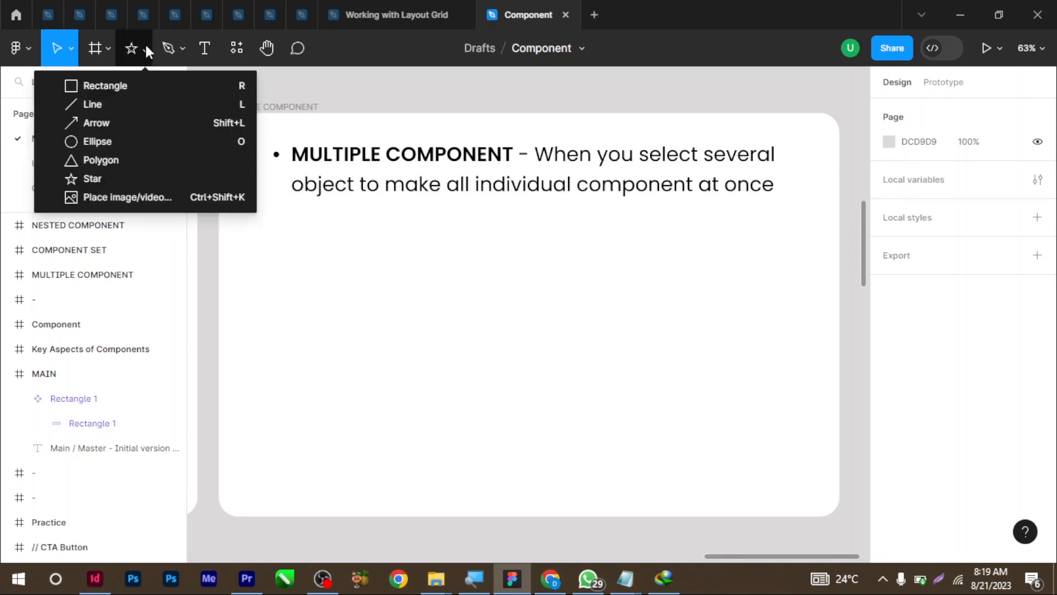
click(133, 88)
drag(354, 225, 404, 267)
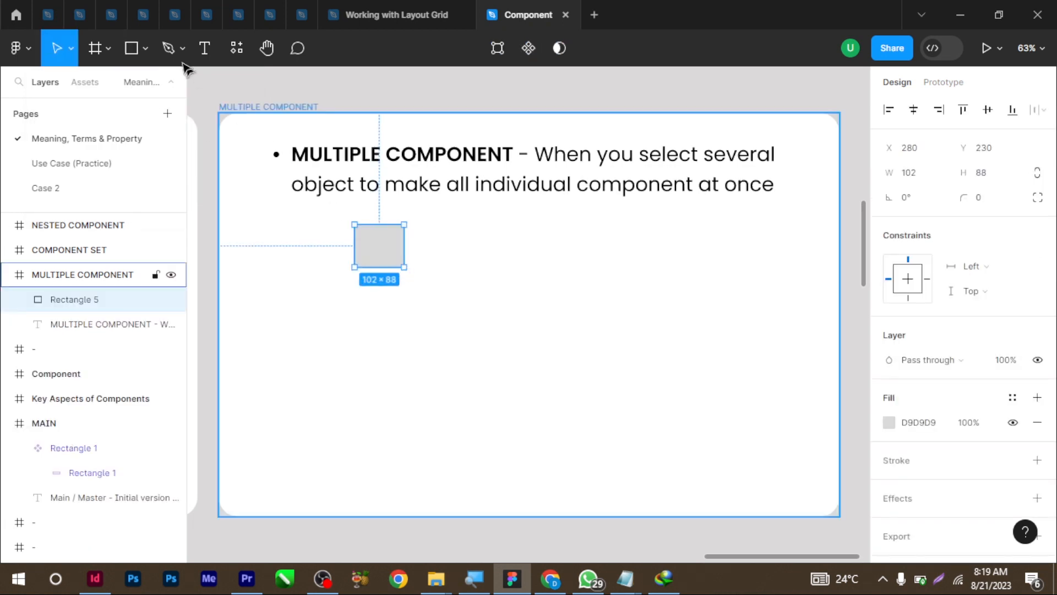
click(146, 48)
click(146, 158)
drag(352, 314, 409, 371)
click(145, 48)
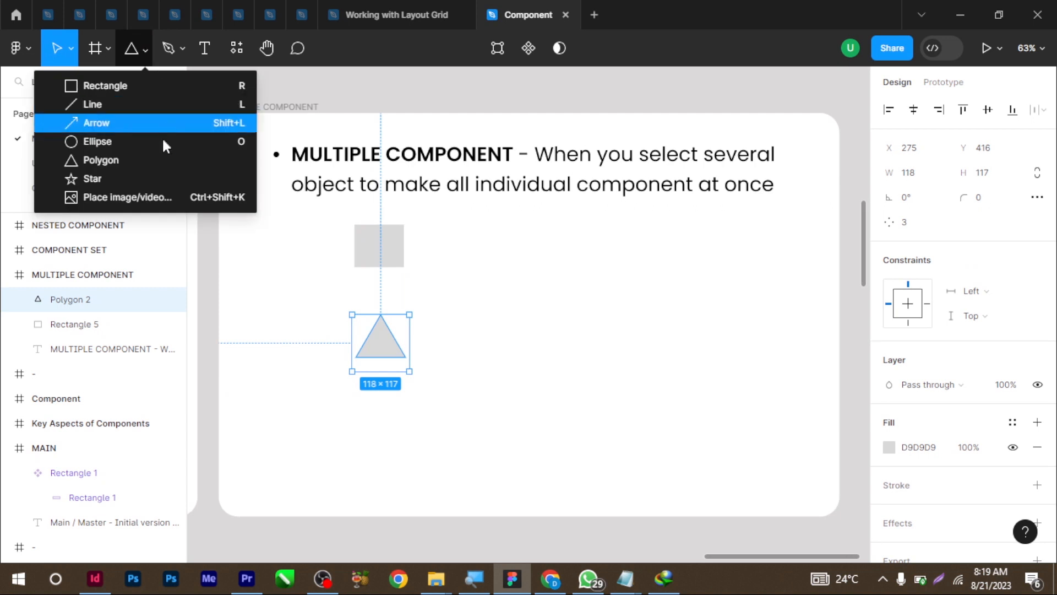
click(160, 178)
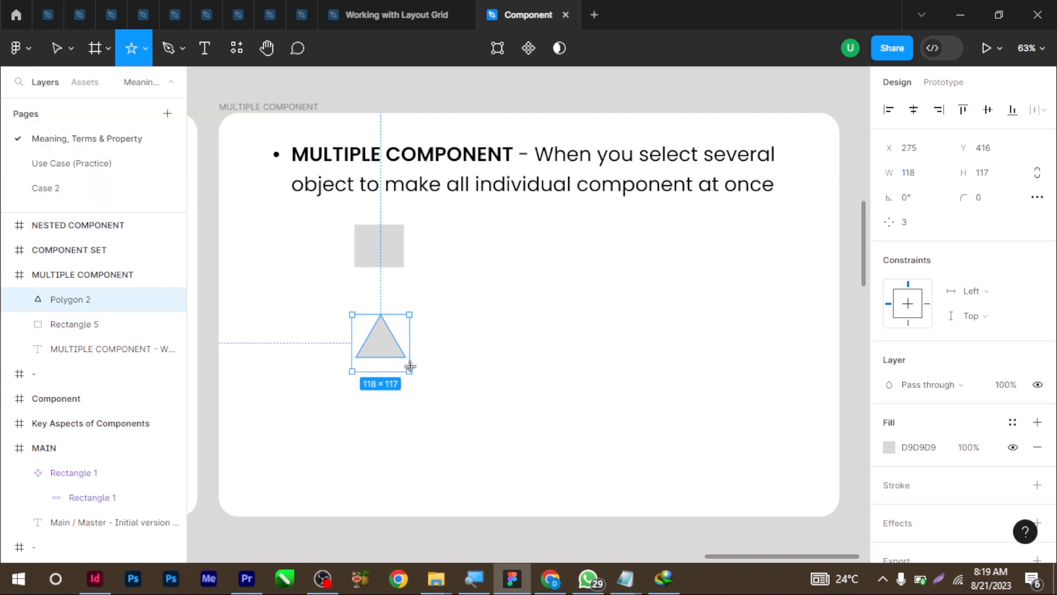
mouse_move(470, 315)
mouse_down()
mouse_move(522, 379)
mouse_move(540, 380)
mouse_up()
click(579, 451)
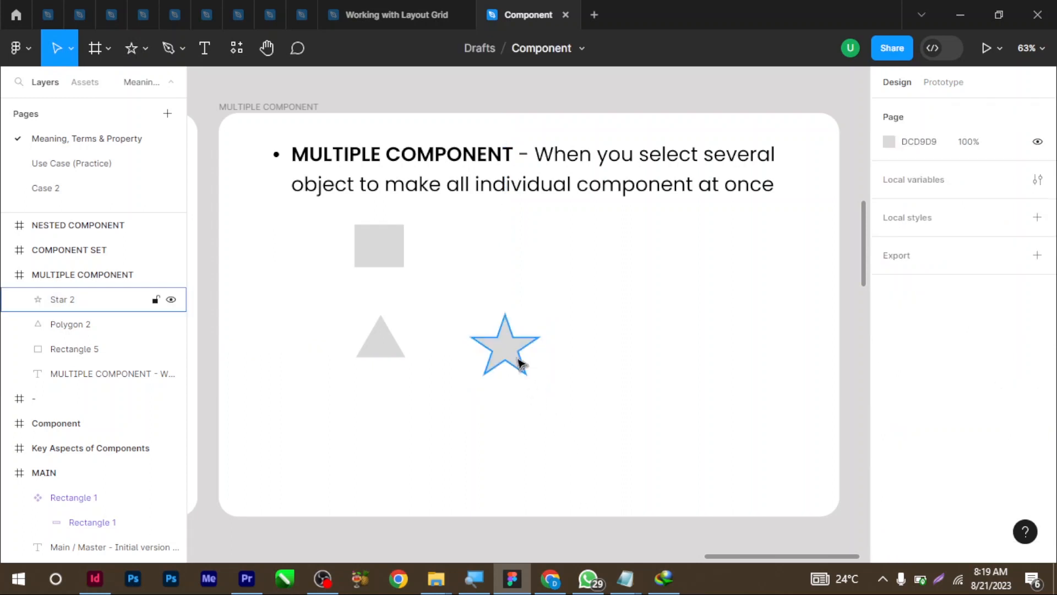
Turn the rectangle, triangle and star into separate components with Create multiple components
click(497, 347)
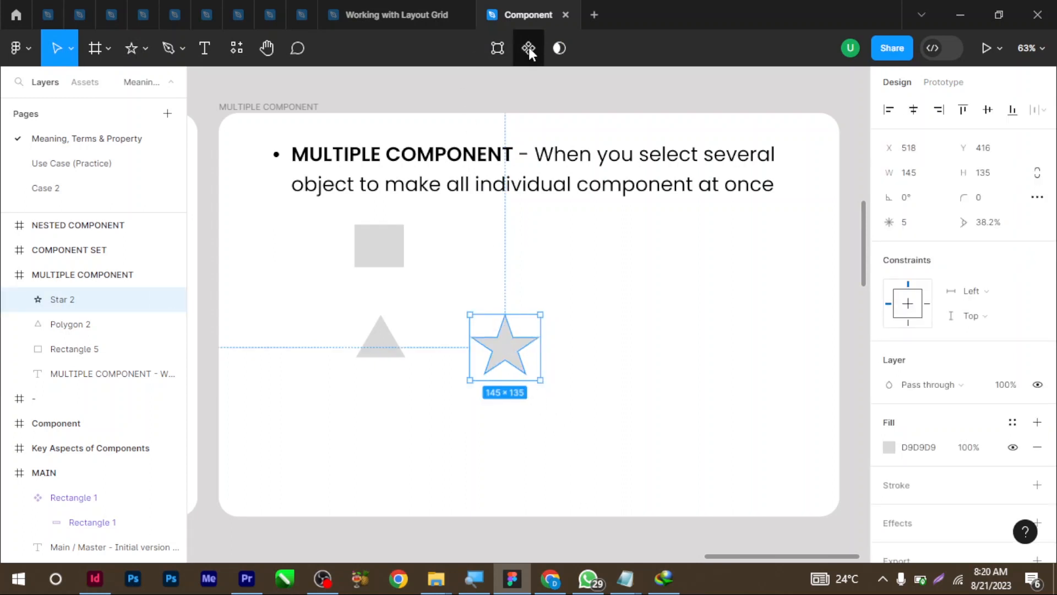
click(387, 337)
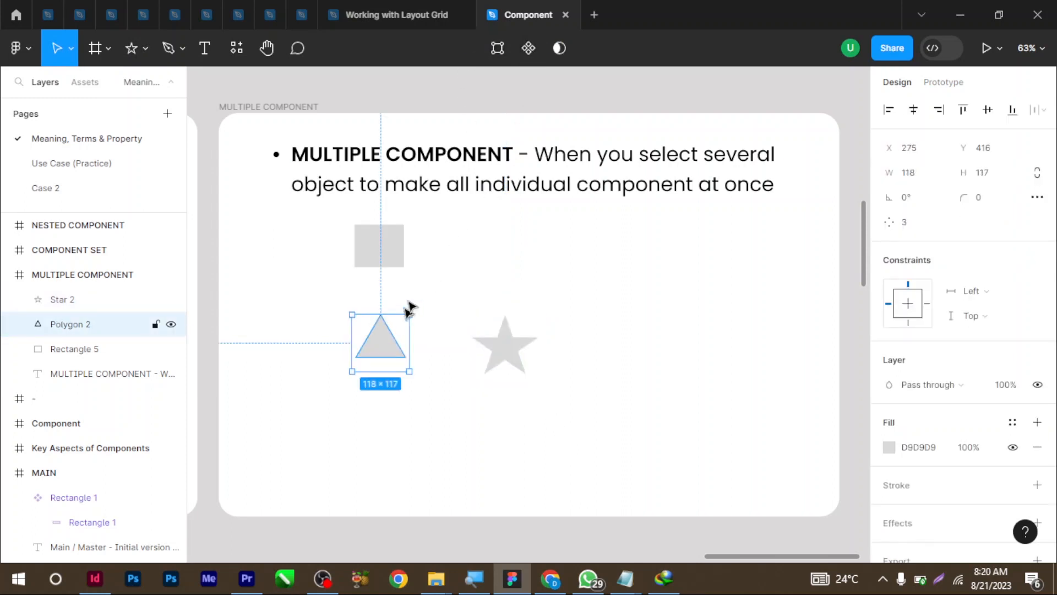
click(402, 243)
click(571, 272)
drag(568, 412, 351, 226)
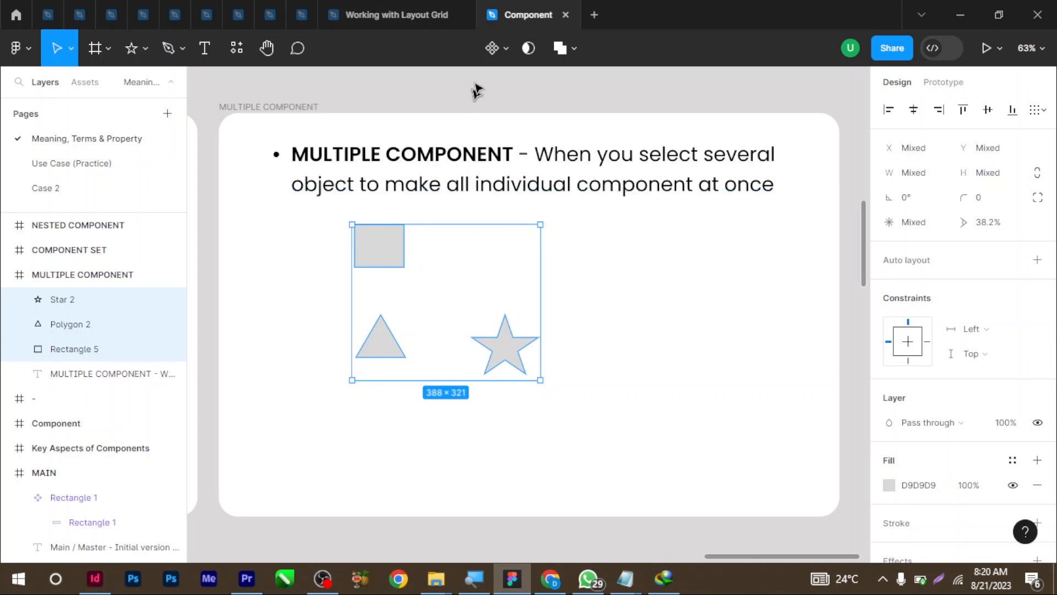
click(506, 47)
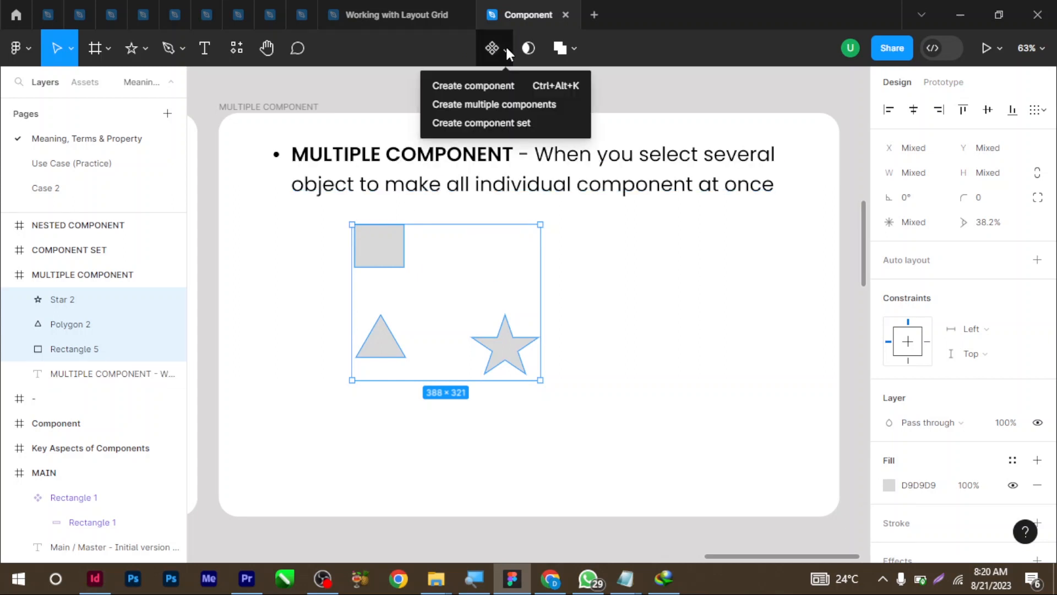
click(495, 105)
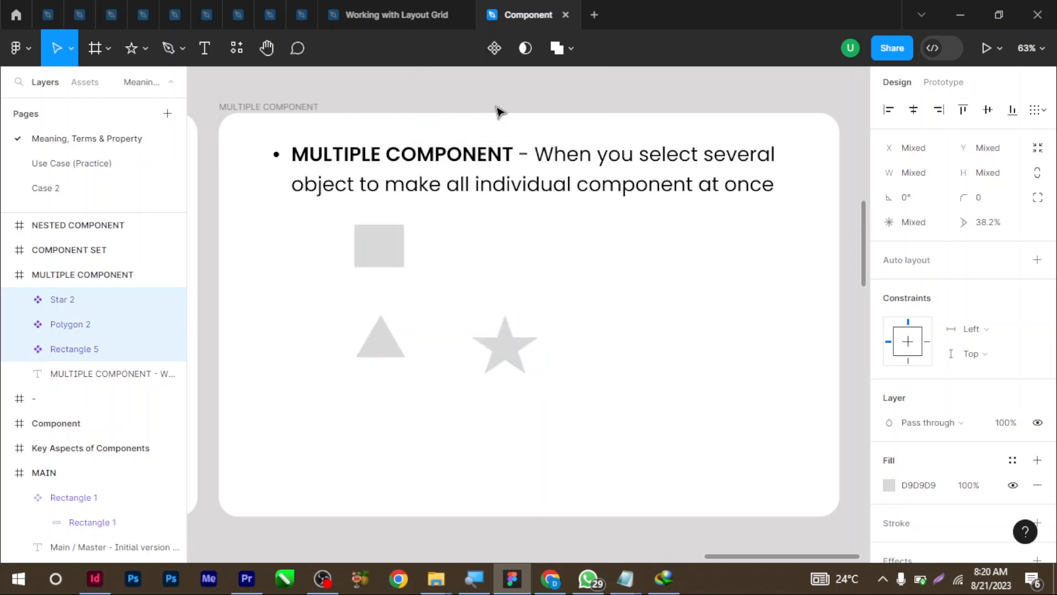
Select the new rectangle, triangle and star components one by one to check them
click(616, 295)
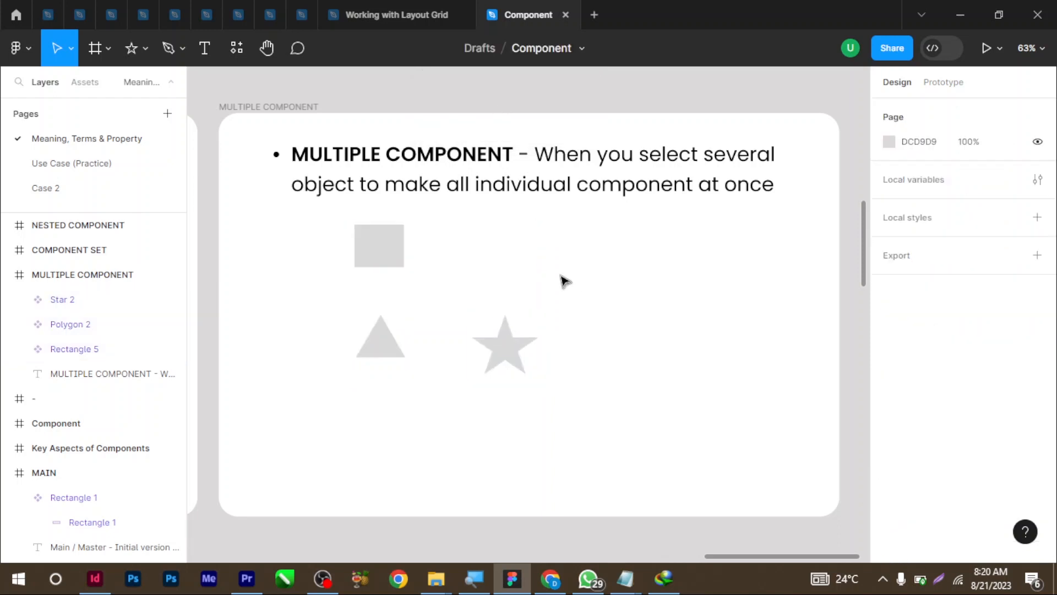
click(380, 252)
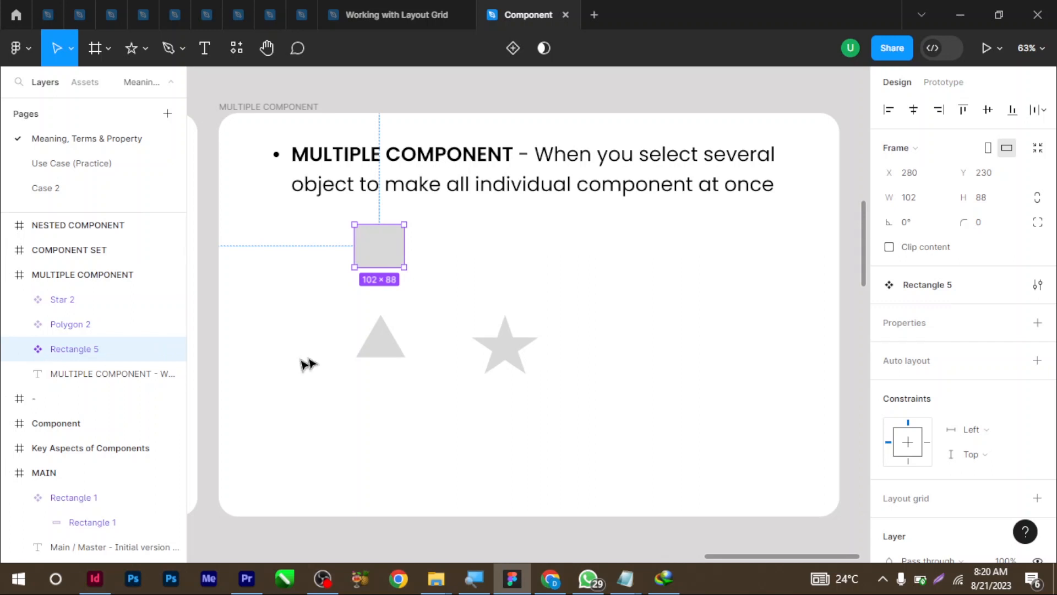
click(377, 348)
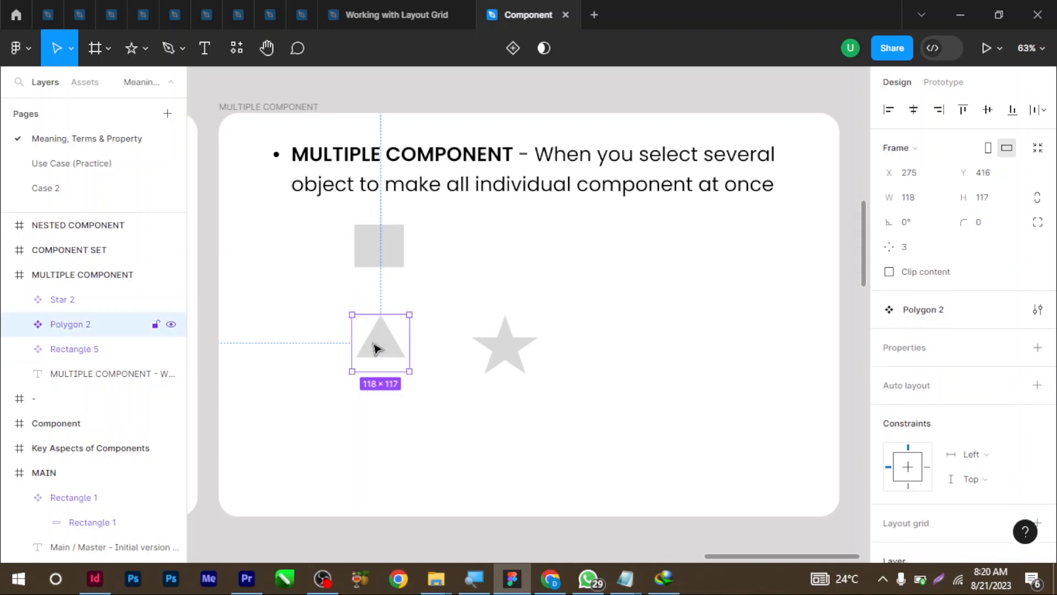
click(523, 359)
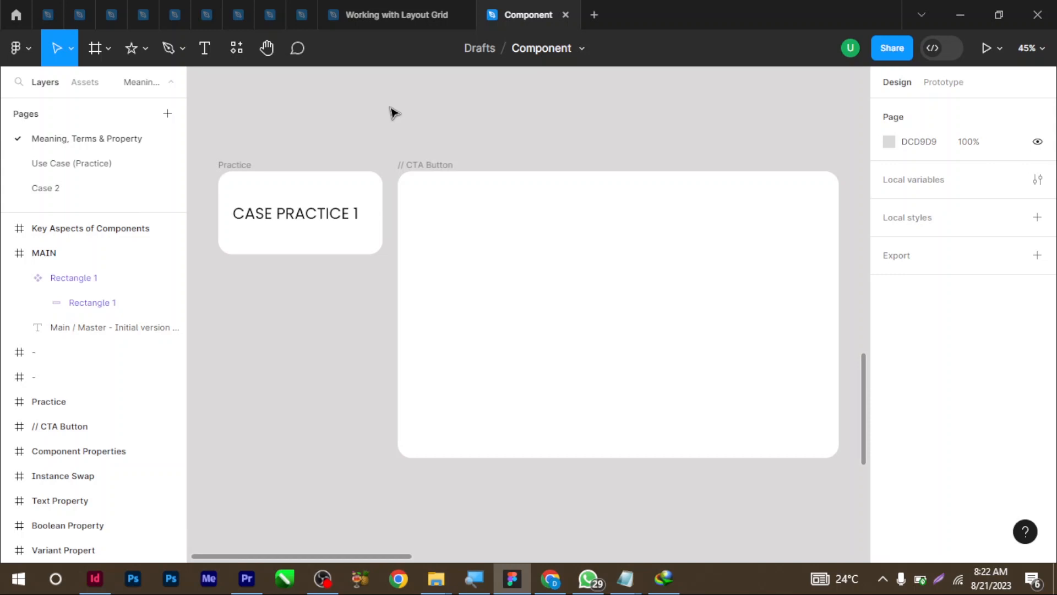
Type SUBMIT in the CTA Button board and wrap it in auto-layout Frame 2
click(204, 48)
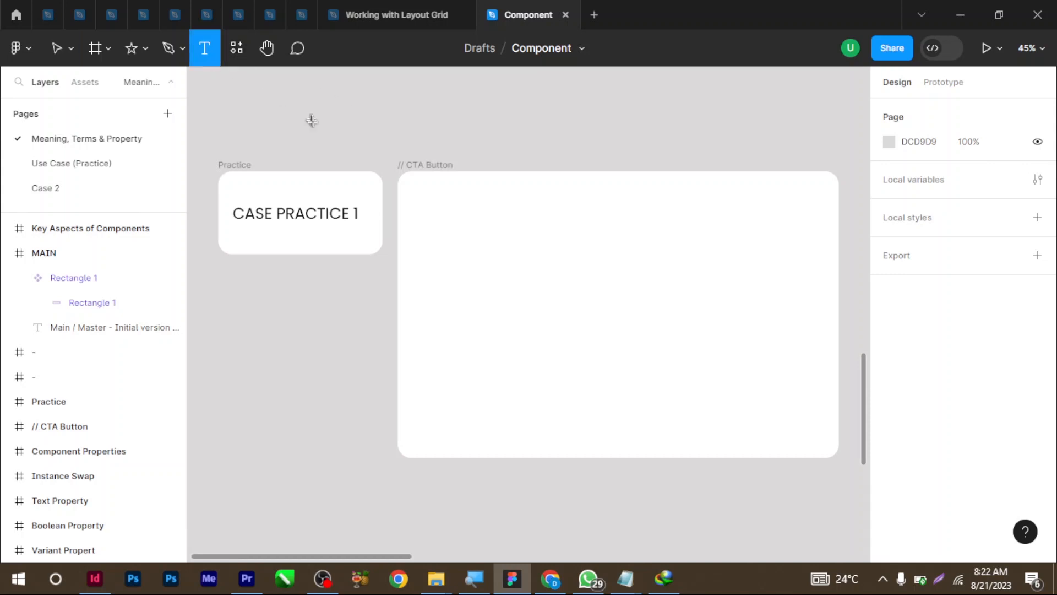
click(534, 300)
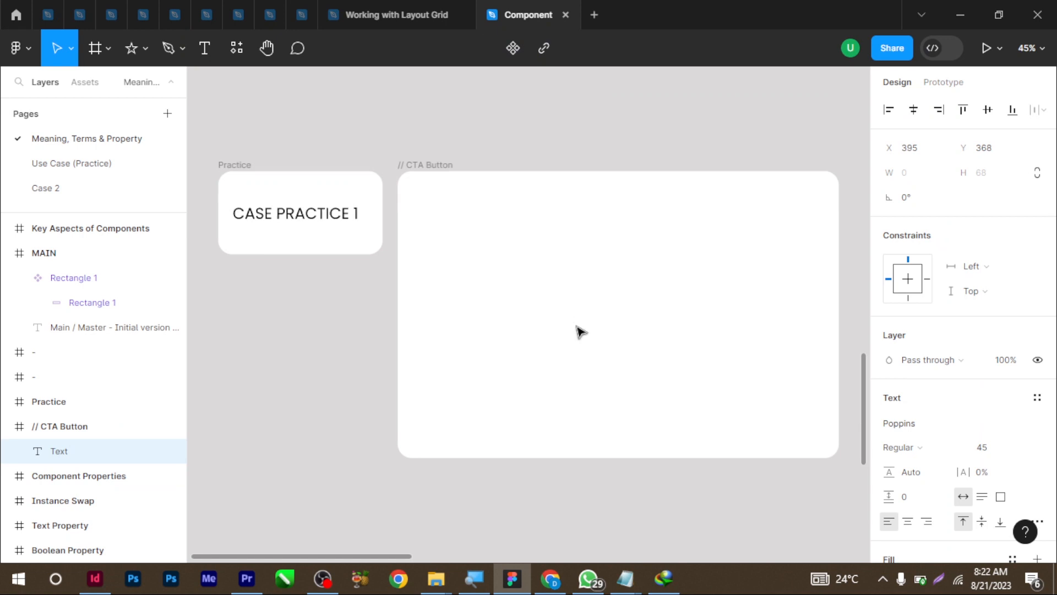
text(Subm)
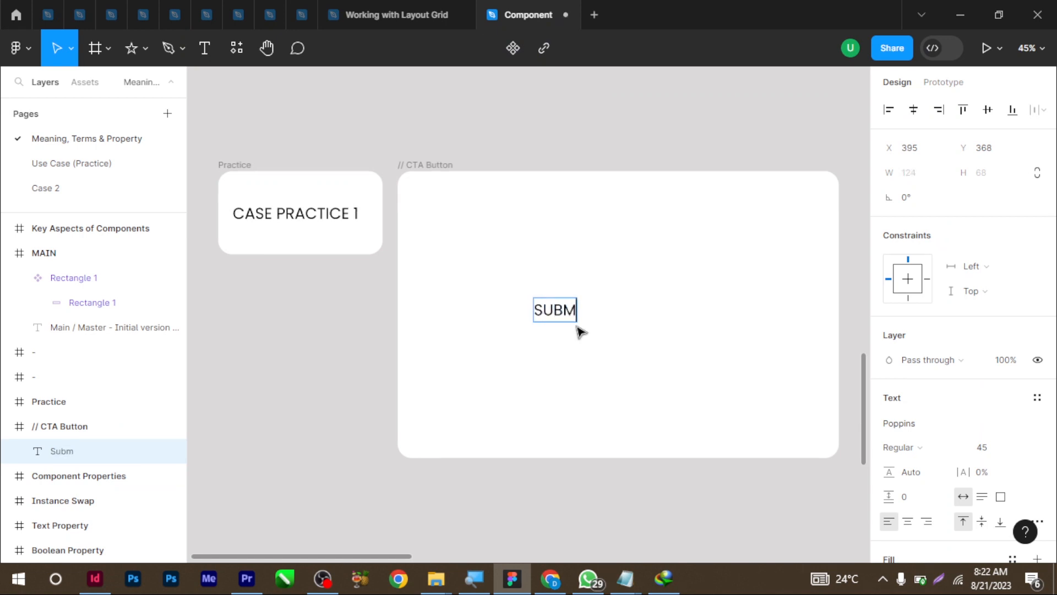
text(i)
click(612, 293)
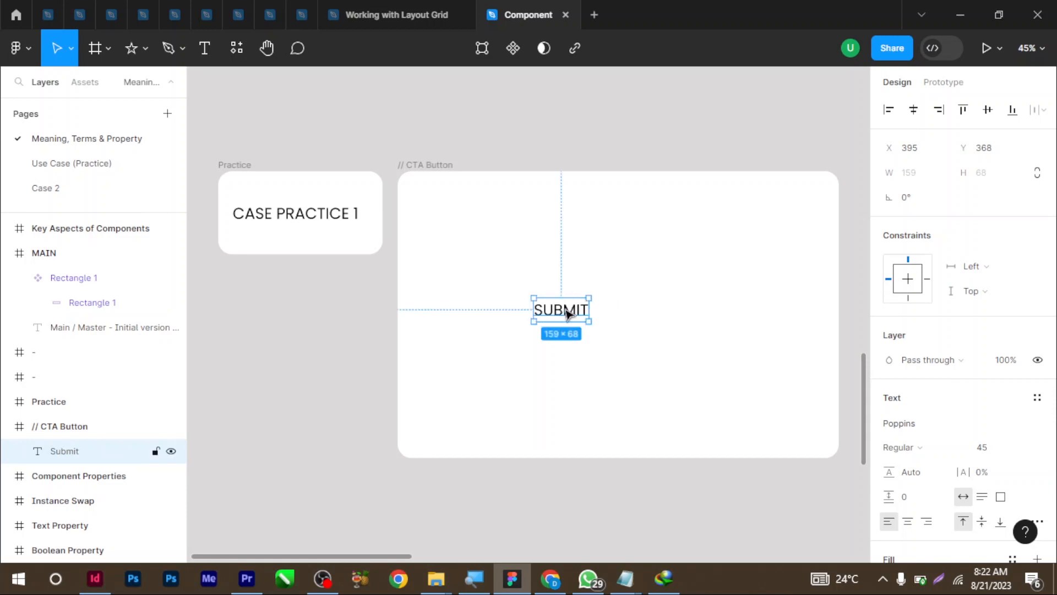
right_click(568, 312)
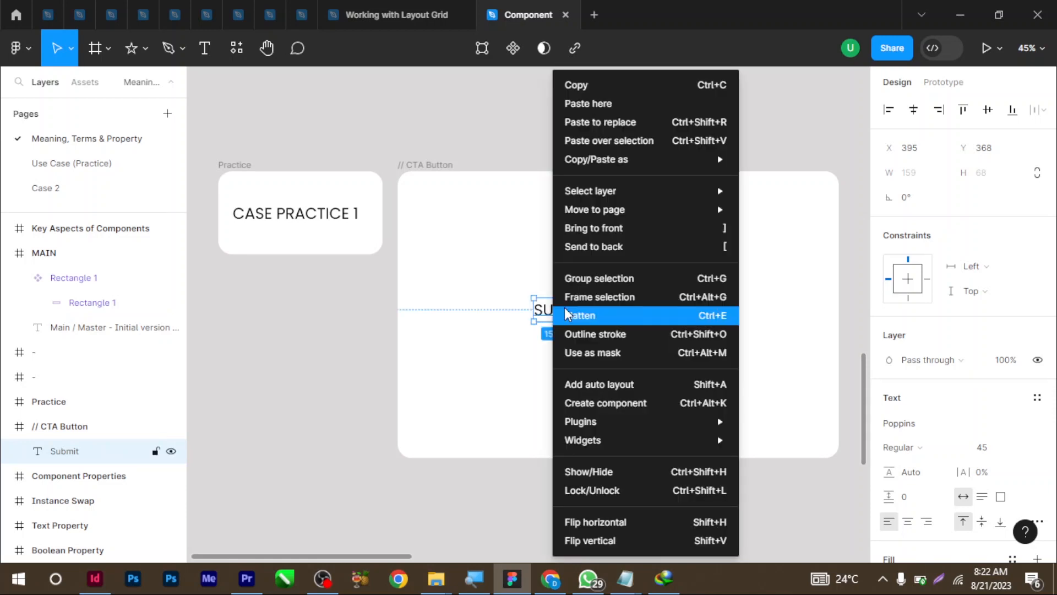
click(583, 384)
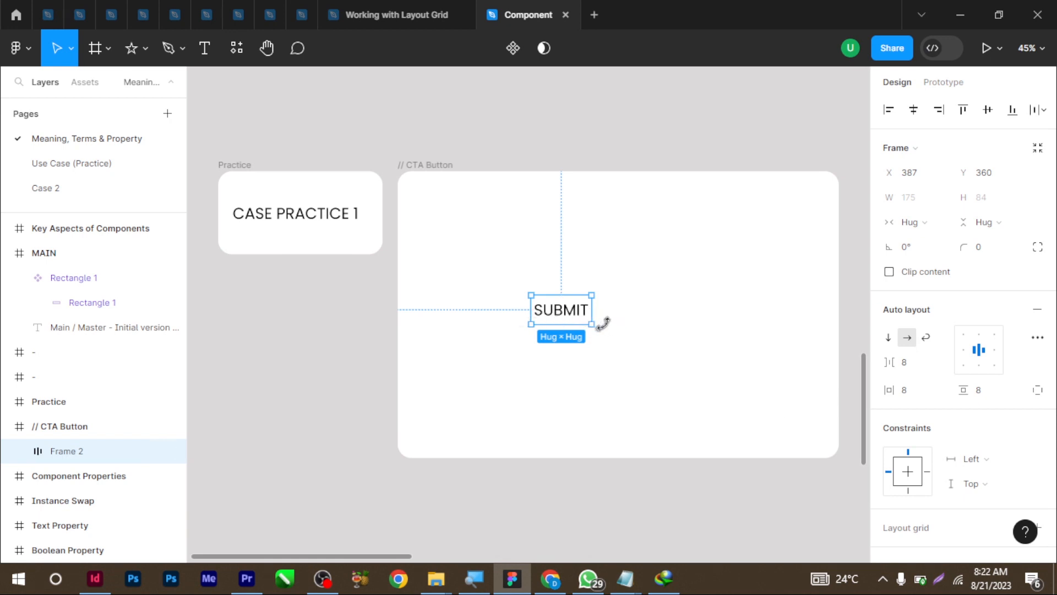
Widen the button's horizontal padding and give the frame a green 138410 fill
drag(889, 390, 994, 393)
drag(889, 390, 937, 395)
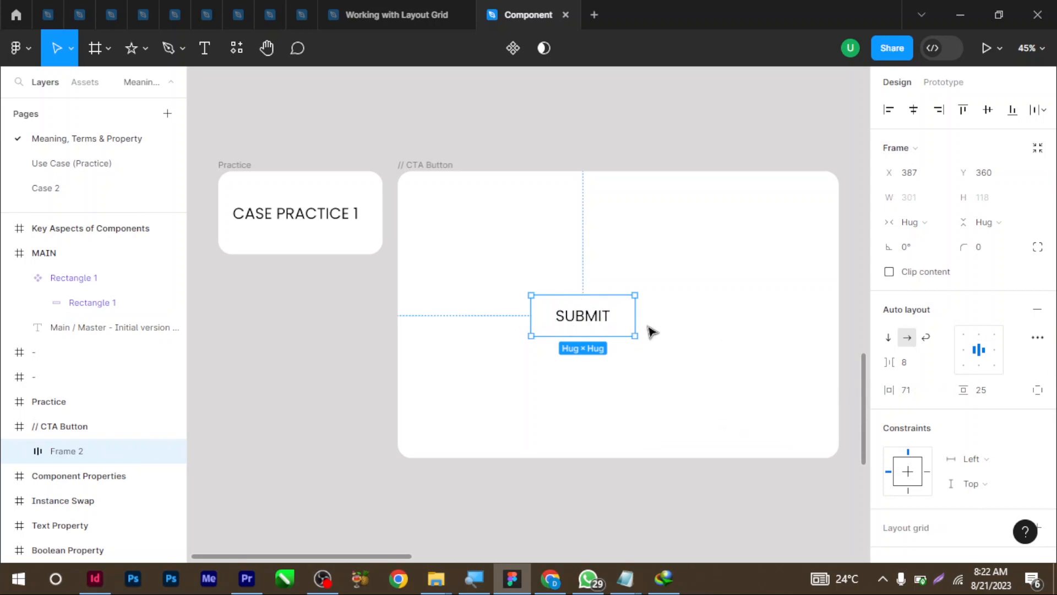
scroll(931, 369, down, 5)
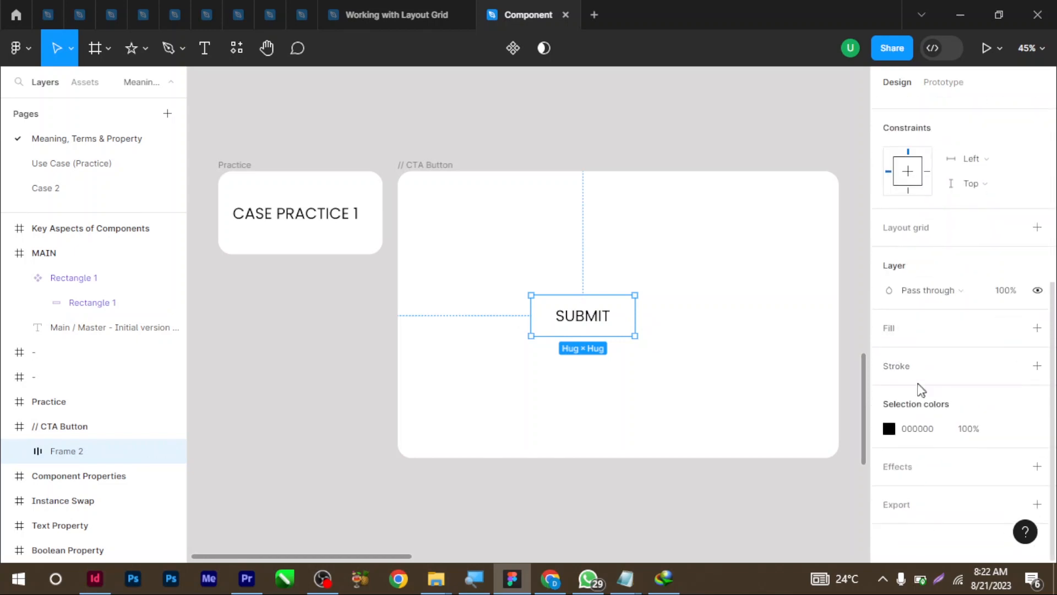
click(1034, 332)
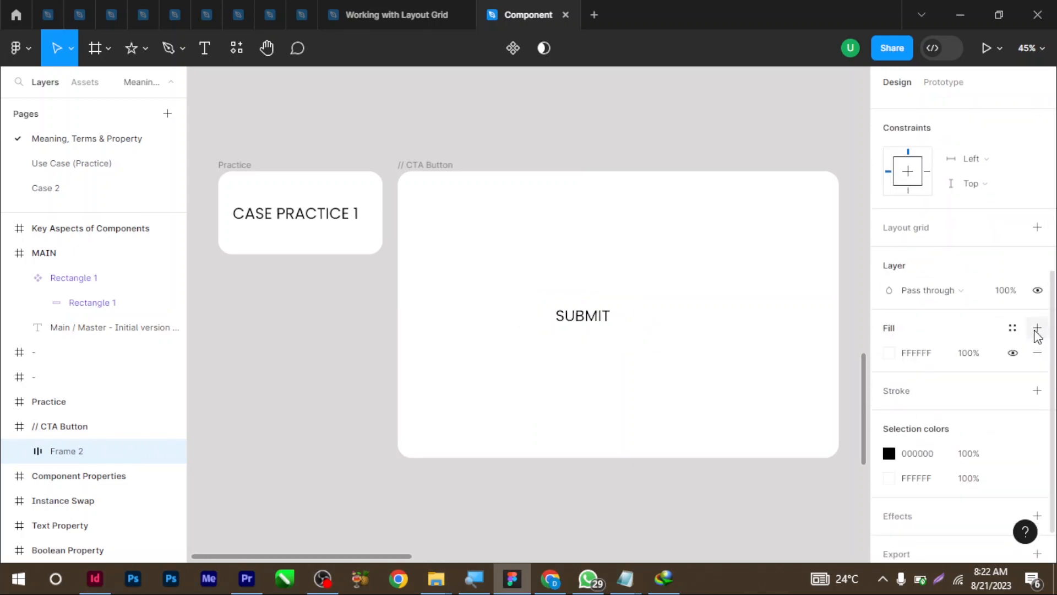
click(889, 354)
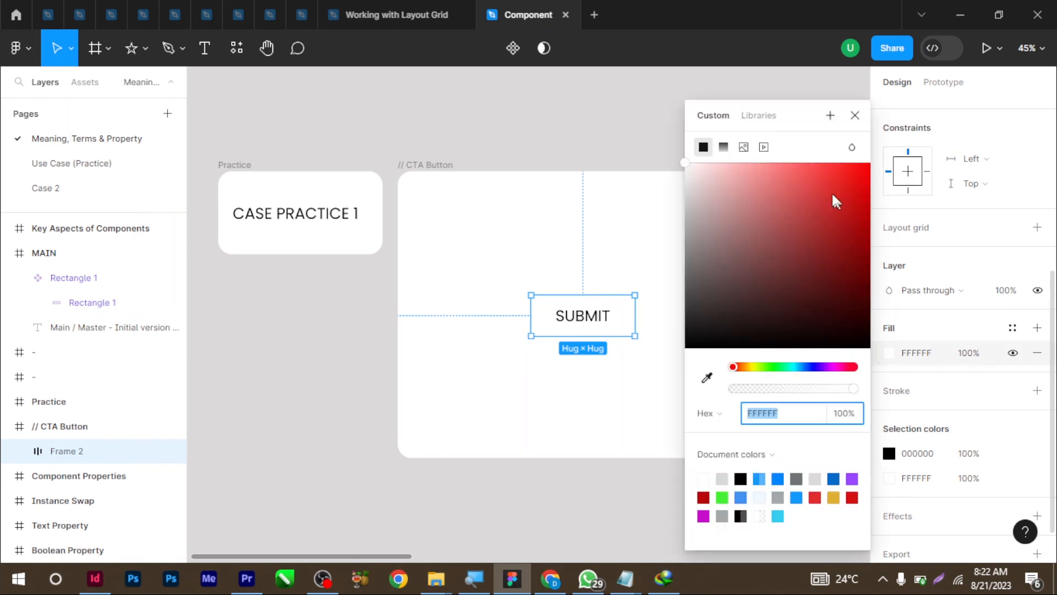
click(773, 367)
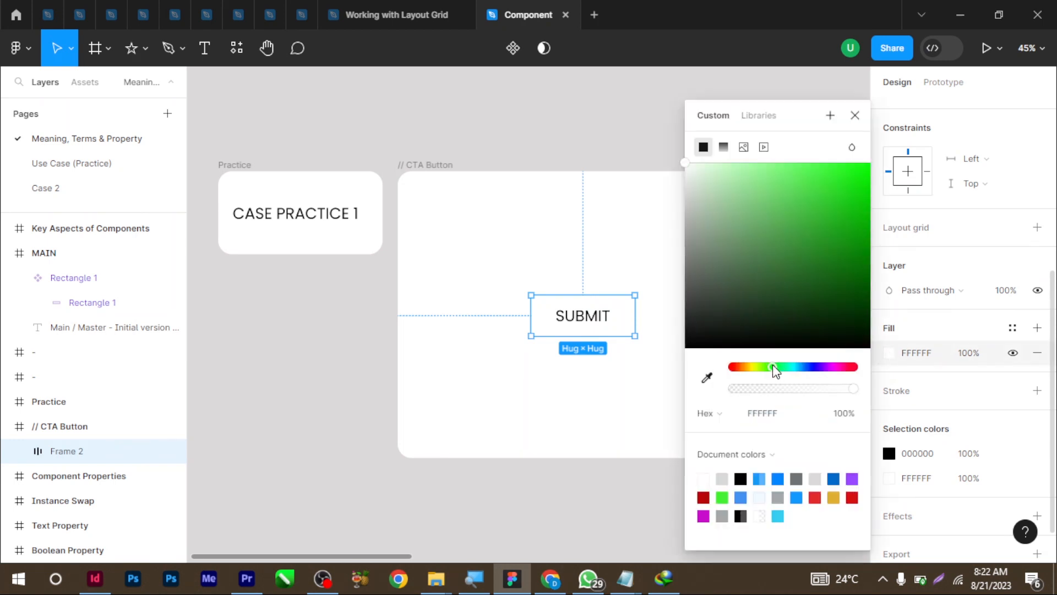
click(848, 252)
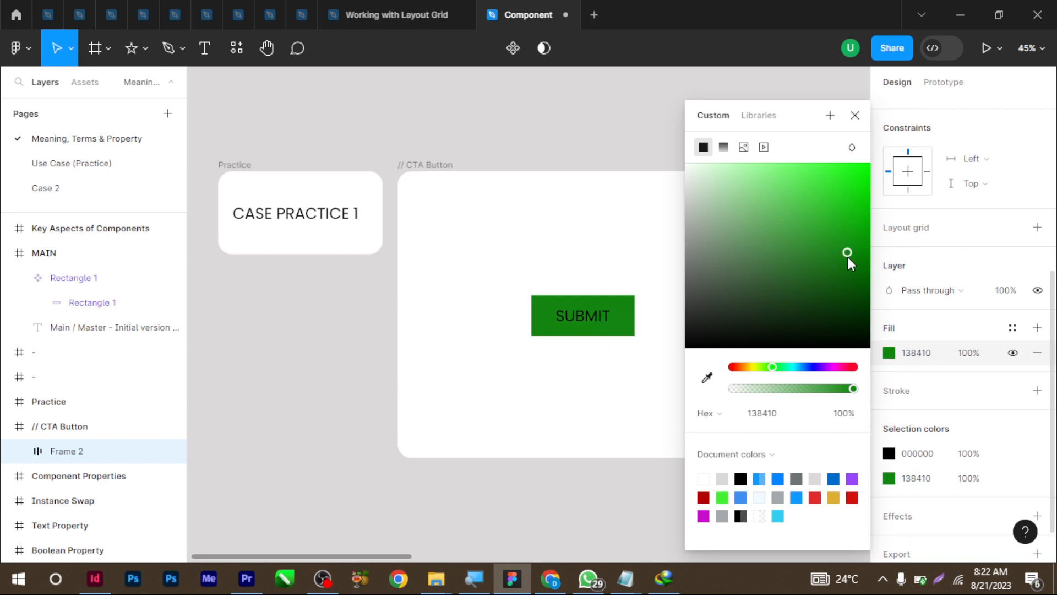
click(855, 115)
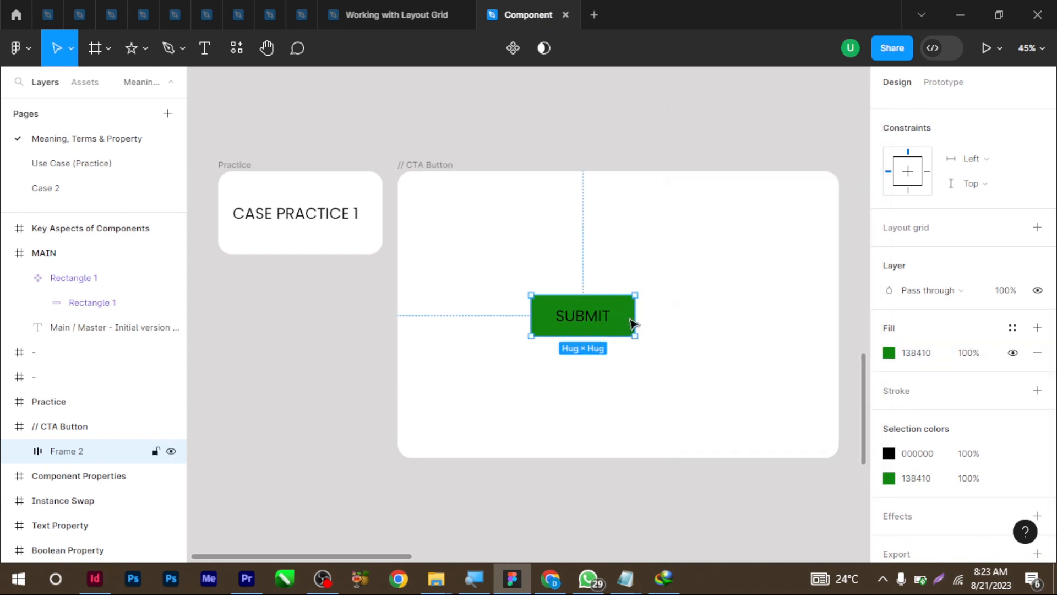
Round the button corners to a 33 radius and change the SUBMIT label from black to white
scroll(994, 331, up, 5)
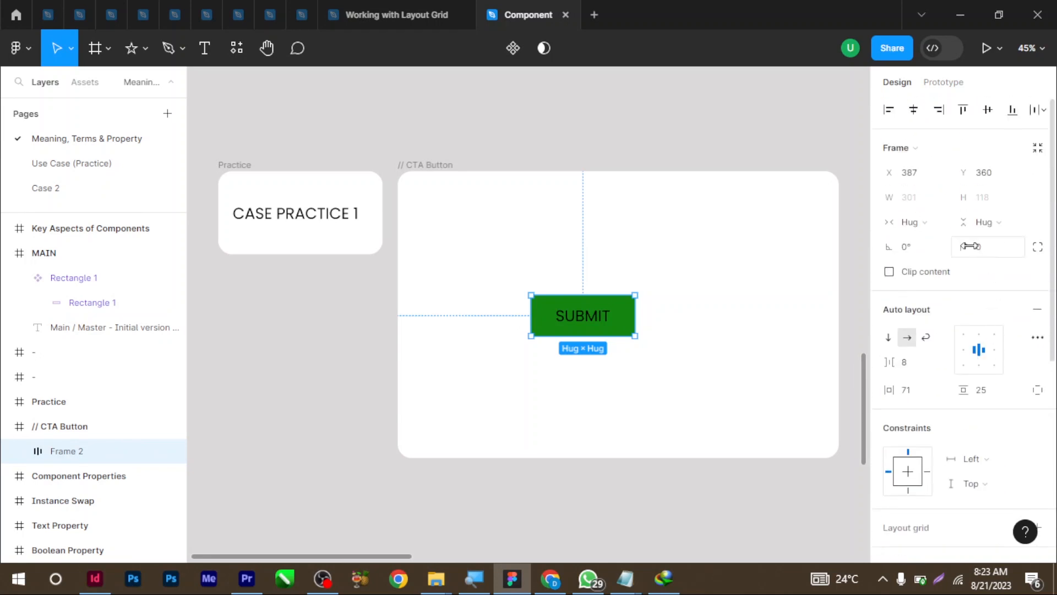
drag(961, 244, 410, 295)
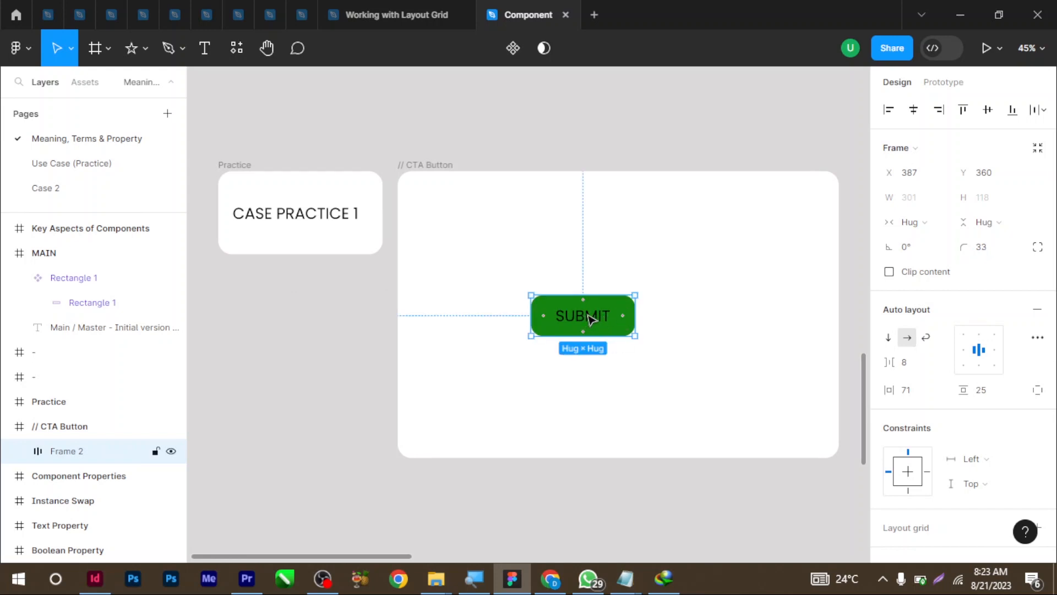
scroll(938, 364, down, 6)
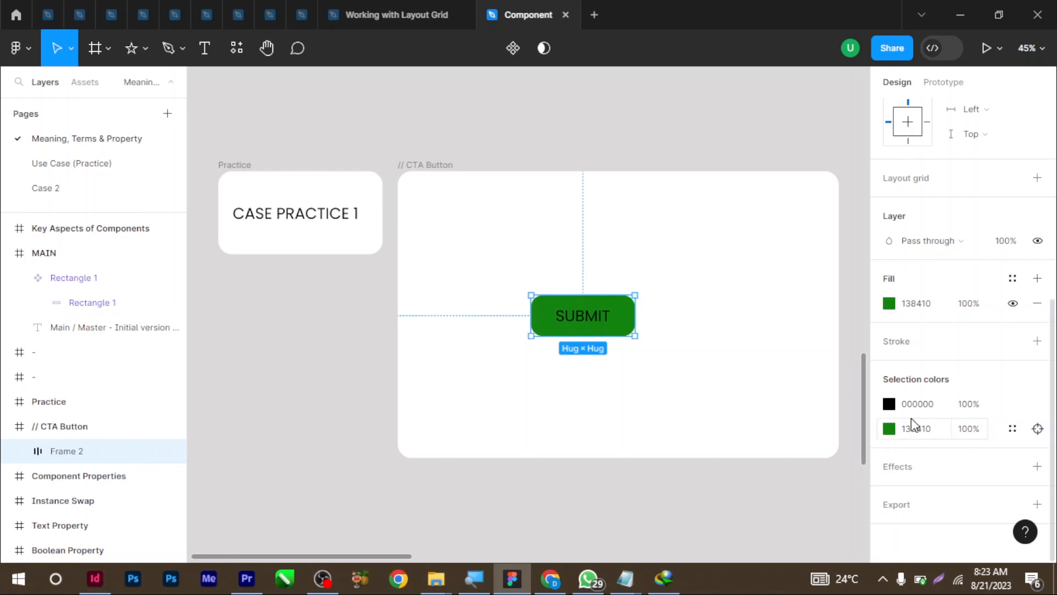
click(888, 405)
drag(738, 219, 633, 130)
click(620, 216)
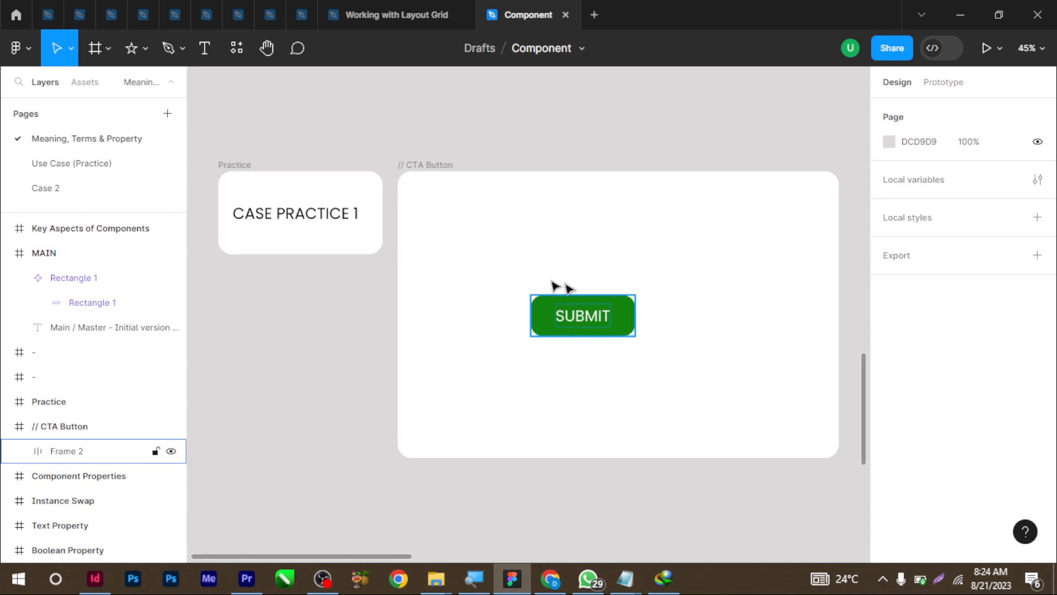
Move the button to the board's top-left, make it a component, and place an instance below
drag(586, 329, 492, 240)
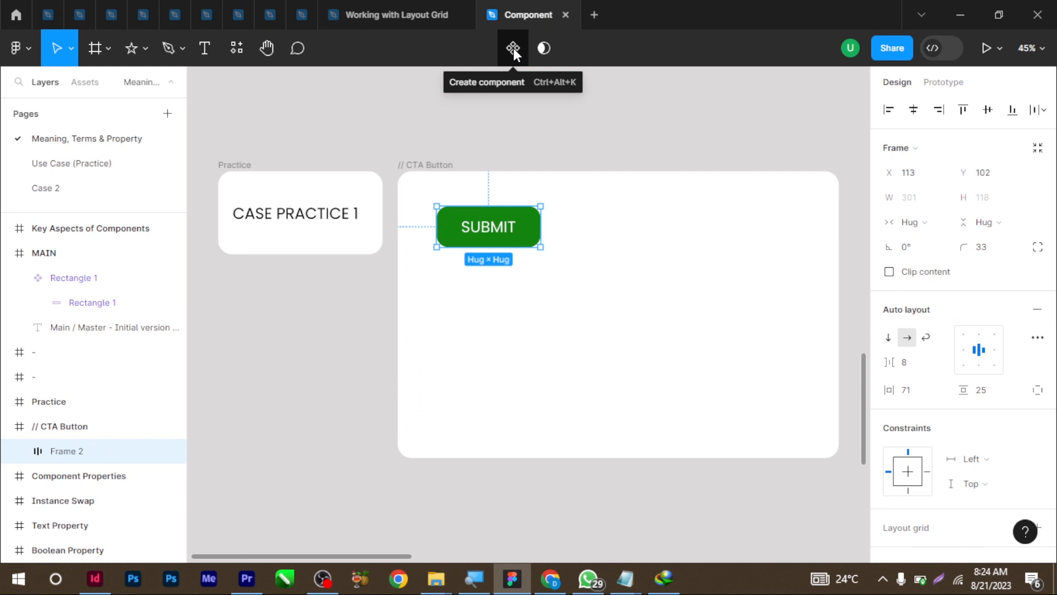
click(514, 48)
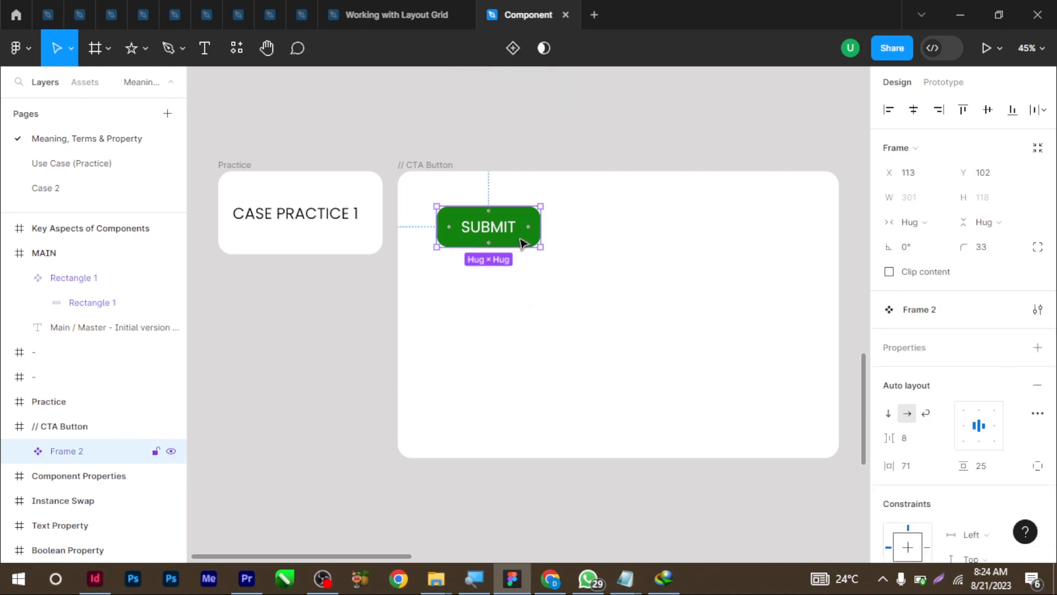
drag(523, 242, 524, 344)
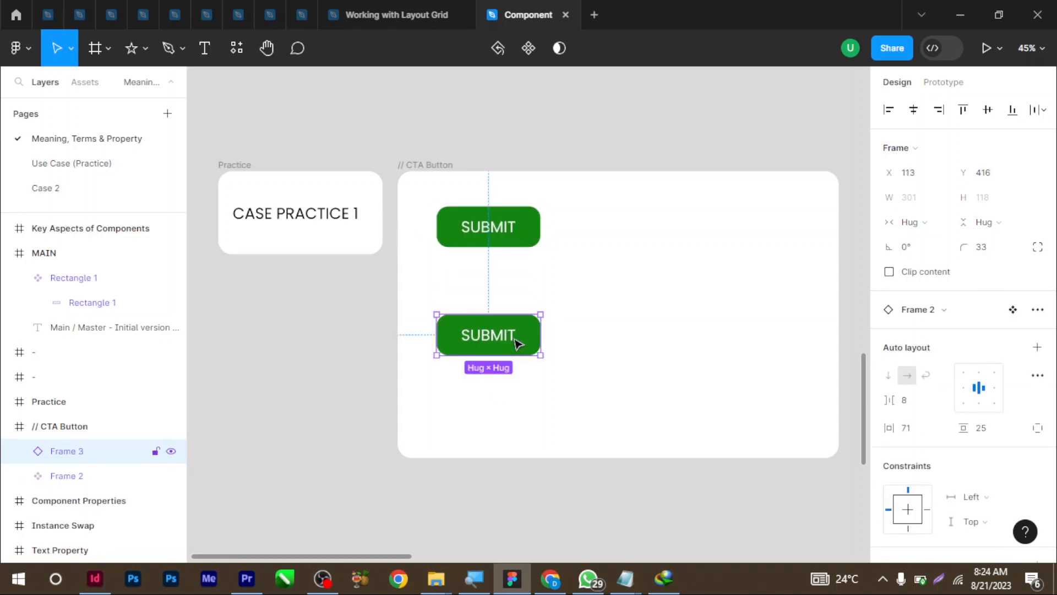
Test the link by changing the component label to SUBMITTED and back to SUBMIT
double_click(503, 227)
double_click(498, 226)
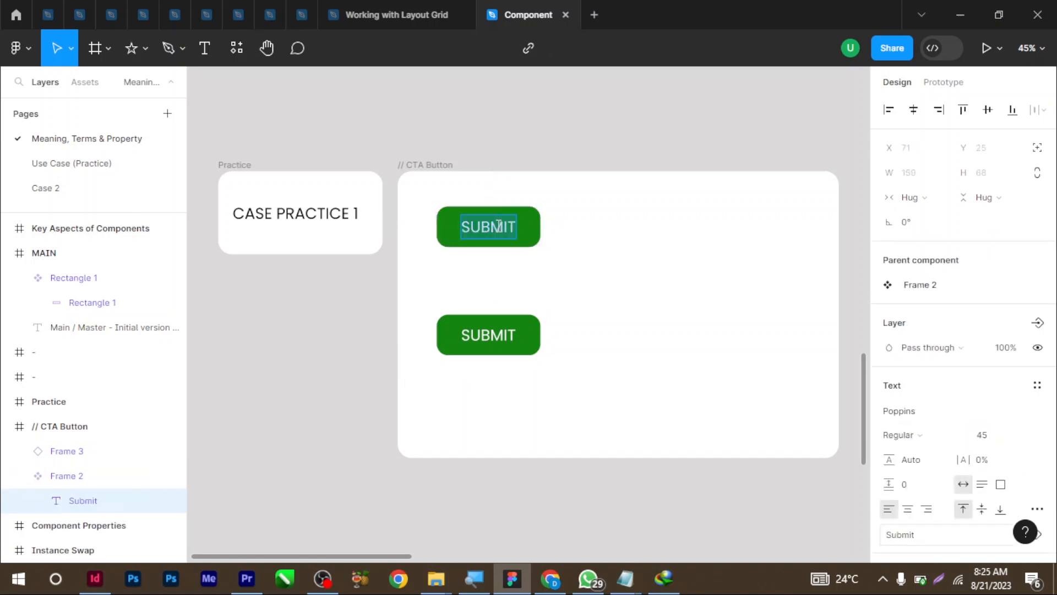
click(514, 230)
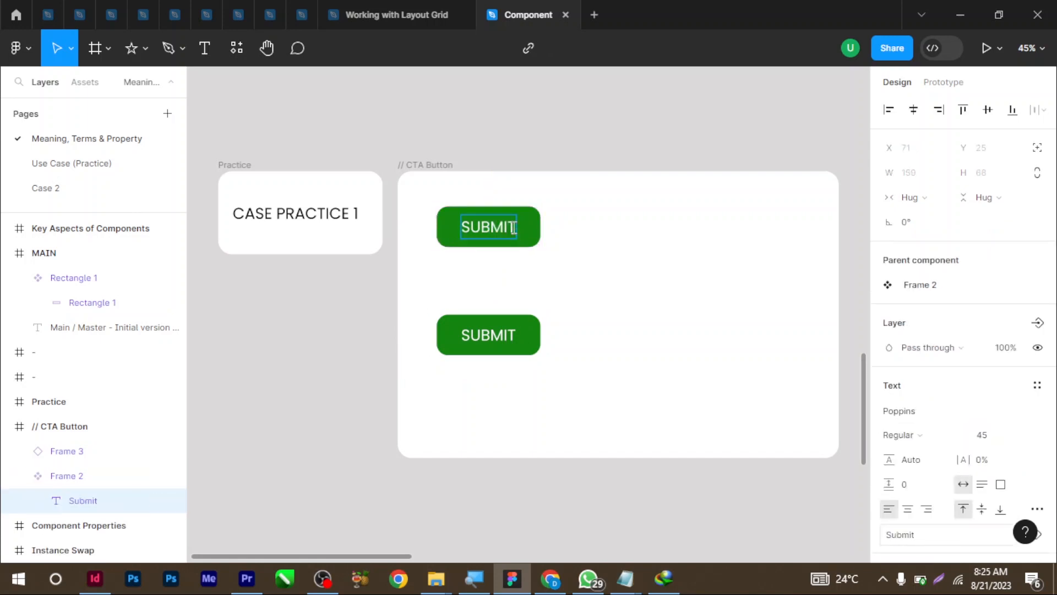
text(TED)
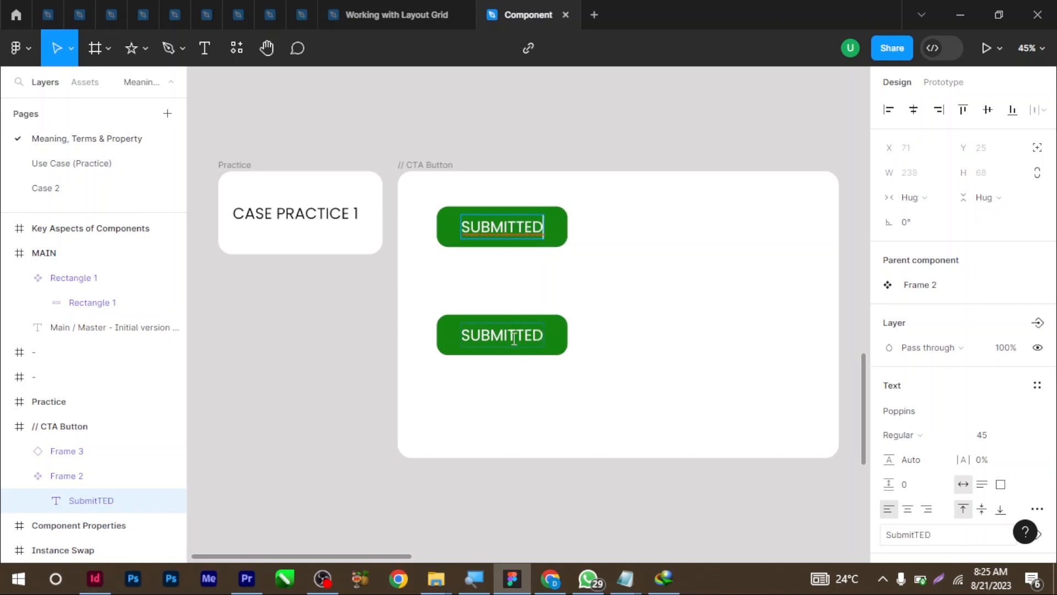
key(BackSpace)
key(BackSpace)
key(BackSpace)
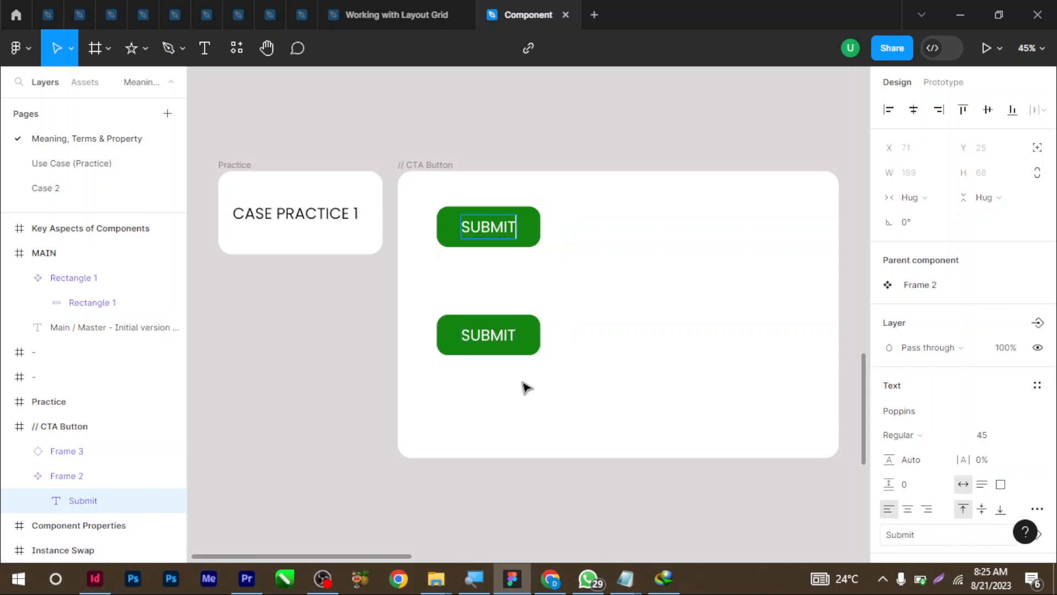
key(Escape)
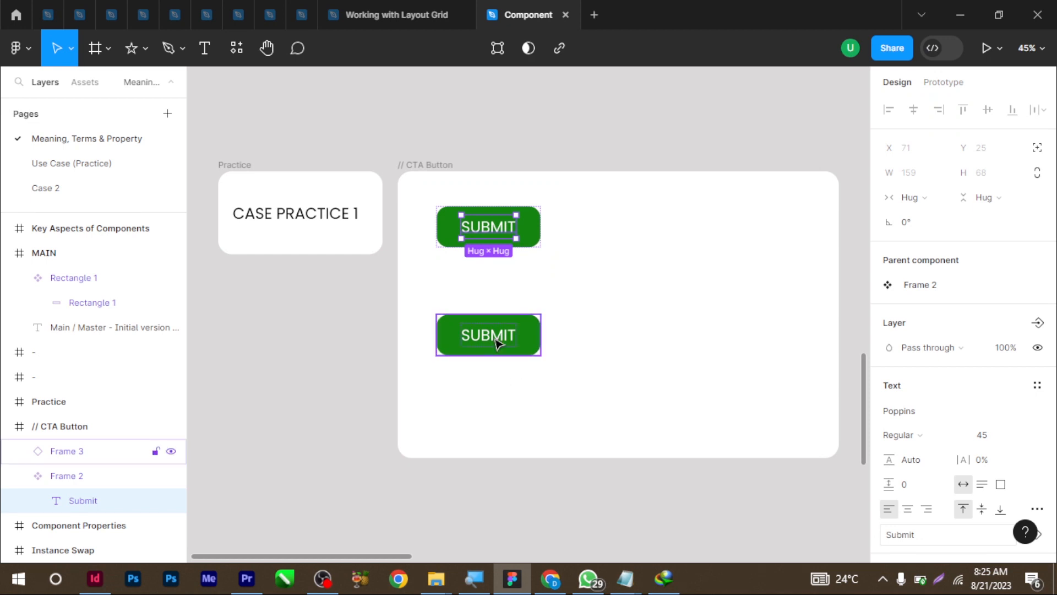
Duplicate the lower instance to the right and change the component fill to bright red EF0E0E
drag(484, 341, 649, 338)
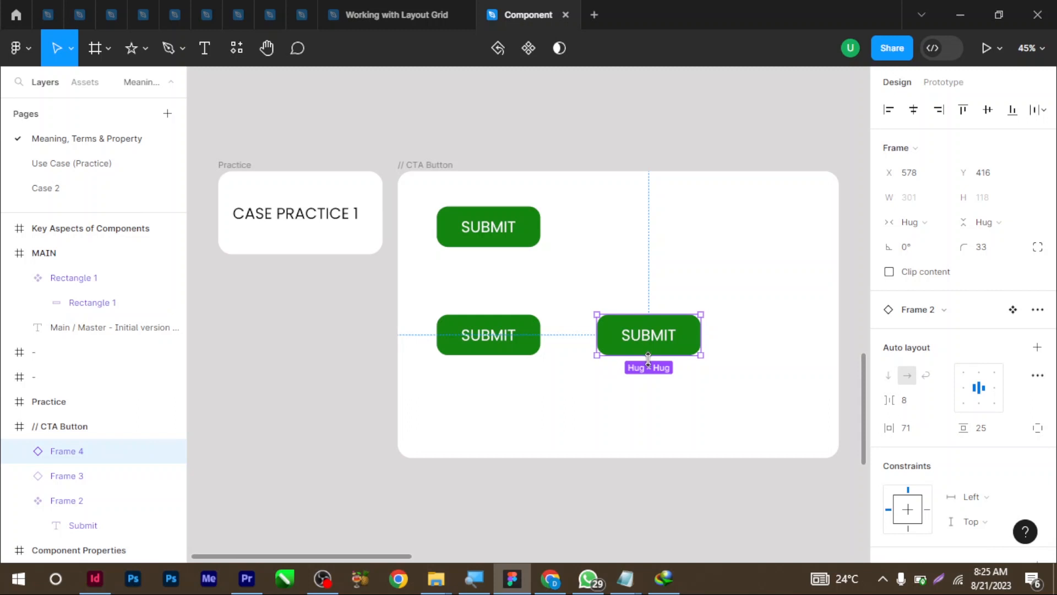
click(506, 240)
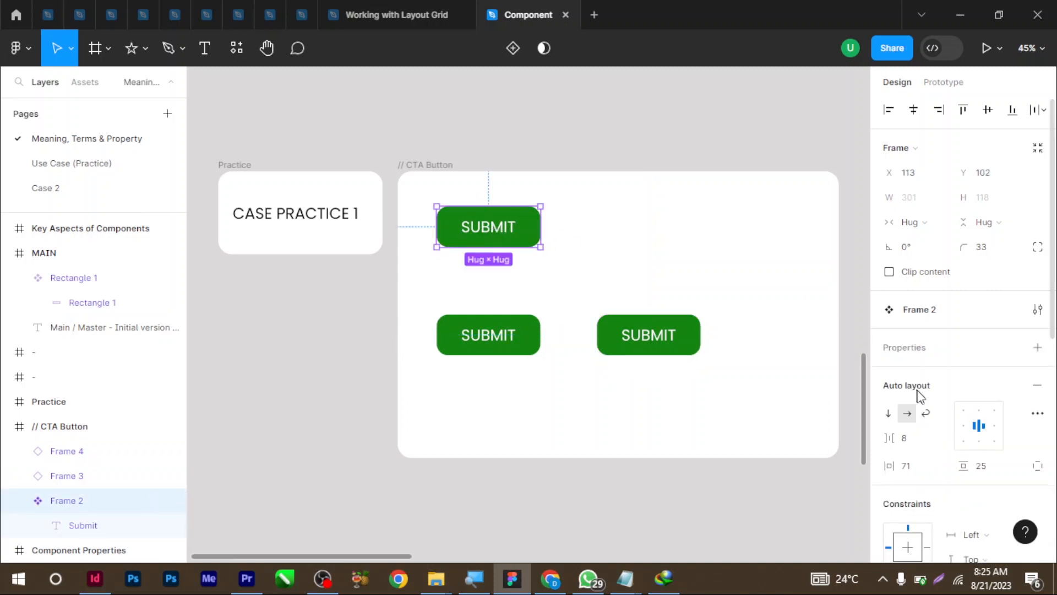
scroll(936, 406, down, 6)
scroll(938, 406, down, 1)
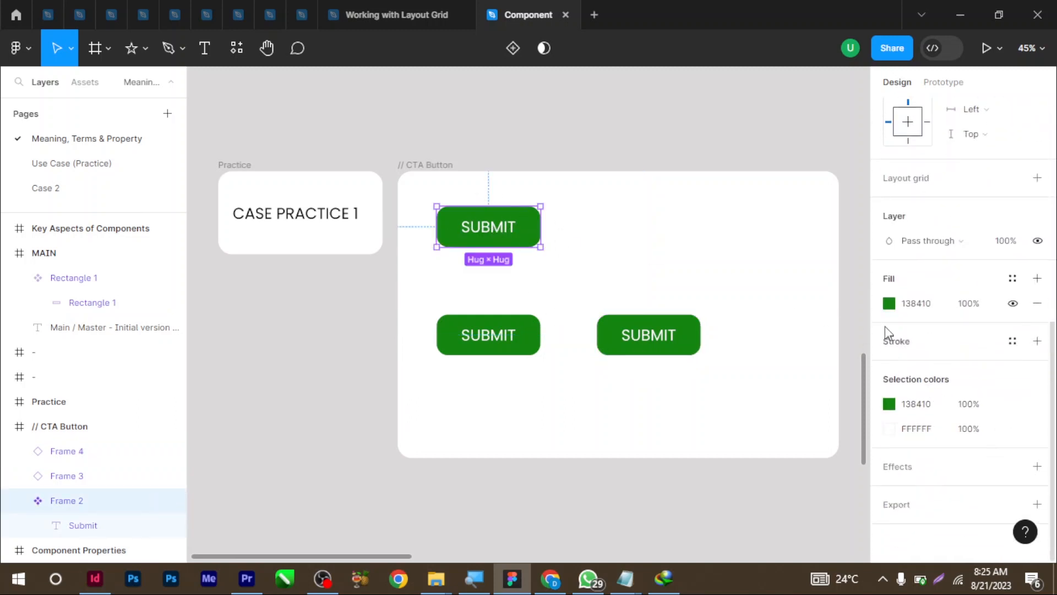
click(889, 404)
drag(770, 367, 733, 367)
drag(836, 208, 860, 180)
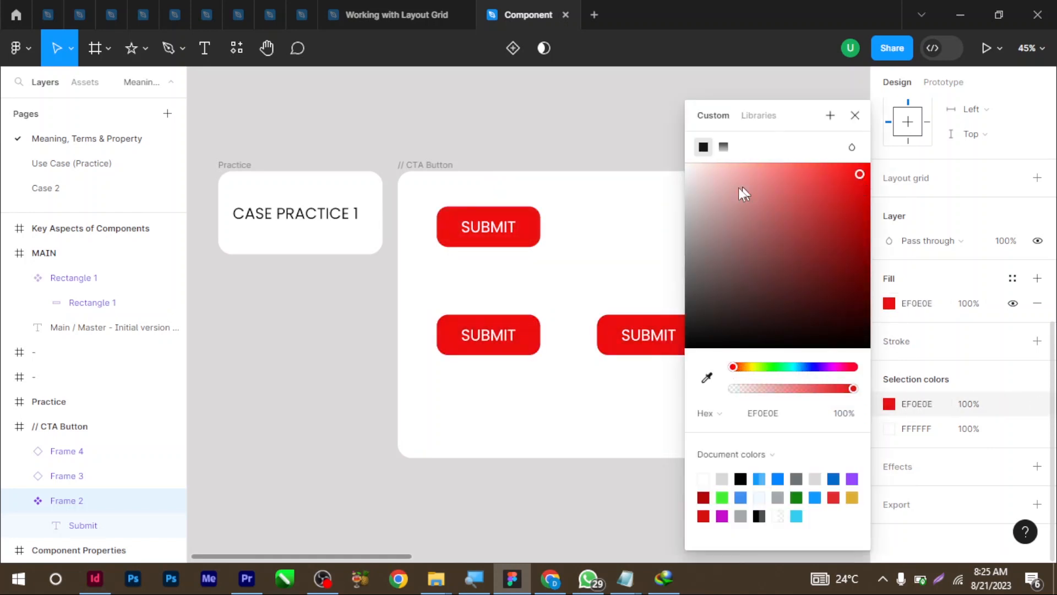
click(619, 229)
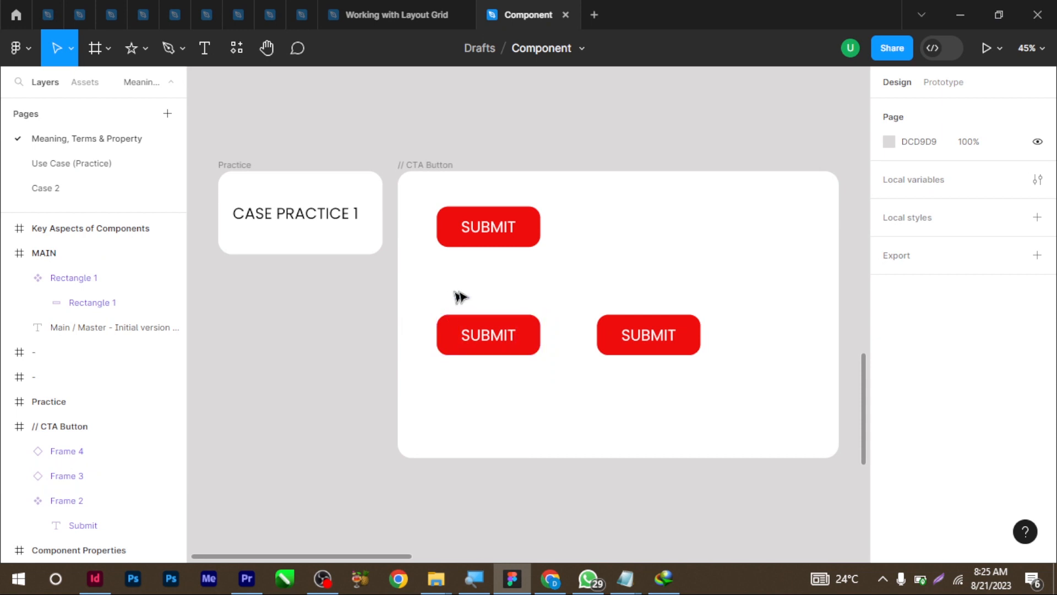
Override the right-hand instance's label to read RETRIEVE
click(651, 338)
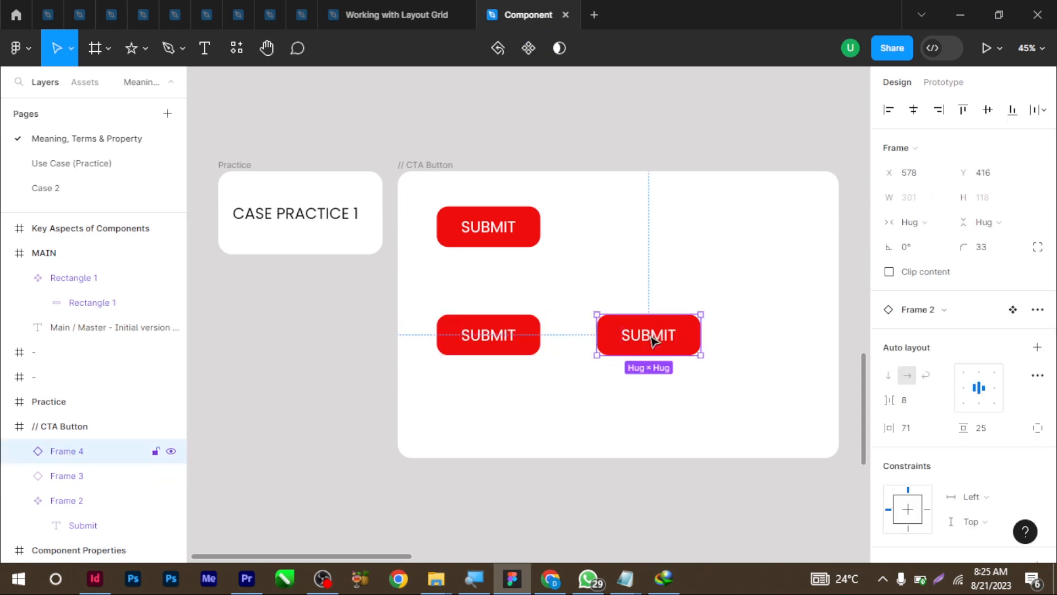
click(668, 342)
double_click(659, 342)
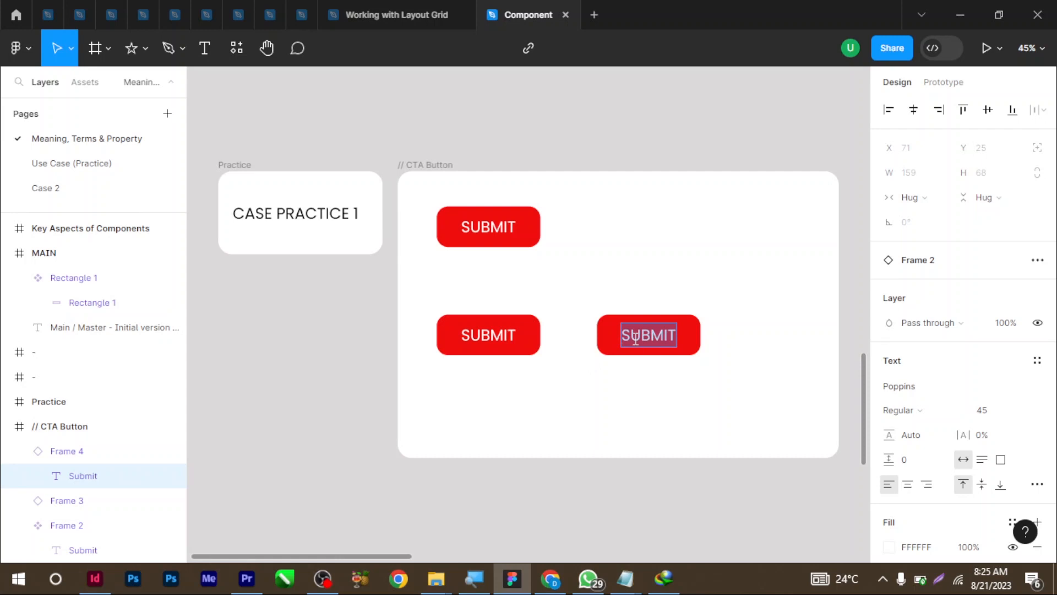
text(RETRIE)
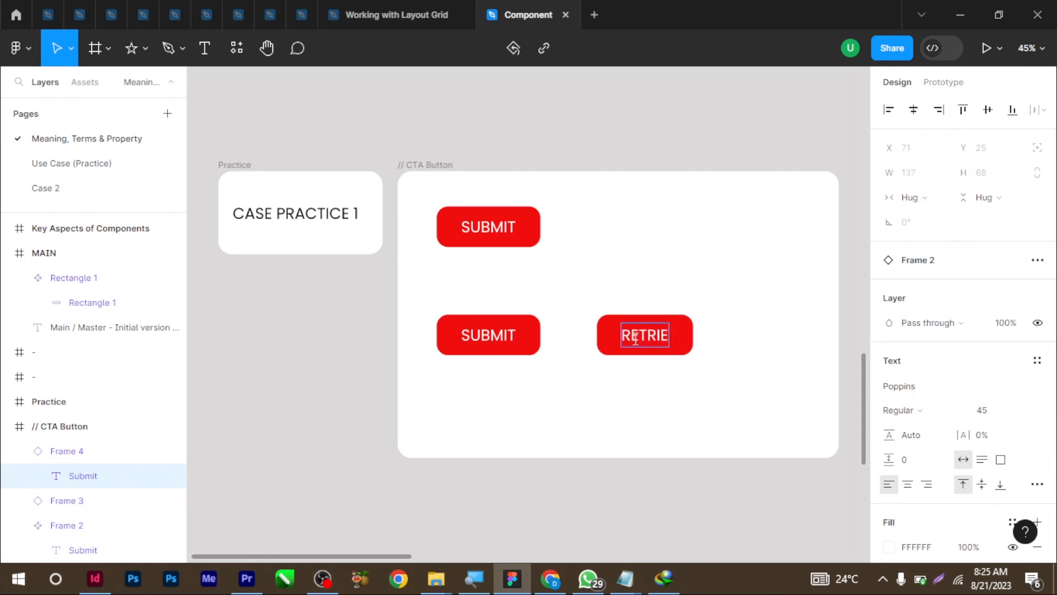
text(VE)
key(Escape)
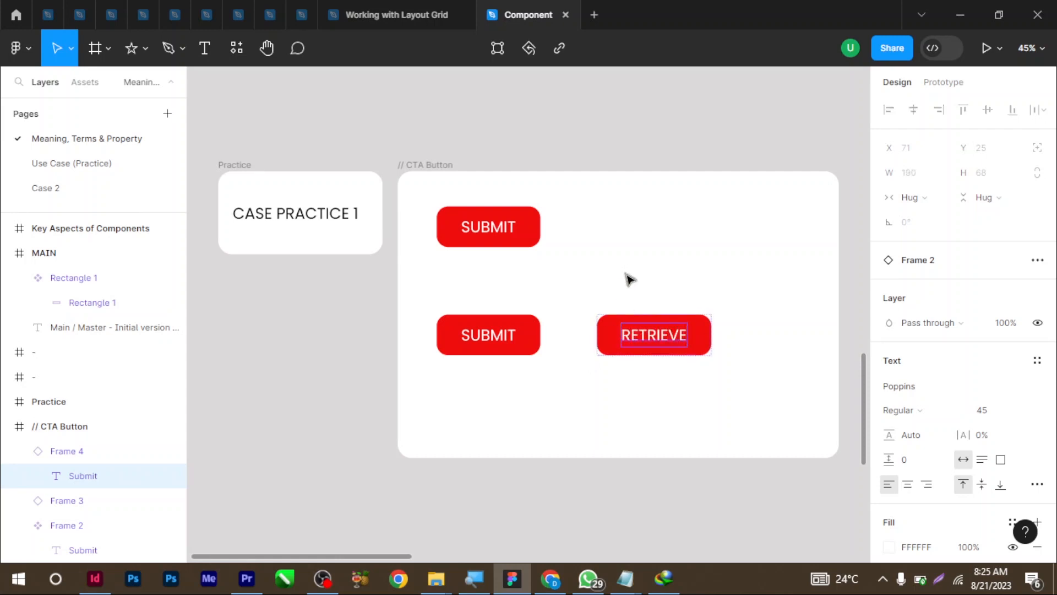
click(638, 396)
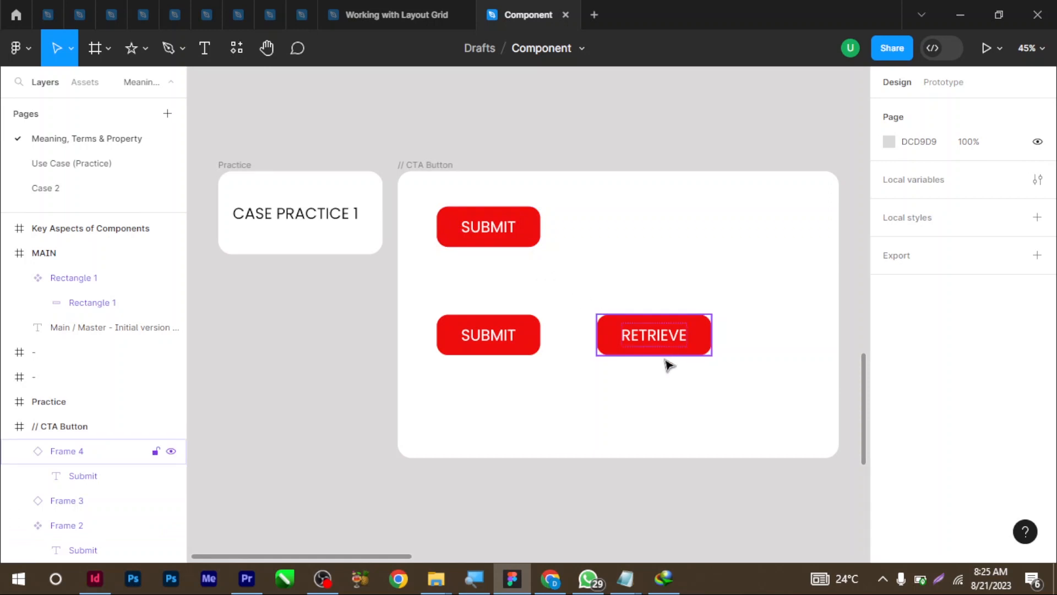
Make the component's label yellow FFE70D and widen its horizontal padding
double_click(497, 230)
double_click(498, 227)
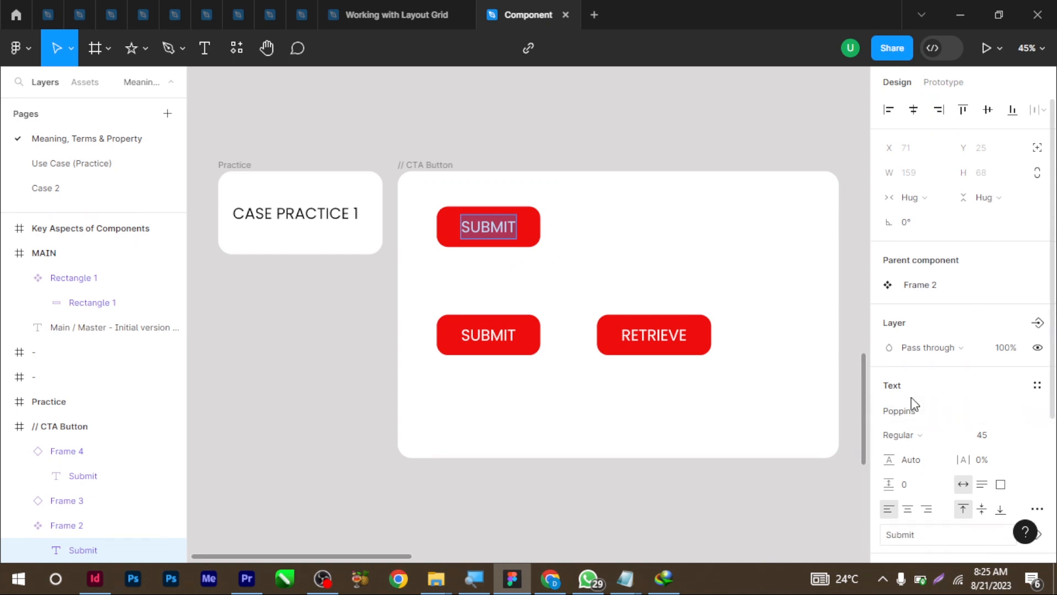
scroll(914, 404, down, 4)
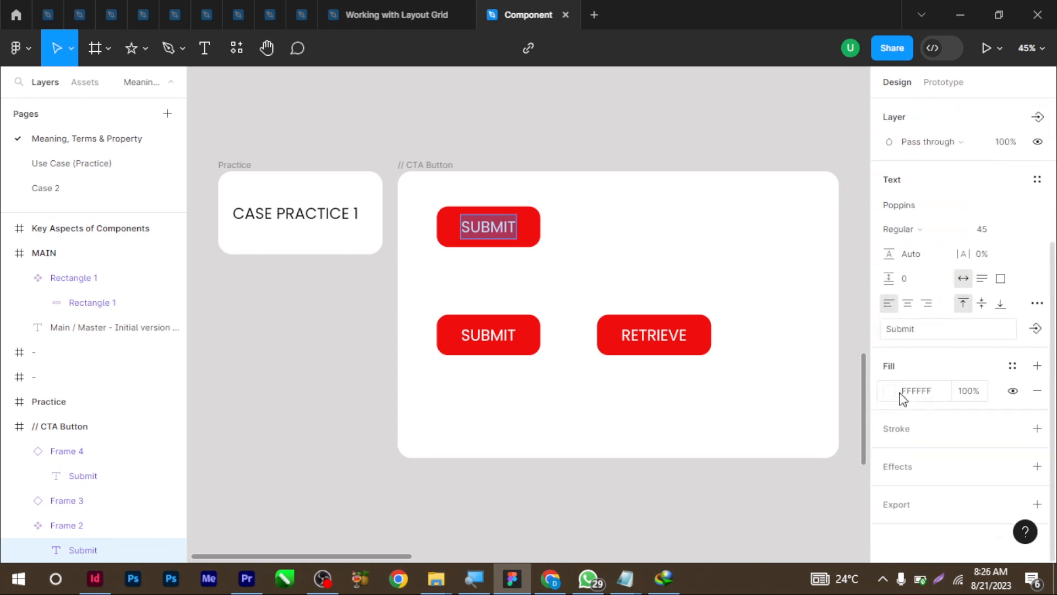
click(886, 390)
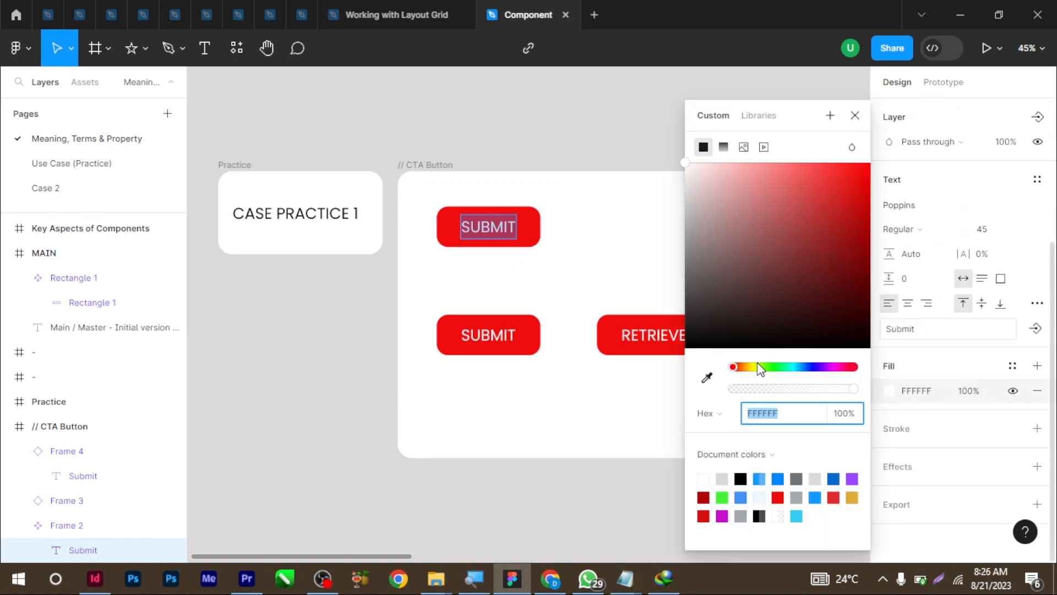
drag(737, 367, 751, 367)
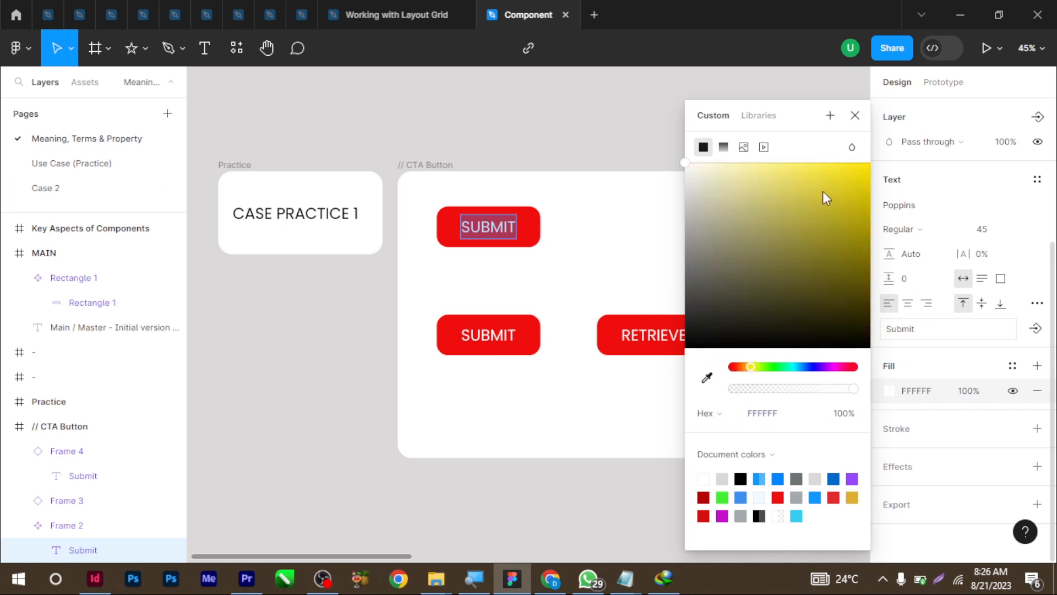
drag(826, 198, 861, 165)
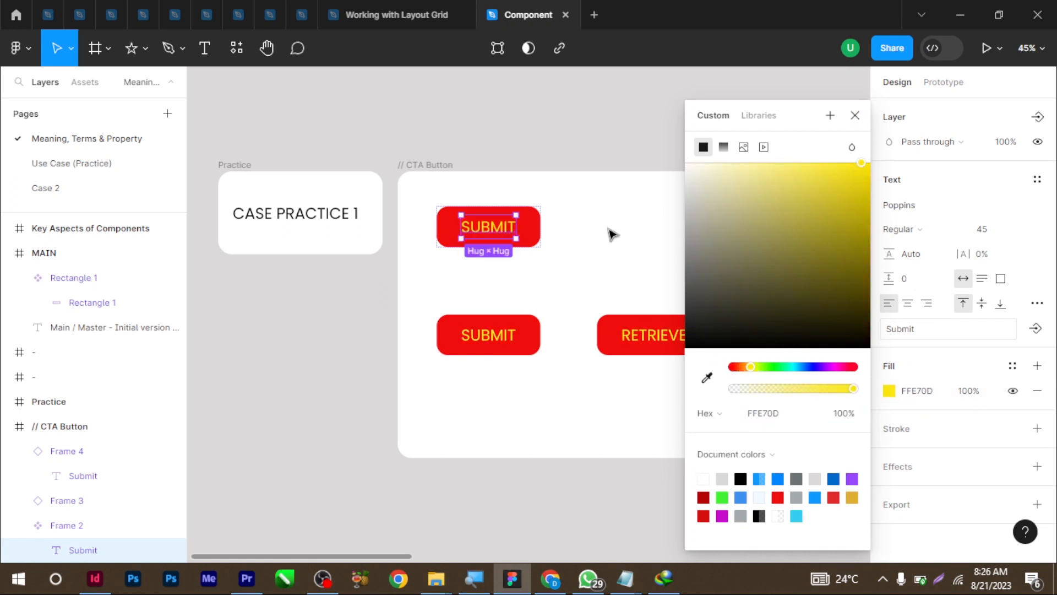
click(855, 115)
click(661, 296)
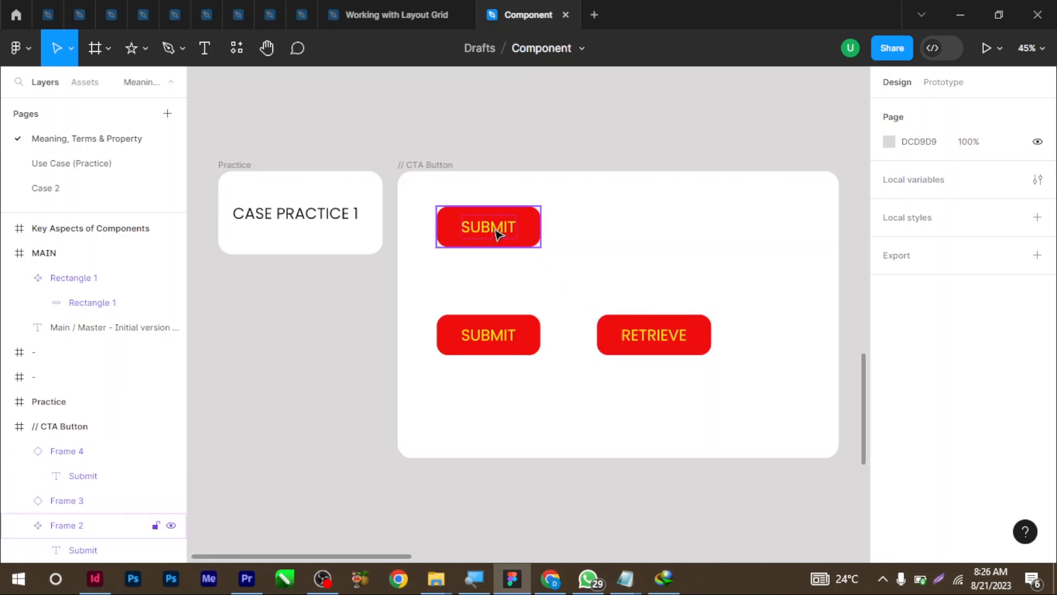
click(530, 216)
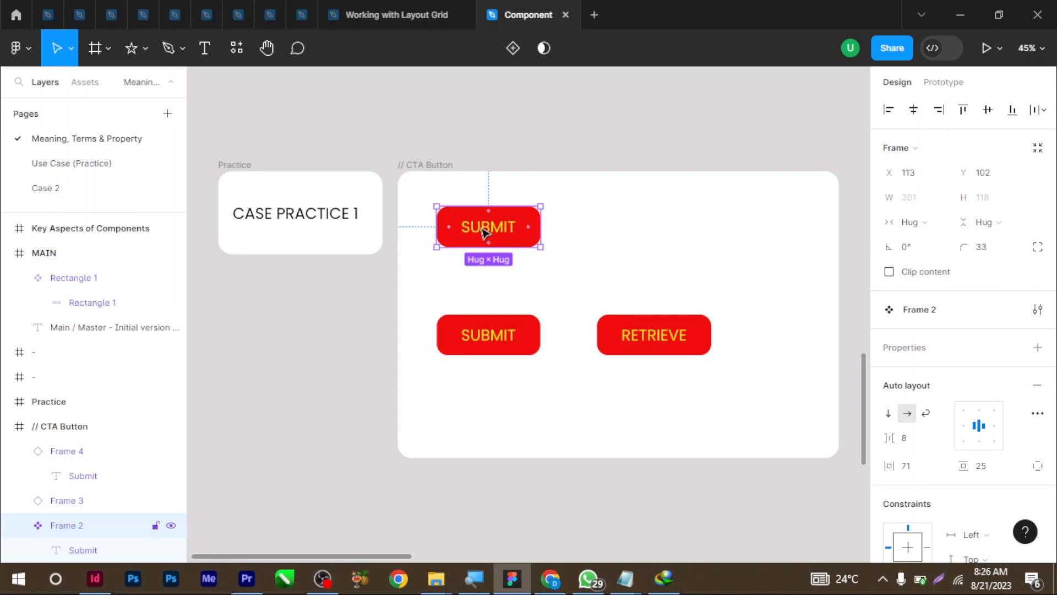
drag(889, 466, 953, 466)
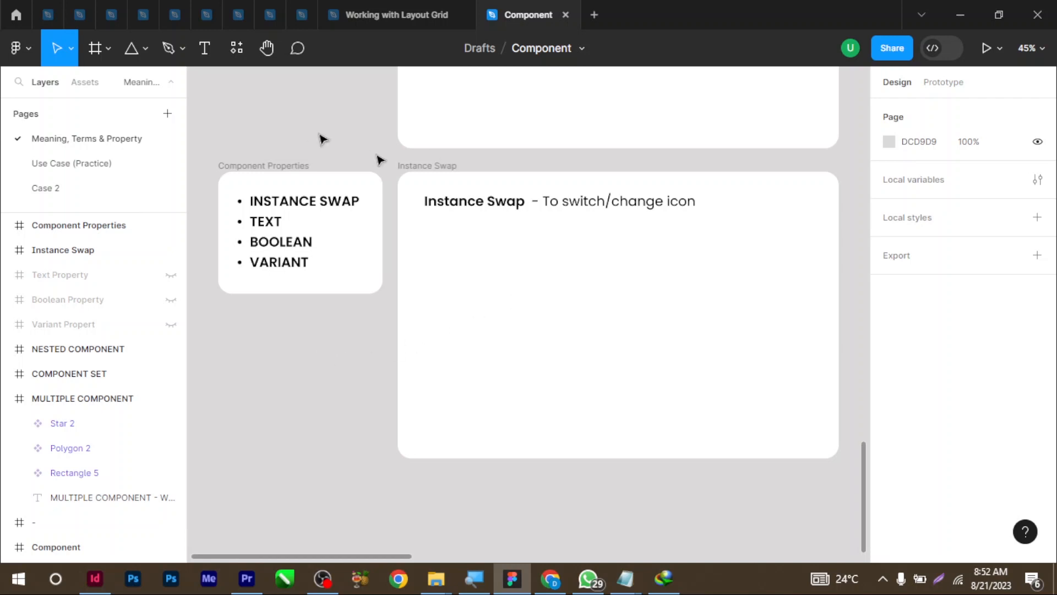
Draw a triangle, a circle and a square stacked vertically to the right of the SUBMIT button
scroll(433, 231, up, 5)
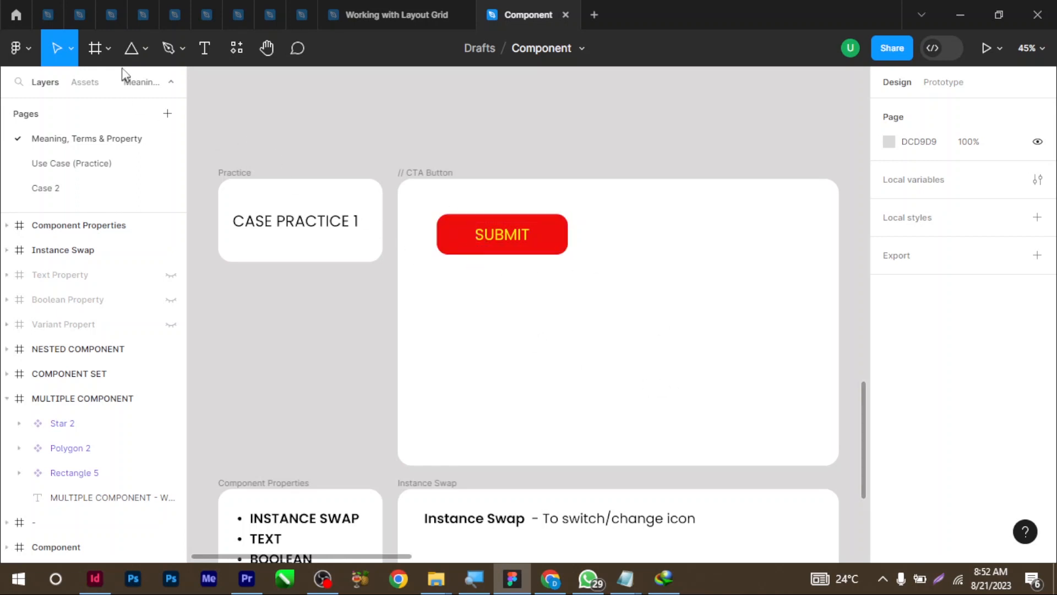
click(131, 48)
drag(656, 238, 681, 267)
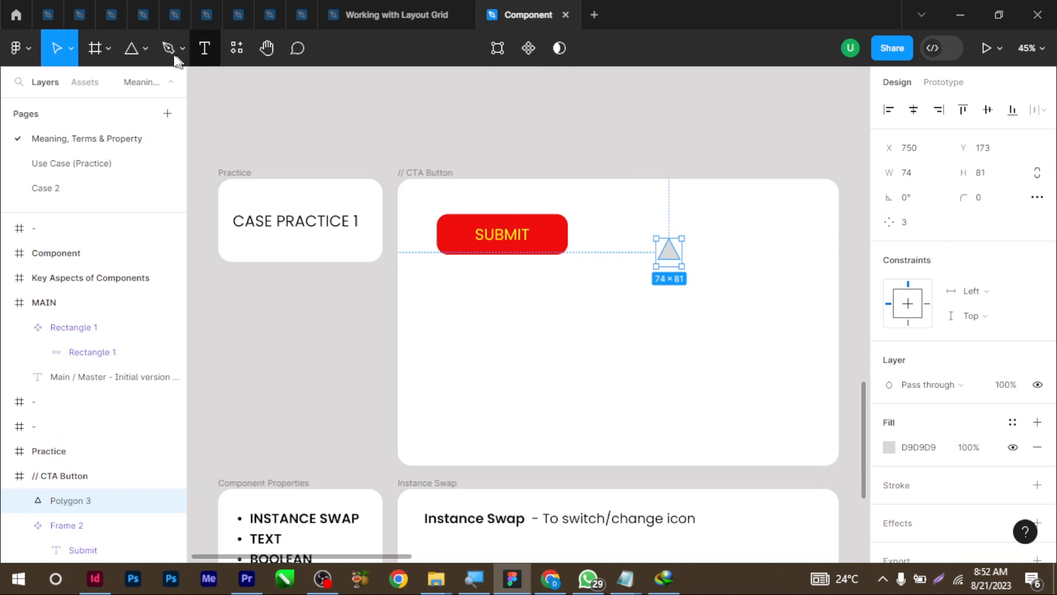
click(146, 47)
click(116, 139)
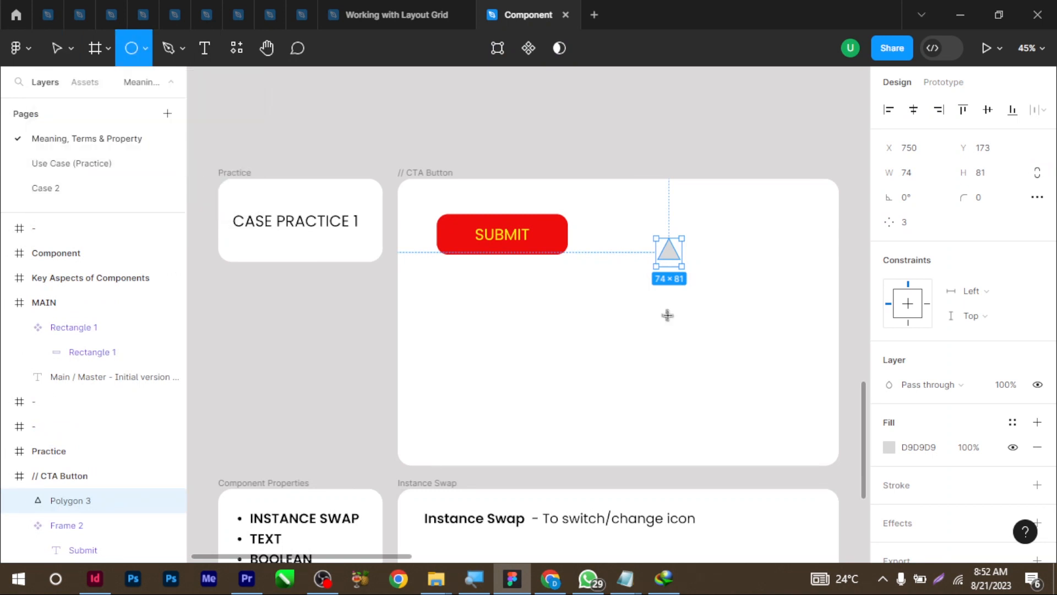
drag(649, 302, 671, 322)
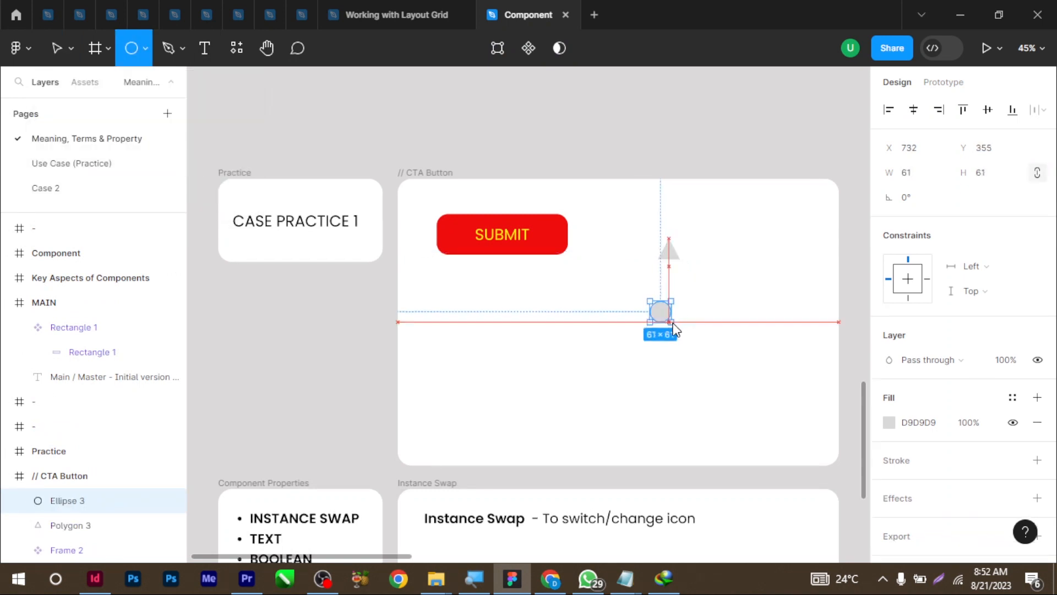
click(141, 45)
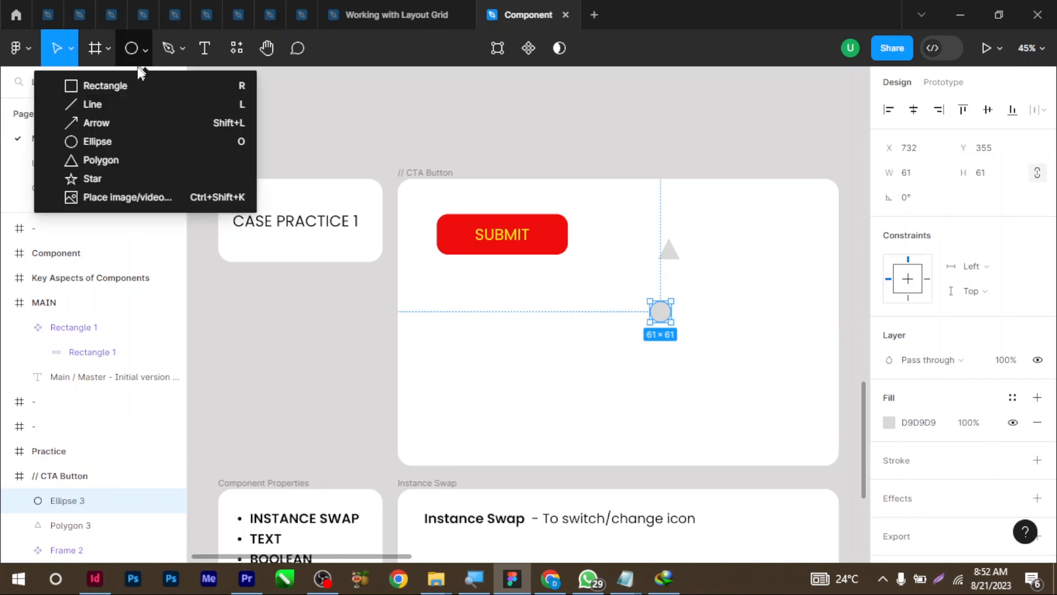
click(127, 85)
drag(645, 368, 663, 384)
click(659, 283)
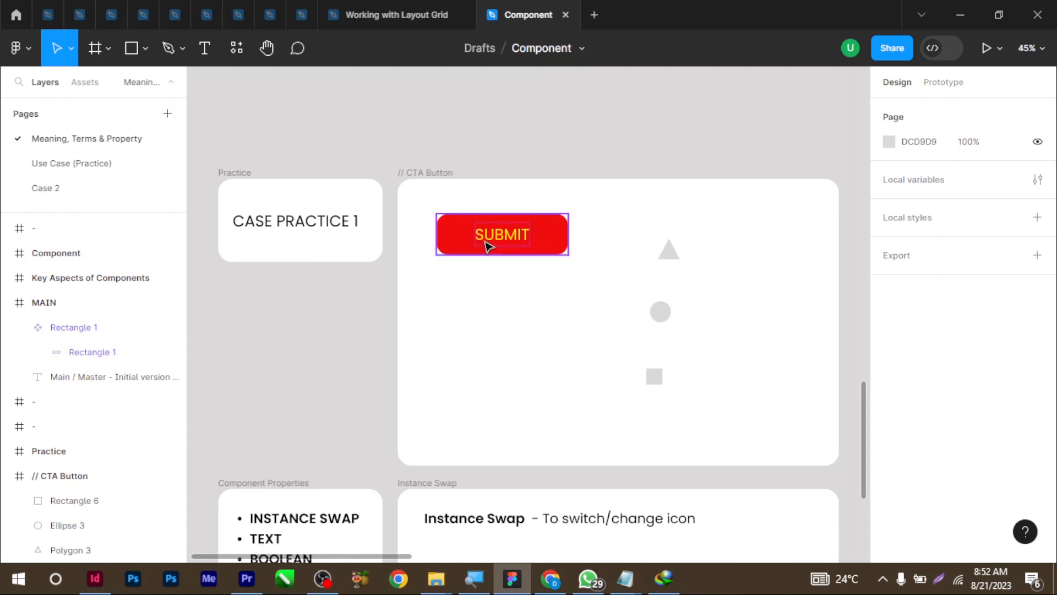
Set the triangle, circle and square heights to 68, then select all three shapes
click(522, 251)
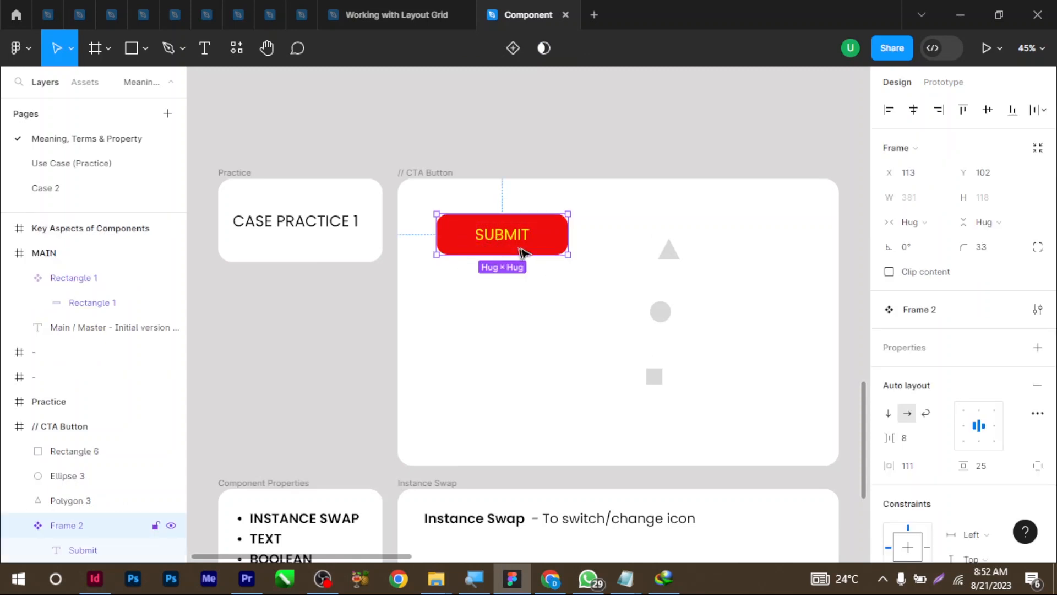
double_click(517, 245)
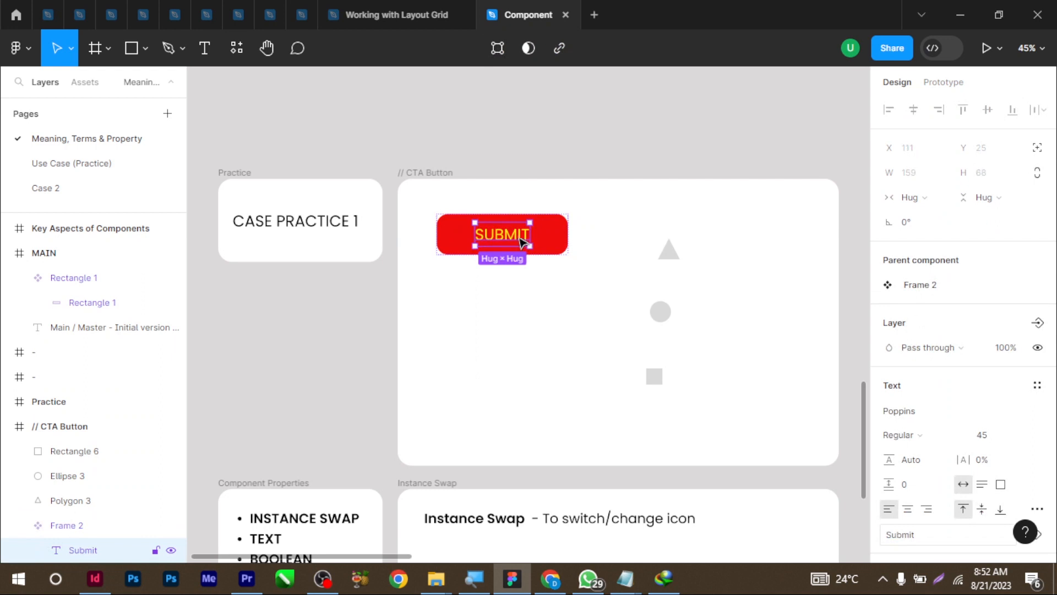
click(670, 249)
click(985, 176)
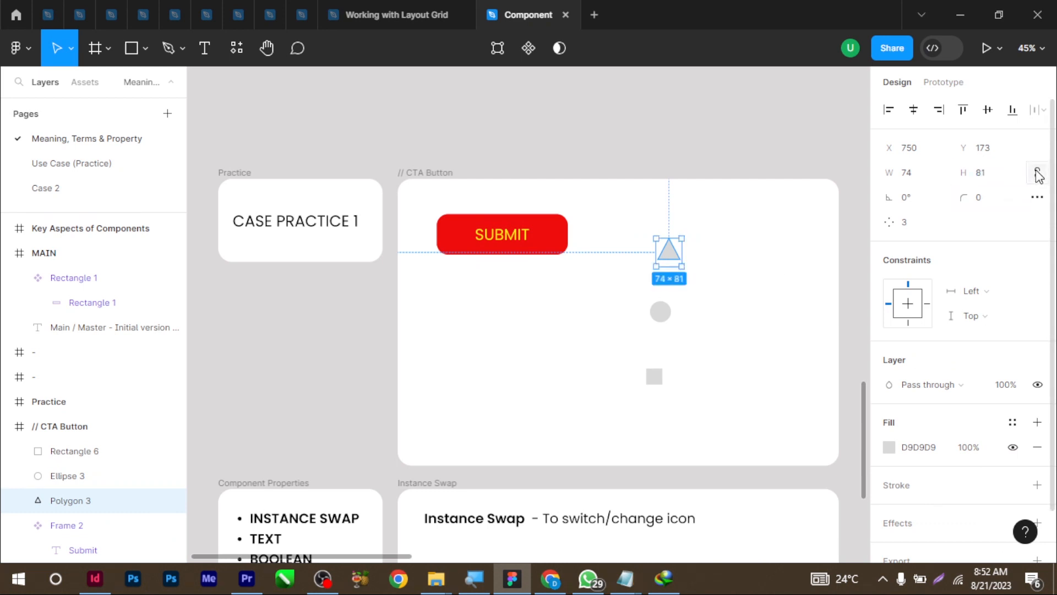
click(1001, 176)
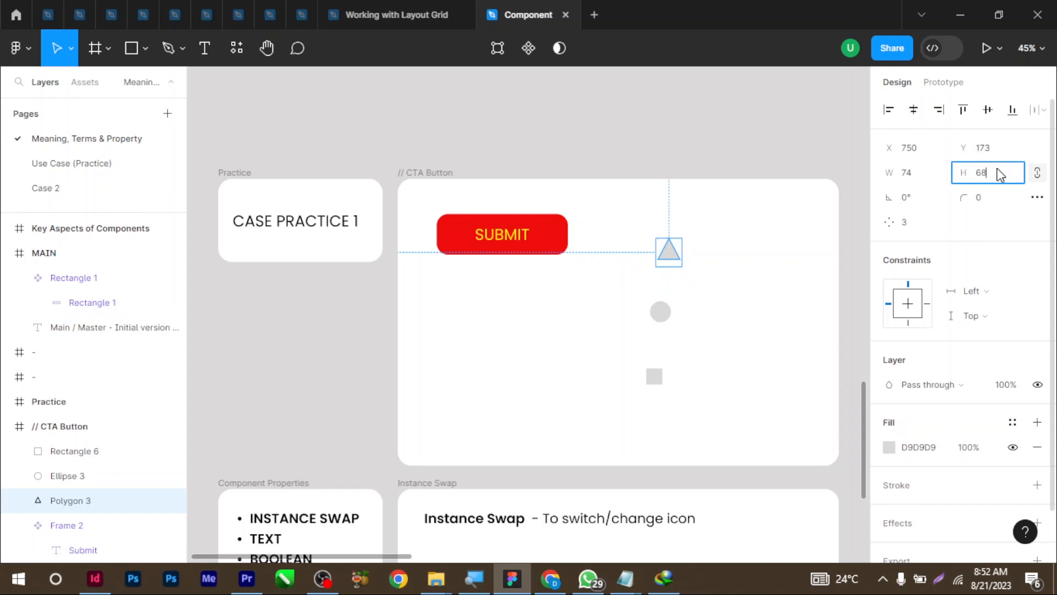
key(Return)
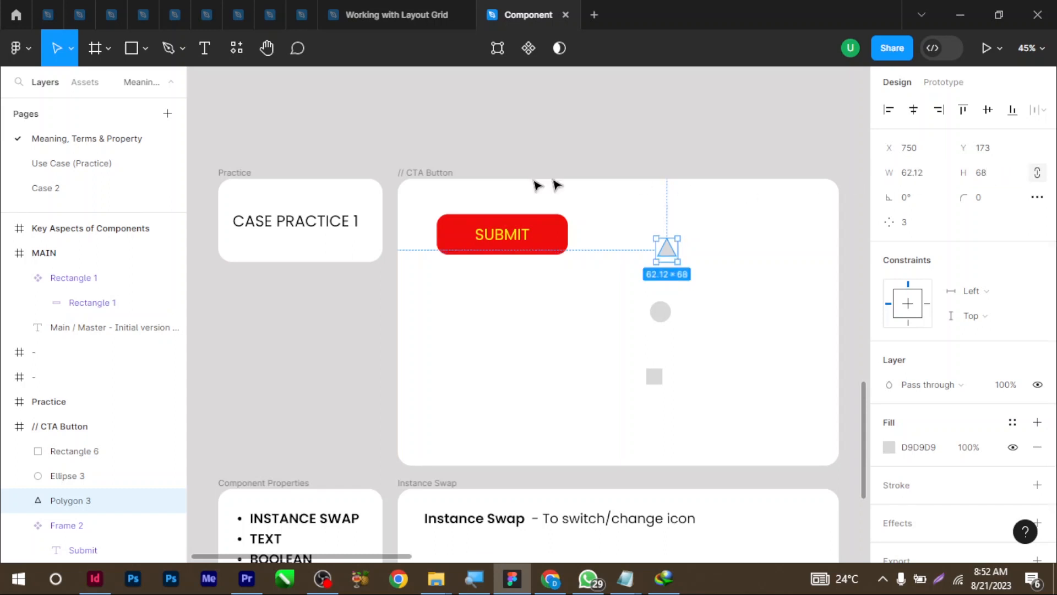
click(669, 317)
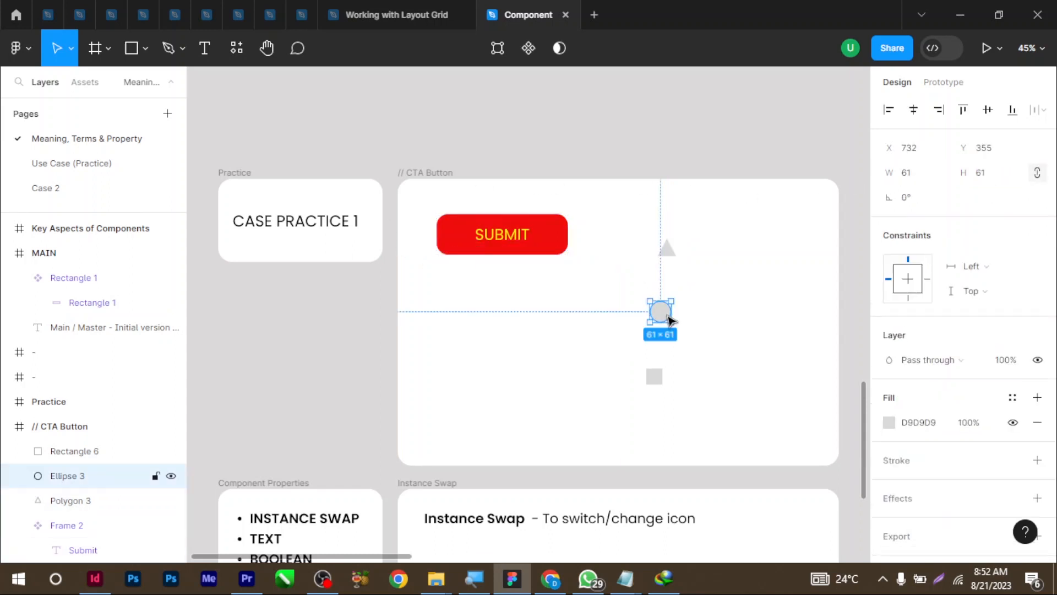
click(991, 172)
text(68)
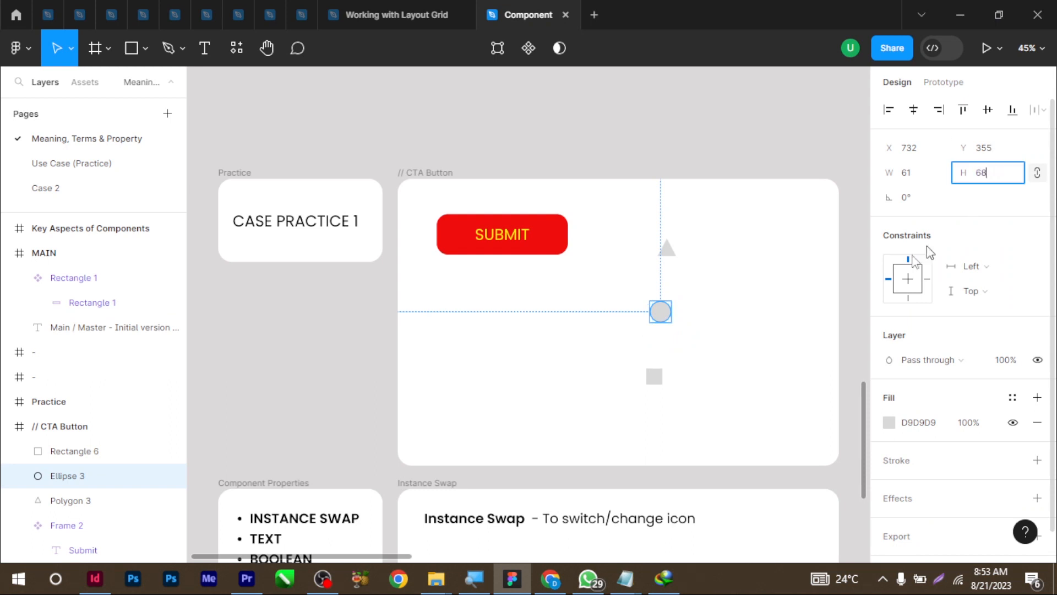
key(Escape)
click(655, 376)
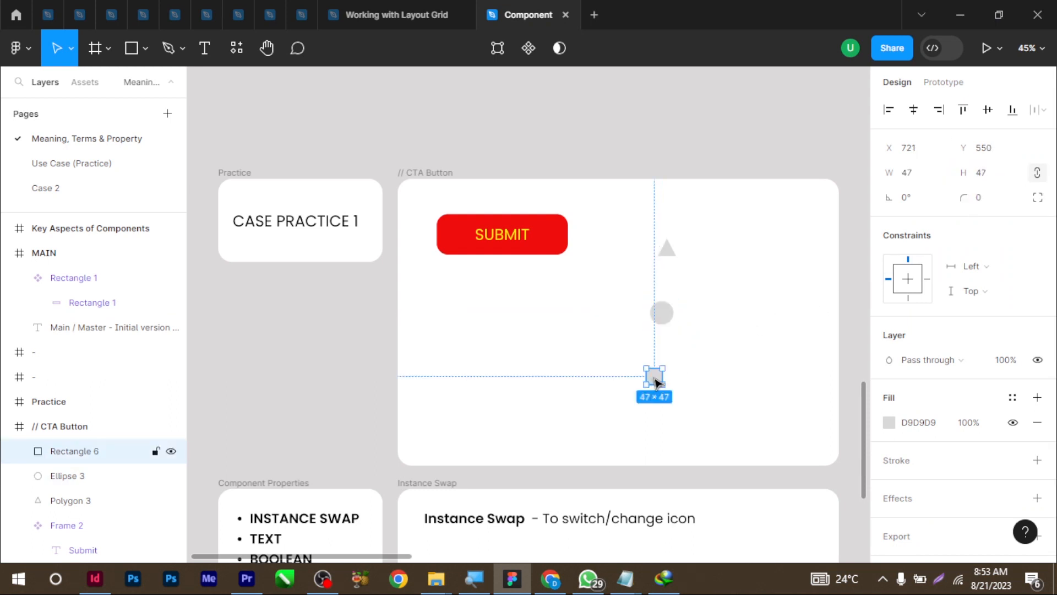
click(991, 172)
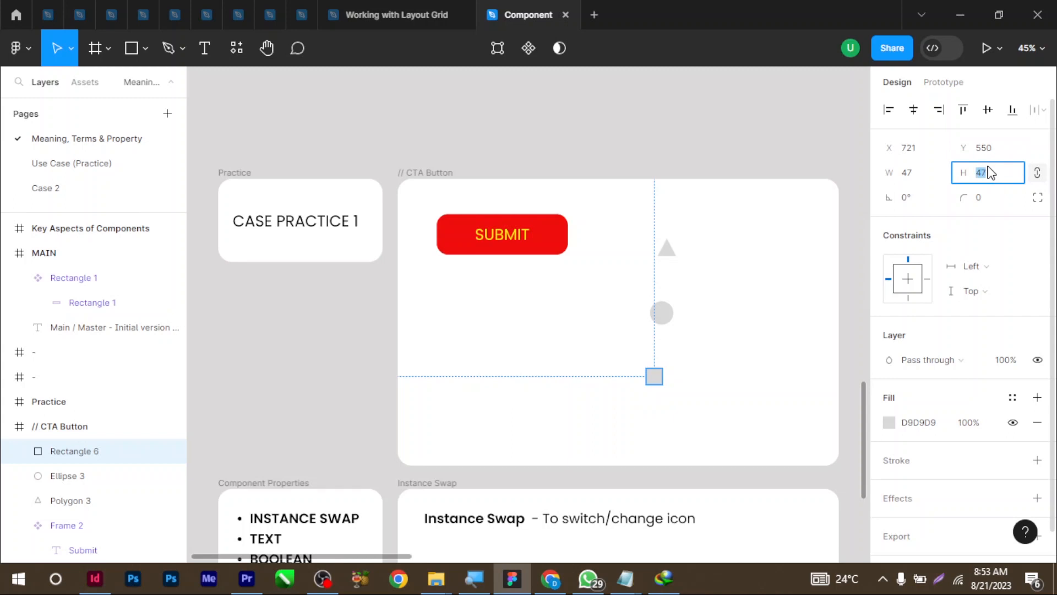
key(Return)
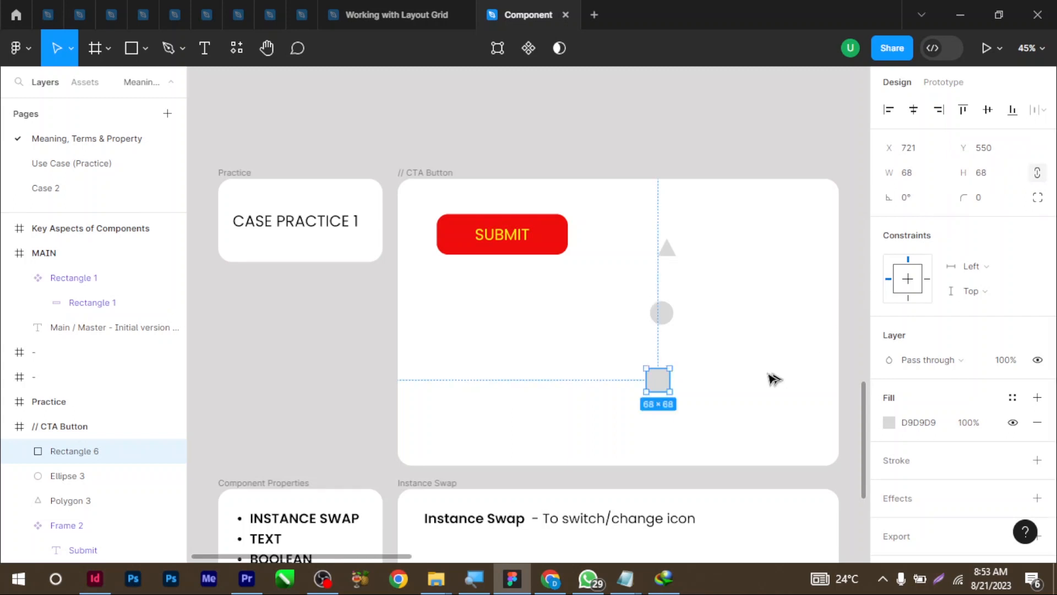
click(695, 382)
drag(755, 217, 633, 402)
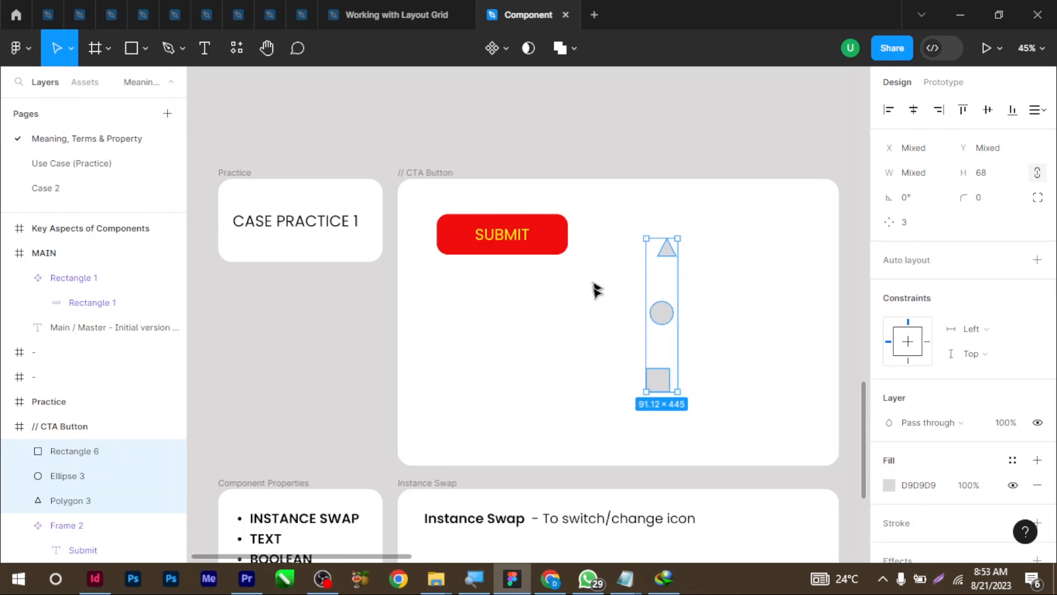
Make each shape its own component and wrap the three in a new frame
click(502, 48)
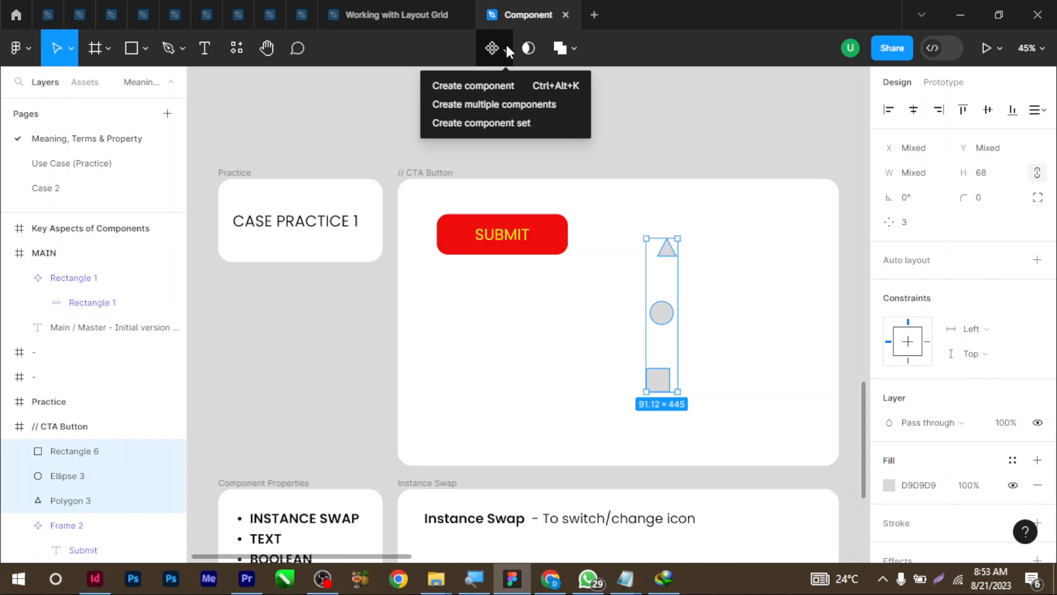
click(488, 106)
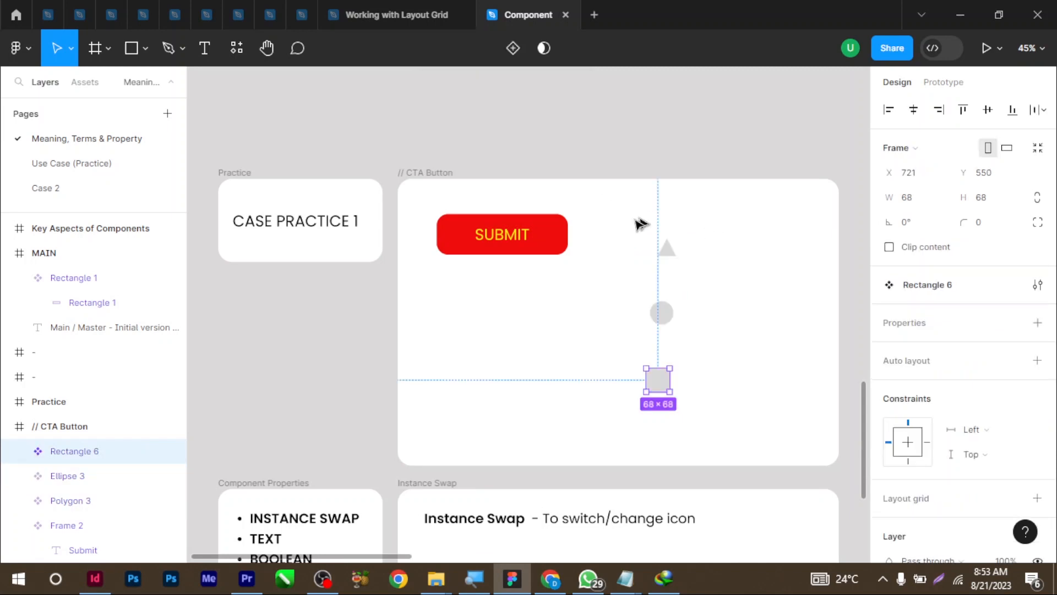
right_click(666, 315)
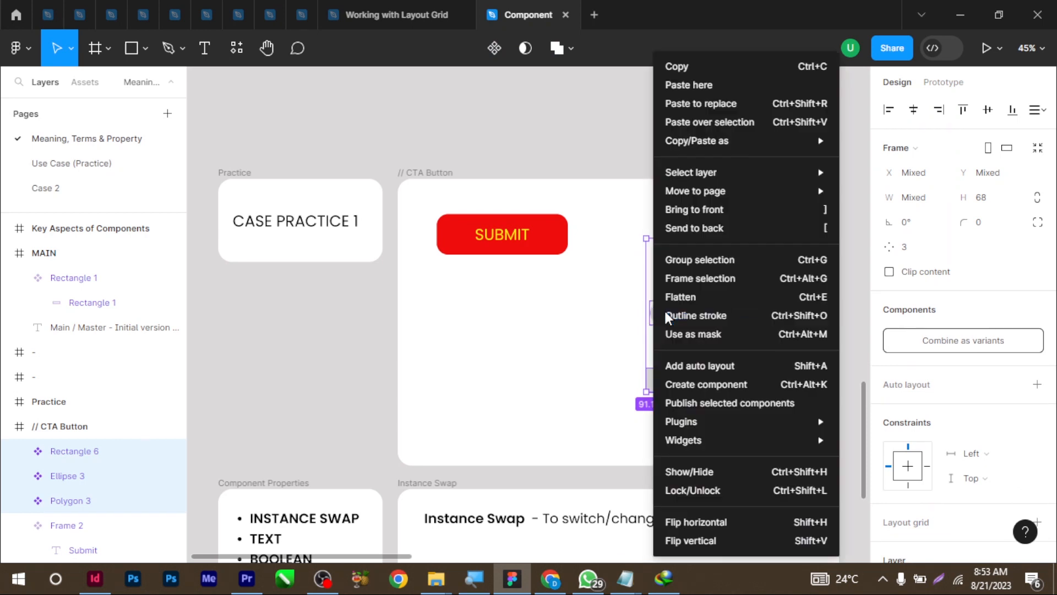
click(704, 285)
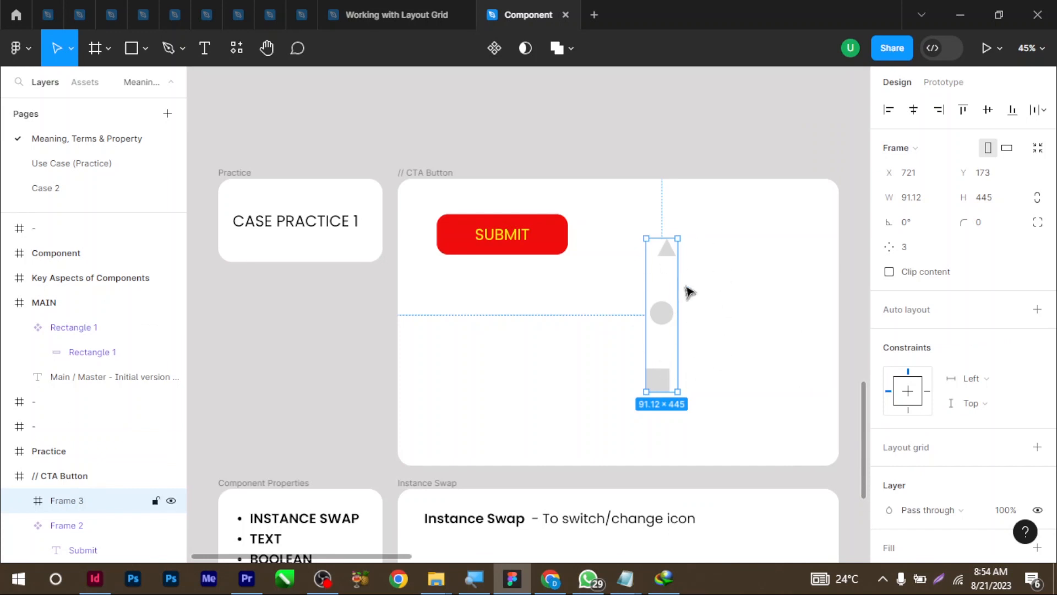
Rename the new frame ICONS
double_click(78, 501)
key(BackSpace)
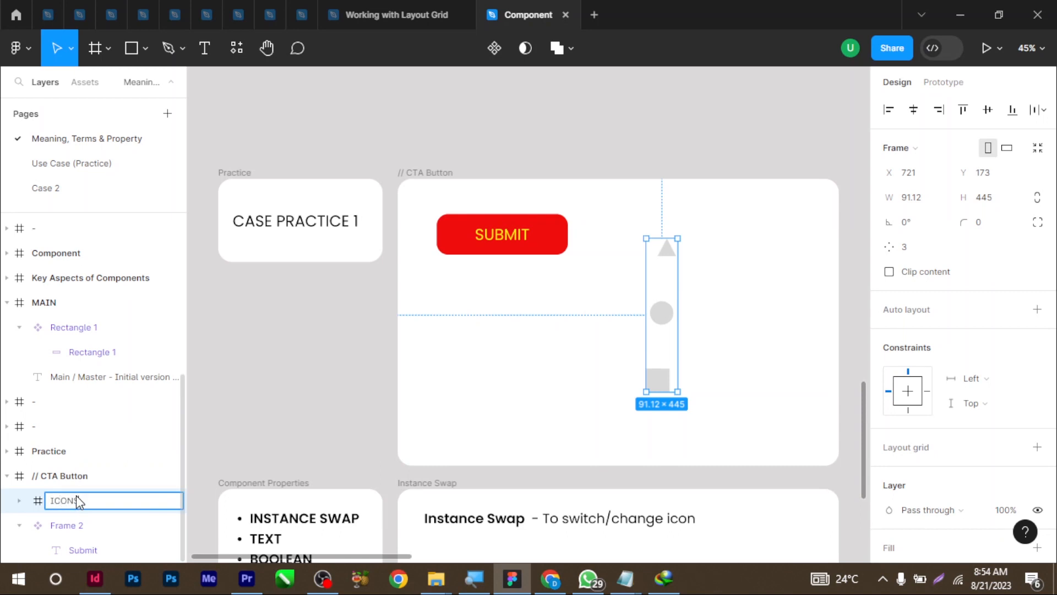
key(Return)
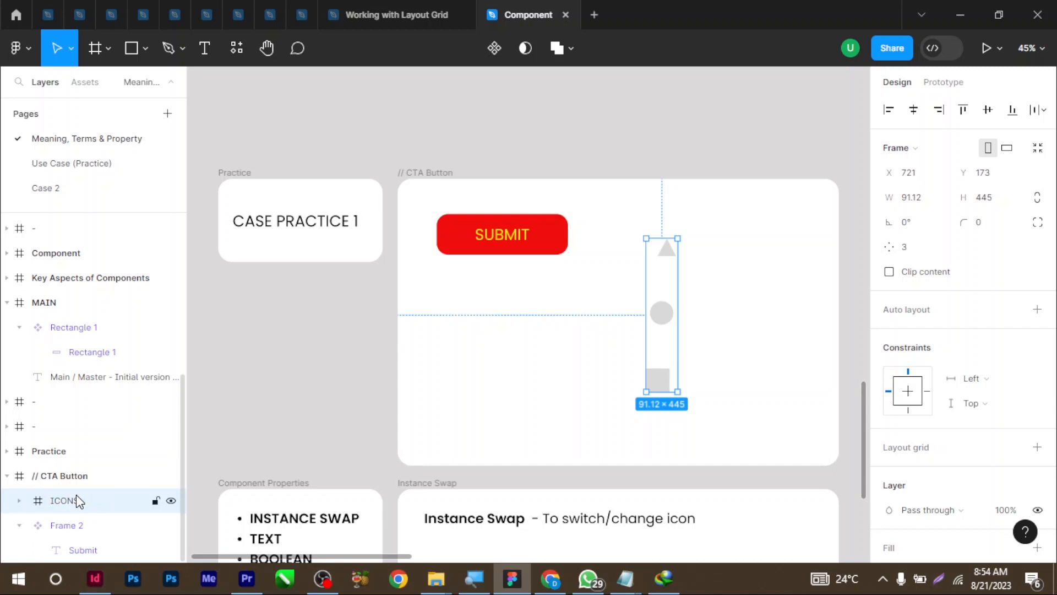
click(664, 293)
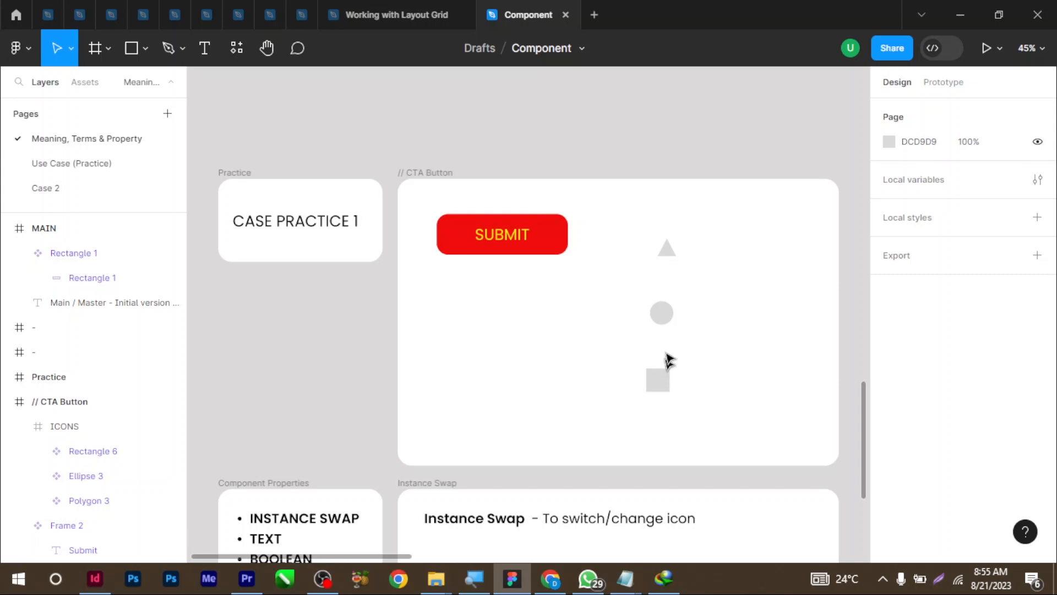
Paste a Polygon 3 triangle instance into the SUBMIT button, just left of its label
scroll(550, 418, down, 2)
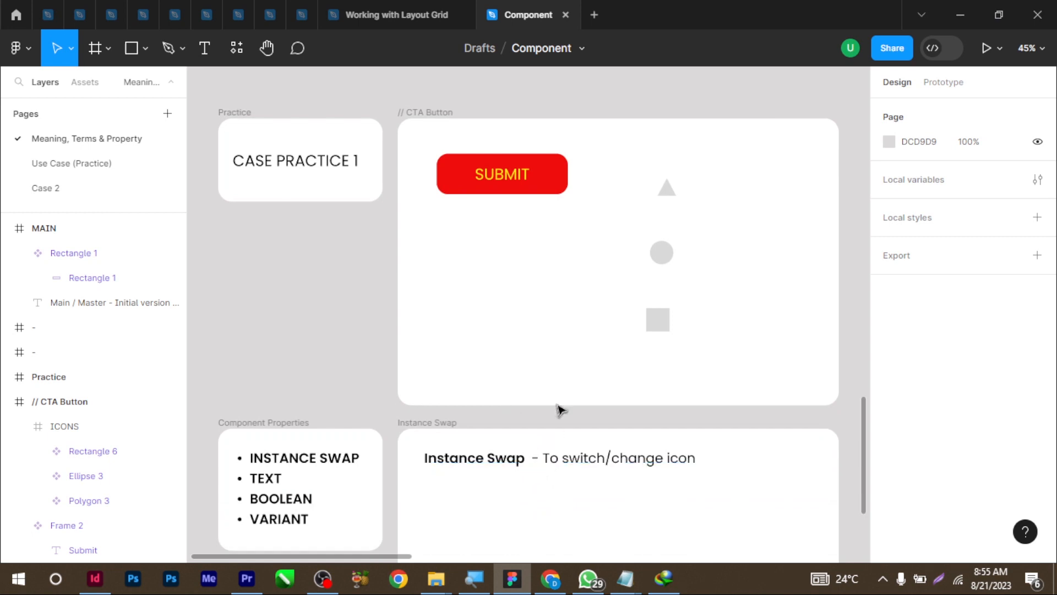
click(669, 197)
click(669, 197)
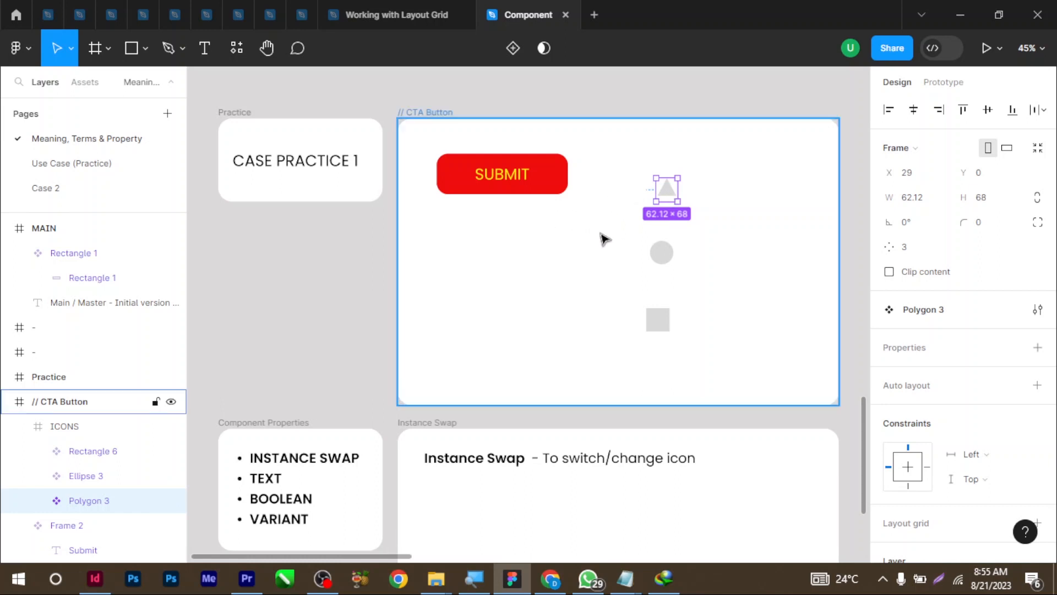
double_click(485, 175)
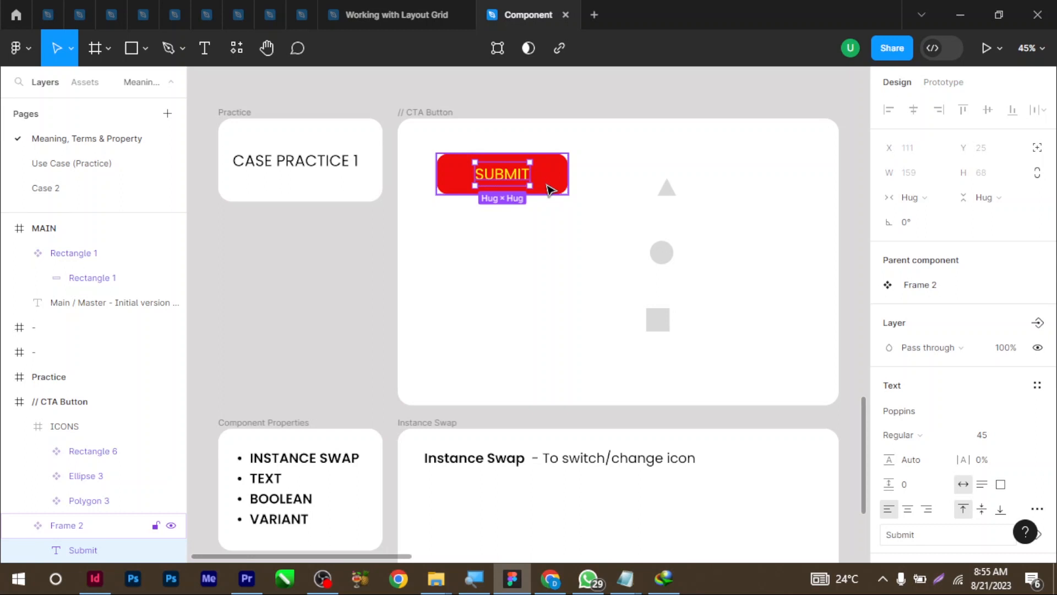
key(ctrl+v)
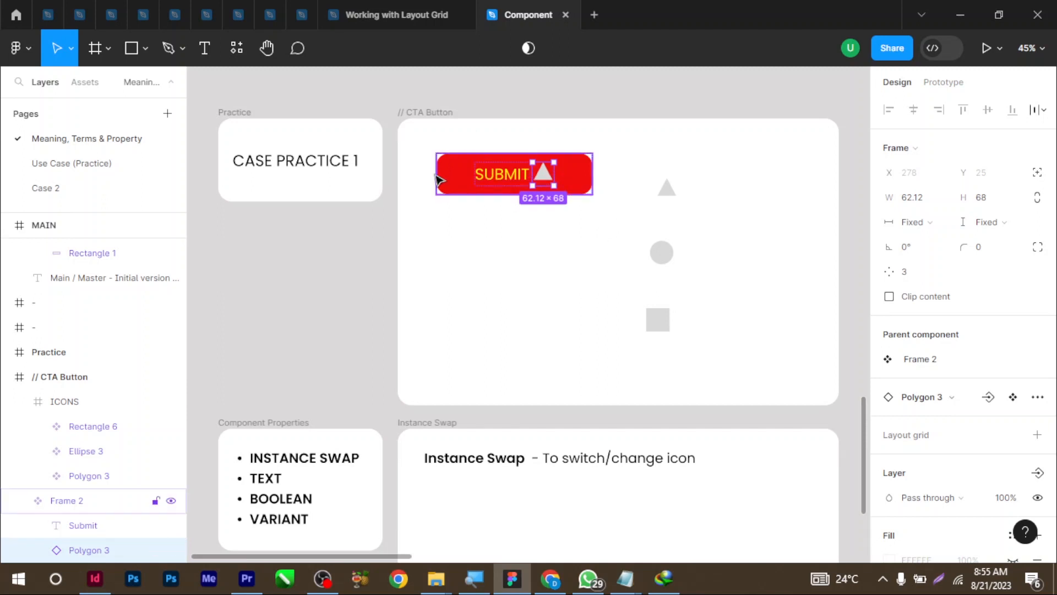
drag(542, 173, 488, 172)
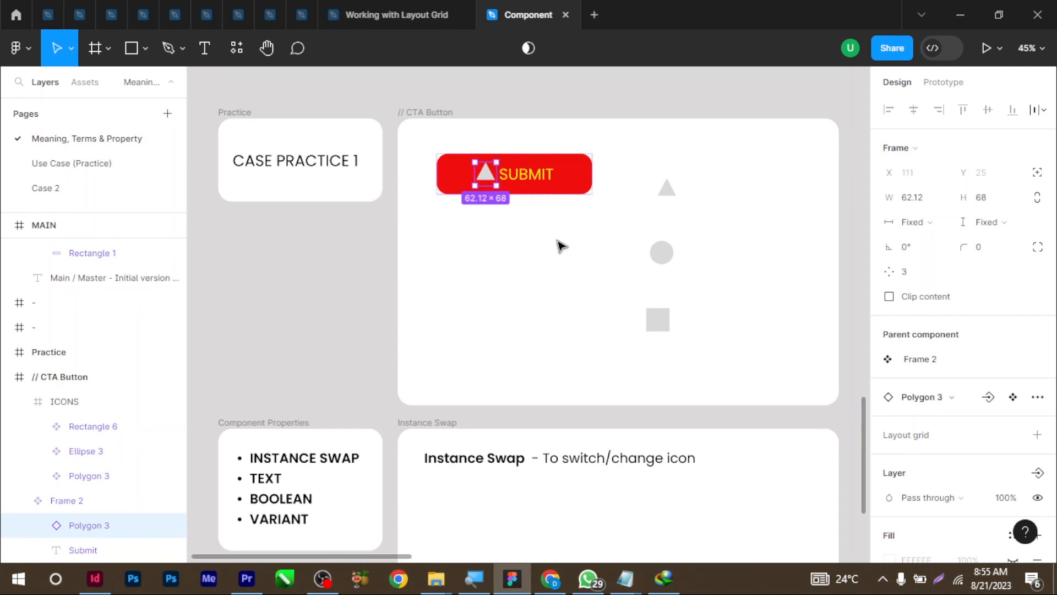
click(568, 268)
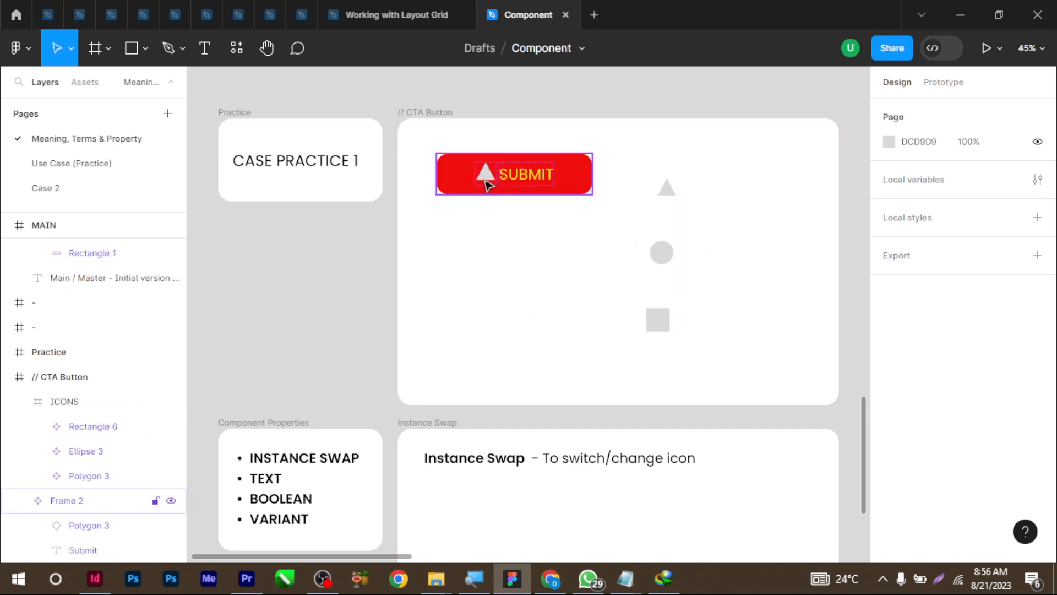
Create a 'Change icon' instance-swap property on the triangle with Rectangle 6 and Ellipse 3 as preferred values
double_click(487, 181)
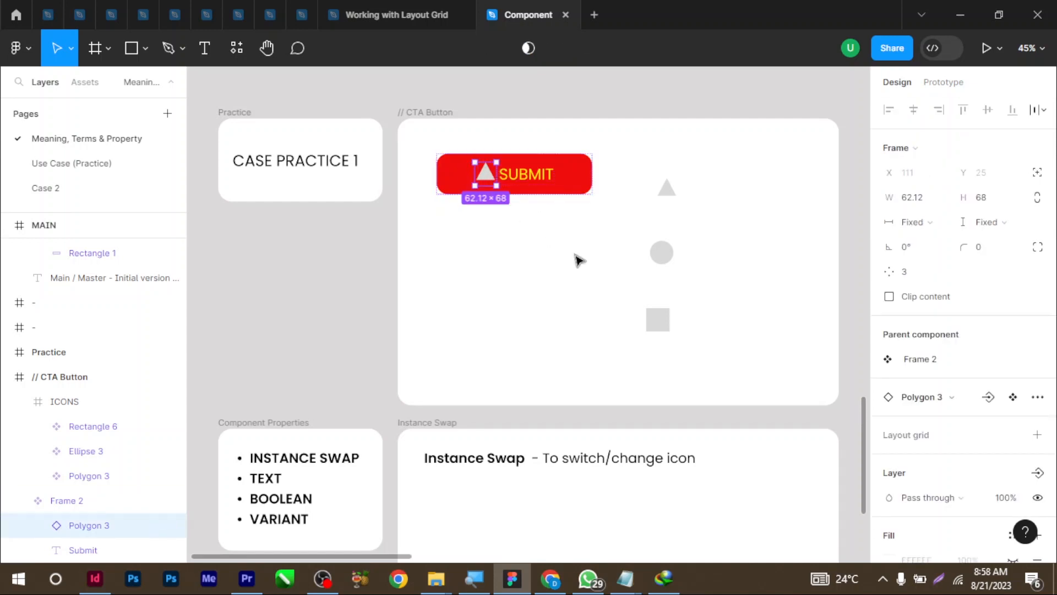
click(985, 399)
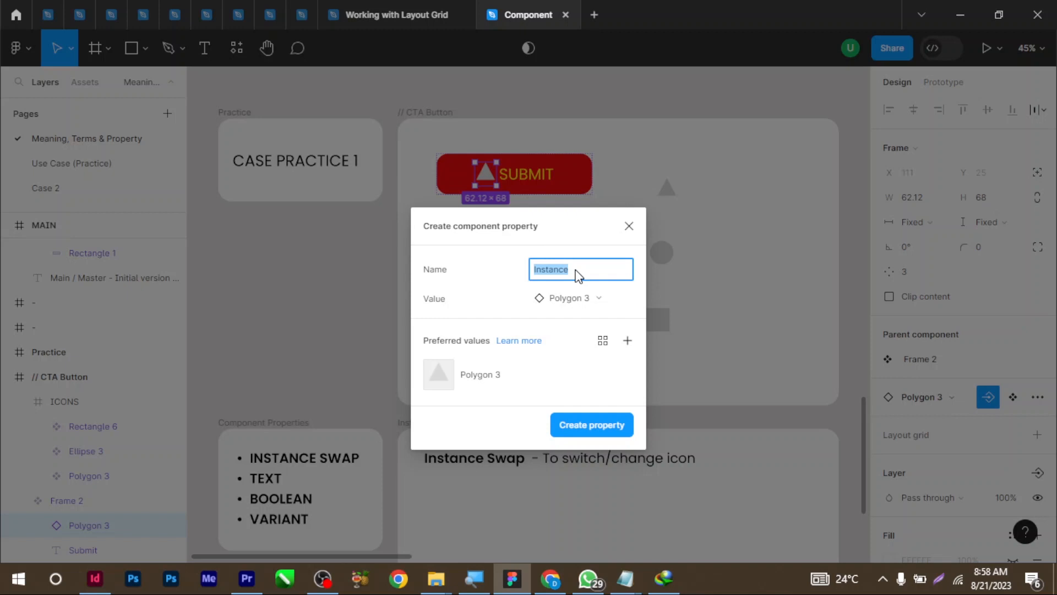
key(BackSpace)
text(S)
key(BackSpace)
text(Changge)
key(BackSpace)
key(BackSpace)
click(627, 340)
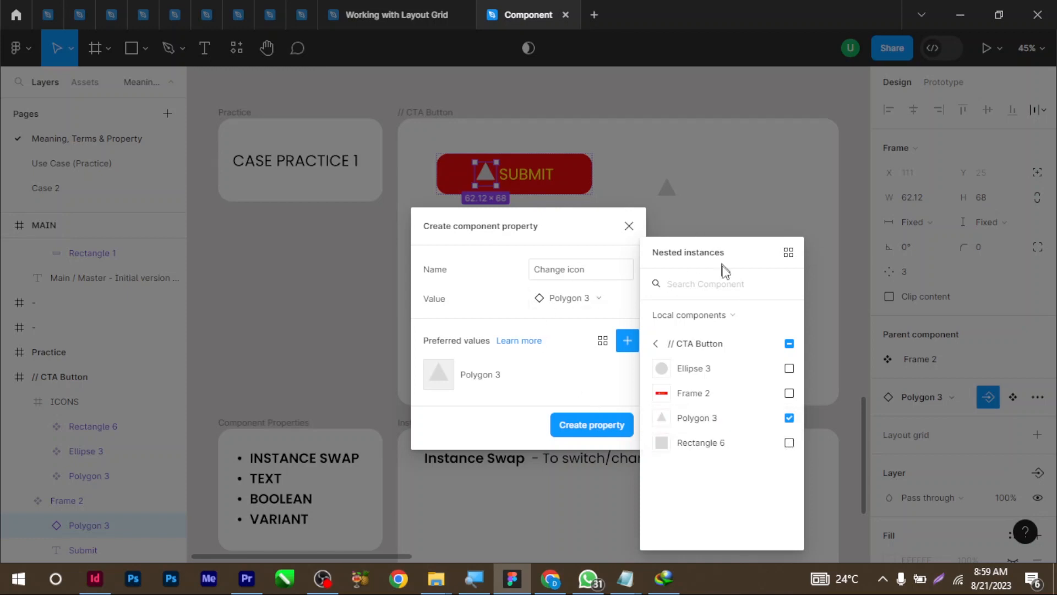
click(789, 443)
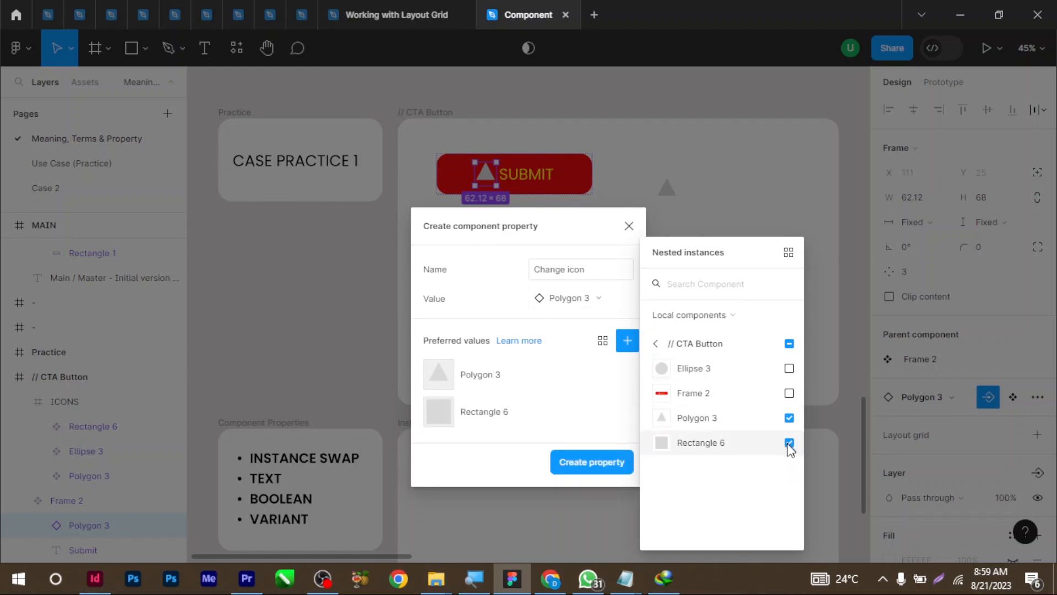
click(790, 368)
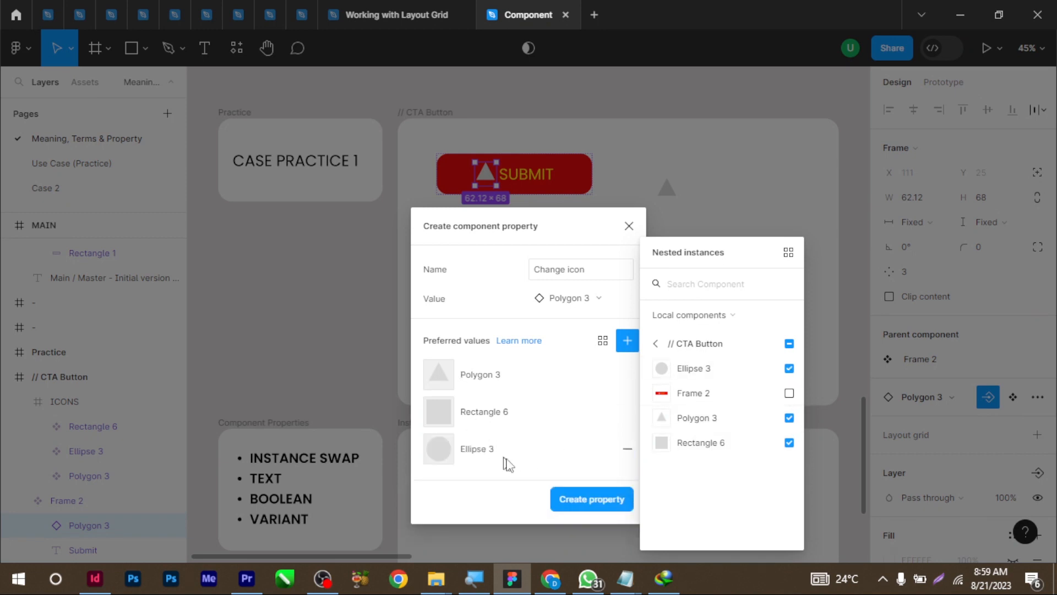
click(599, 499)
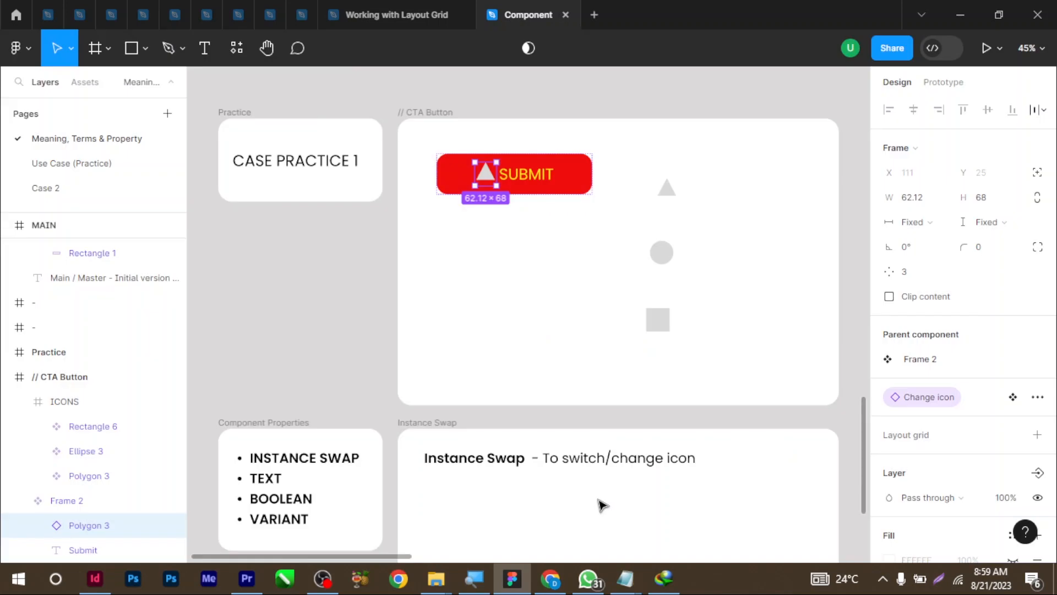
Alt-drag a SUBMIT button instance into the Instance Swap card
click(533, 339)
scroll(550, 198, down, 1)
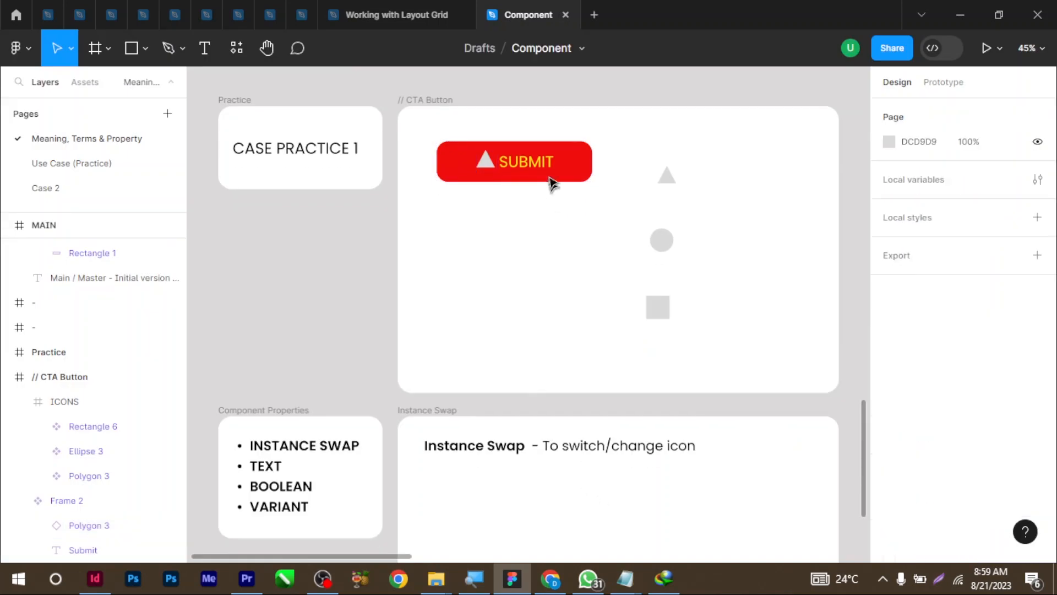
click(571, 165)
drag(571, 165, 559, 501)
Set the card instance's Change icon to Rectangle 6, then to Ellipse 3
scroll(537, 344, down, 3)
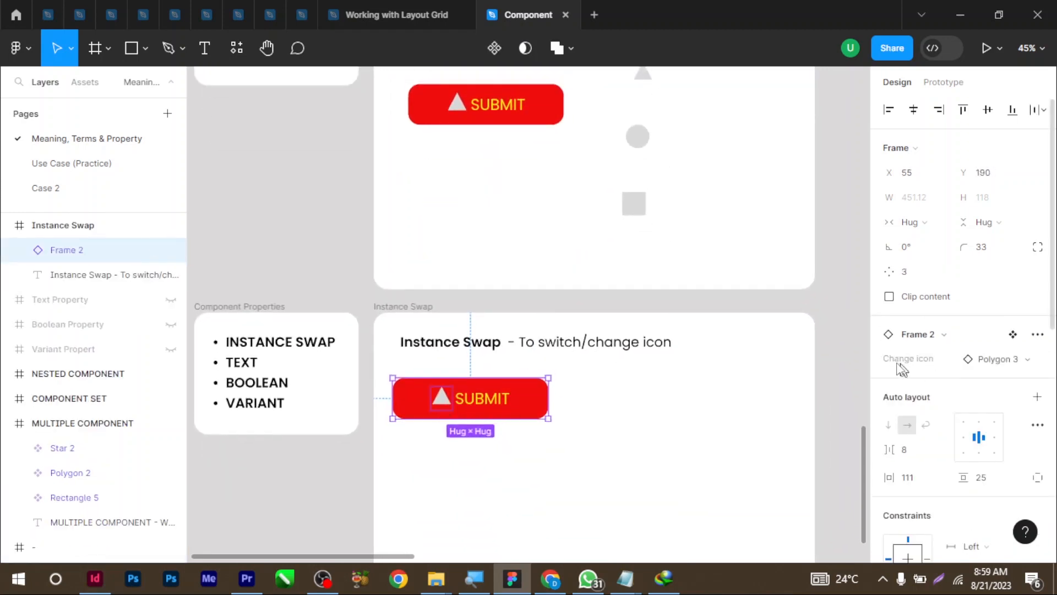
click(1022, 364)
click(942, 410)
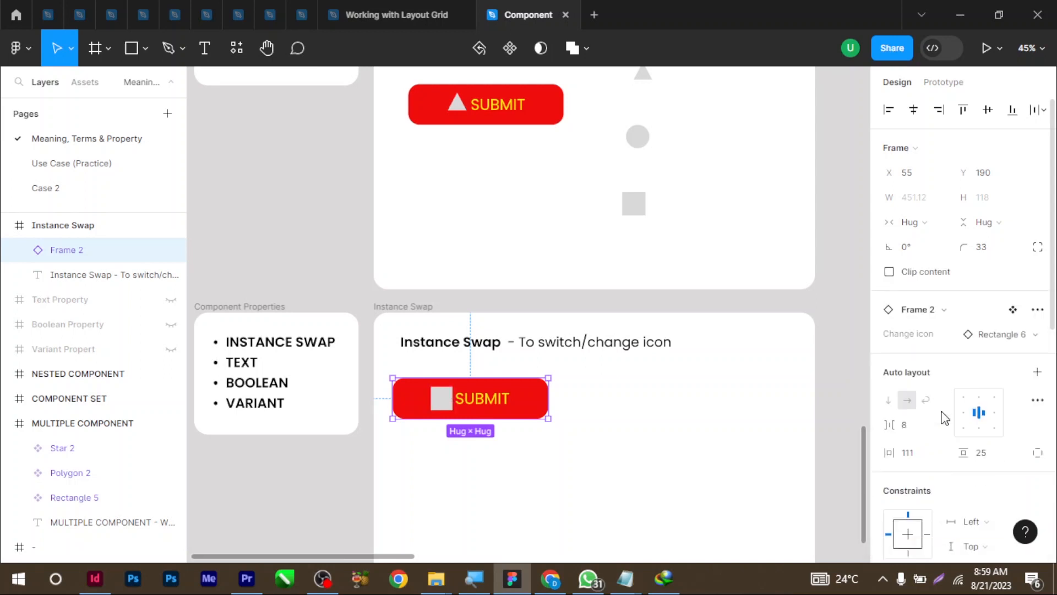
click(1000, 333)
click(920, 416)
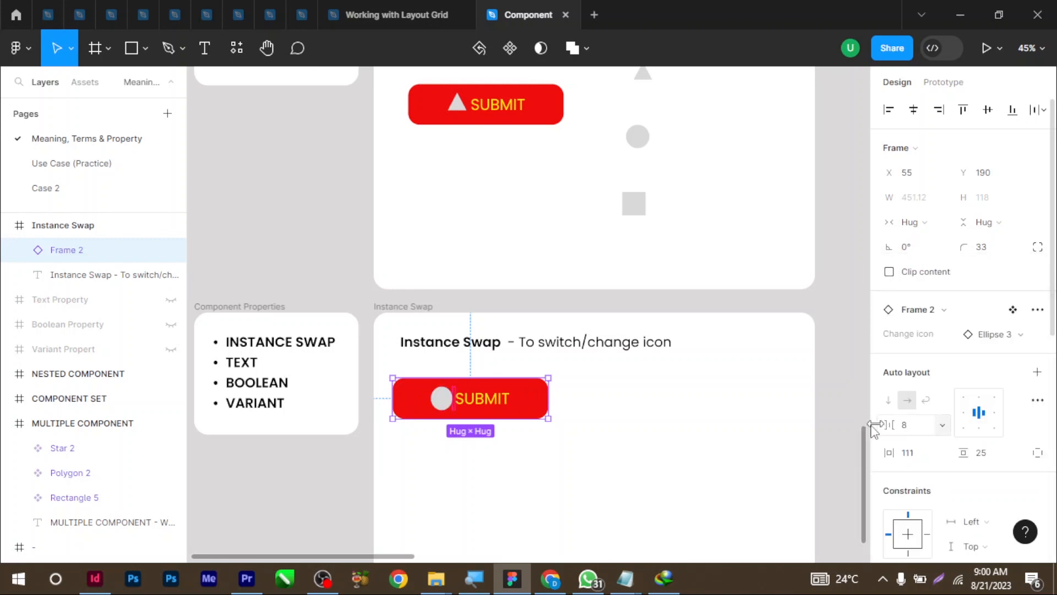
scroll(540, 364, up, 4)
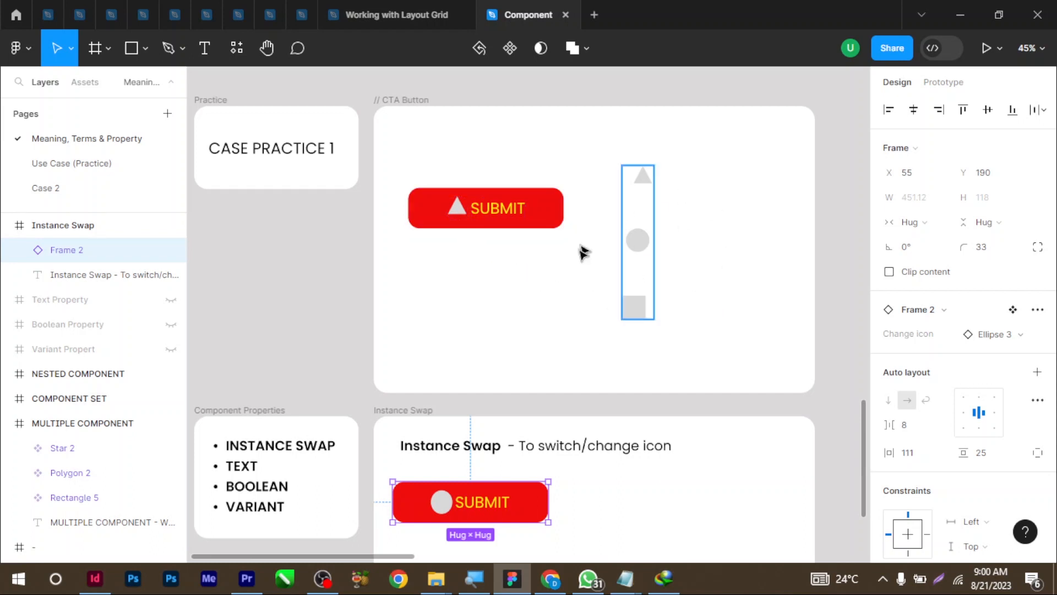
scroll(626, 264, down, 3)
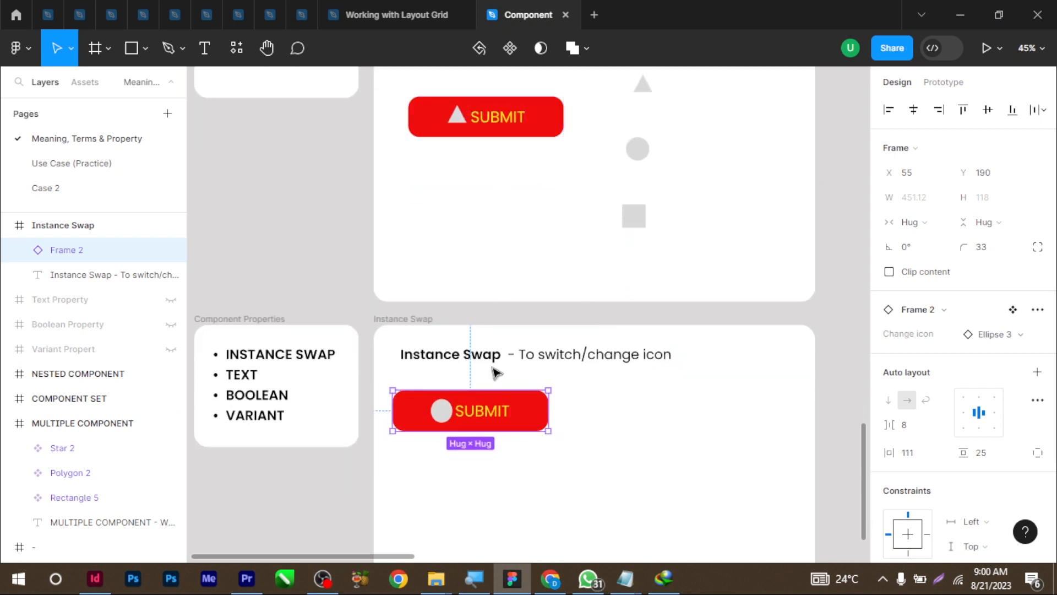
click(474, 480)
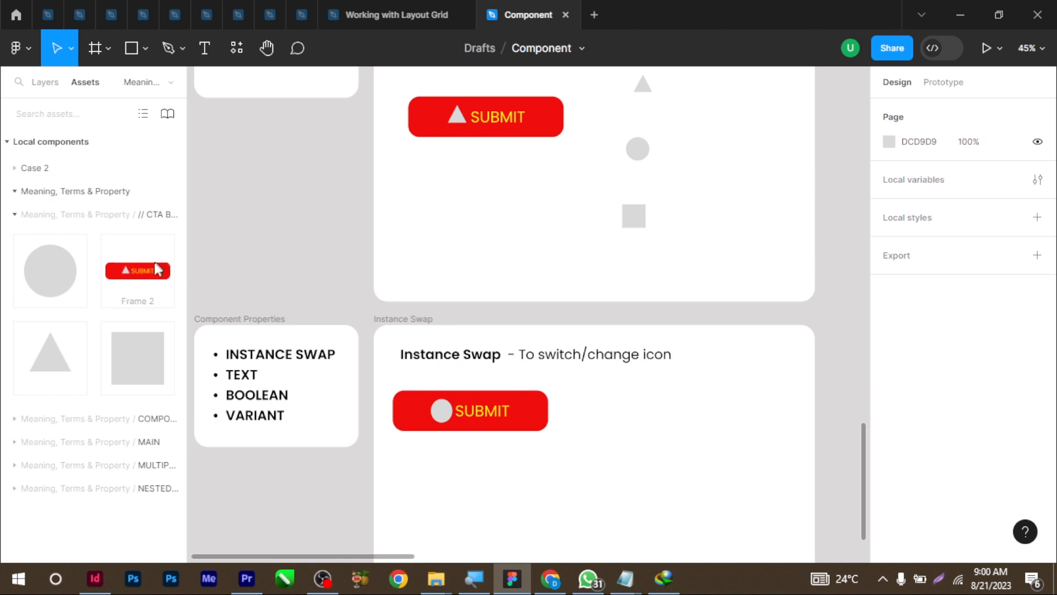
Place a second SUBMIT instance right of the first and swap its icon to Ellipse 3, the circle
drag(136, 253, 670, 394)
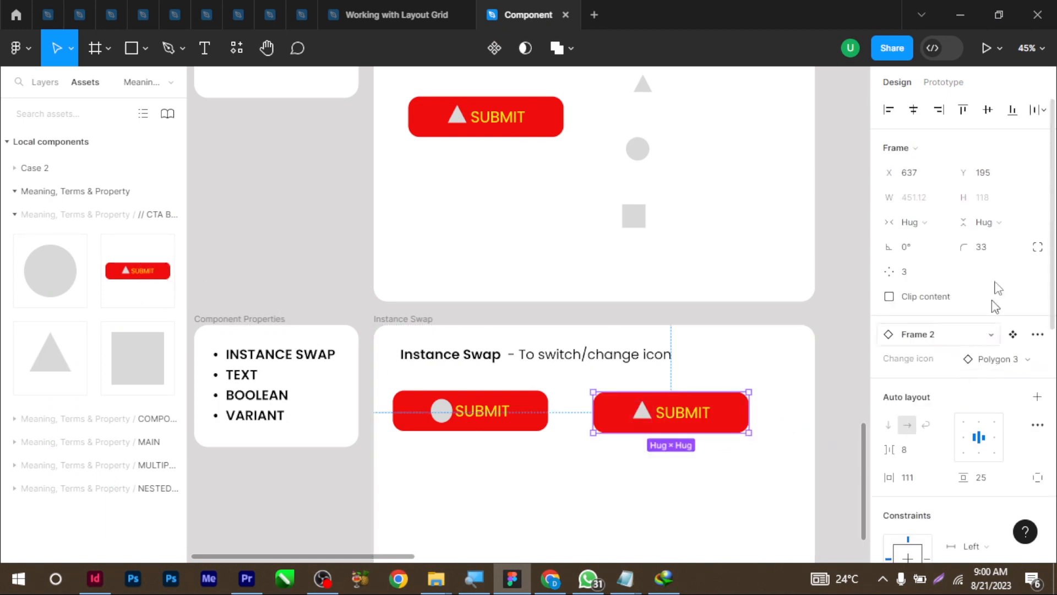
click(984, 366)
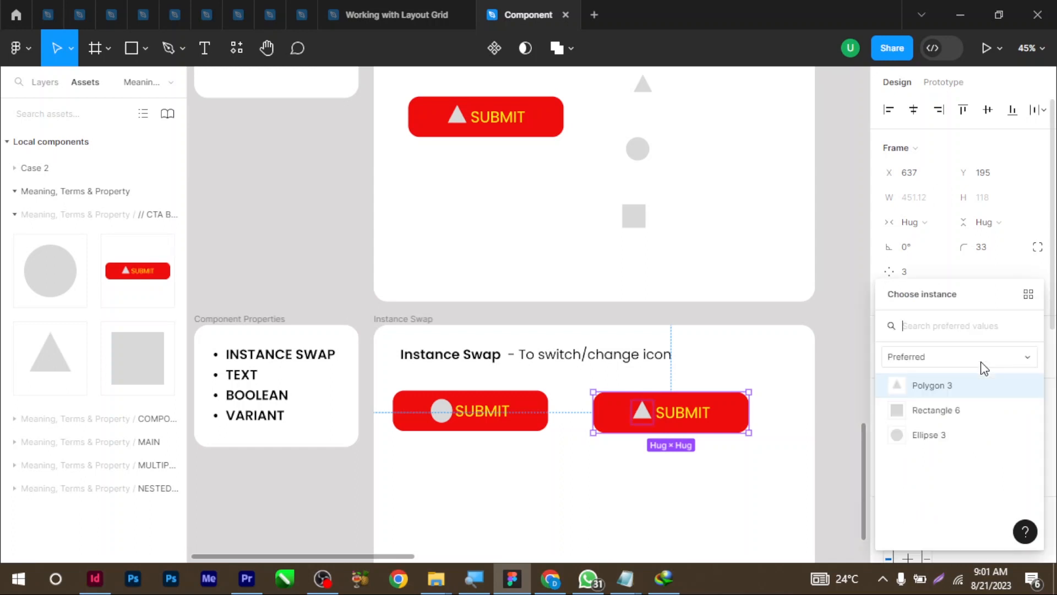
click(946, 410)
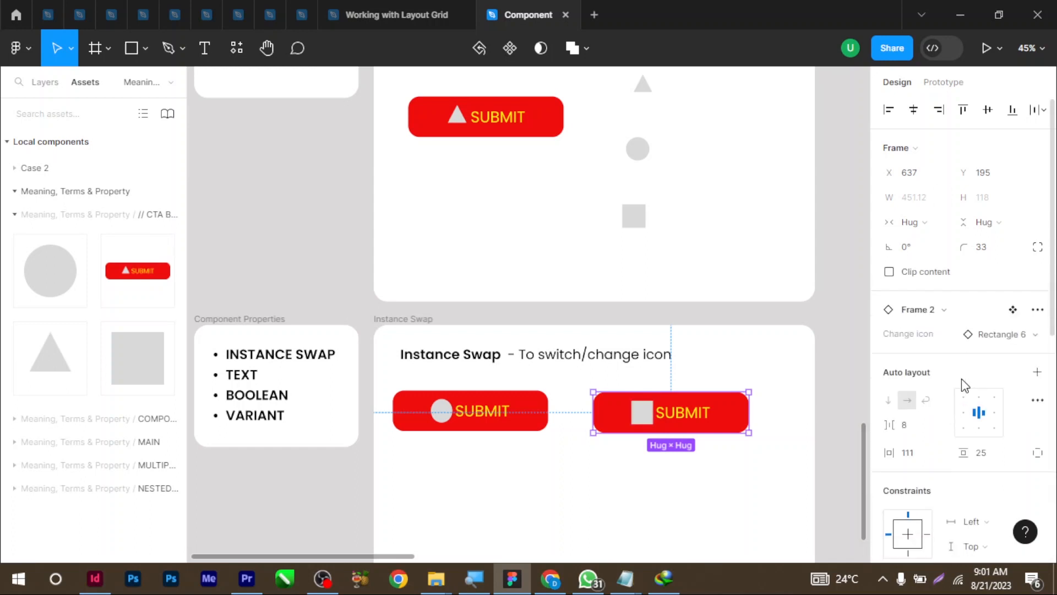
click(982, 334)
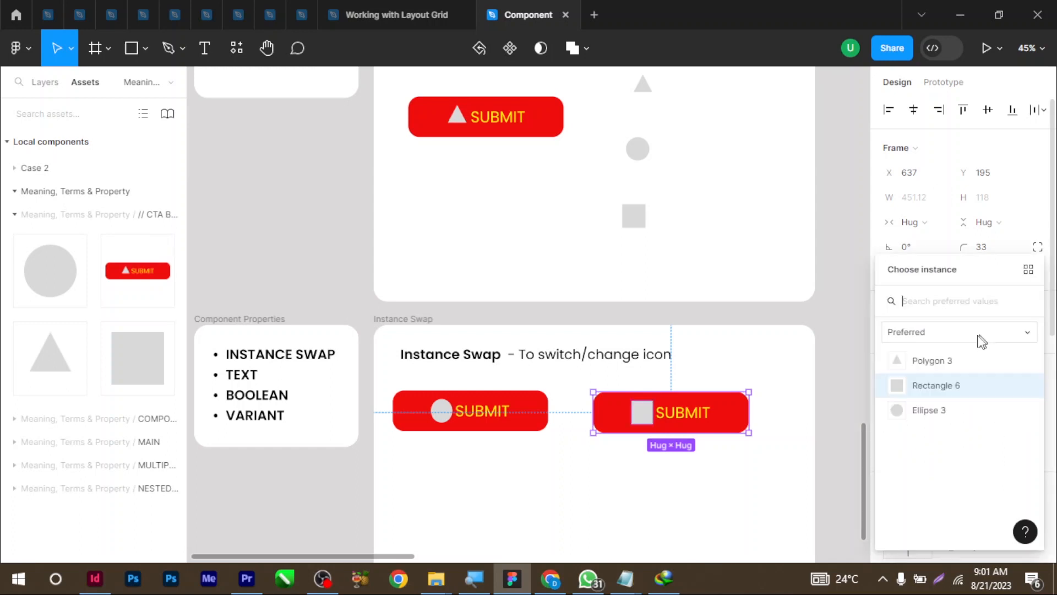
click(954, 413)
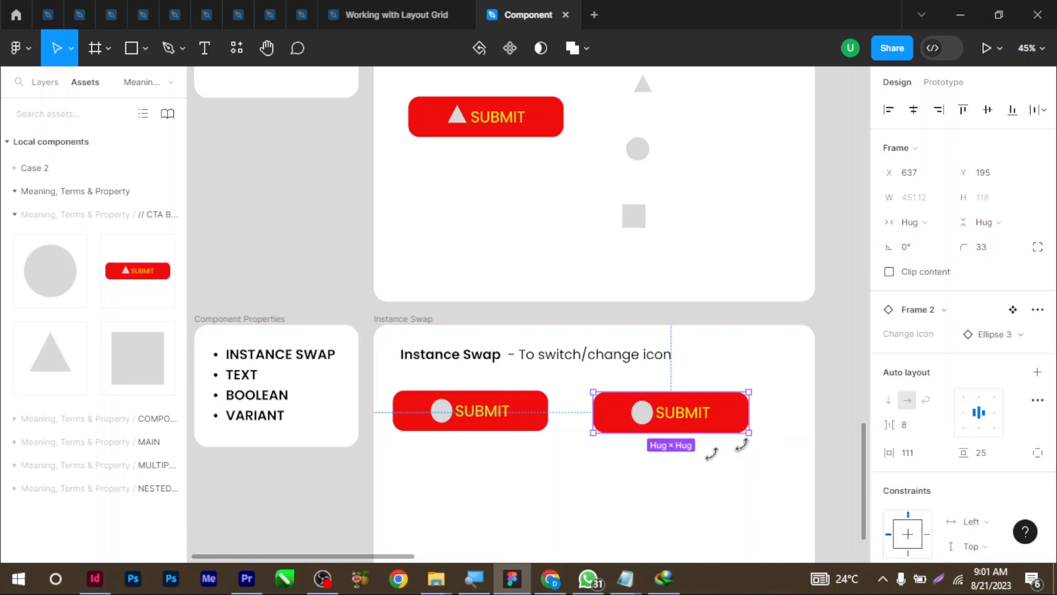
scroll(786, 498, down, 1)
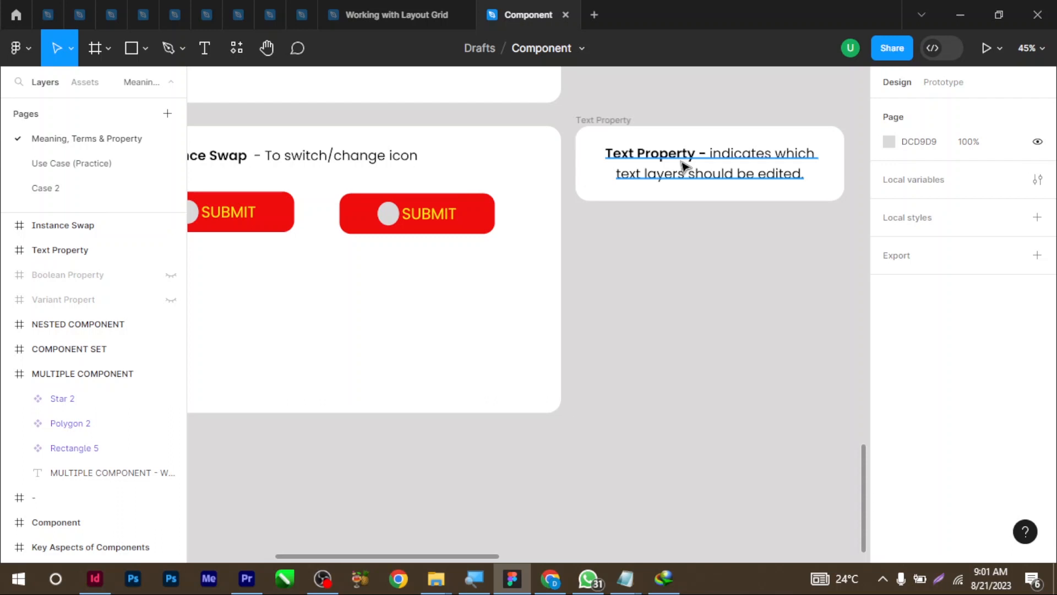
drag(334, 179, 458, 259)
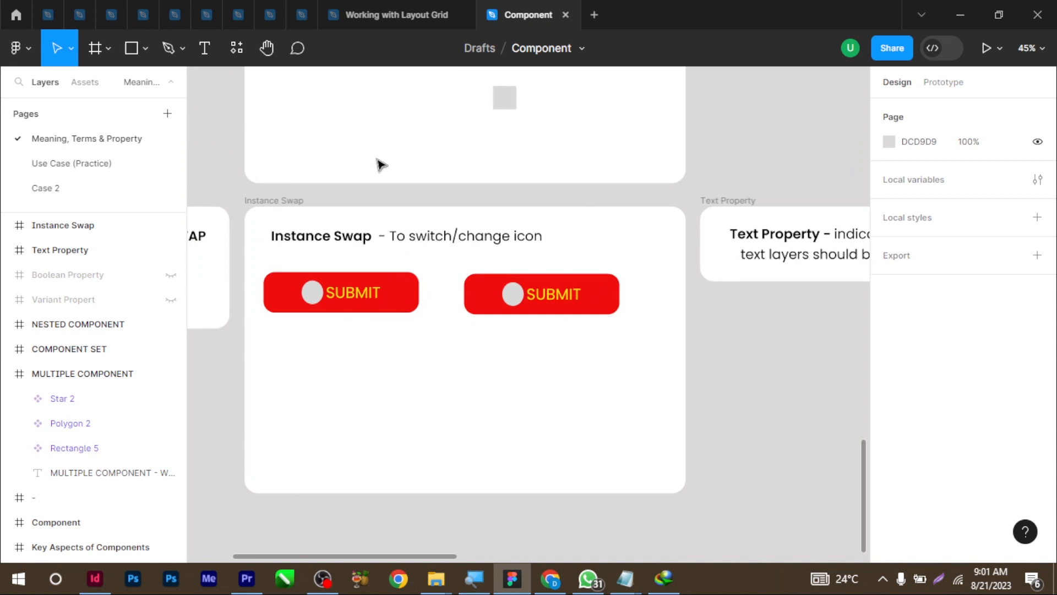
scroll(385, 166, up, 3)
scroll(413, 366, down, 1)
scroll(408, 424, down, 1)
scroll(413, 298, up, 1)
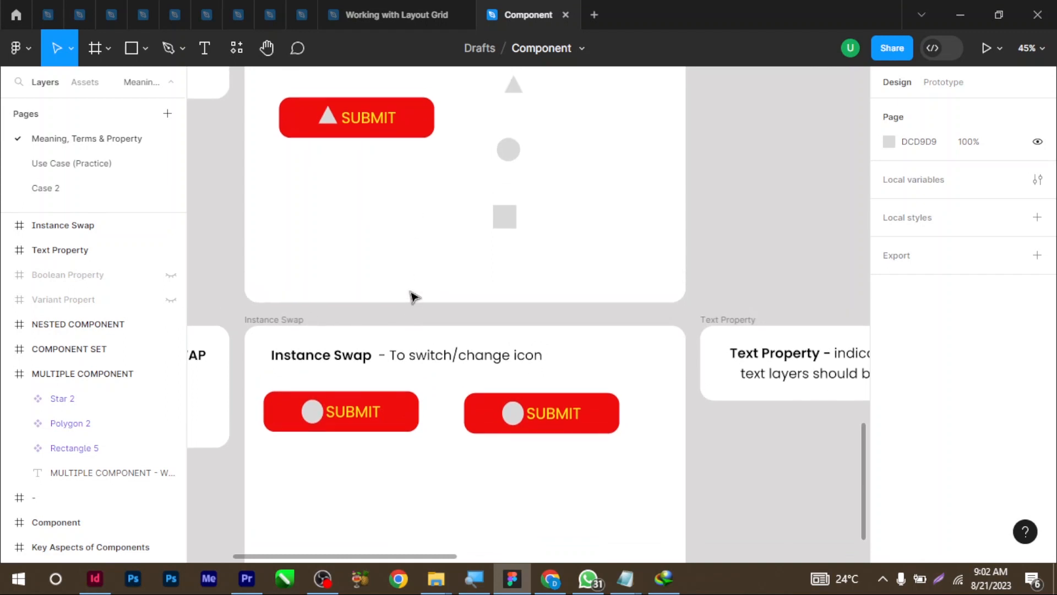
click(393, 124)
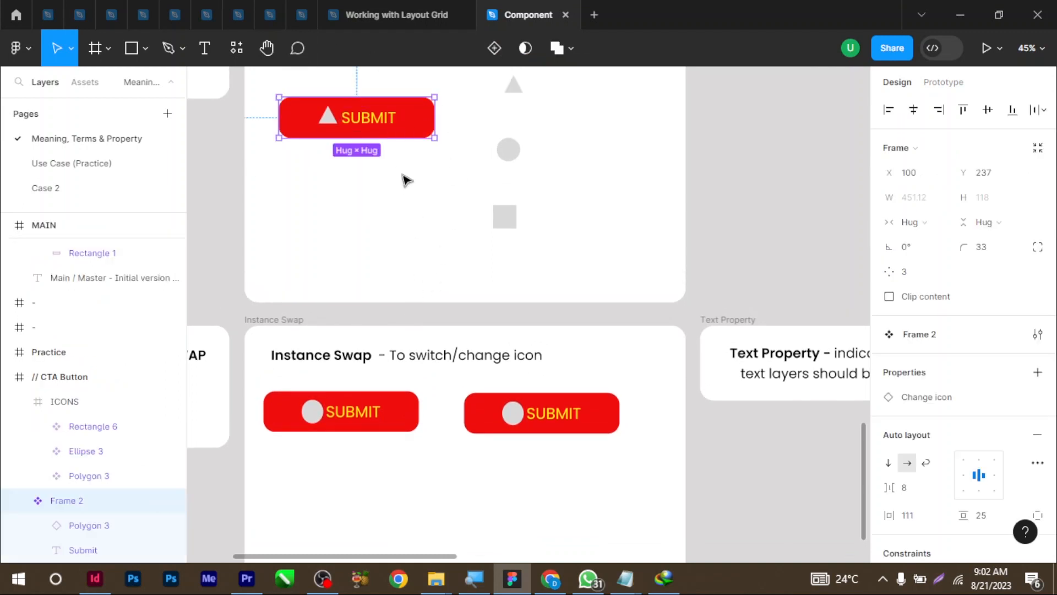
scroll(396, 165, up, 1)
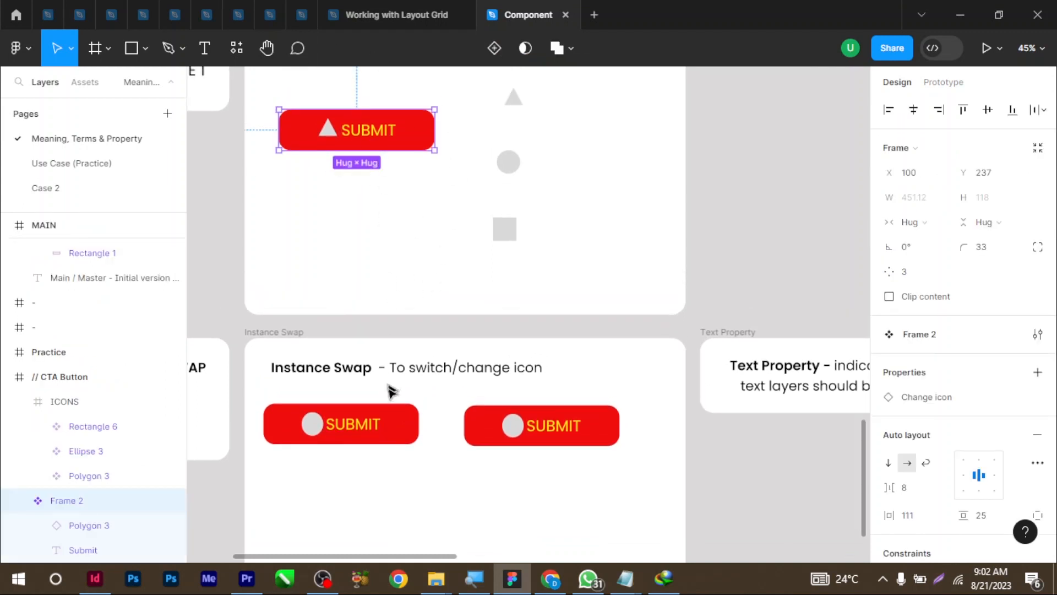
click(384, 438)
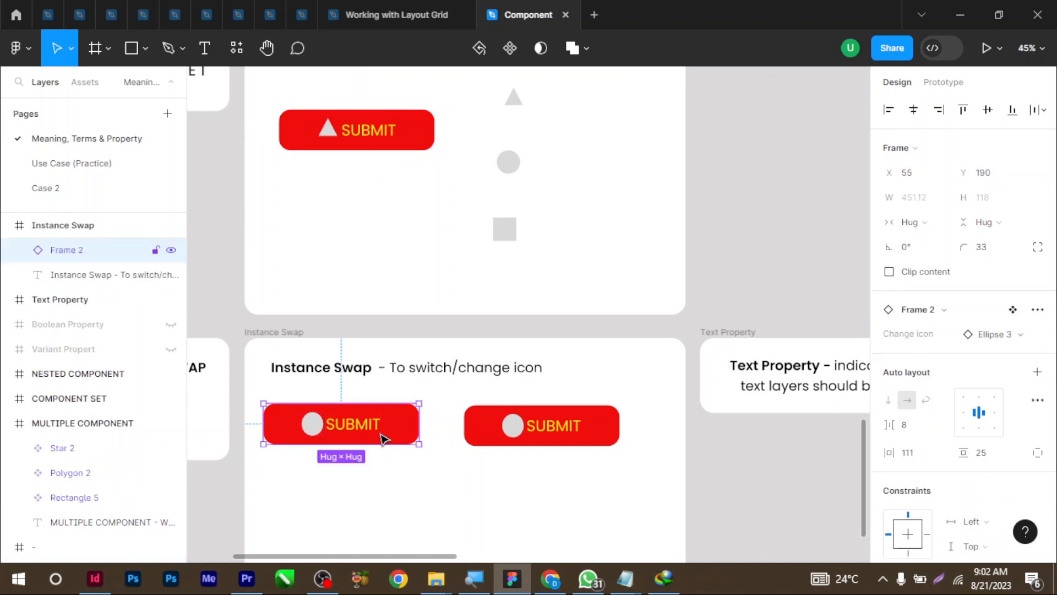
click(578, 424)
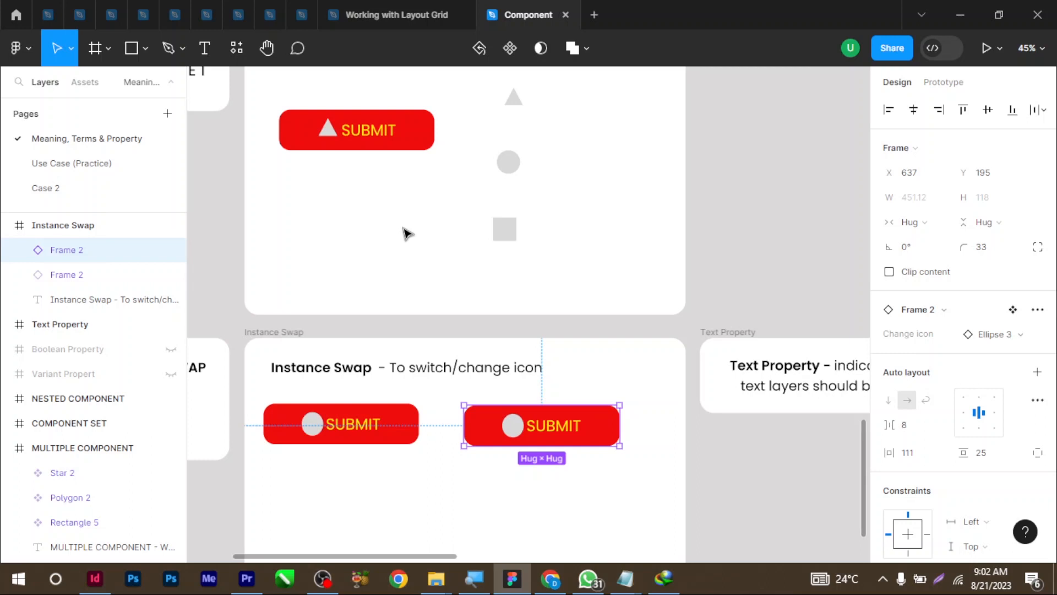
click(337, 138)
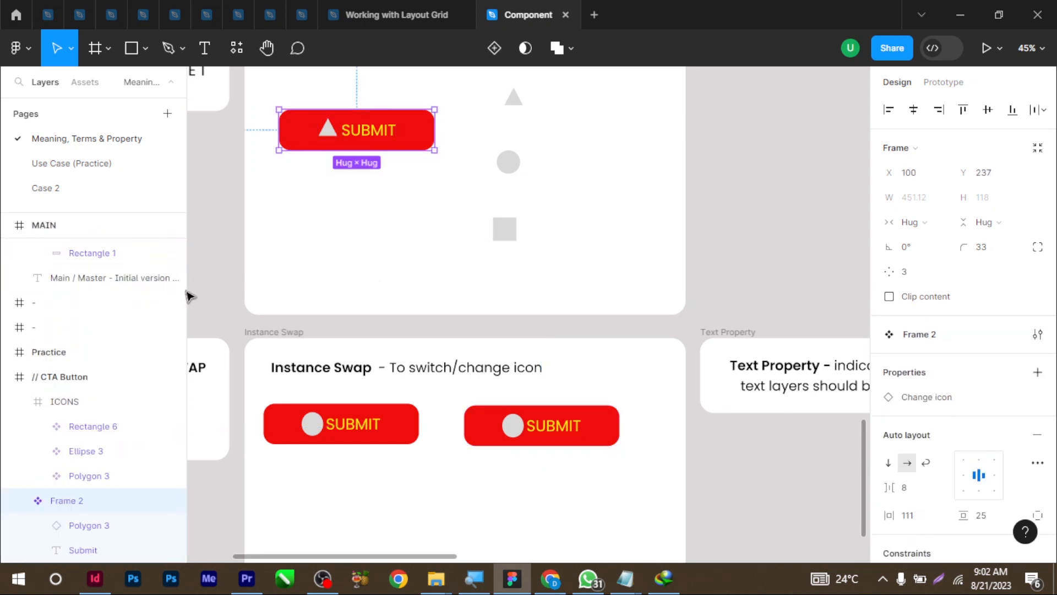
click(7, 226)
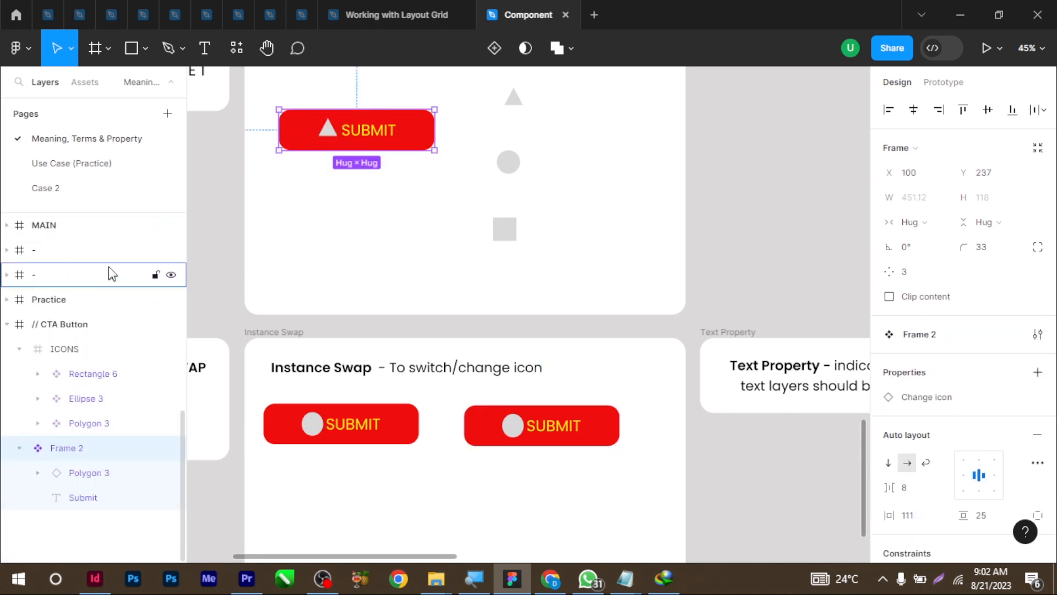
click(8, 225)
scroll(48, 398, up, 2)
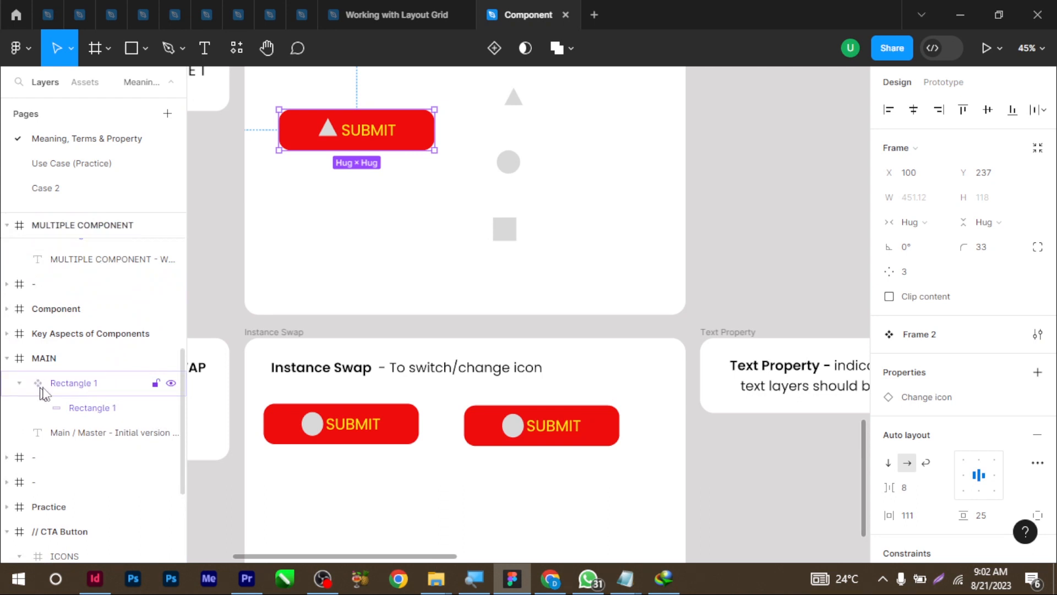
scroll(420, 404, down, 1)
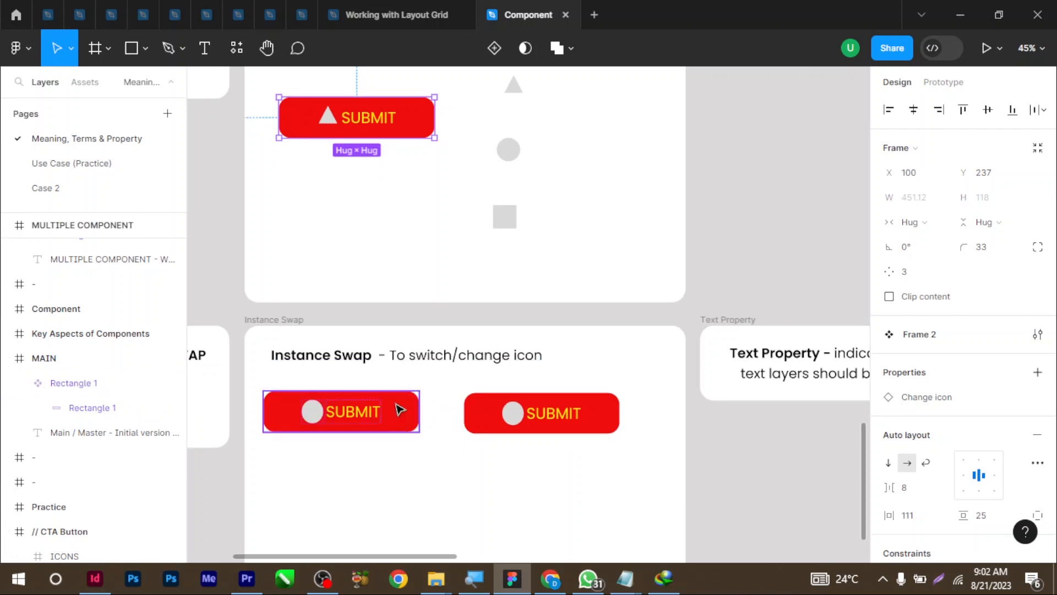
Jump from the SUBMIT instance to its main component, then return to the instance
right_click(399, 410)
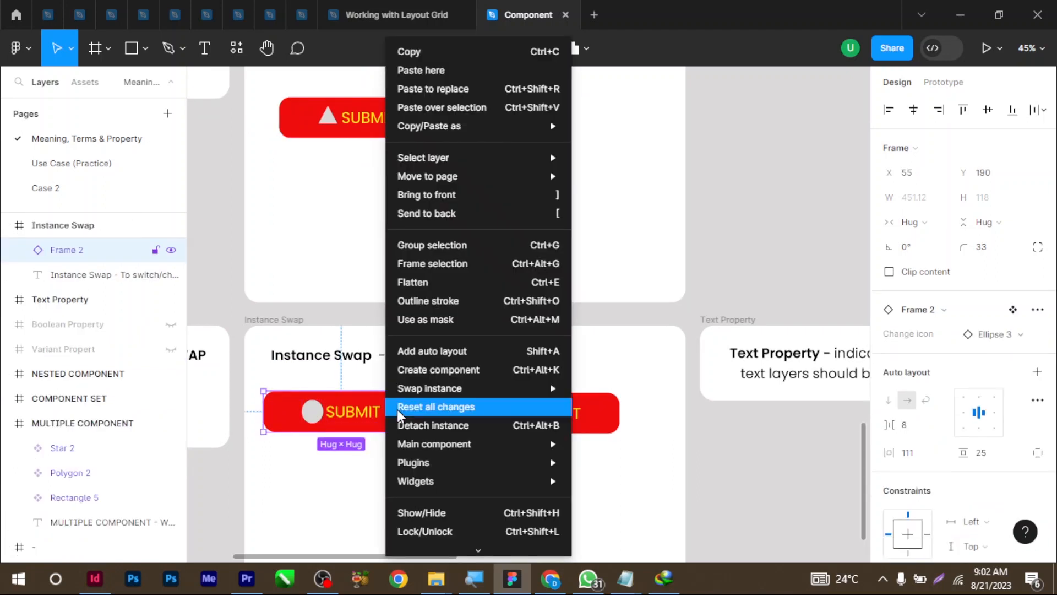
mouse_move(469, 442)
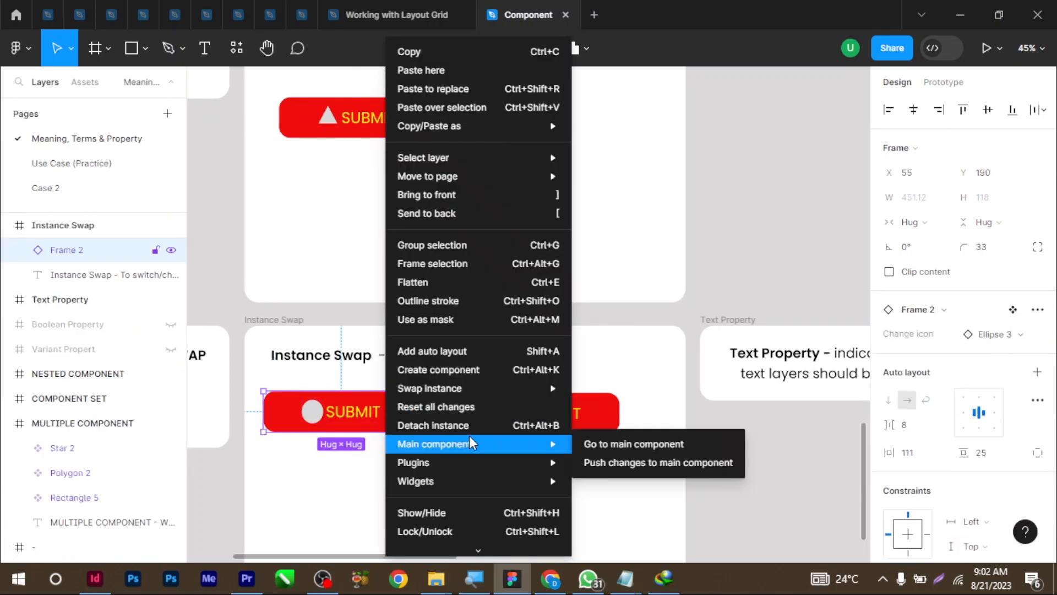
click(606, 448)
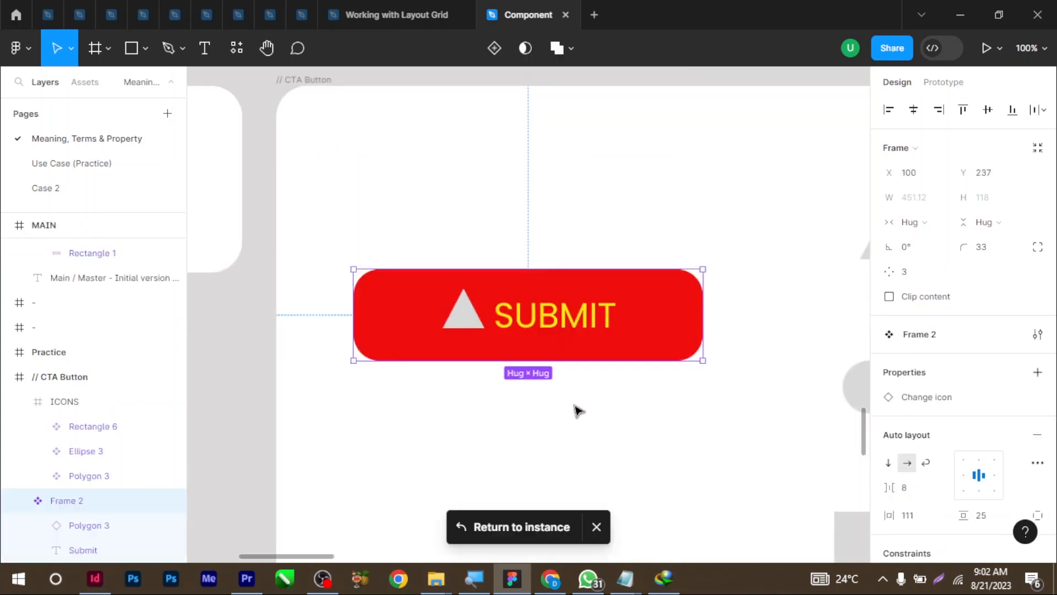
scroll(465, 379, down, 1)
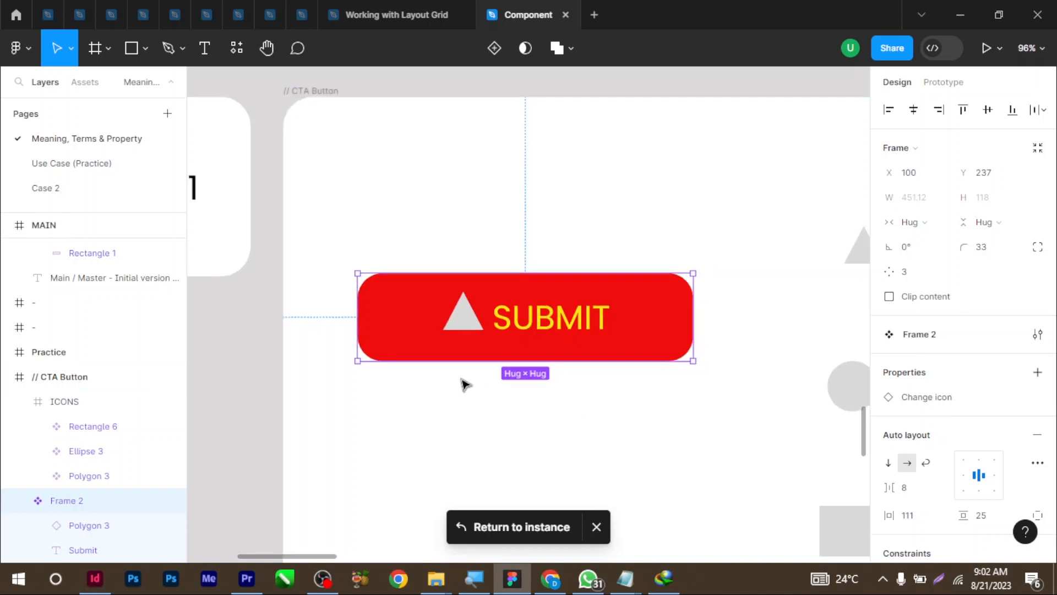
click(520, 530)
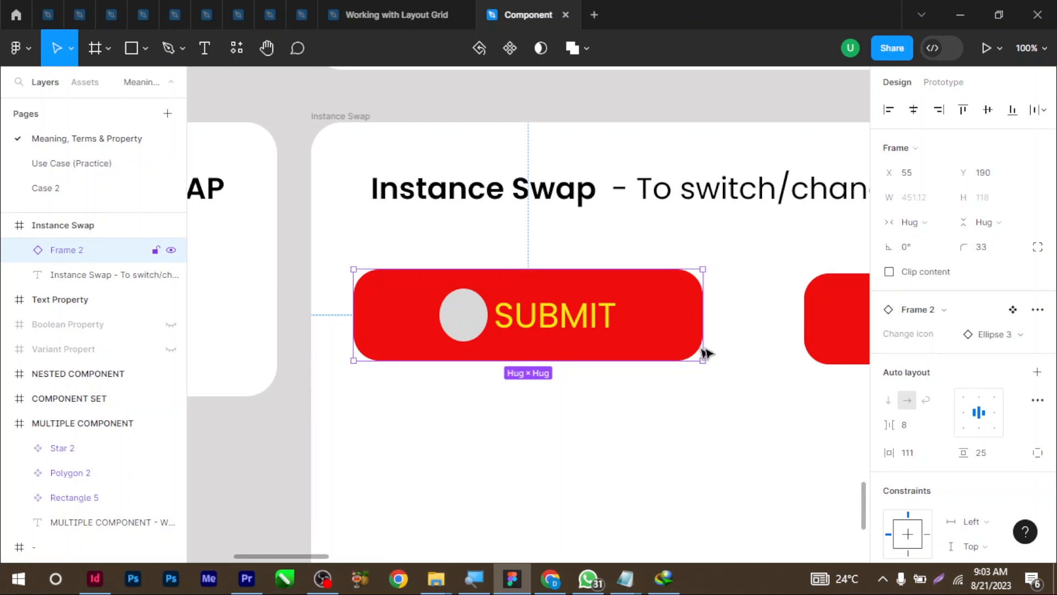
Select the Submit text layer in the instance and go to the red button's main component
drag(758, 338, 235, 320)
drag(596, 313, 894, 371)
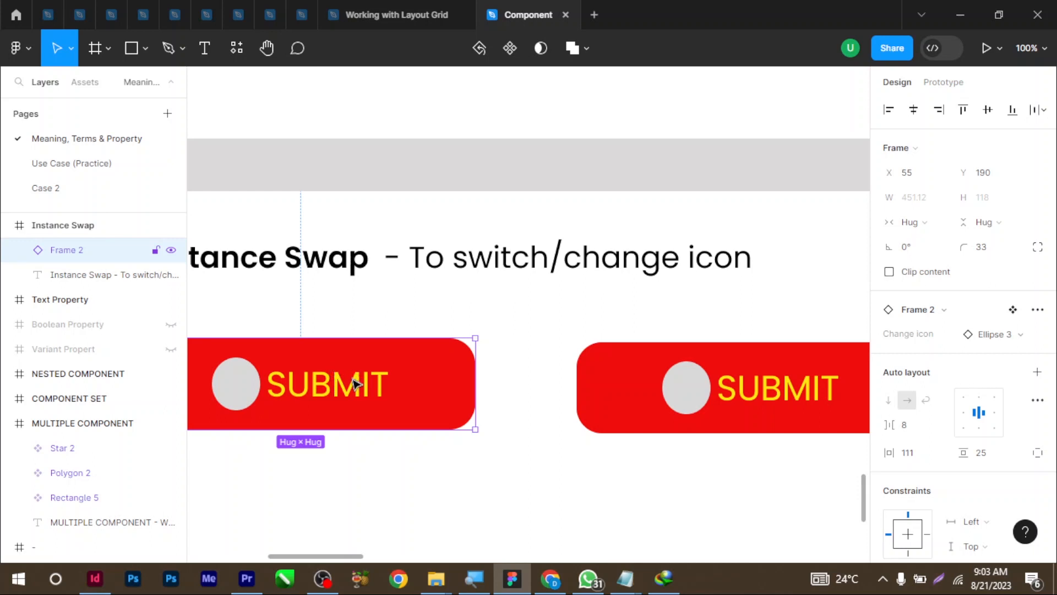
double_click(340, 389)
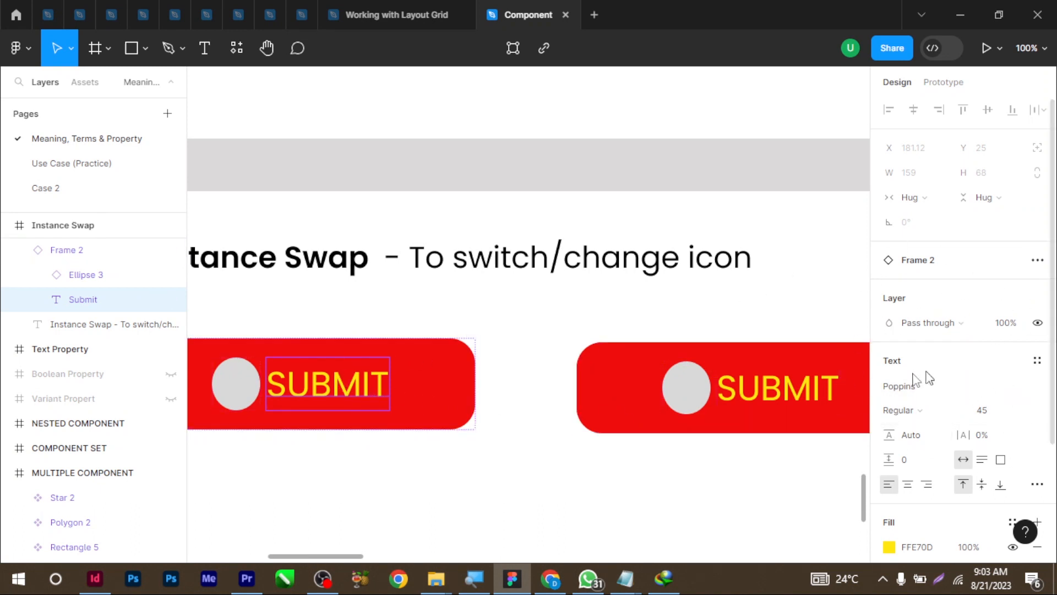
drag(456, 169, 517, 190)
right_click(478, 396)
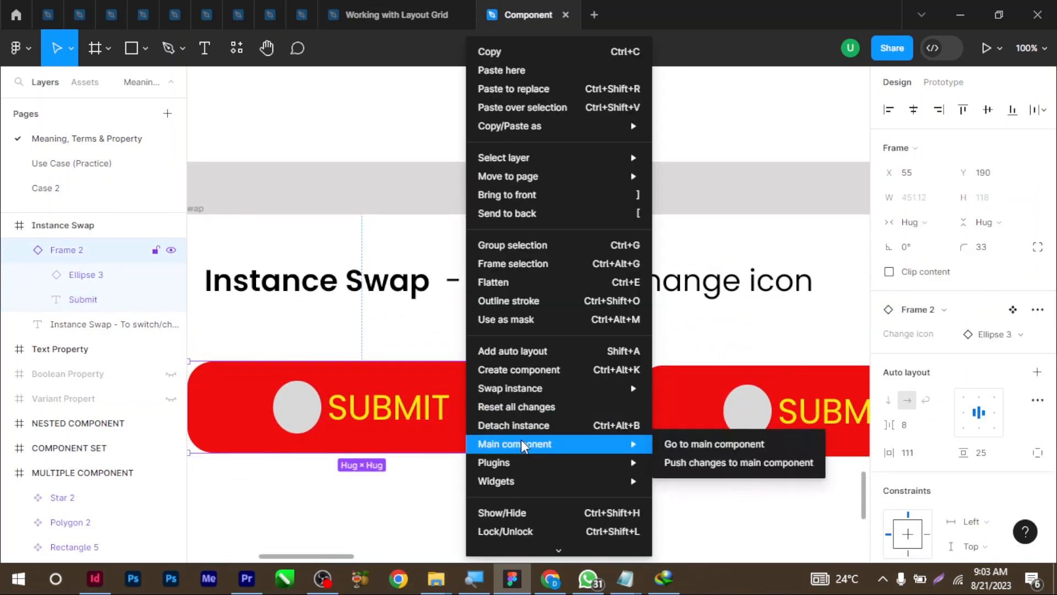
click(545, 449)
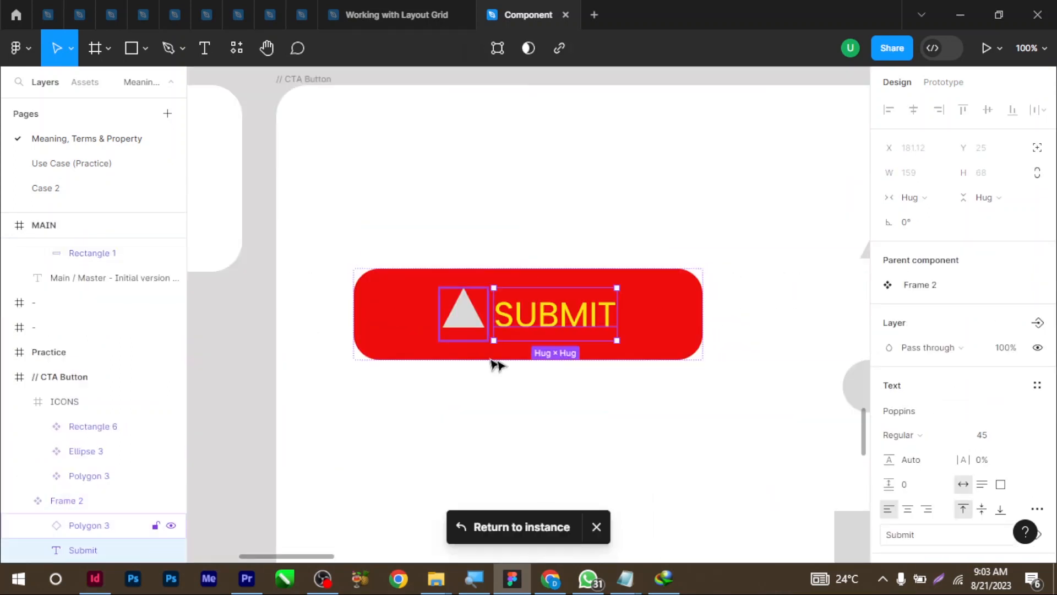
scroll(935, 306, down, 2)
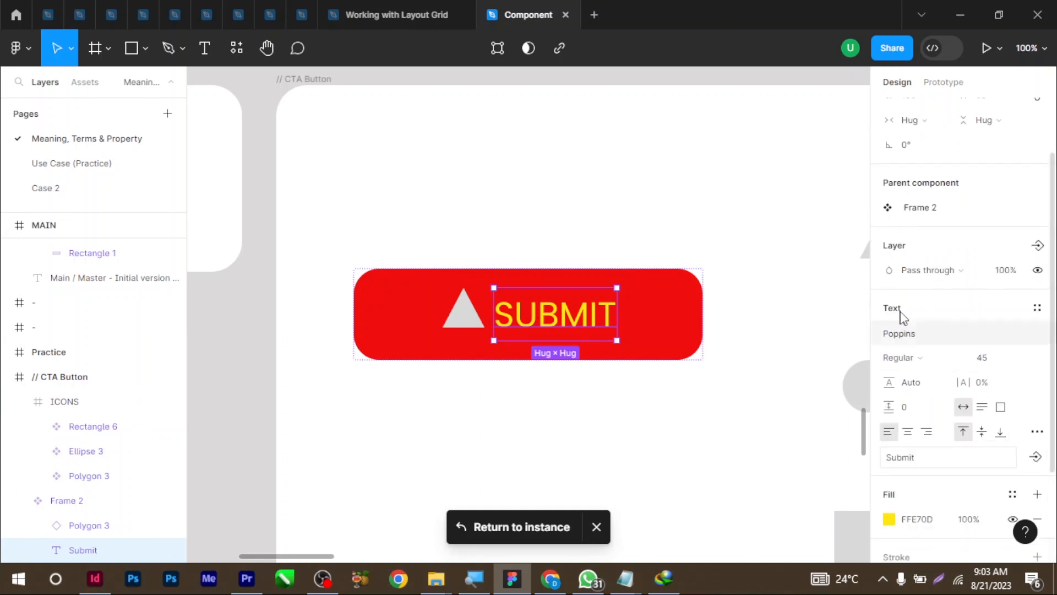
Link the label to a new text property named 'Change text' with default value Submit
click(1036, 457)
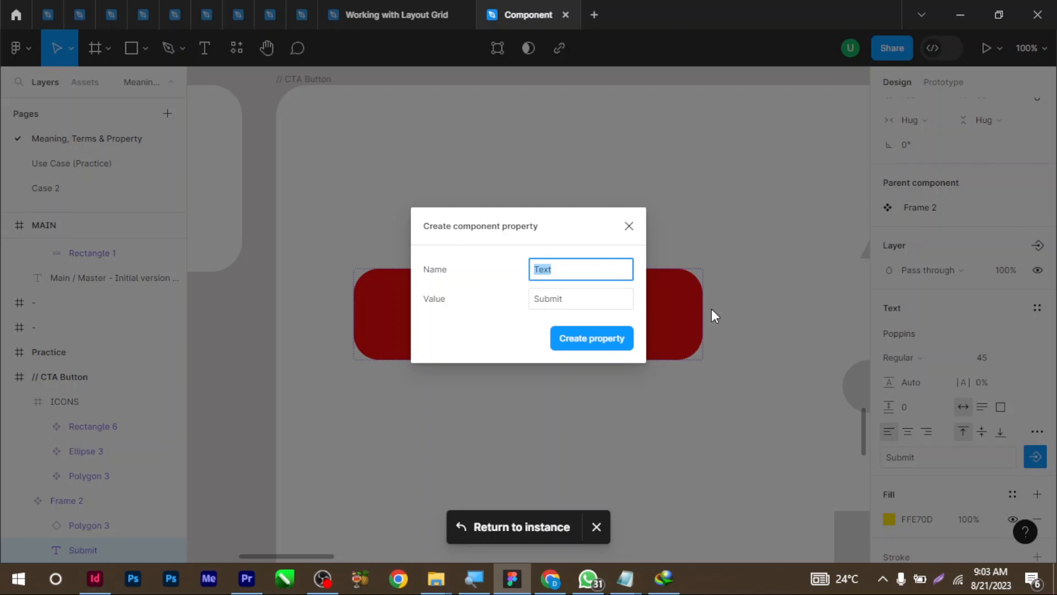
key(BackSpace)
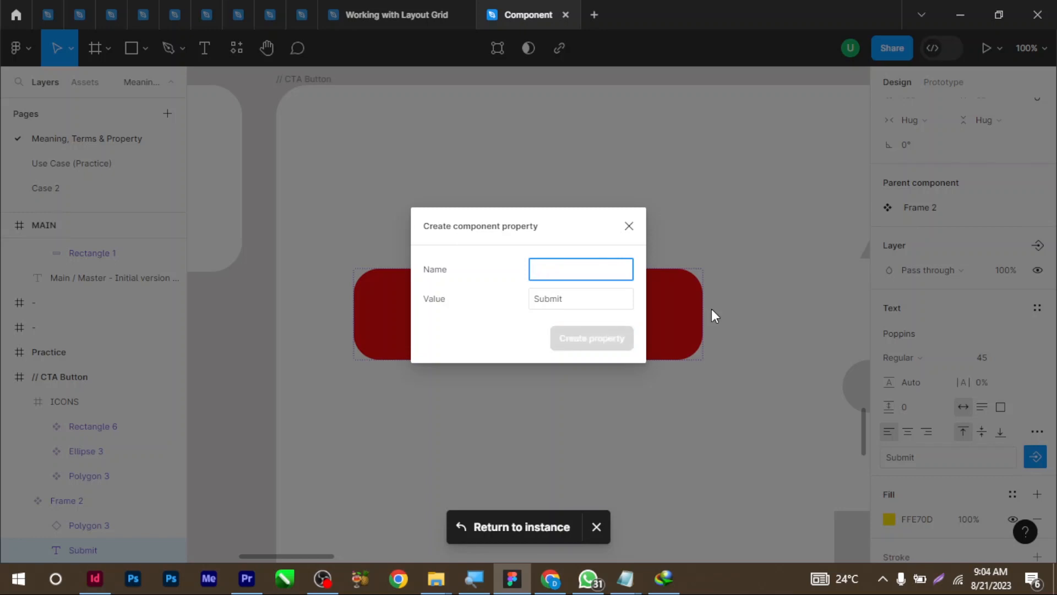
text(Change)
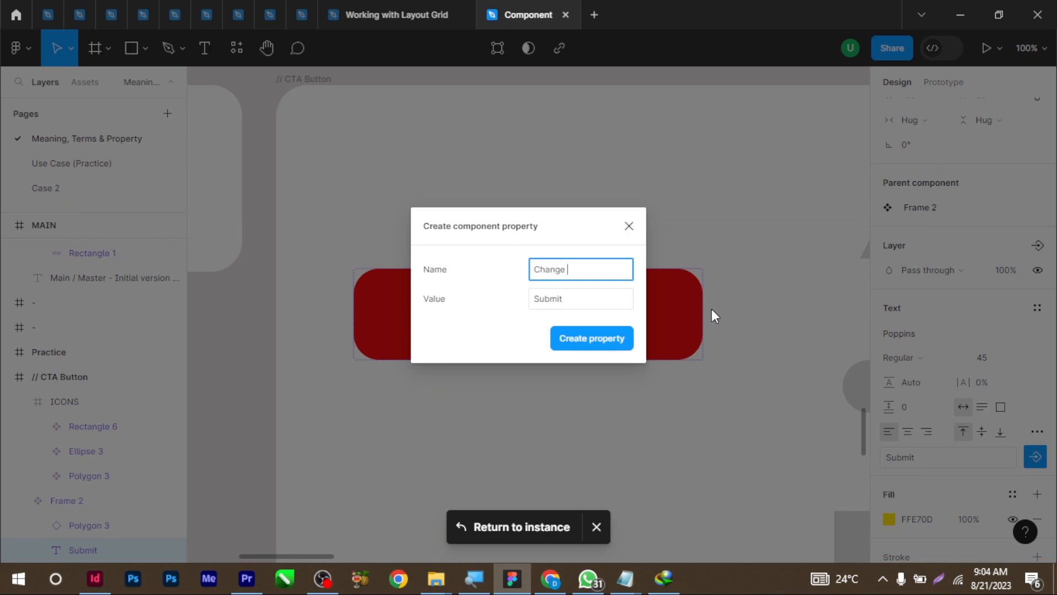
text( text)
click(524, 330)
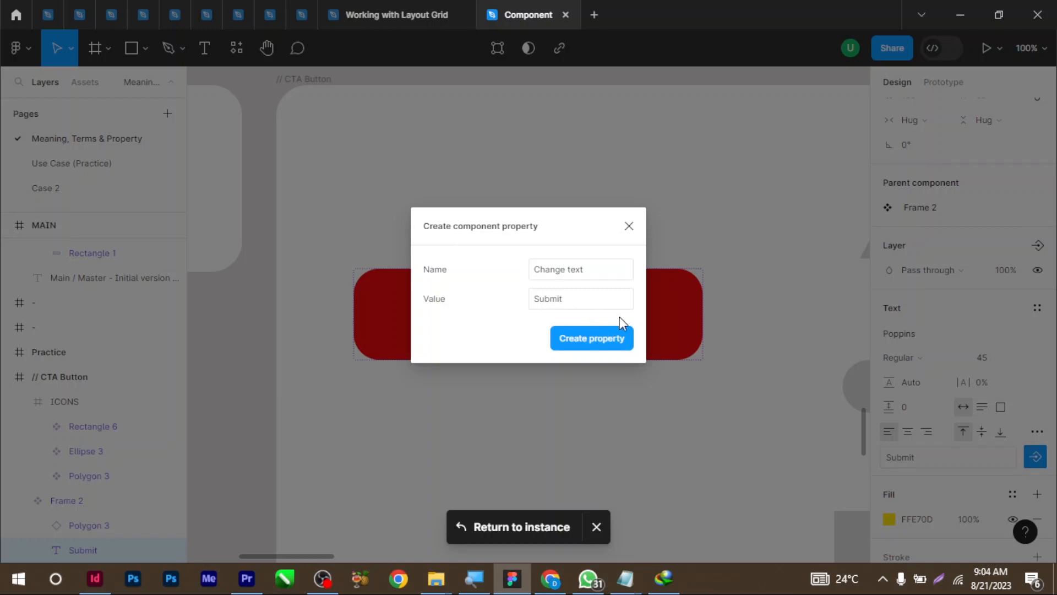
click(576, 339)
scroll(488, 301, down, 10)
scroll(490, 302, up, 1)
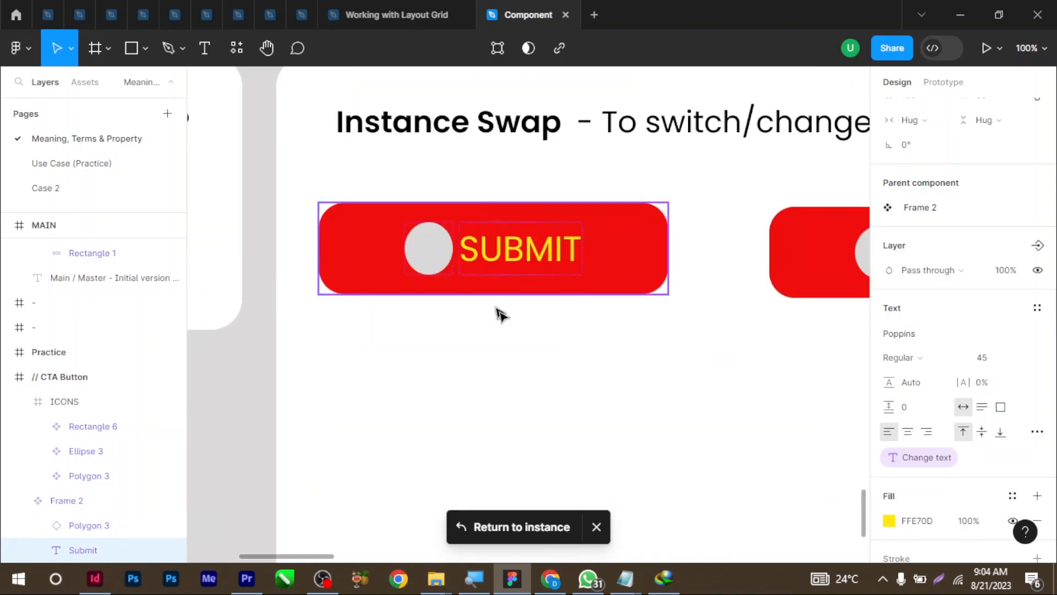
Set the SUBMIT instance's Change text value to 'retrieve' so it reads RETRIEVE
click(616, 271)
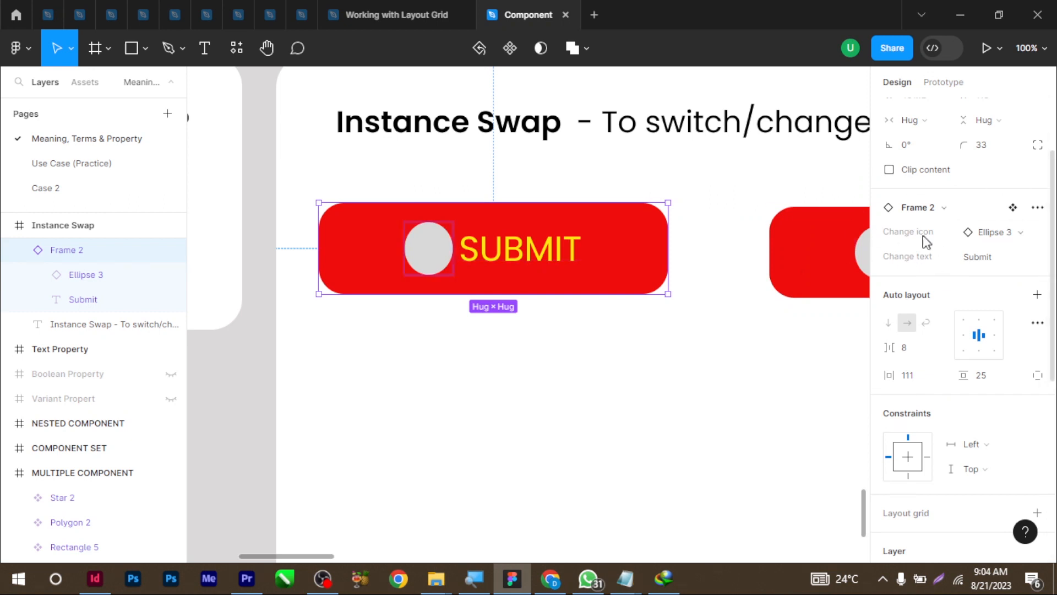
click(938, 262)
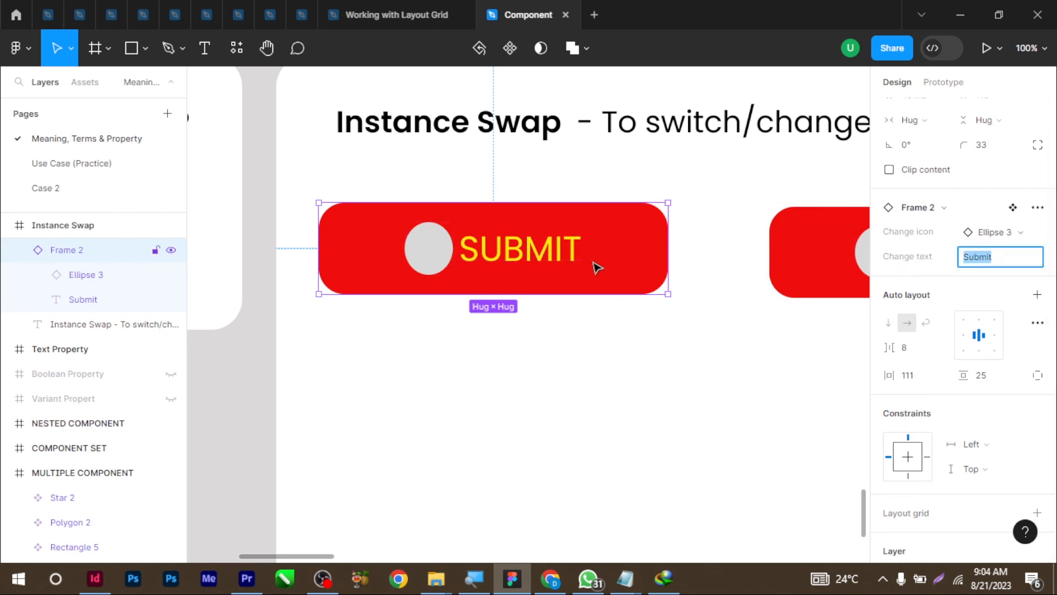
click(1016, 257)
double_click(985, 262)
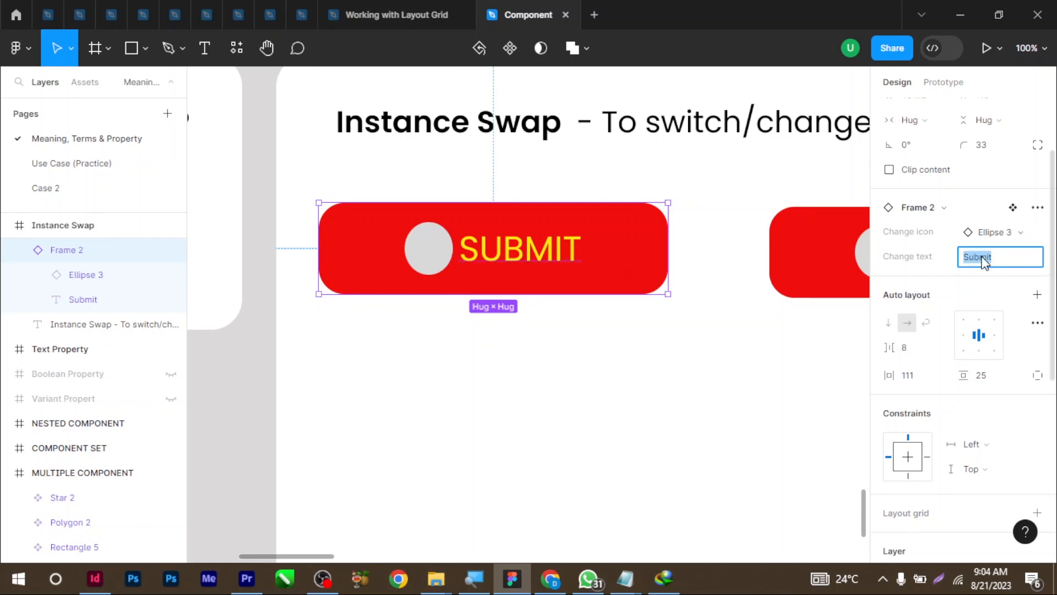
text(retrieve)
key(Return)
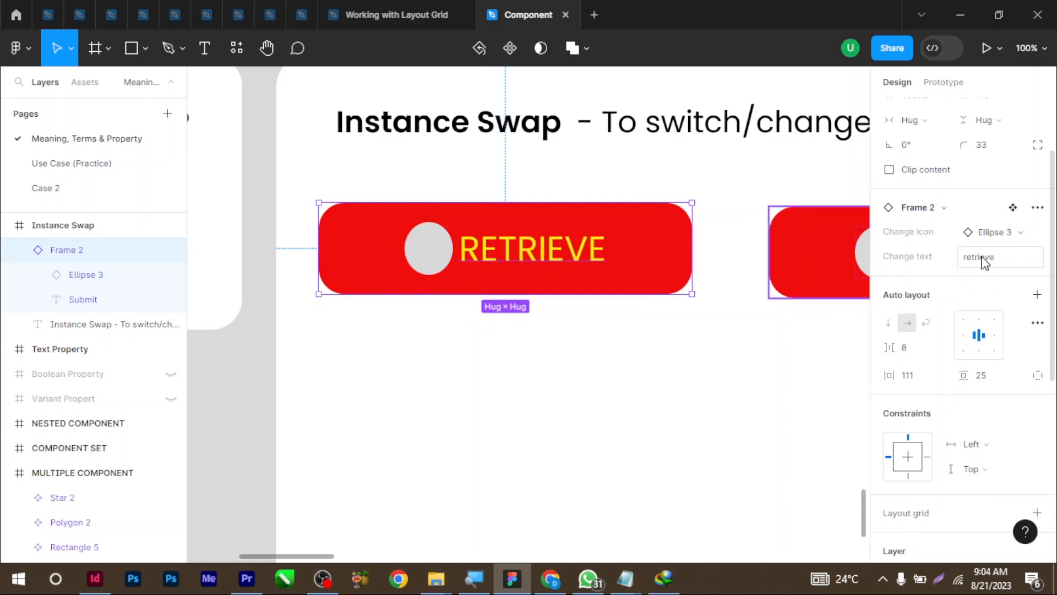
Duplicate the RETRIEVE button below the original and change the copy's label to CLOSE
drag(637, 276, 653, 455)
click(993, 259)
double_click(993, 258)
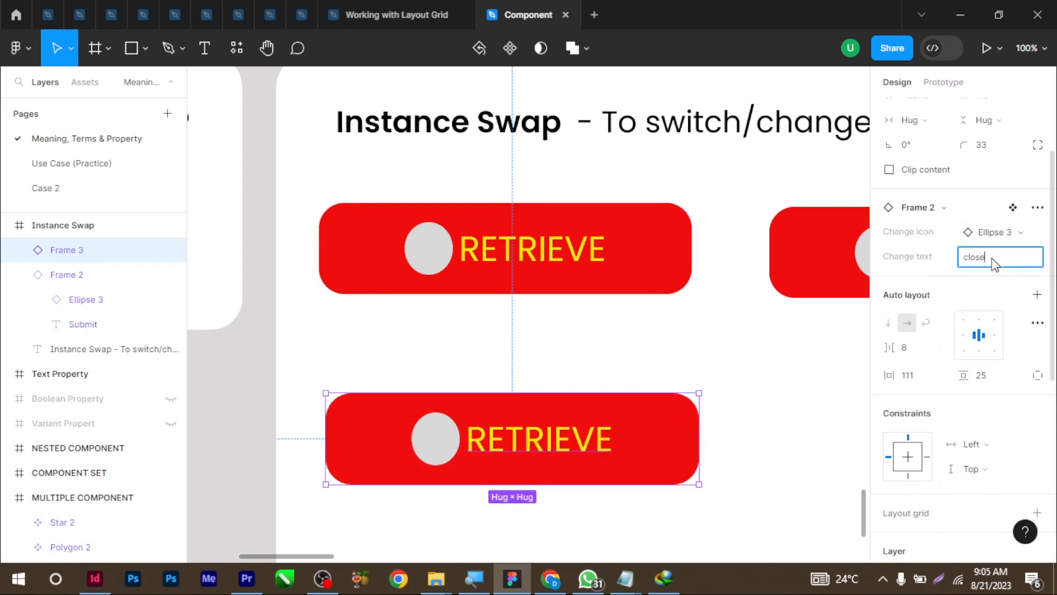
key(Return)
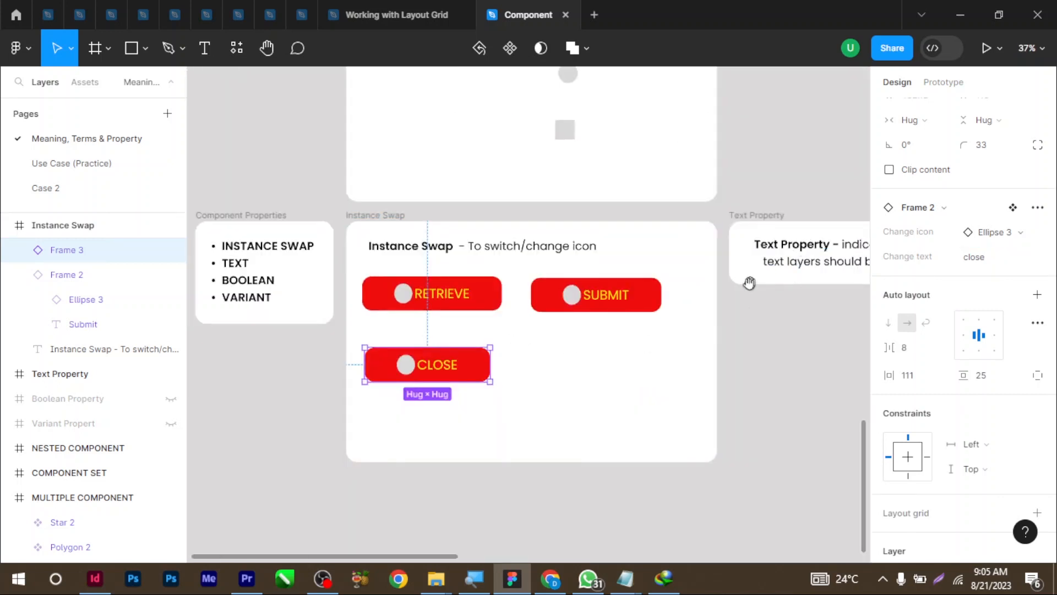
scroll(749, 283, right, 3)
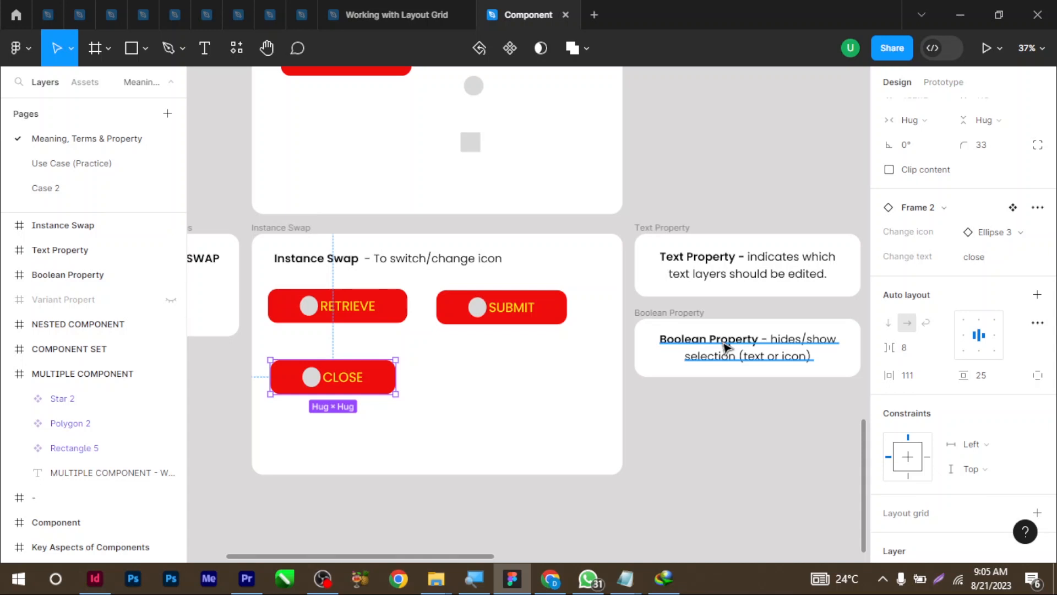
Zoom to the original SUBMIT button with Shift+2 and select its triangle icon
scroll(352, 176, up, 2)
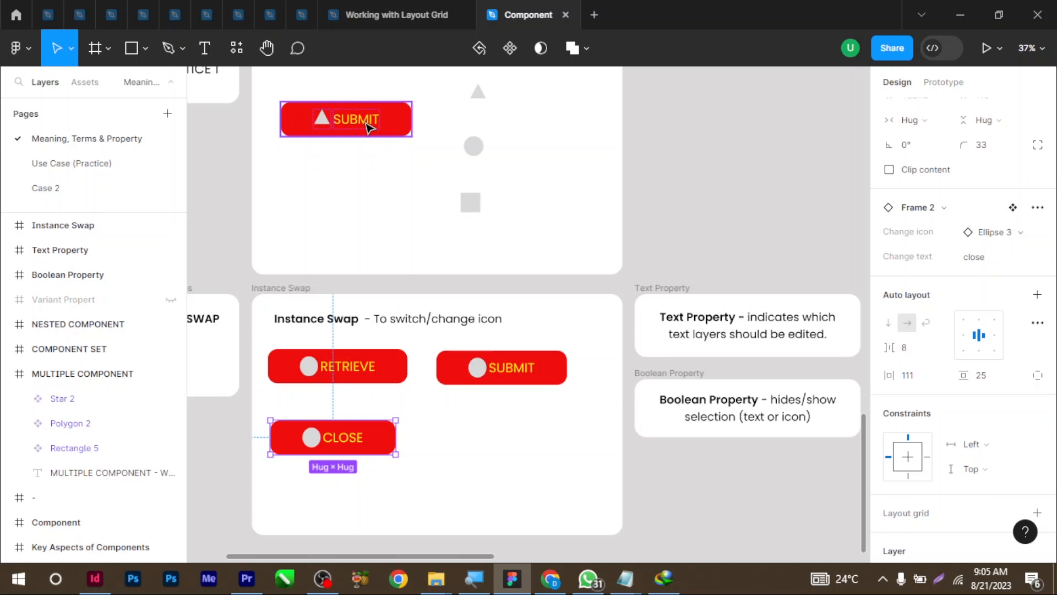
click(326, 123)
key(shift+2)
double_click(426, 316)
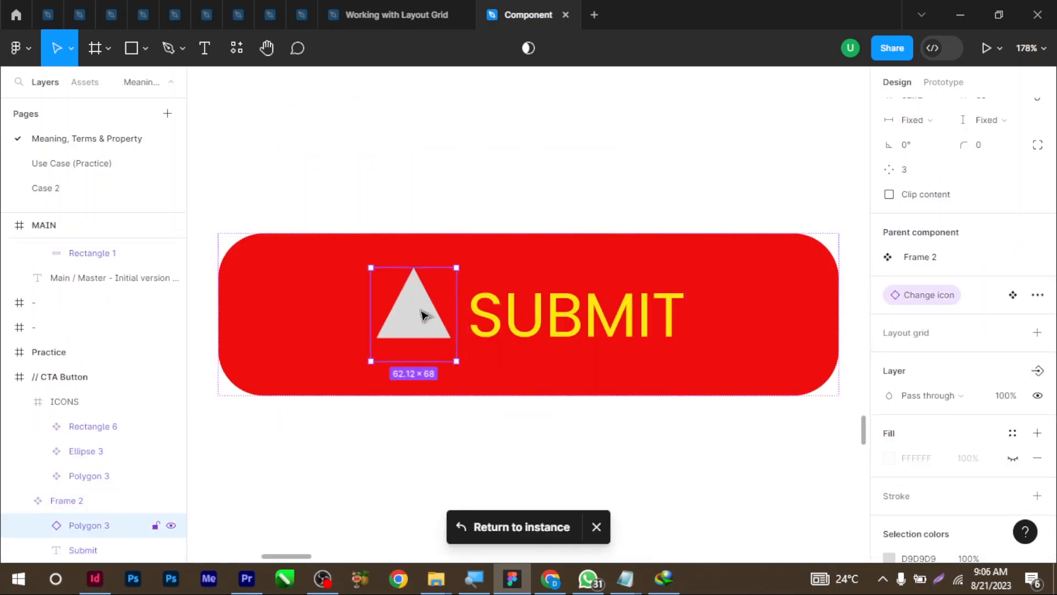
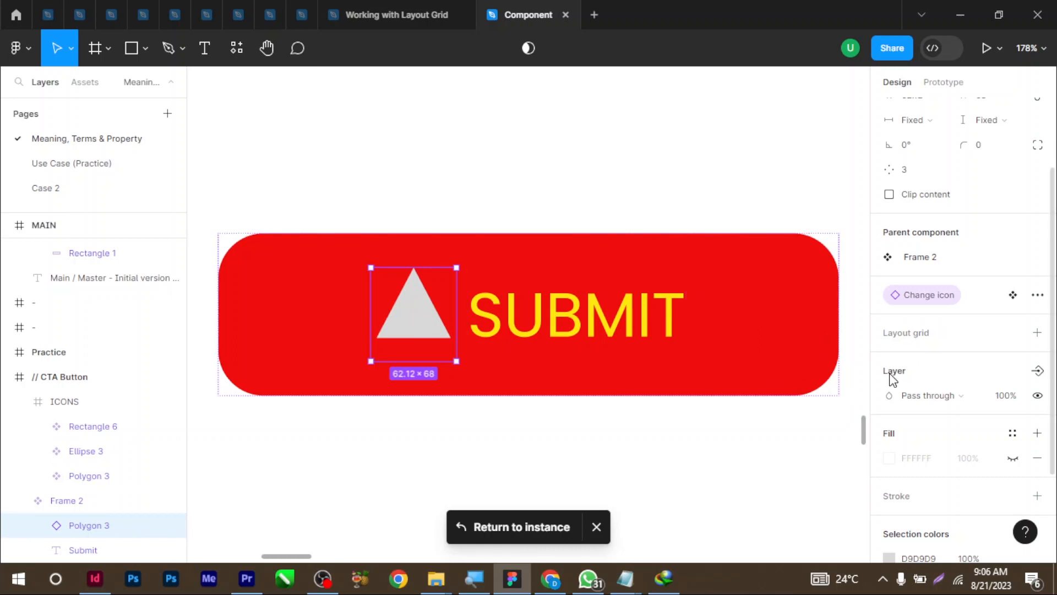
Create a boolean 'Show icon' property on the triangle icon with default value True
click(1037, 373)
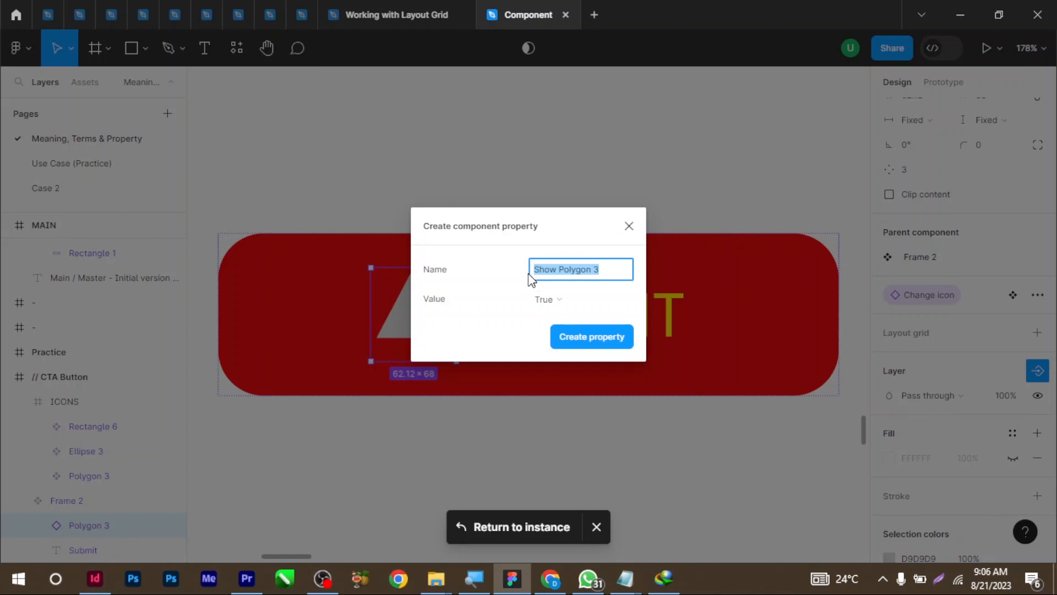
key(BackSpace)
text(Show icon)
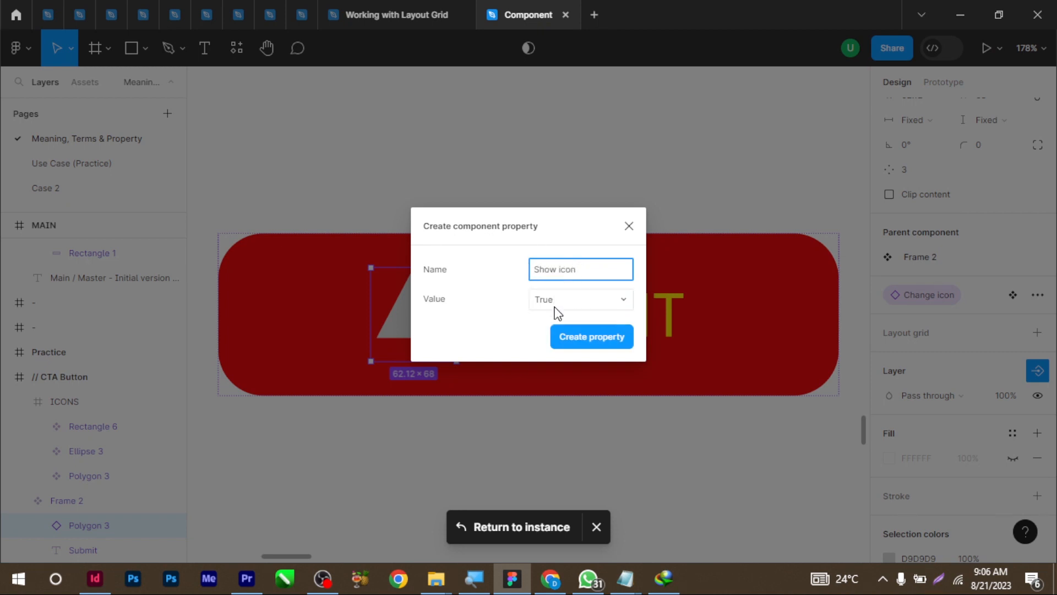
double_click(553, 269)
text(hide)
click(577, 298)
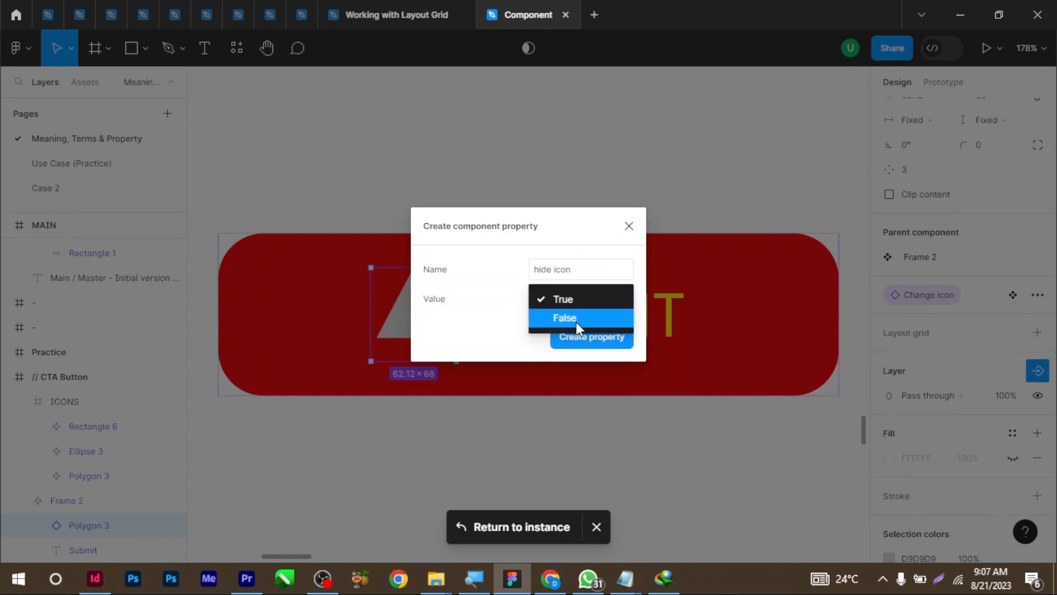
click(575, 318)
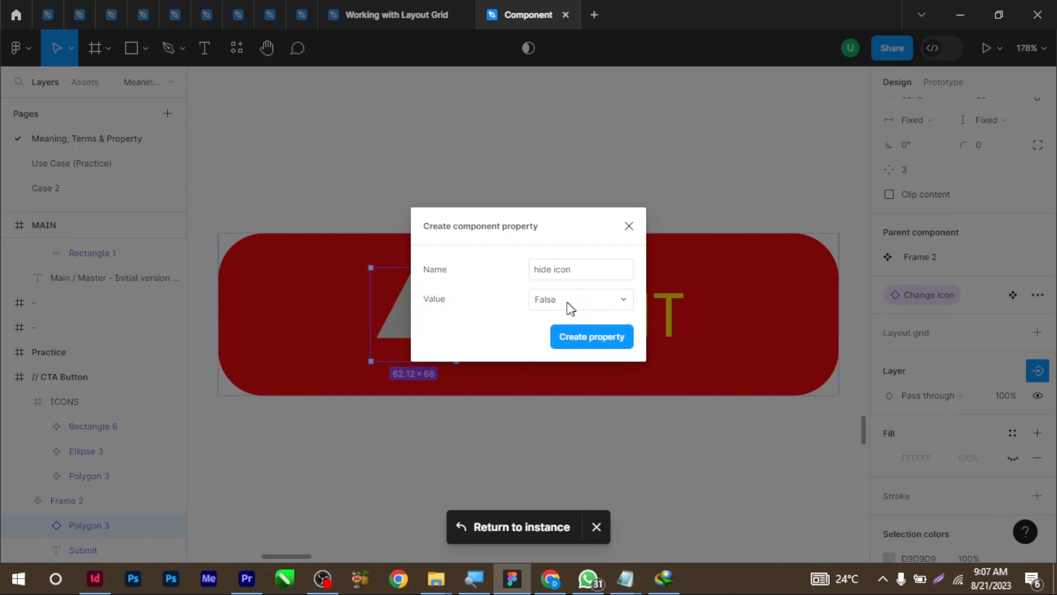
click(552, 272)
click(553, 279)
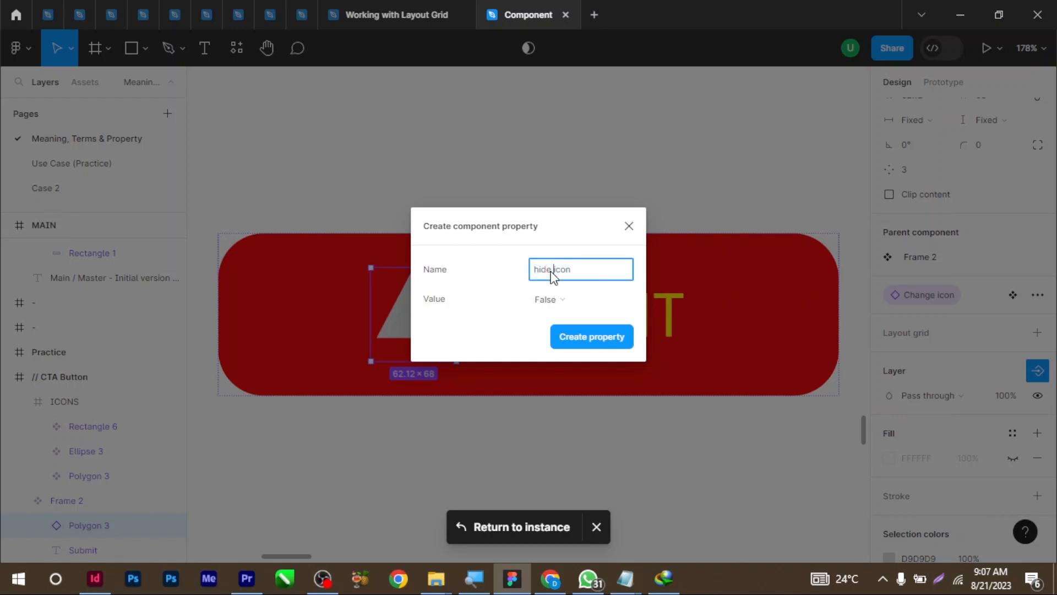
click(555, 301)
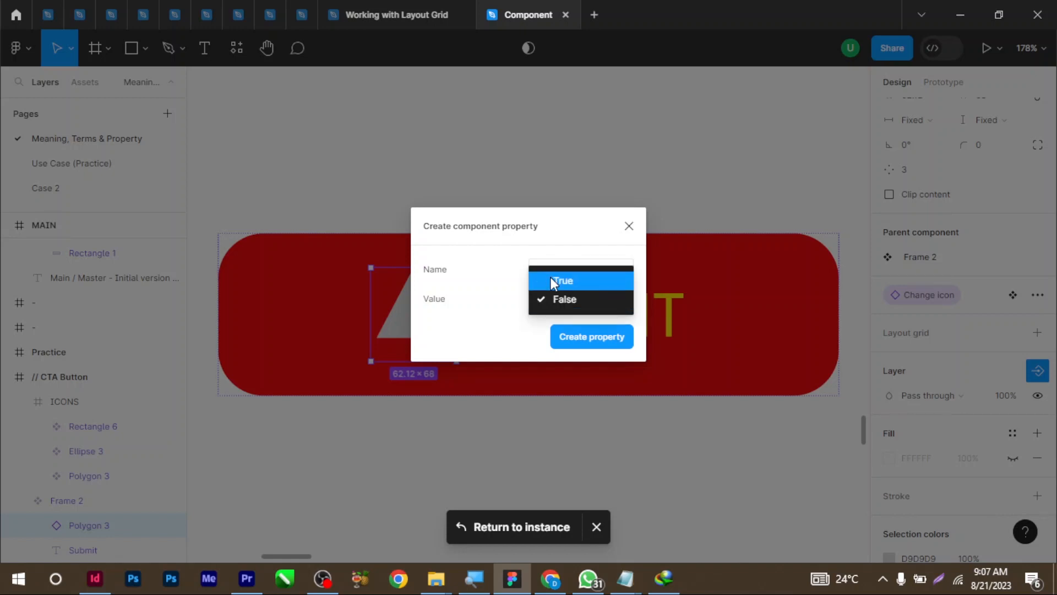
click(551, 279)
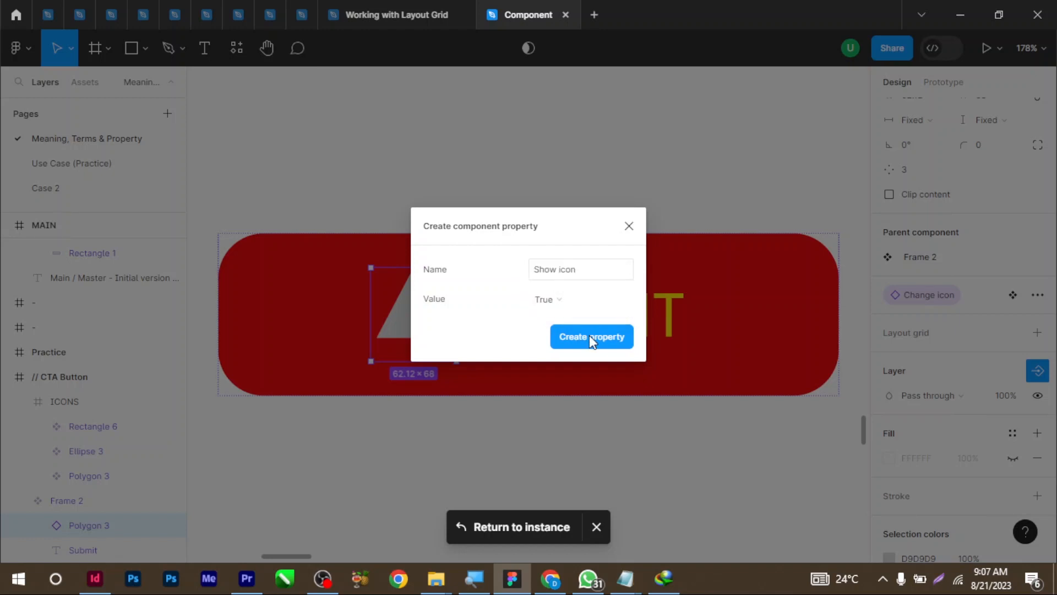
click(589, 336)
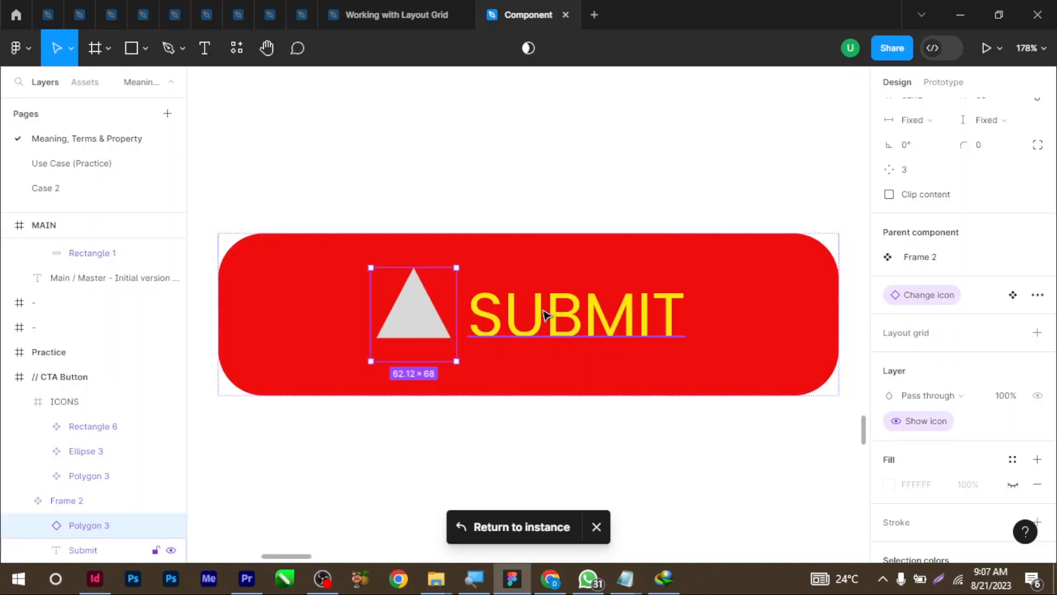
Add a boolean 'Show text' property to the SUBMIT text layer, default True
click(517, 332)
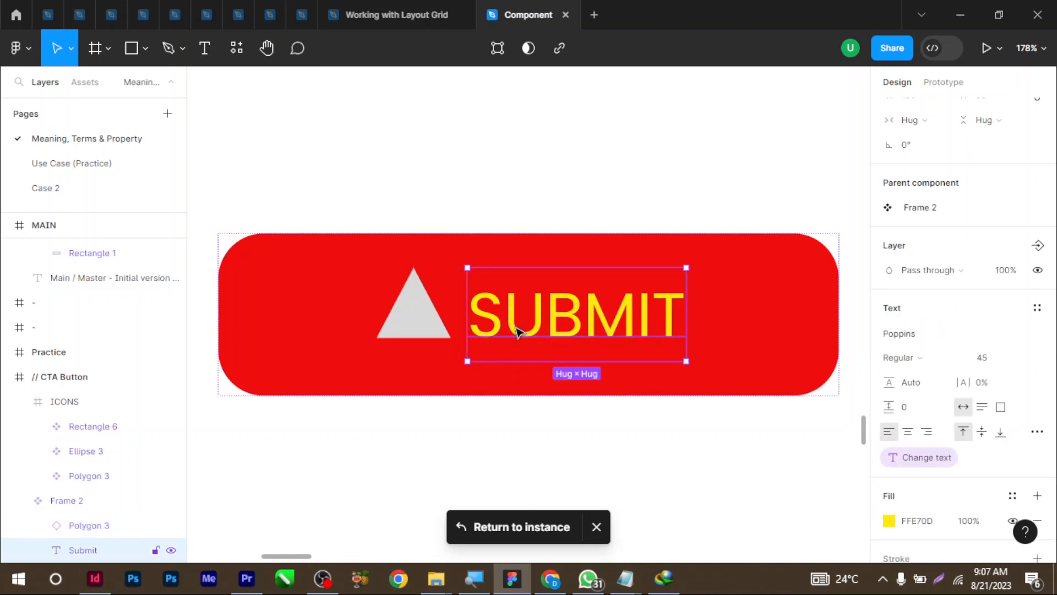
click(1037, 246)
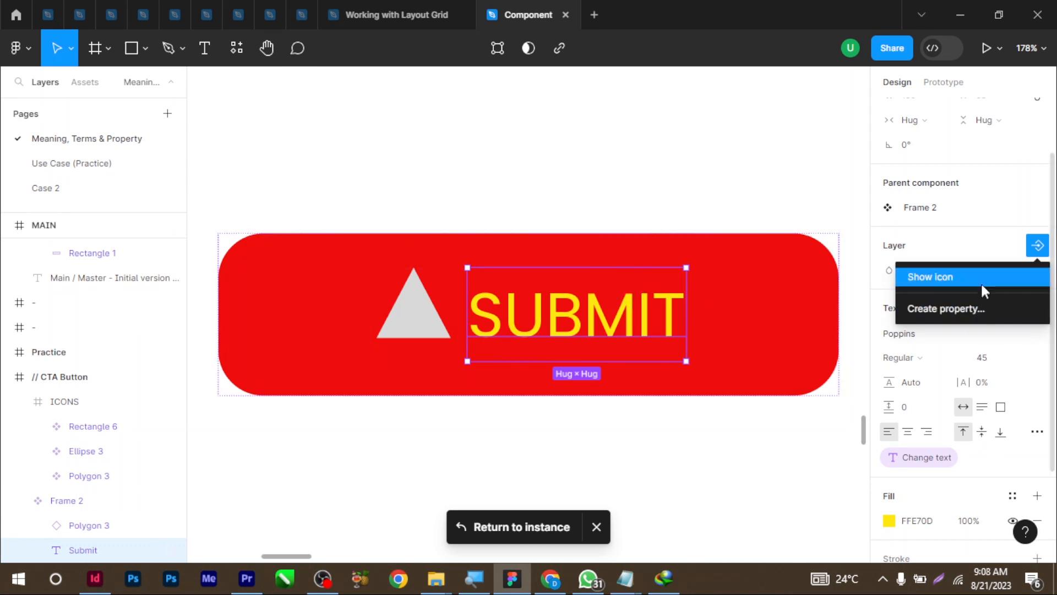
click(953, 309)
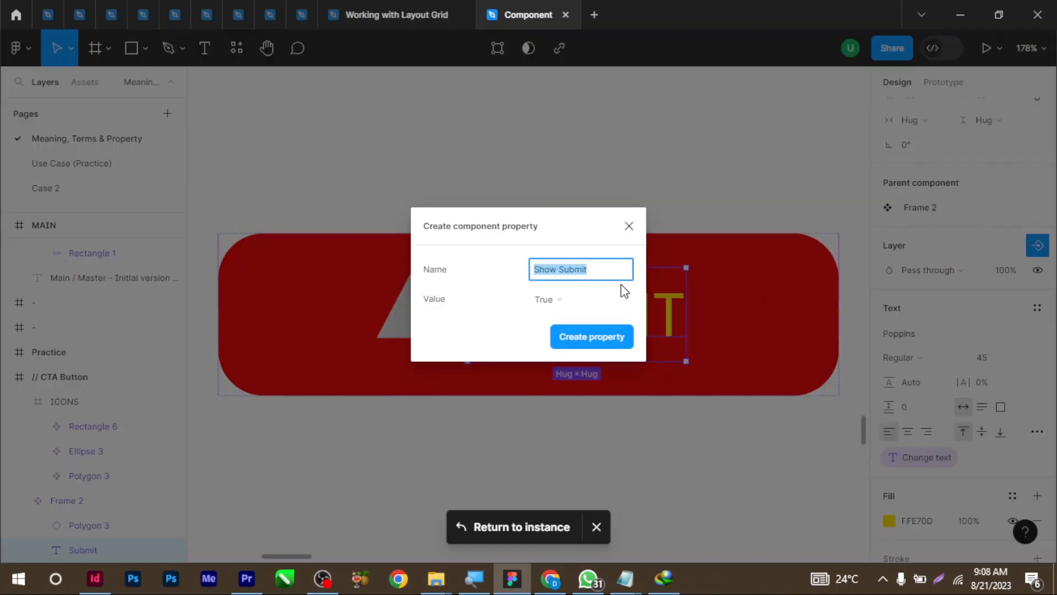
click(606, 274)
key(BackSpace)
text(text)
click(579, 338)
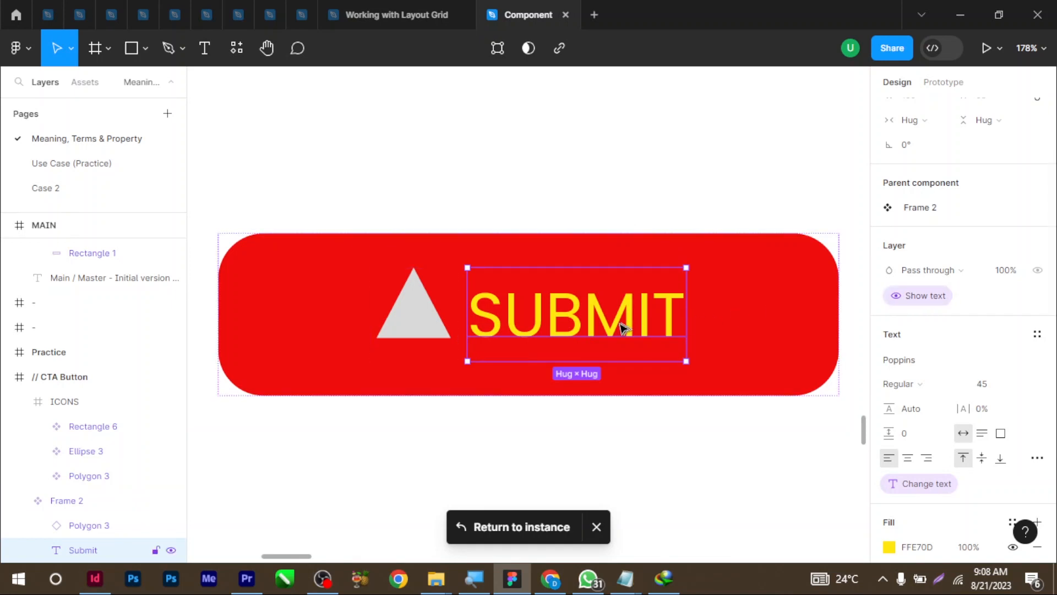
click(435, 324)
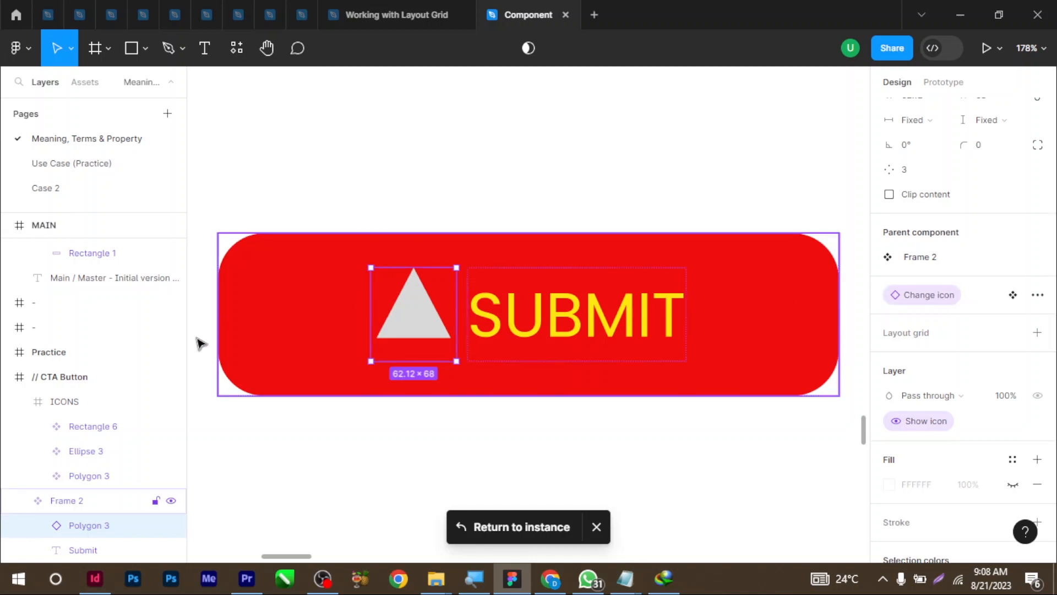
On the CLOSE instance, switch Show icon and Show text off and back on
scroll(384, 358, down, 1)
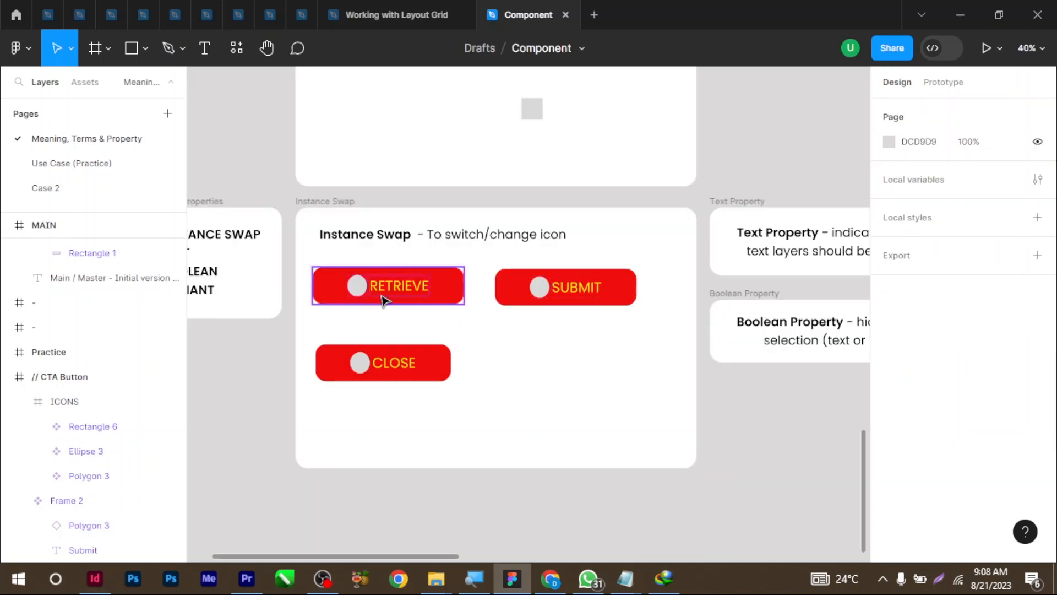
click(419, 300)
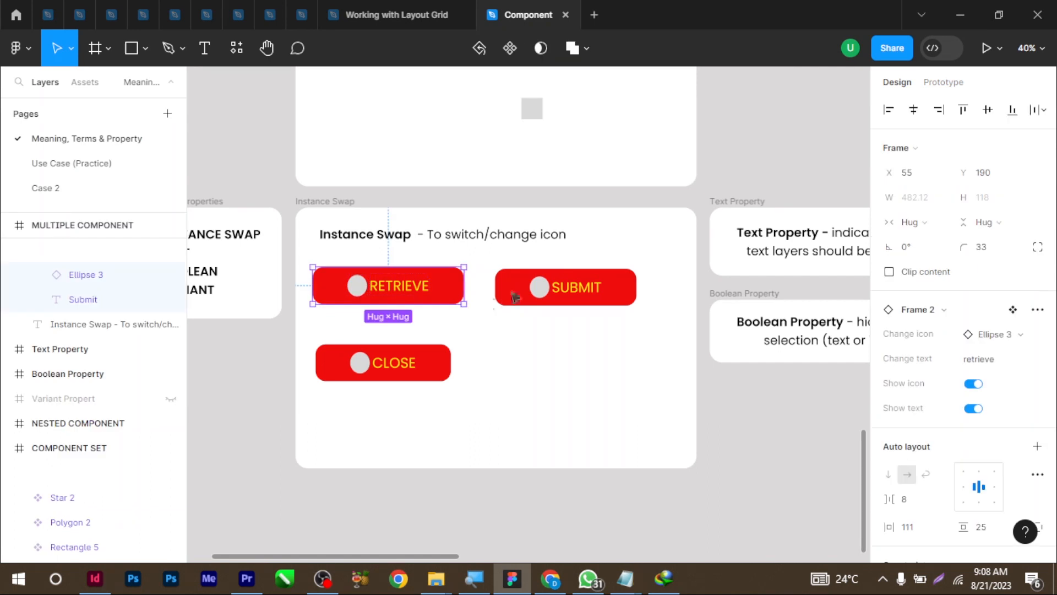
click(512, 296)
click(392, 362)
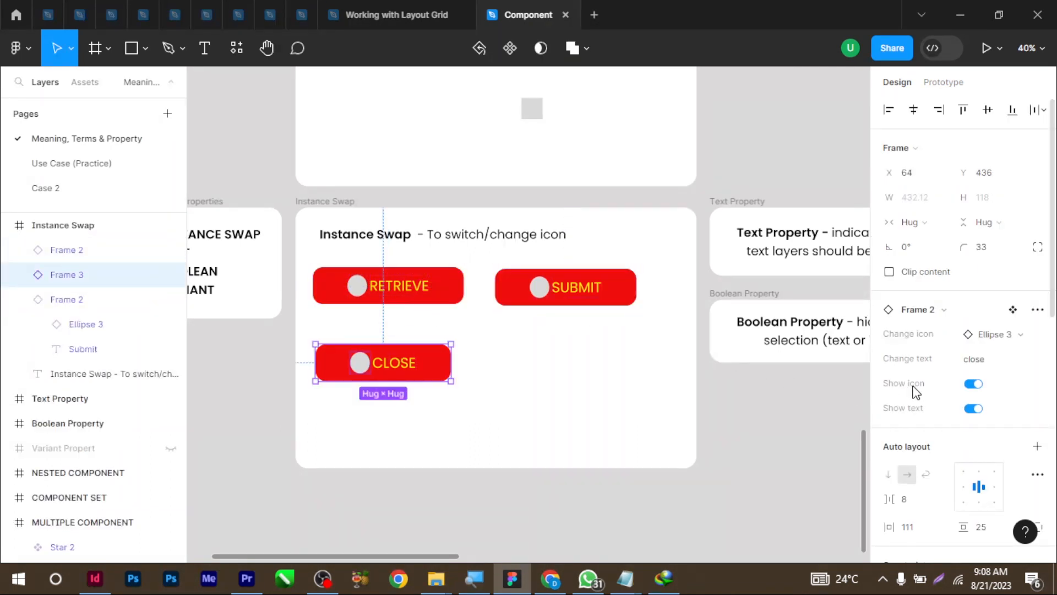
click(973, 385)
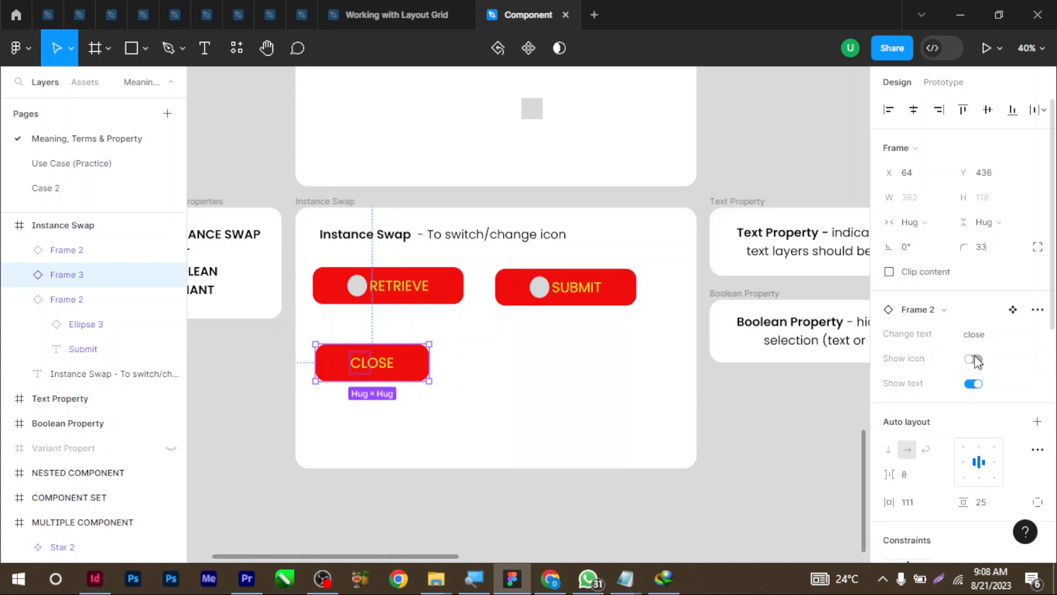
click(974, 360)
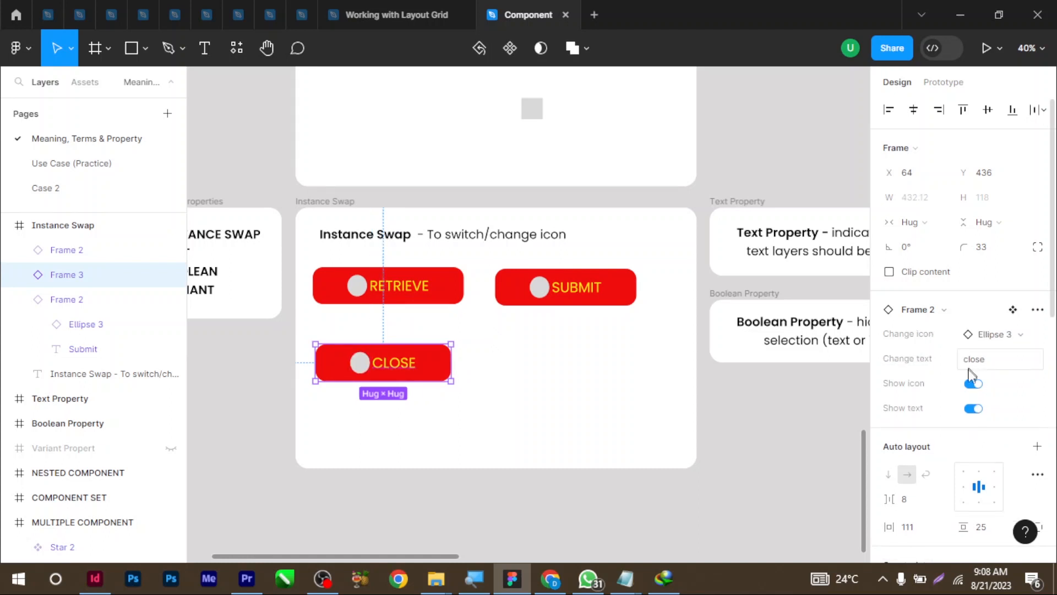
click(973, 409)
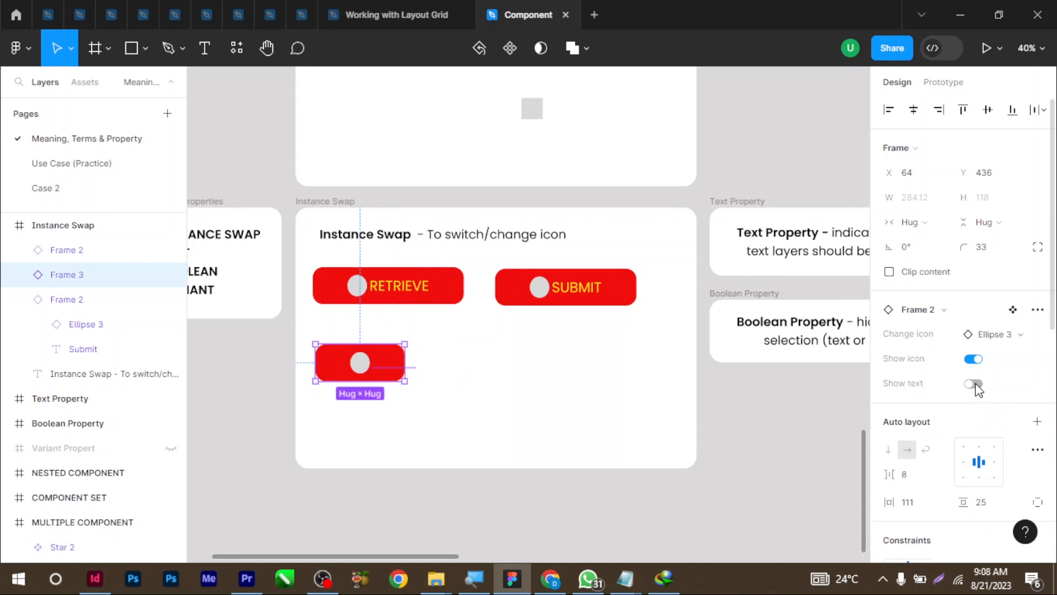
click(973, 384)
Pan over to the Variant Property description card and select it
click(595, 300)
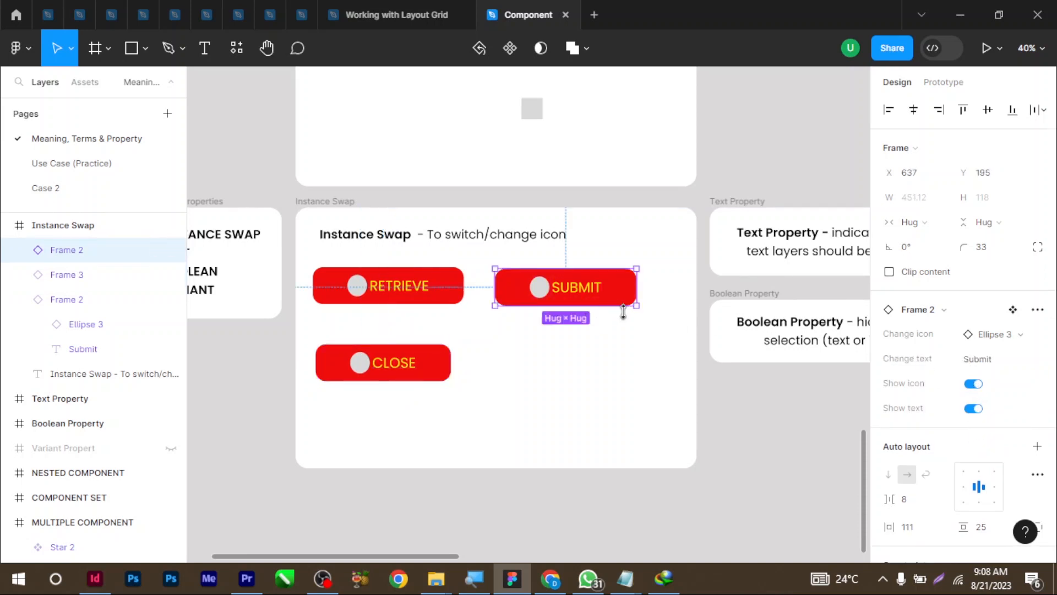
click(427, 376)
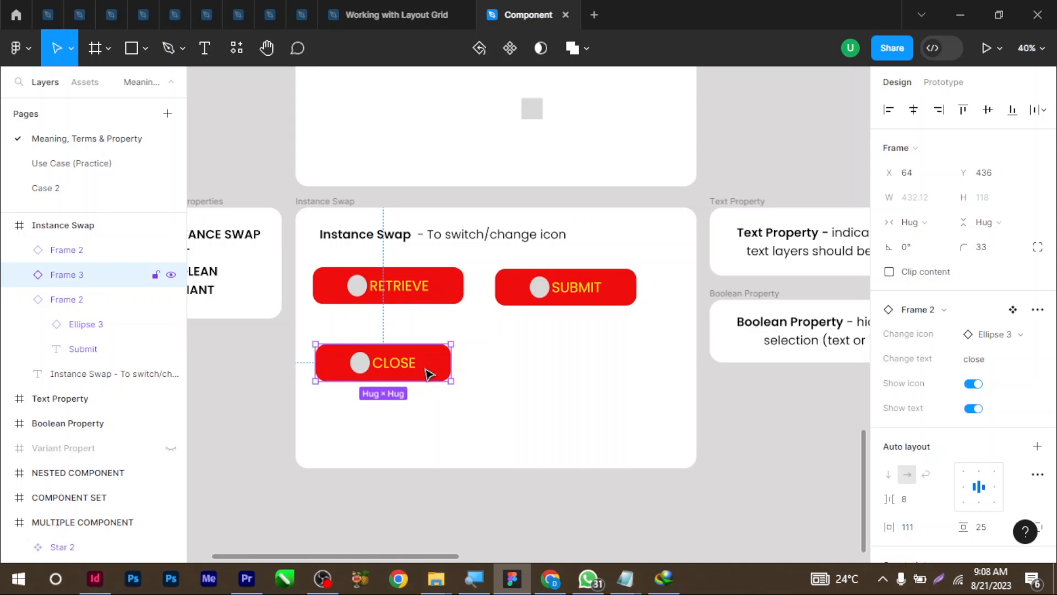
scroll(462, 373, right, 5)
scroll(463, 372, down, 1)
click(501, 370)
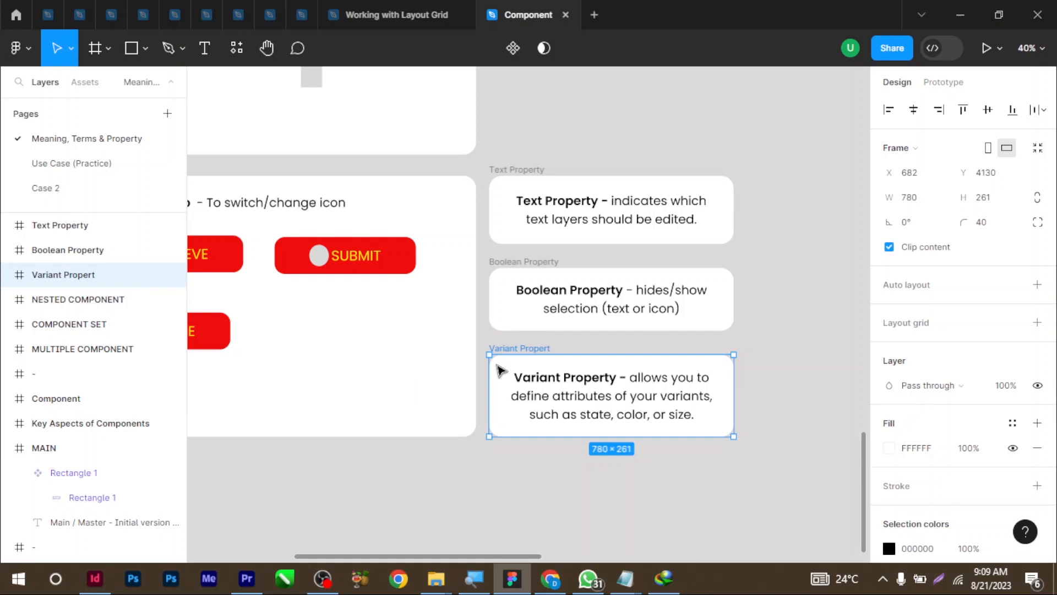
Select the SUBMIT main component in the CTA Button frame and add Variant2
scroll(403, 214, up, 3)
scroll(404, 215, left, 3)
click(404, 165)
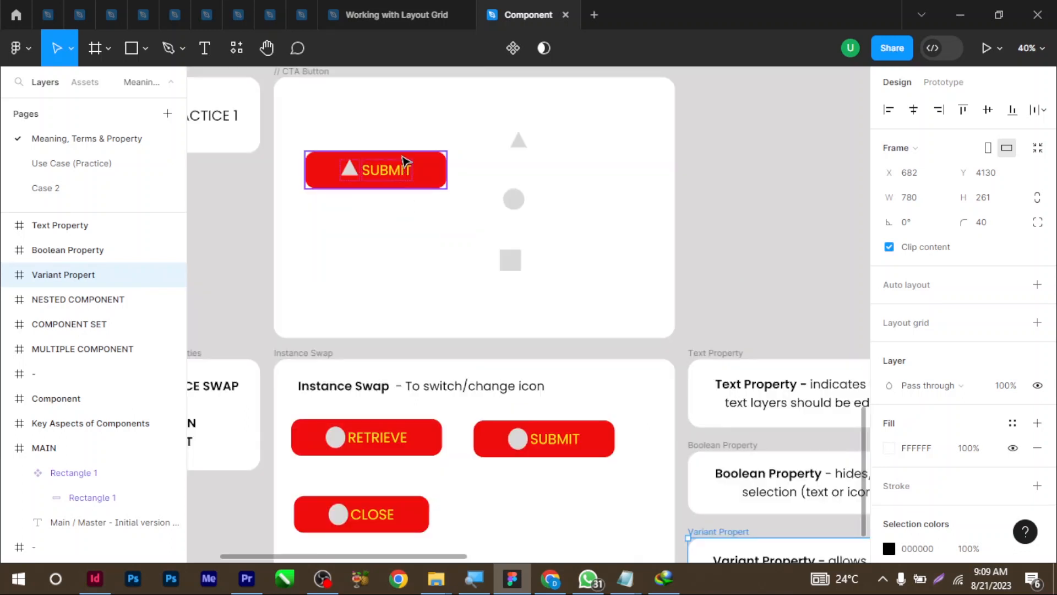
scroll(435, 163, left, 1)
scroll(435, 162, down, 1)
click(468, 159)
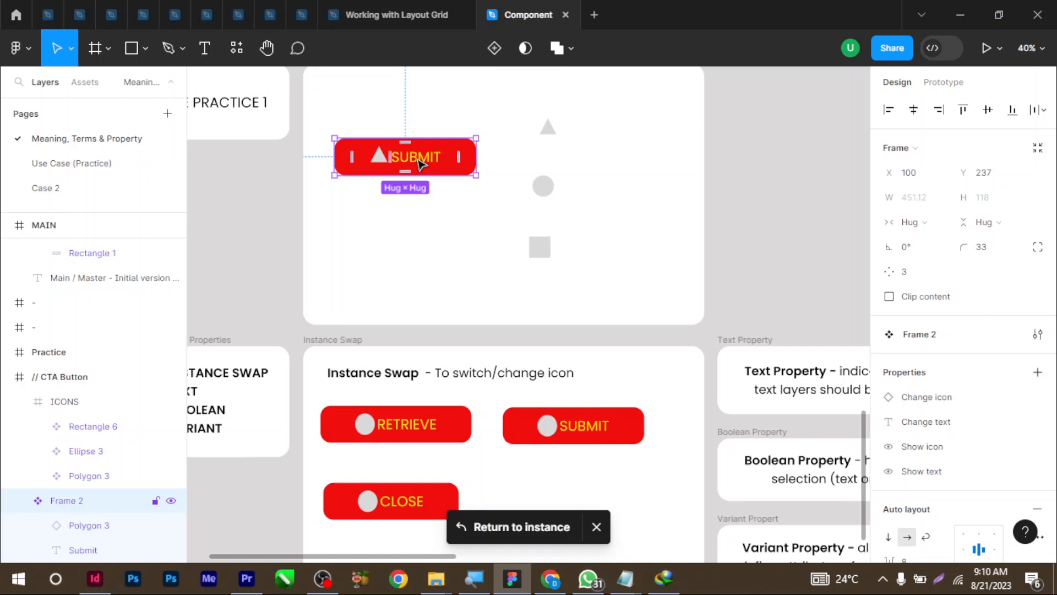
click(495, 48)
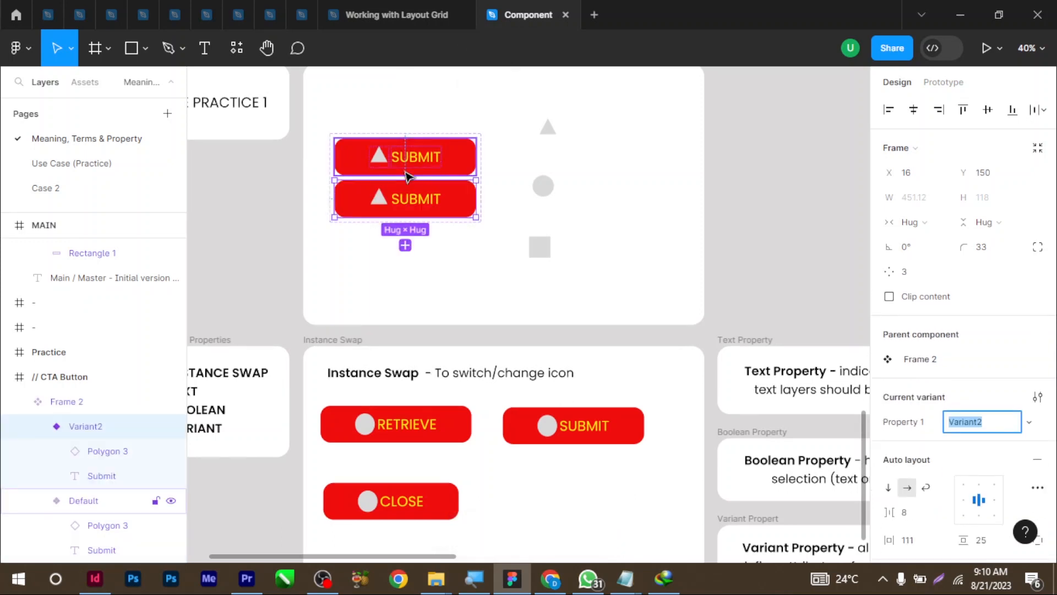
scroll(405, 172, up, 3)
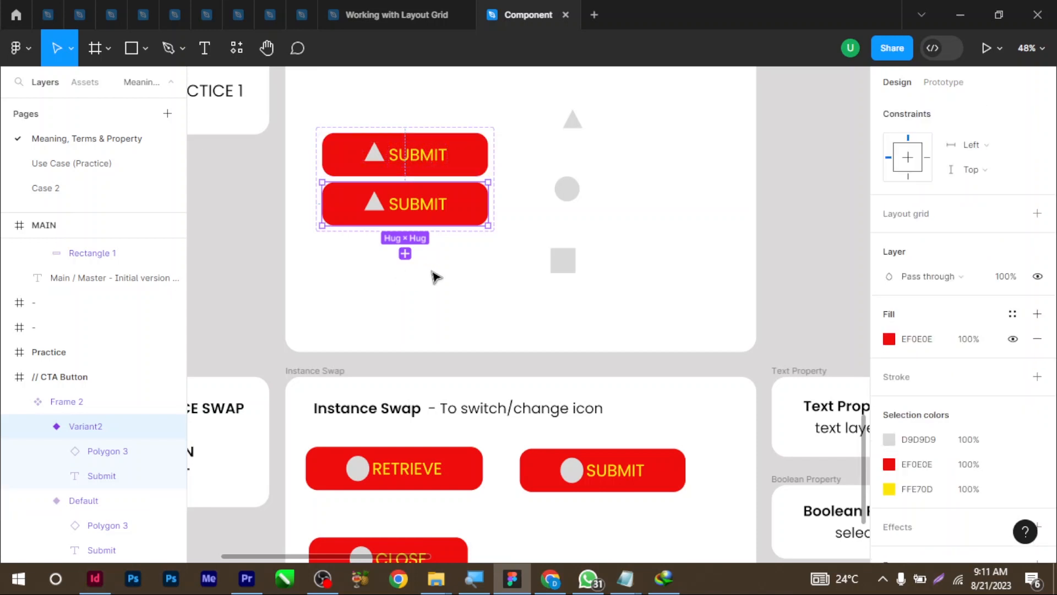
Change the lower SUBMIT variant's fill from red to blue 0E0BB6
click(431, 277)
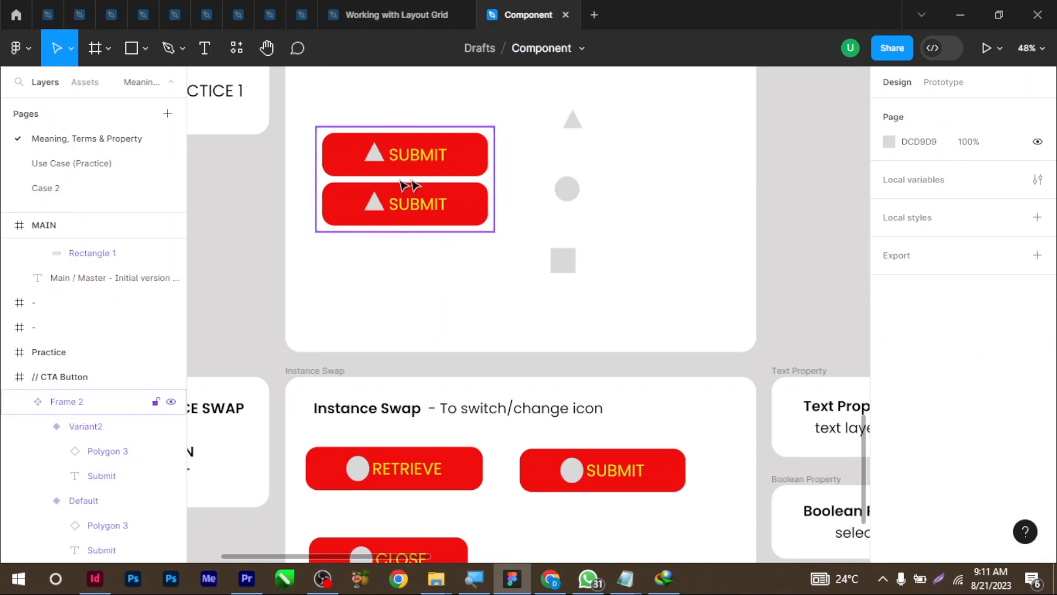
click(467, 208)
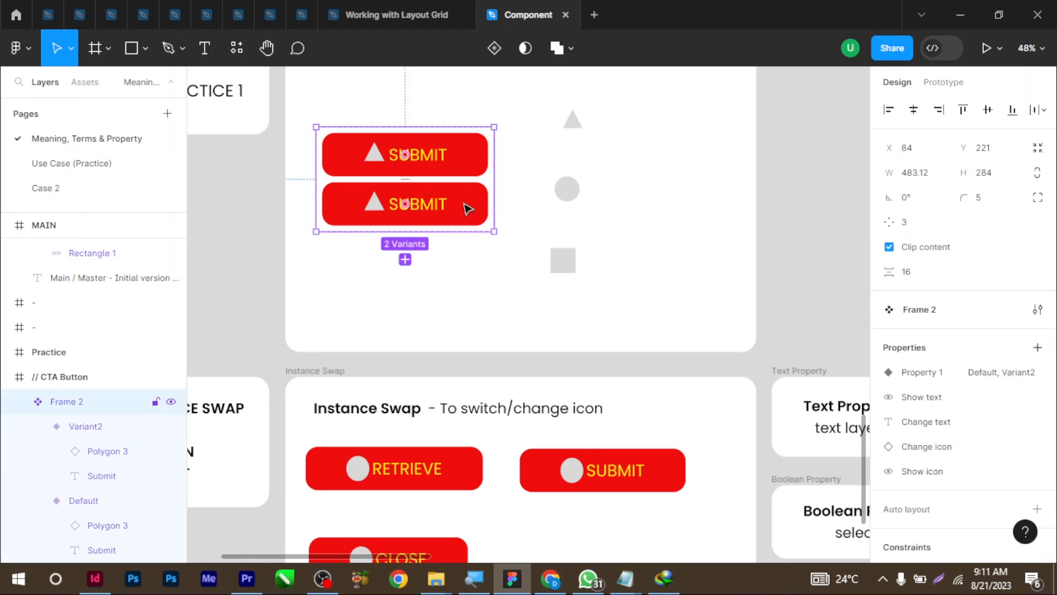
click(467, 208)
scroll(999, 358, down, 6)
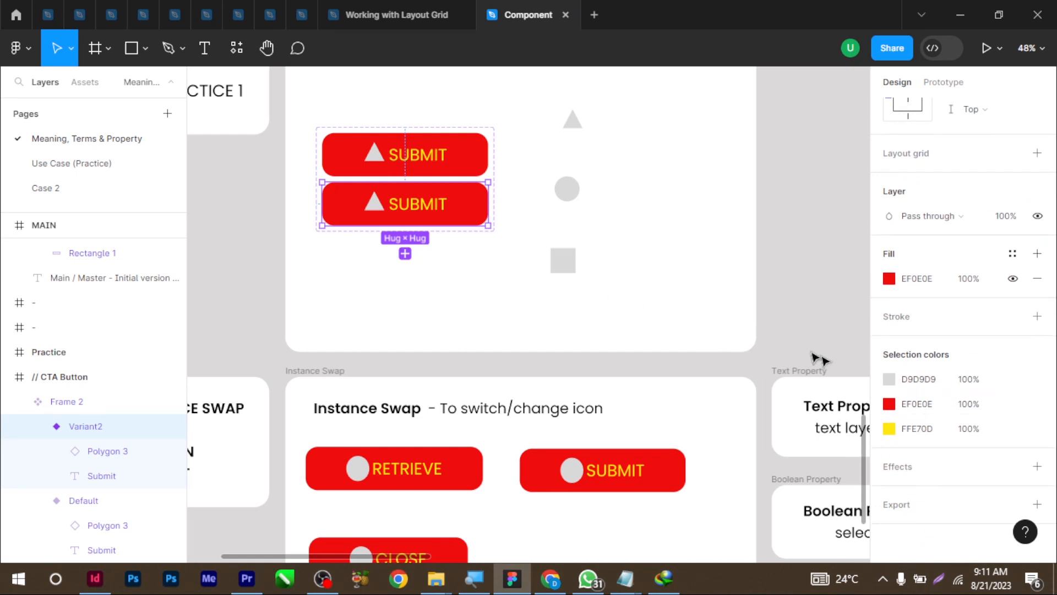
click(889, 404)
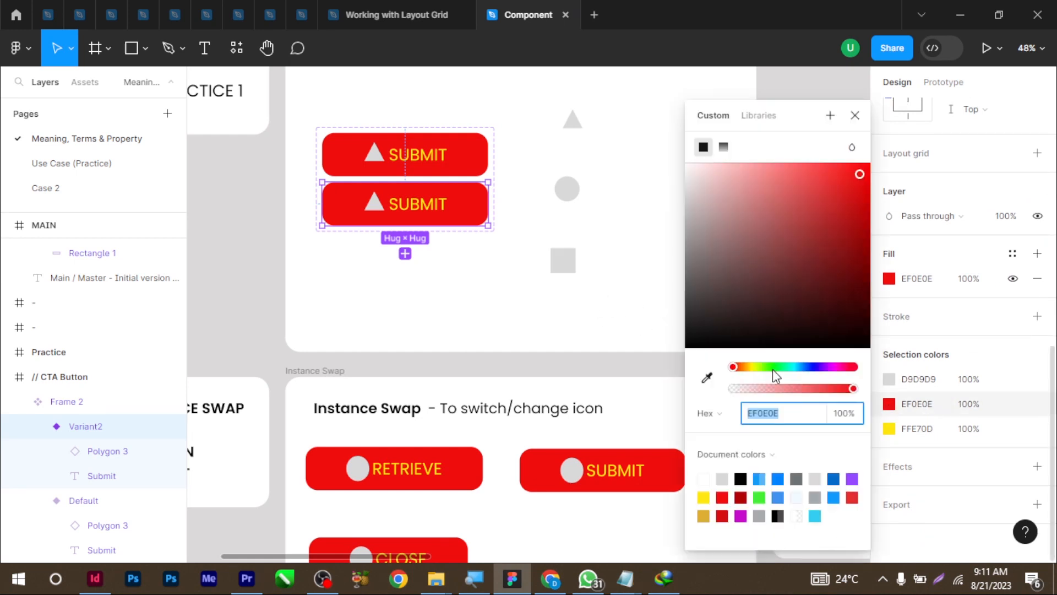
click(814, 367)
mouse_move(856, 213)
mouse_down()
mouse_move(854, 190)
mouse_move(860, 222)
mouse_up()
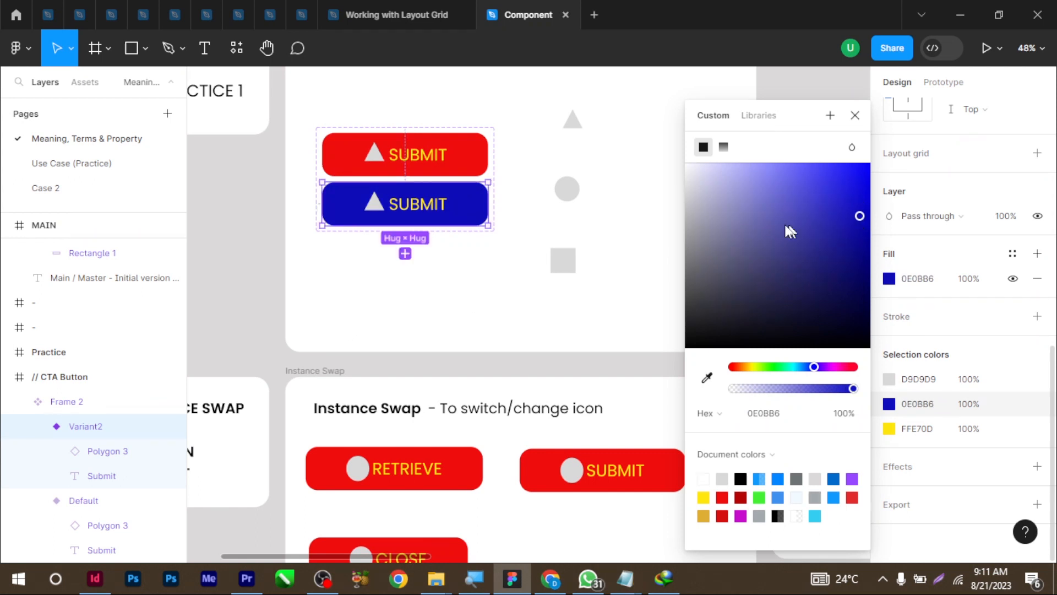
click(623, 236)
scroll(622, 235, down, 1)
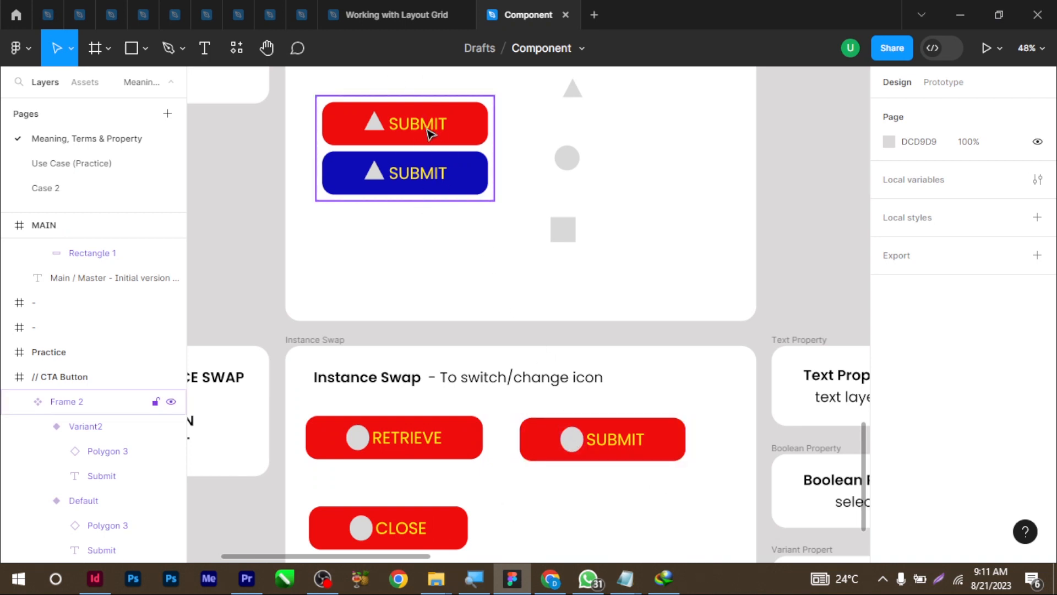
Set the SUBMIT and RETRIEVE instances' Property 1 to Variant2, then select Variant2
click(617, 454)
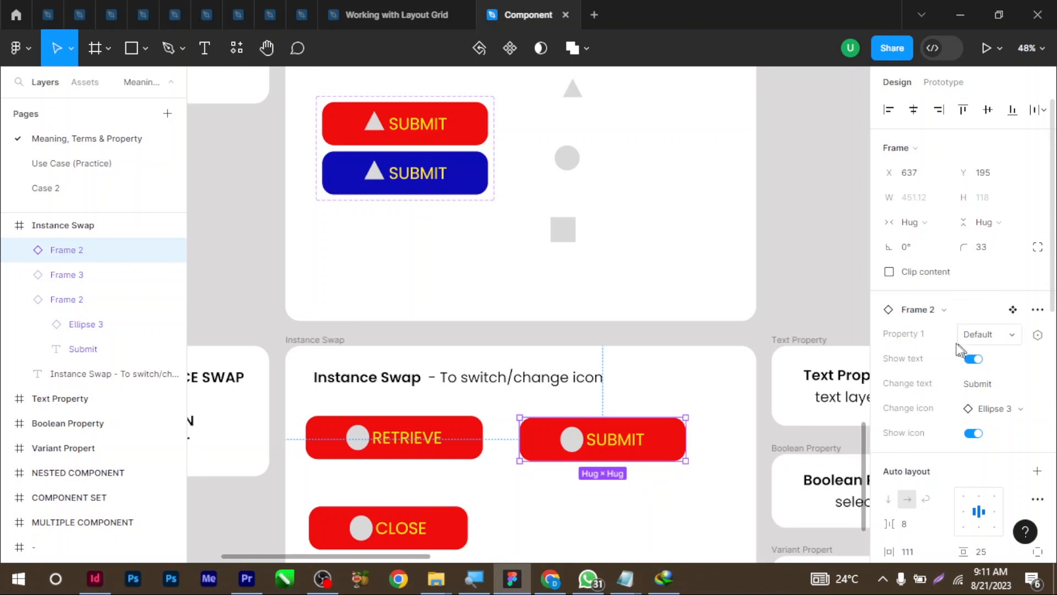
click(1013, 340)
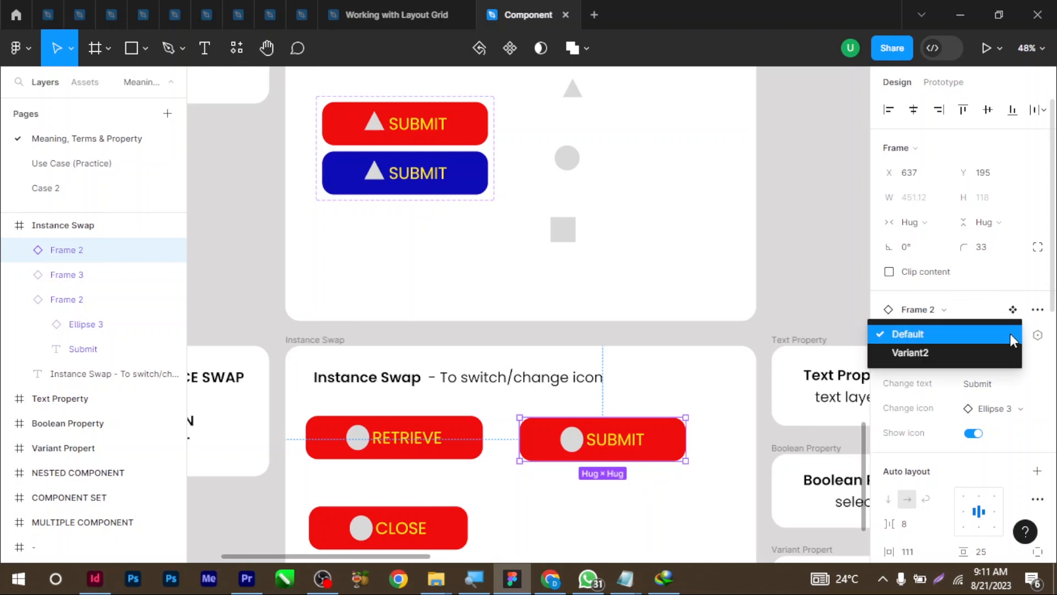
click(966, 352)
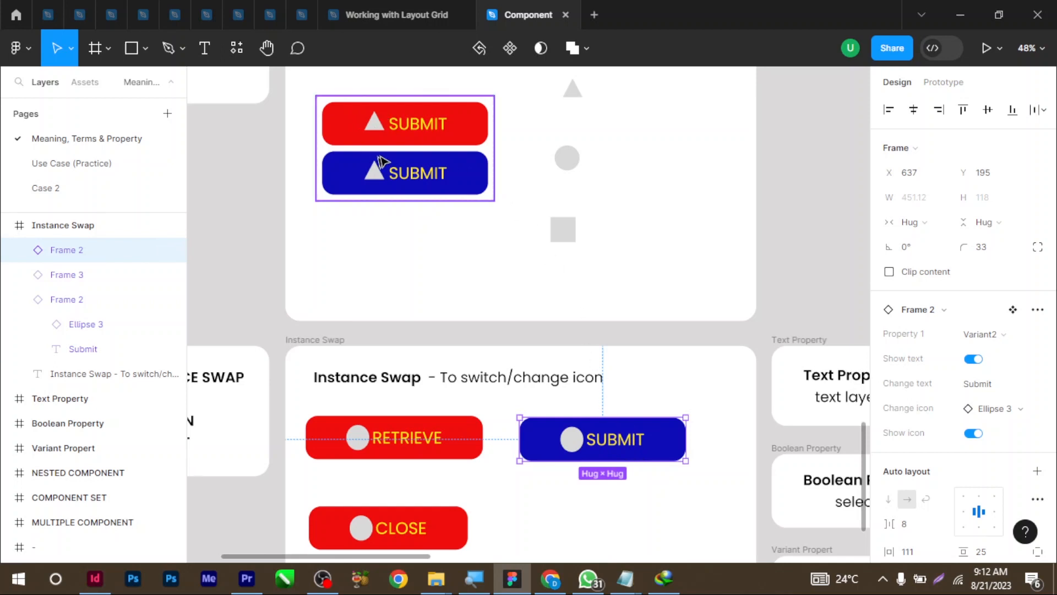
click(467, 438)
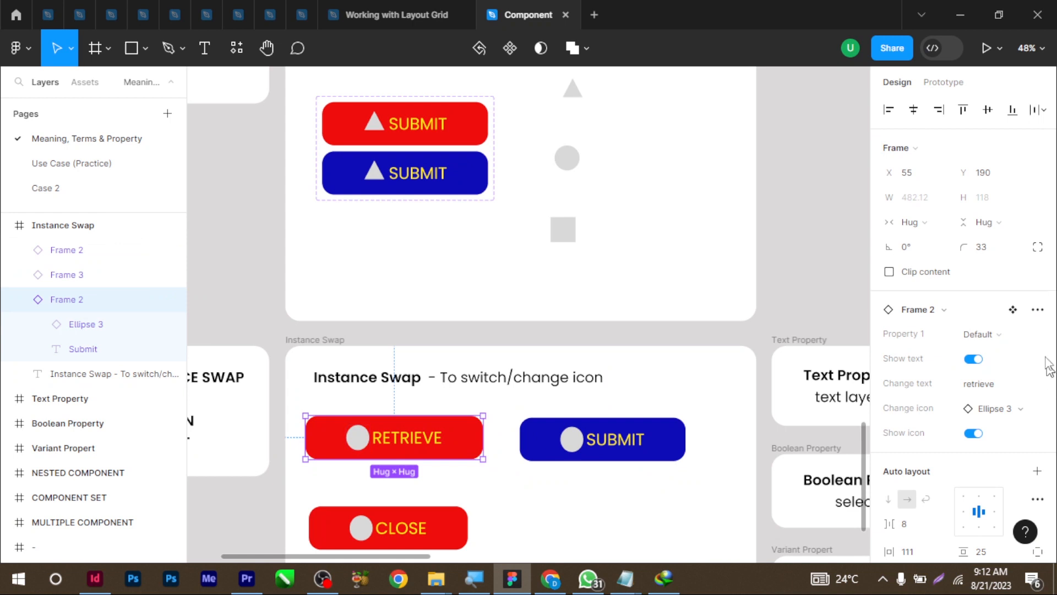
click(998, 334)
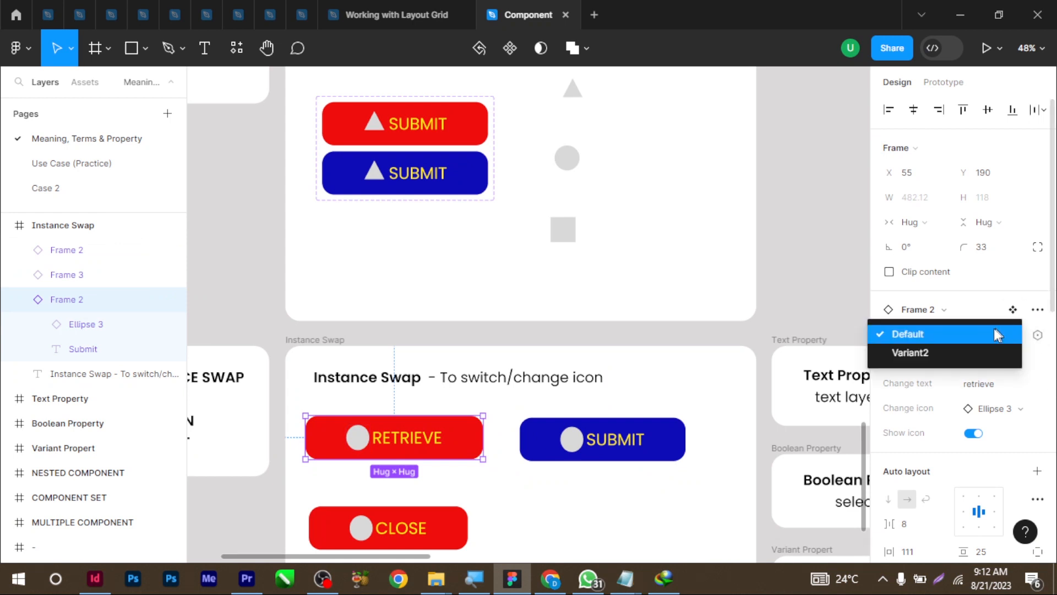
click(959, 355)
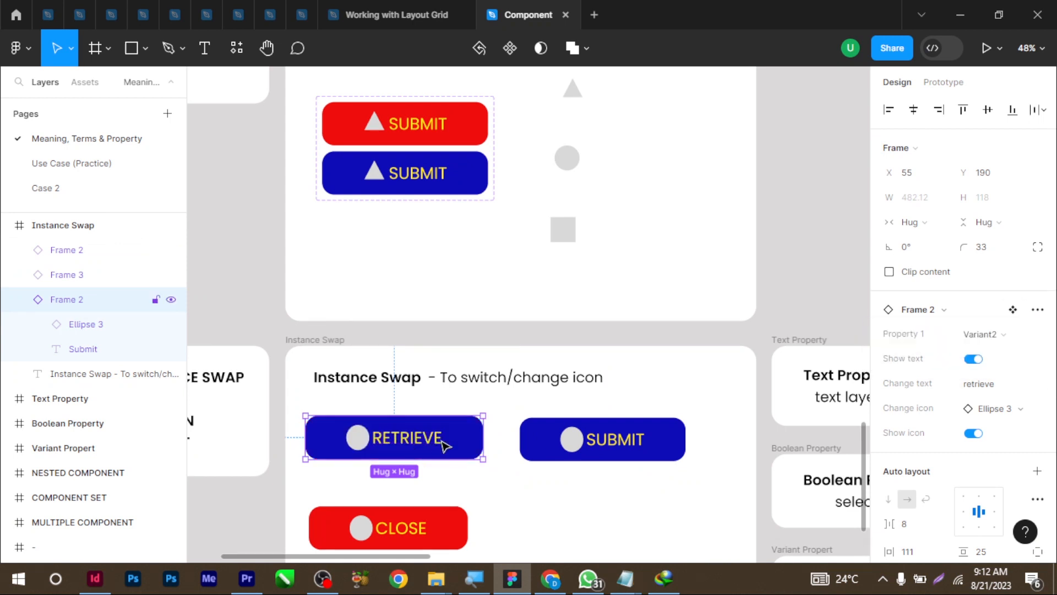
click(474, 183)
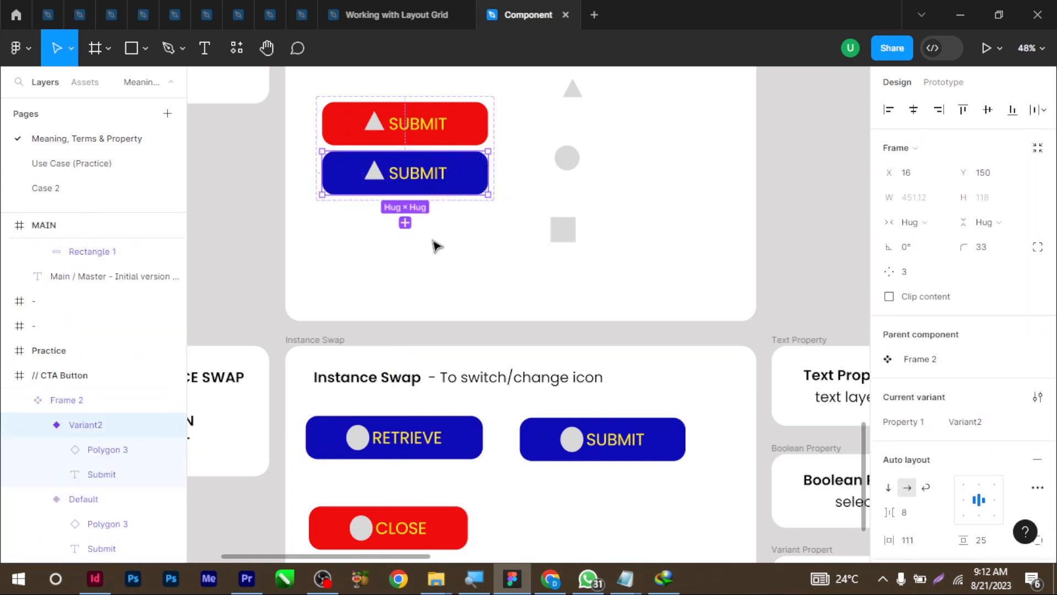
Add Variant3 with reduced horizontal padding and SUBMIT text size 37
click(406, 222)
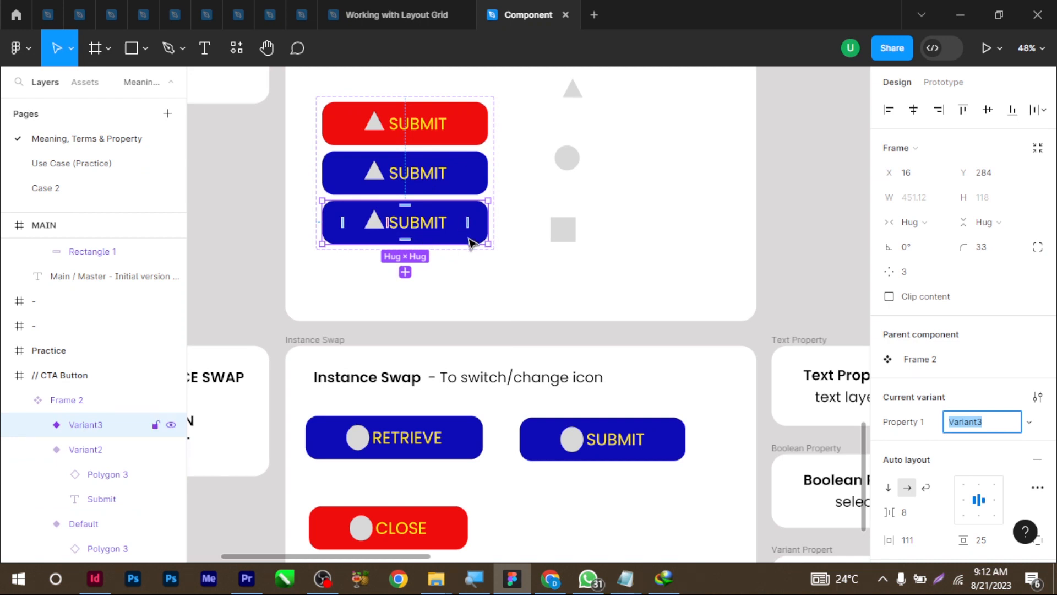
scroll(993, 456, down, 4)
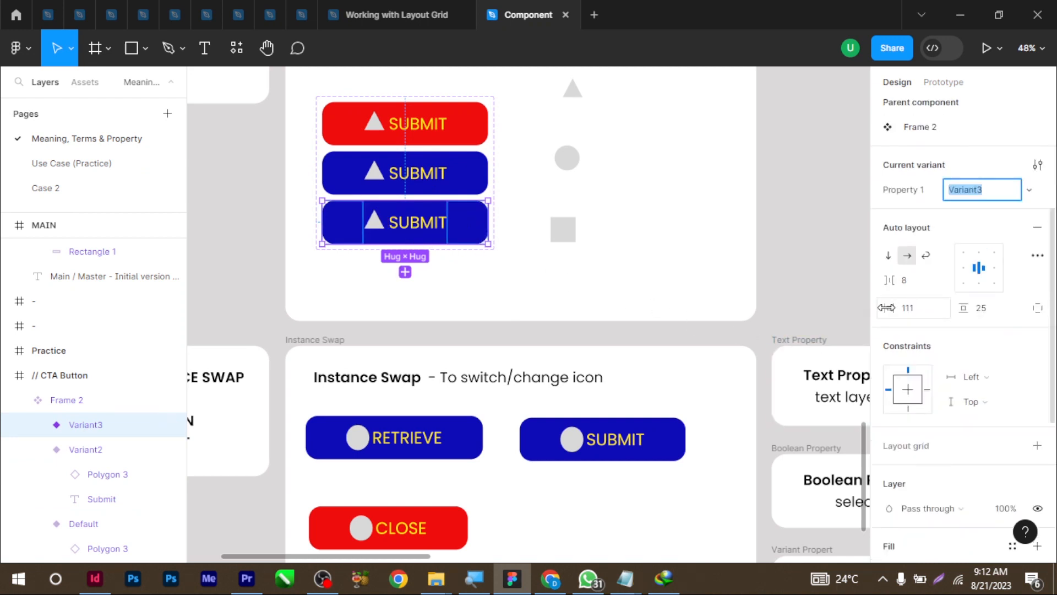
drag(896, 308, 829, 319)
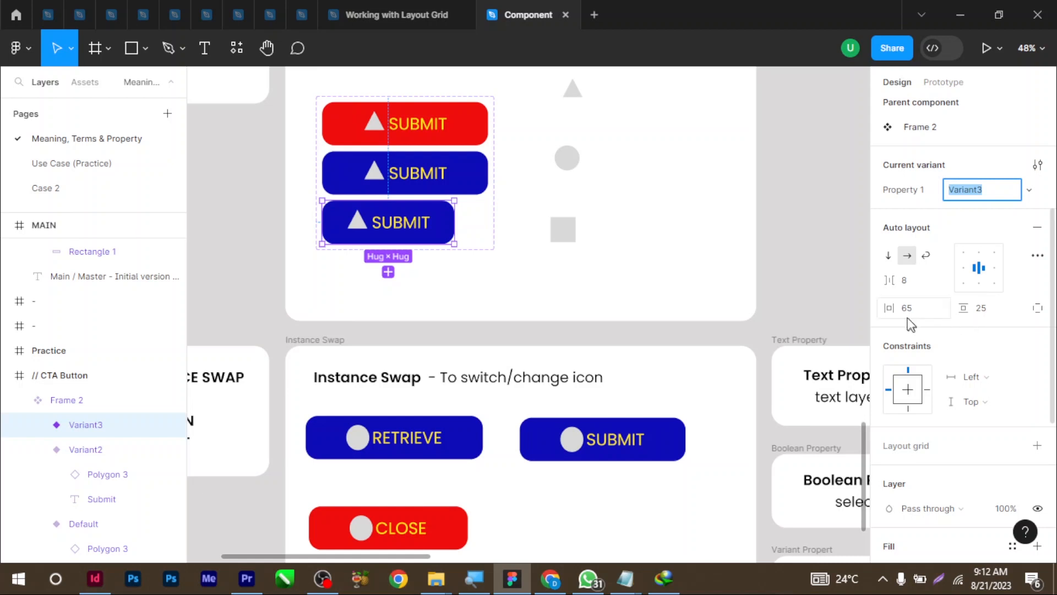
click(406, 225)
click(991, 305)
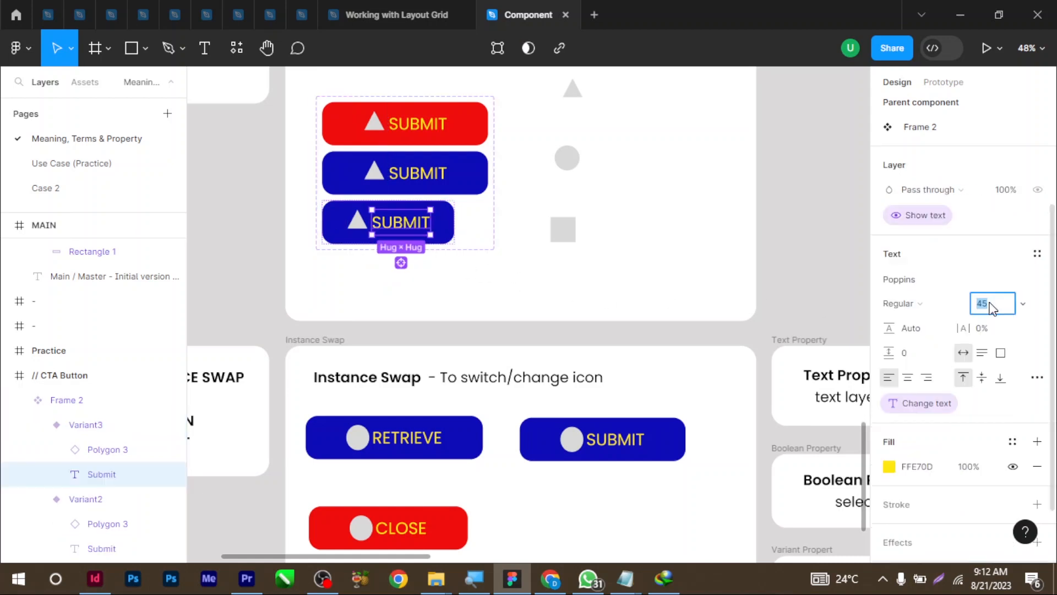
text(29)
key(Return)
text(37)
key(Return)
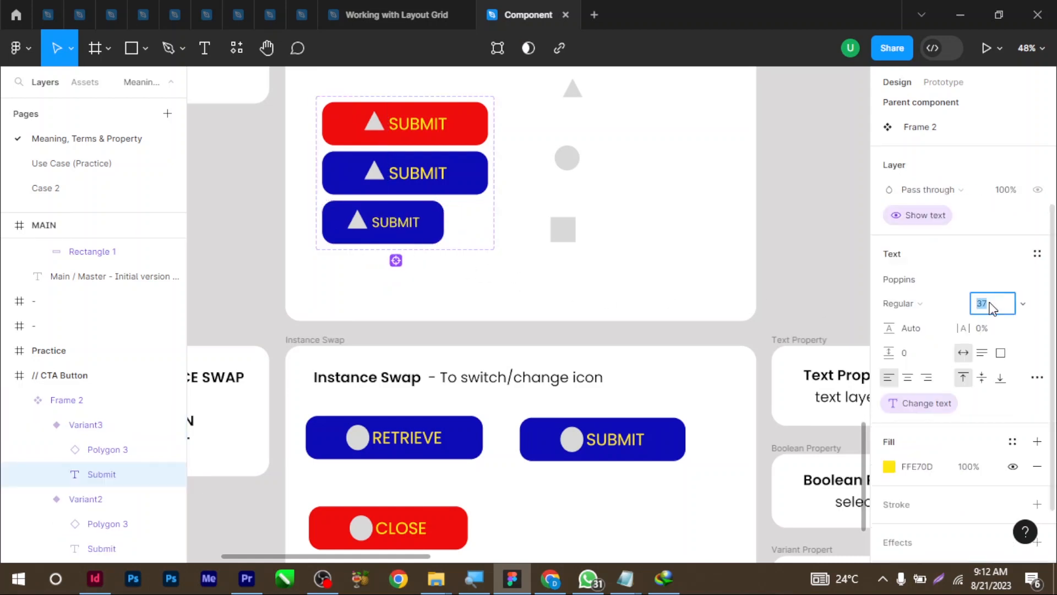
Shrink Variant3's triangle icon proportionally to height 52
click(357, 221)
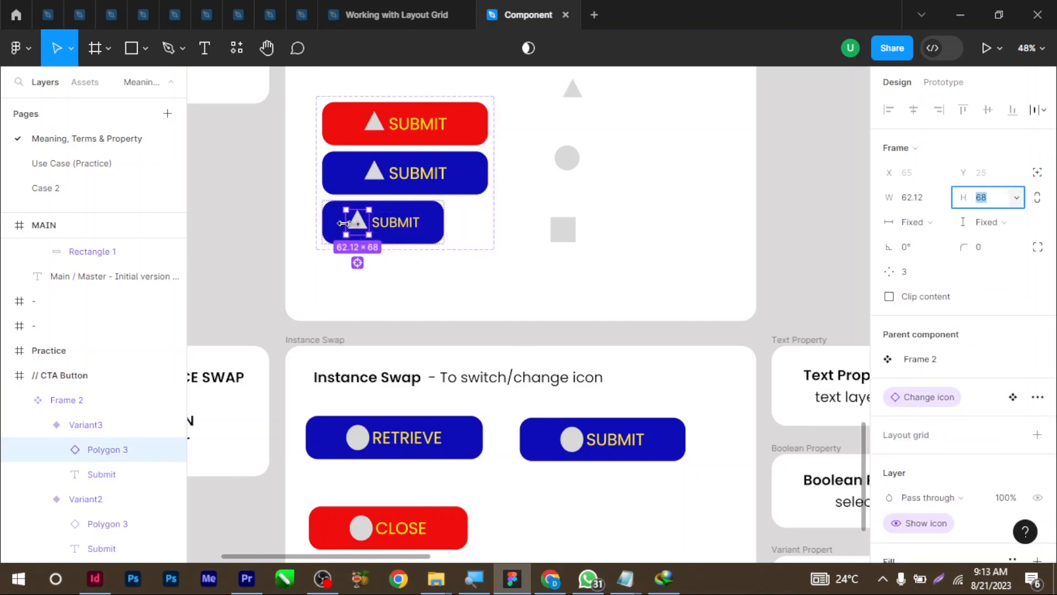
click(1038, 199)
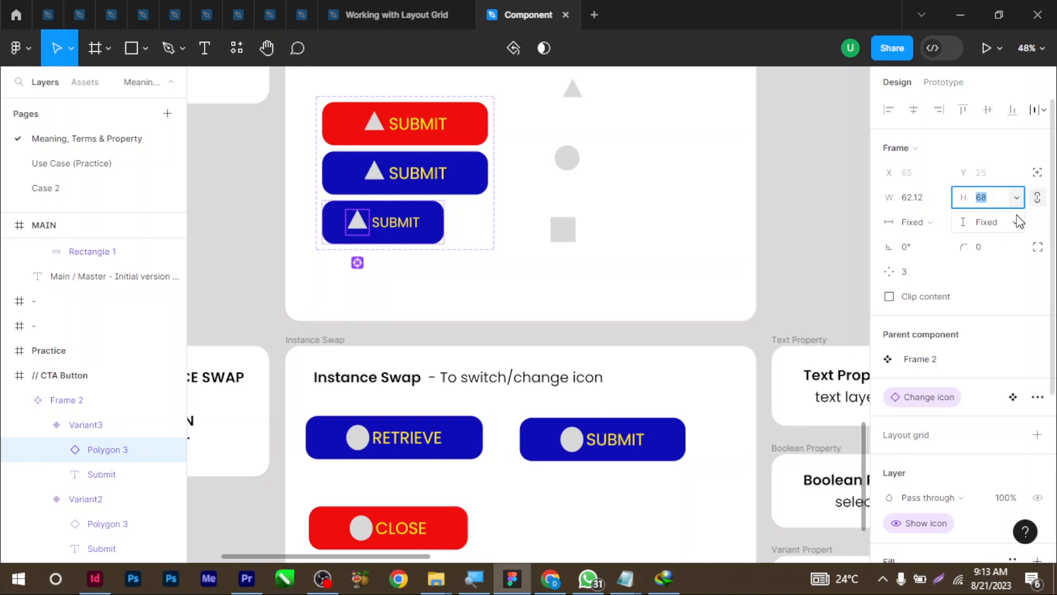
text(52)
key(Return)
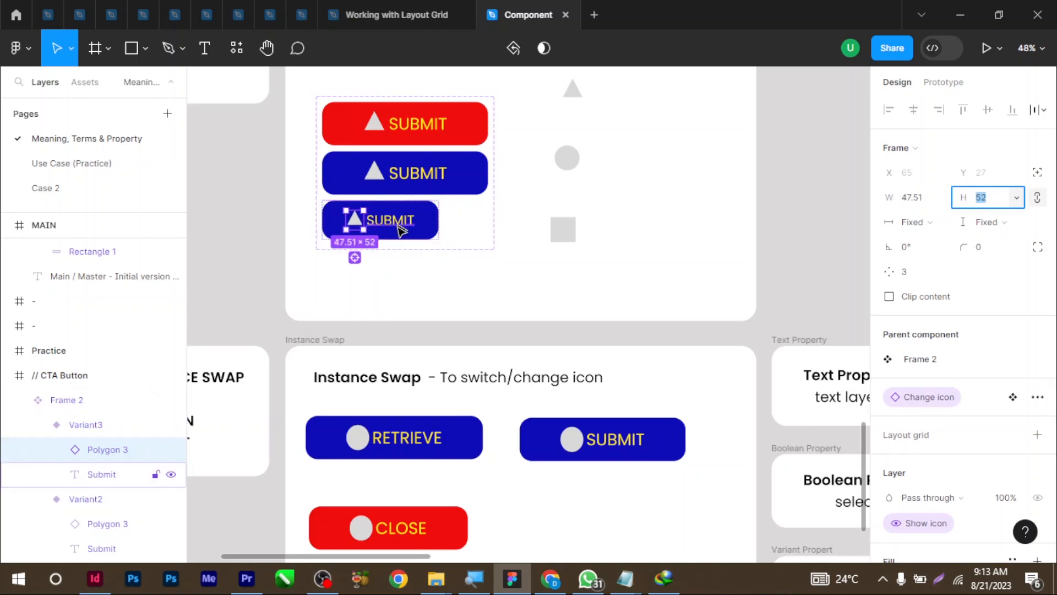
Change Variant3's fill to dark green 138611
click(432, 221)
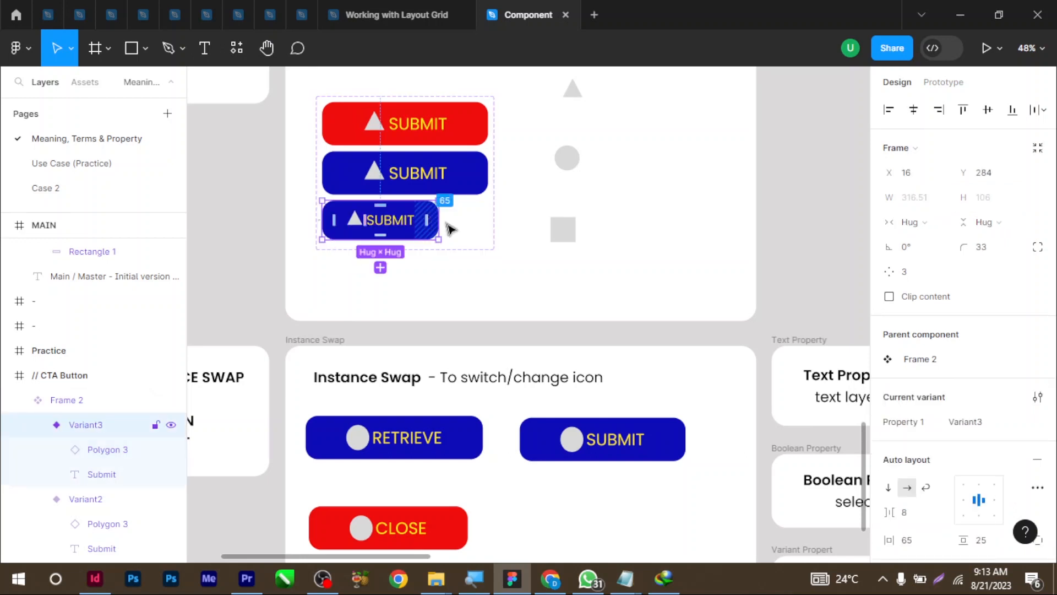
scroll(958, 363, down, 5)
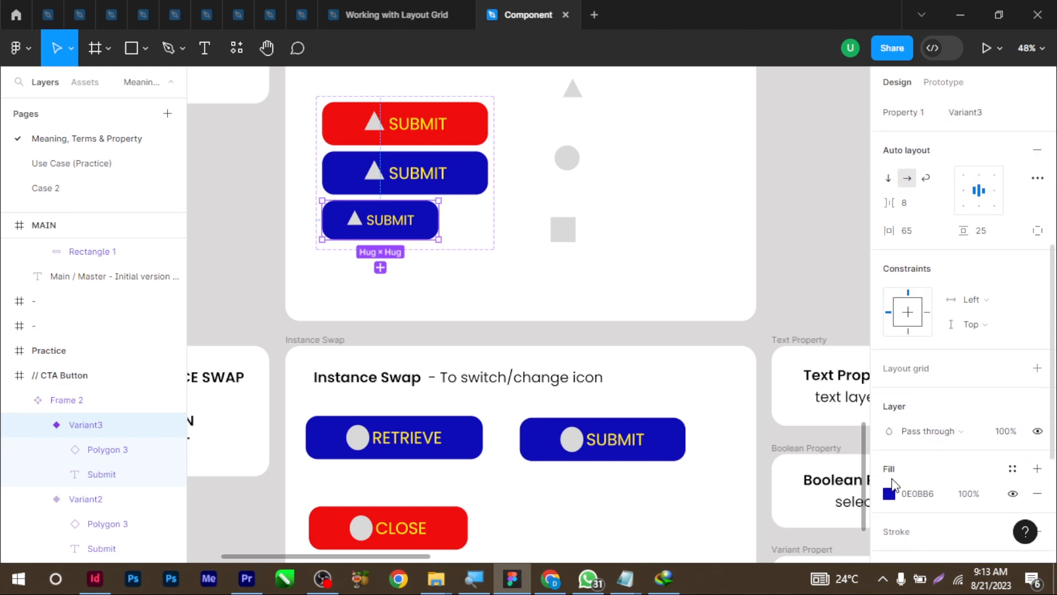
click(888, 493)
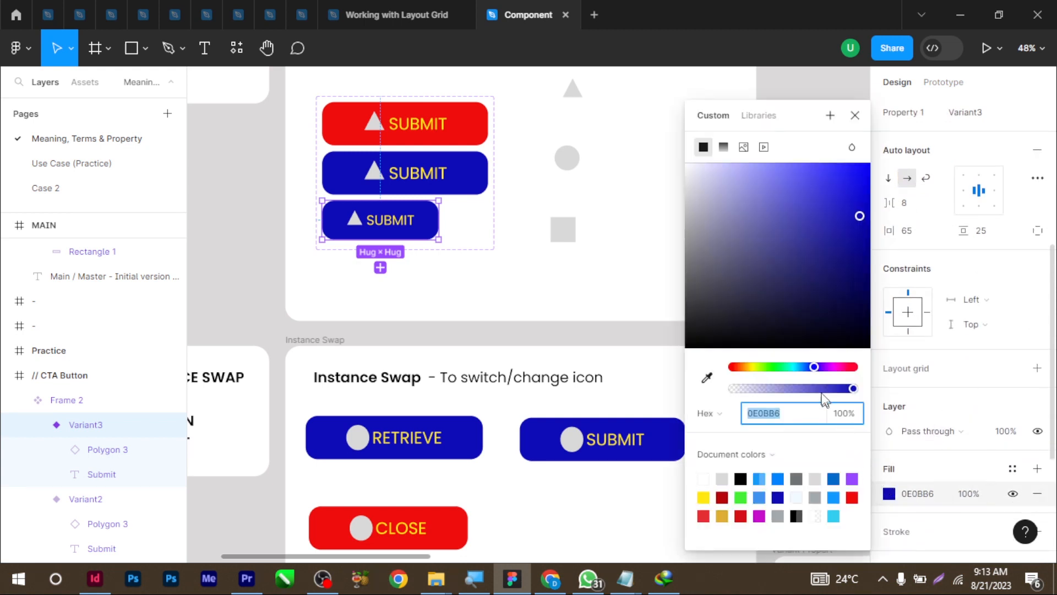
click(773, 366)
drag(845, 227, 847, 251)
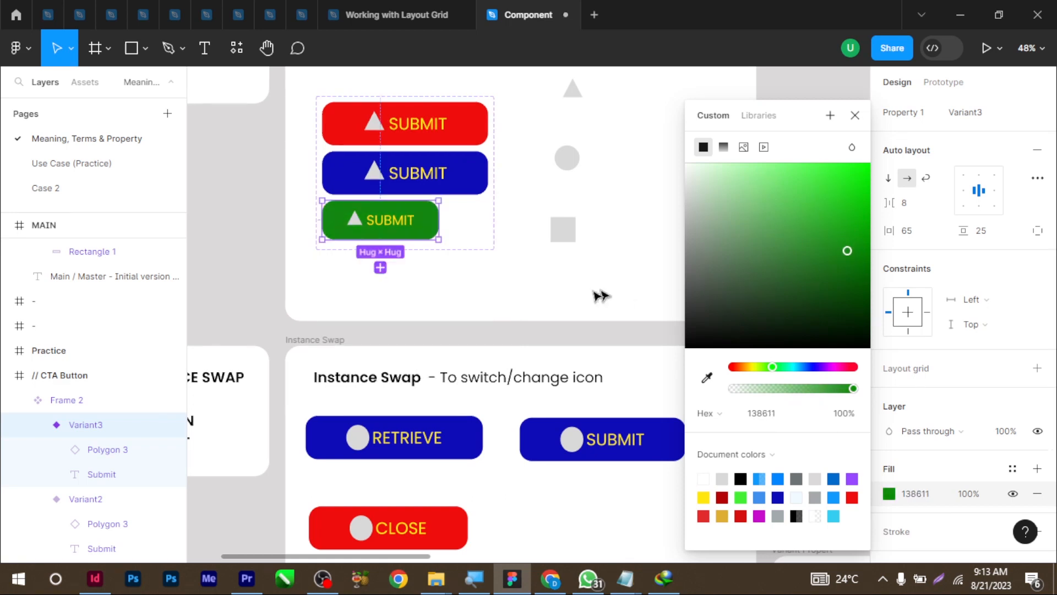
click(573, 334)
scroll(580, 394, down, 5)
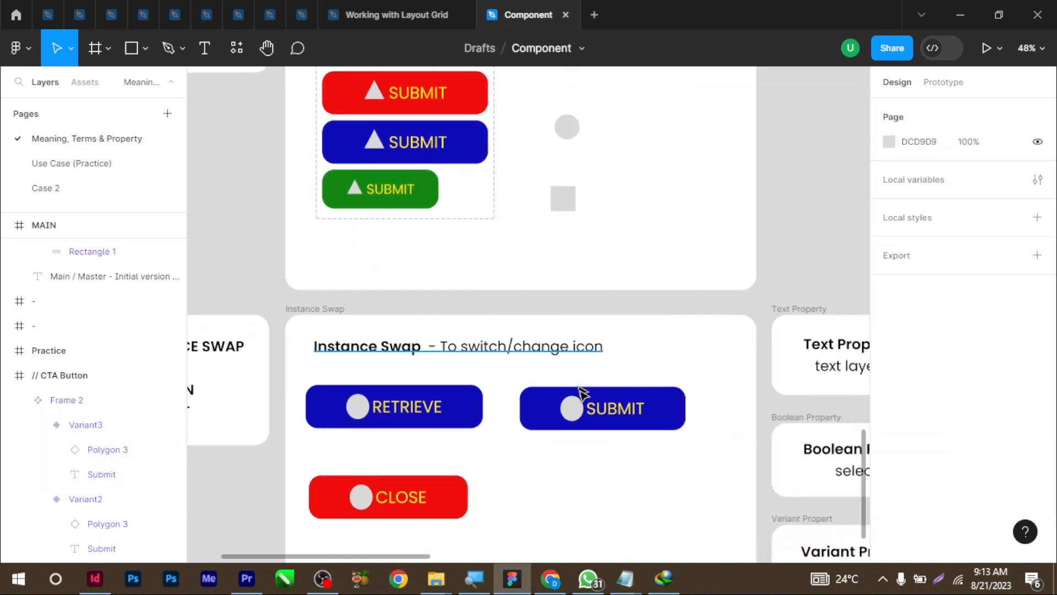
scroll(588, 415, up, 2)
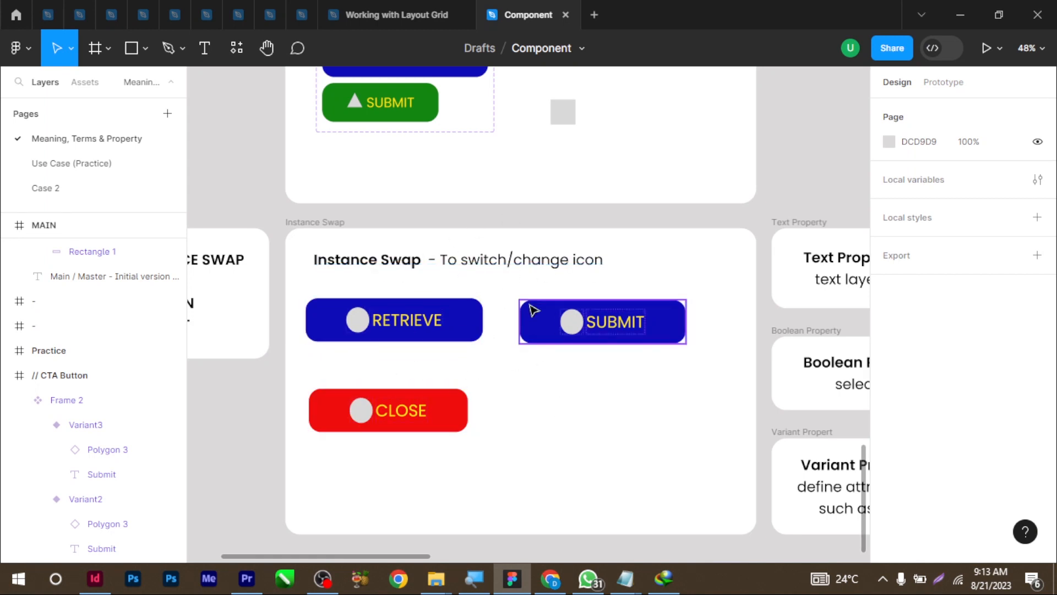
scroll(532, 302, up, 7)
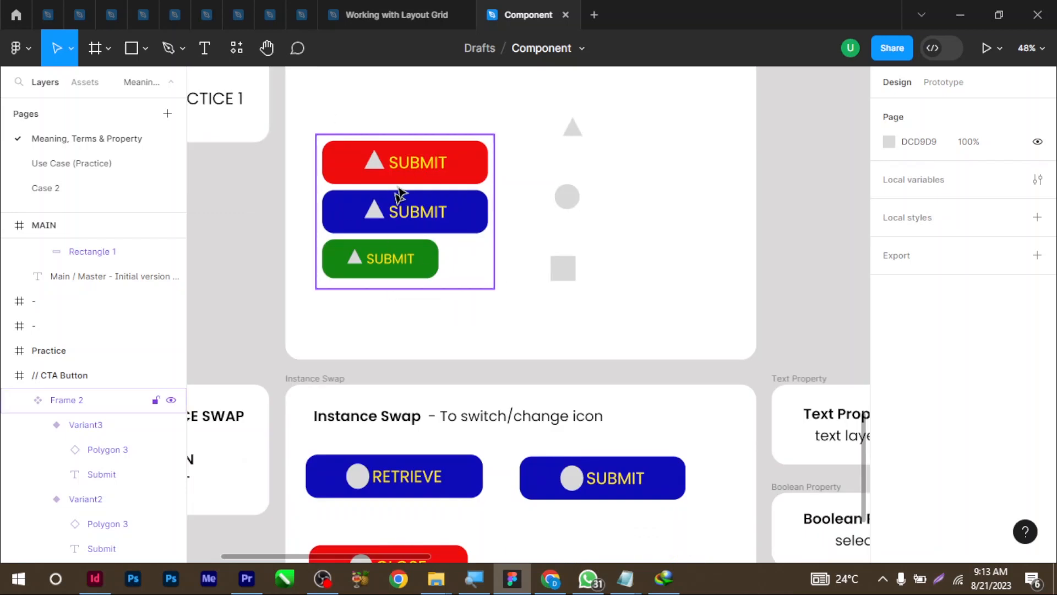
scroll(606, 467, down, 1)
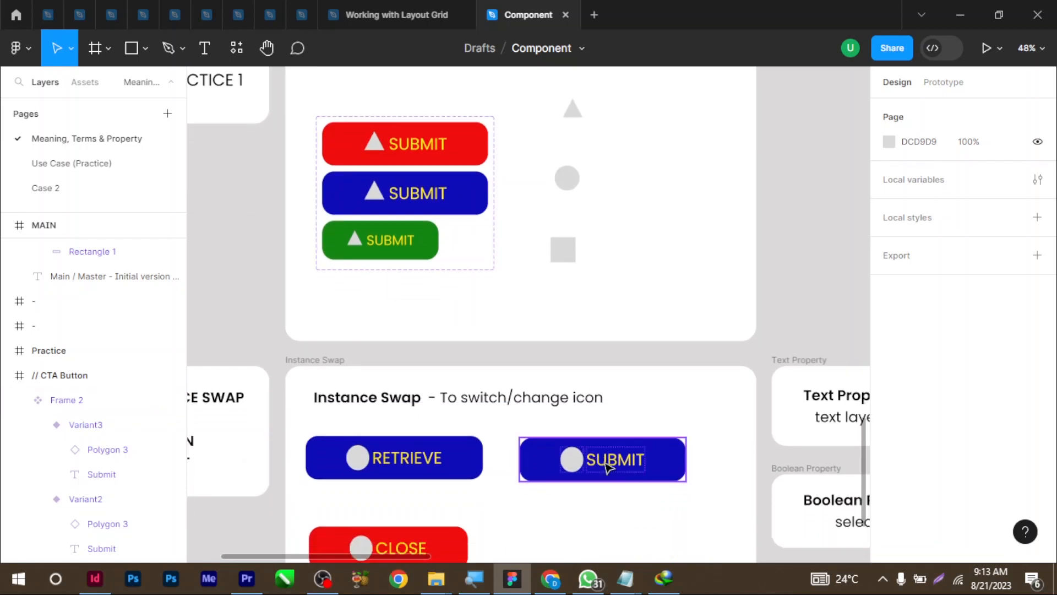
click(620, 444)
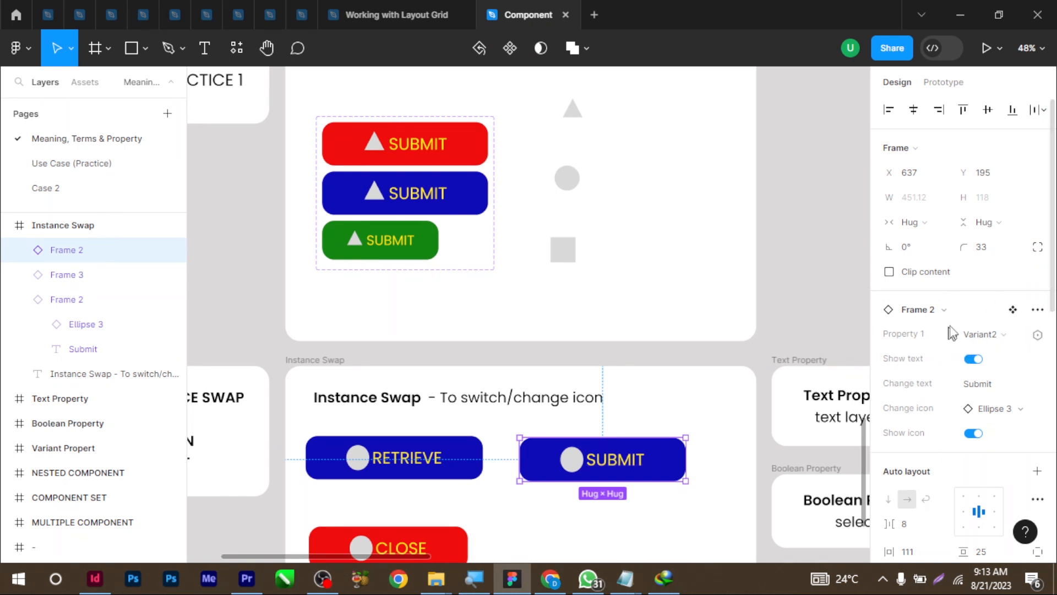
click(999, 334)
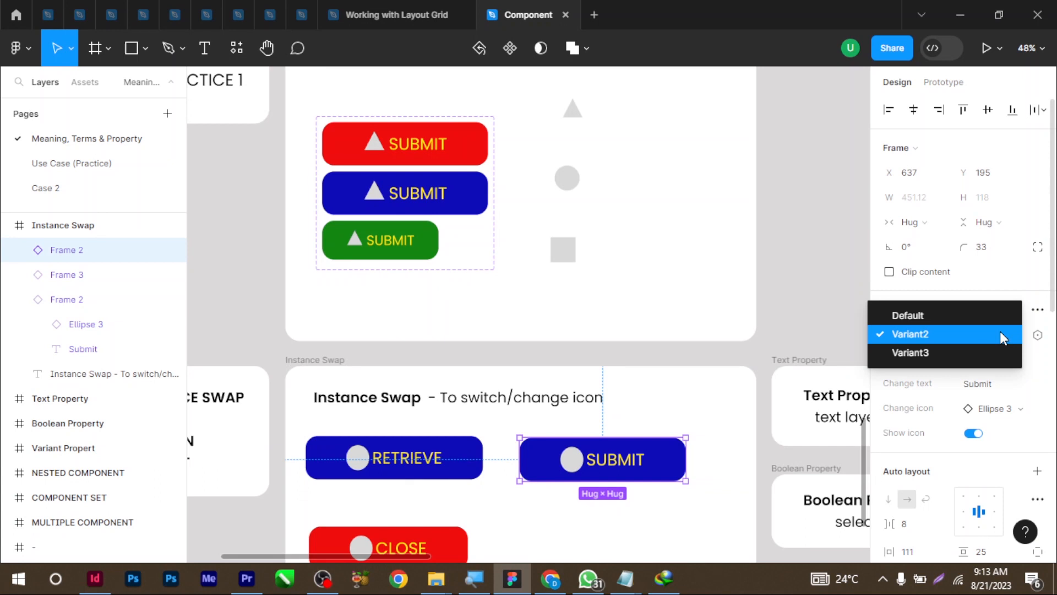
click(967, 316)
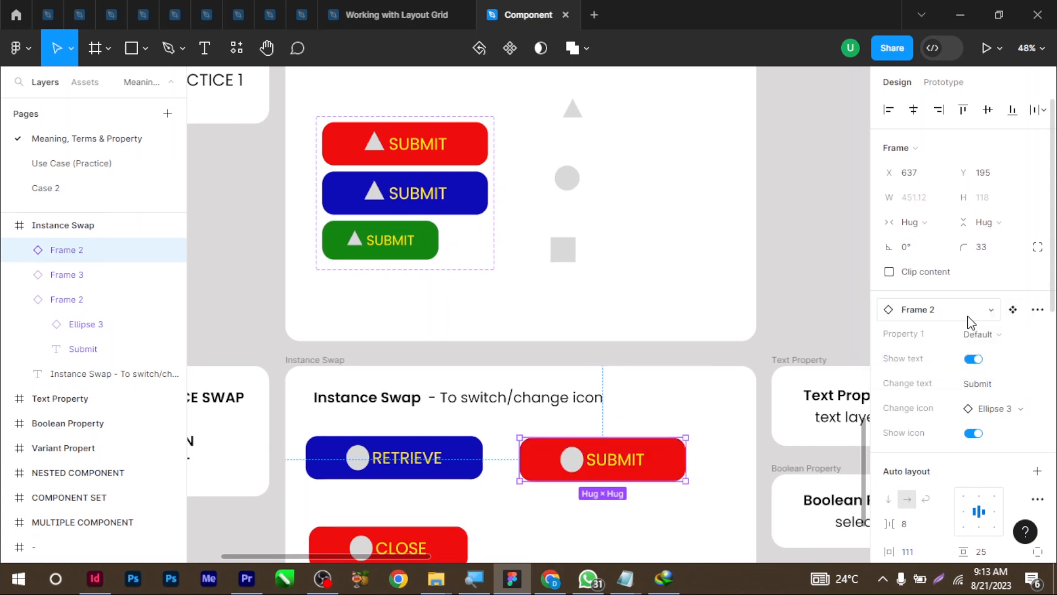
click(986, 335)
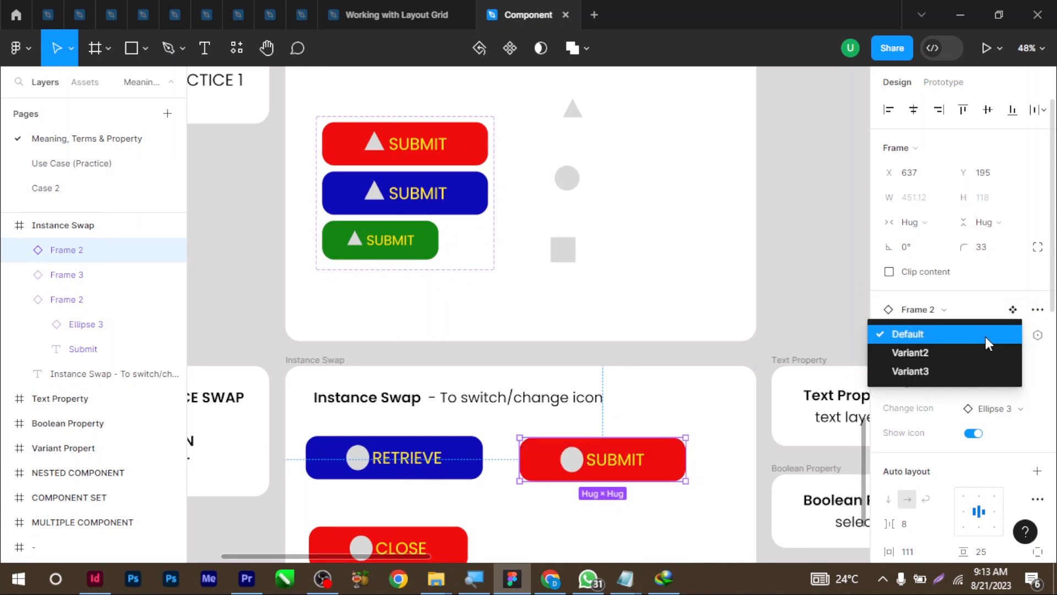
click(976, 375)
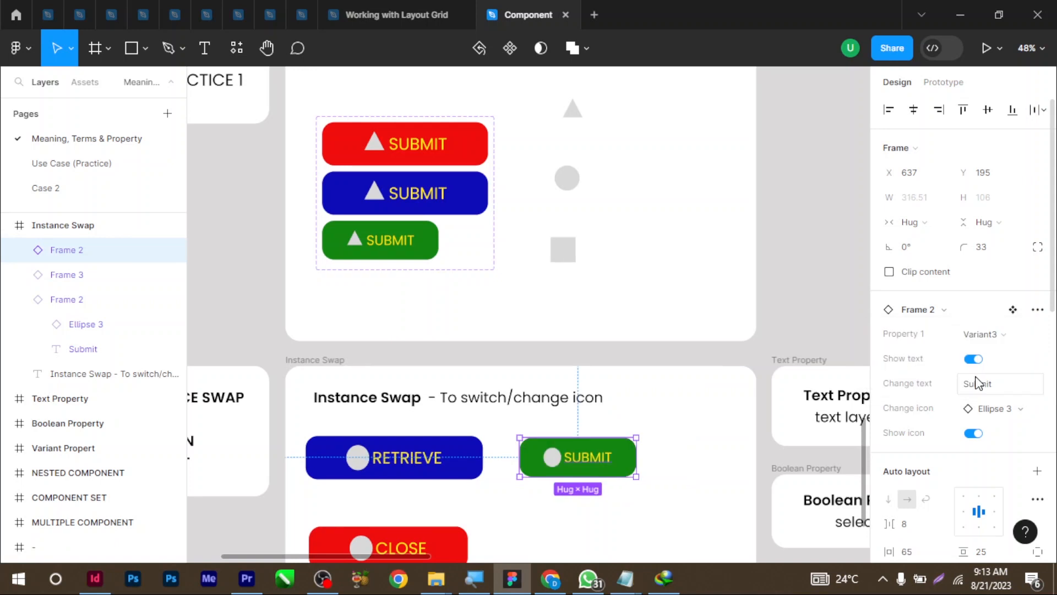
click(983, 334)
click(972, 315)
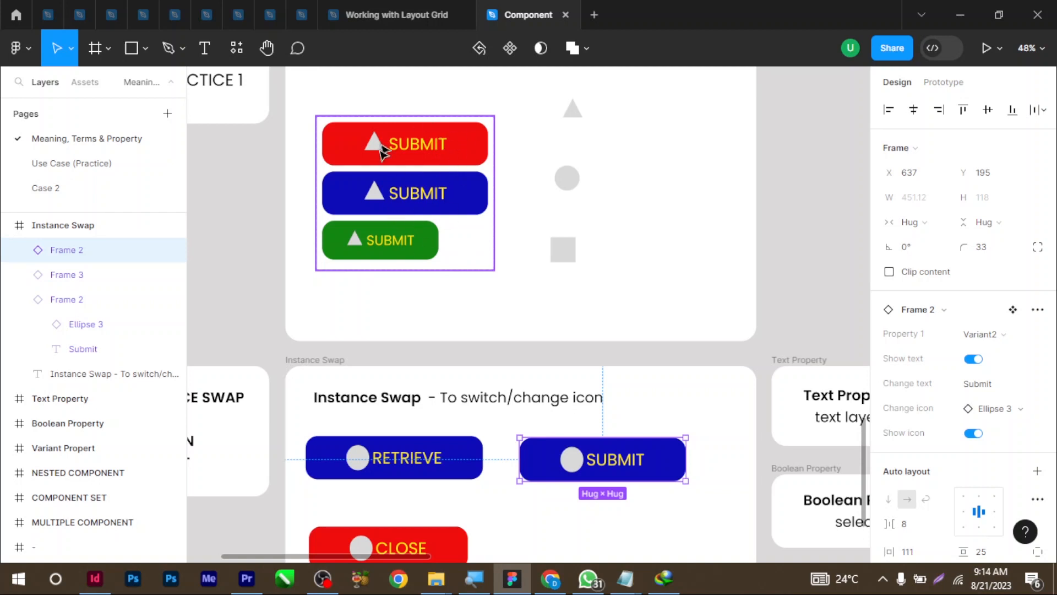
double_click(423, 156)
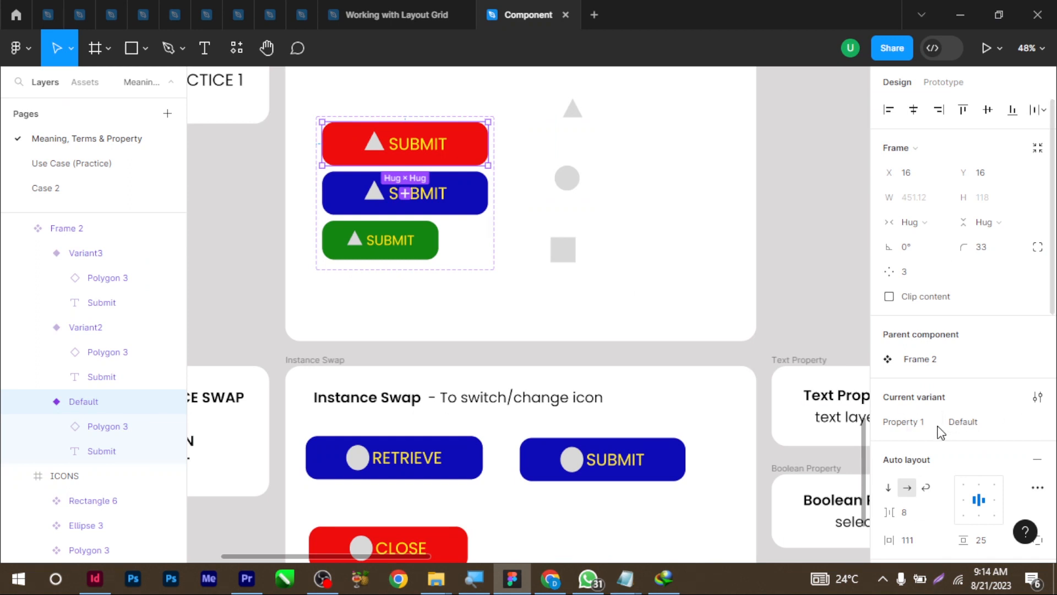
Rename Default, Variant2 and Variant3 to Active, Inactive and Small
click(973, 428)
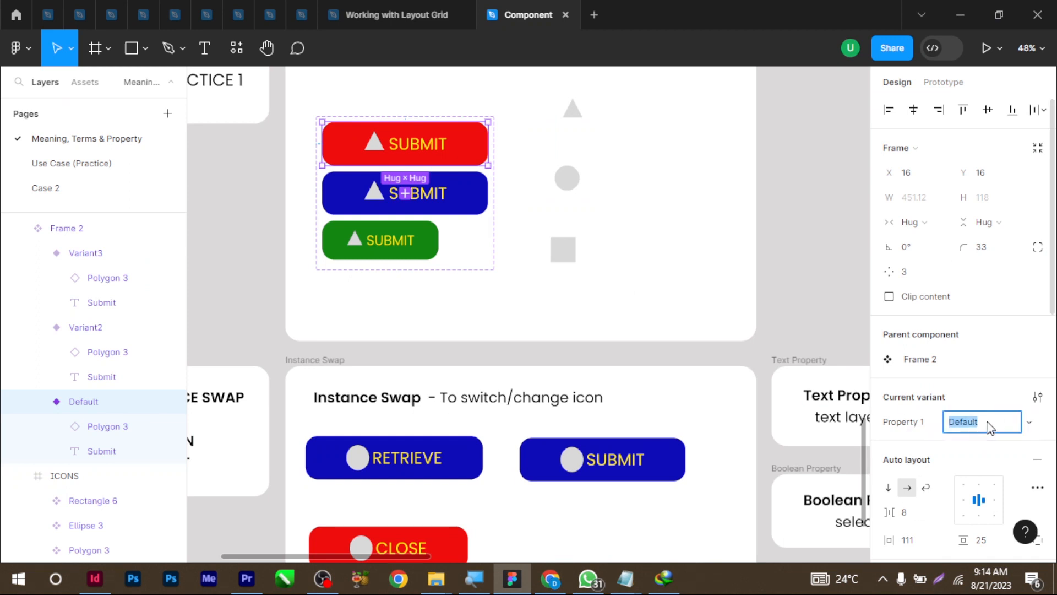
key(BackSpace)
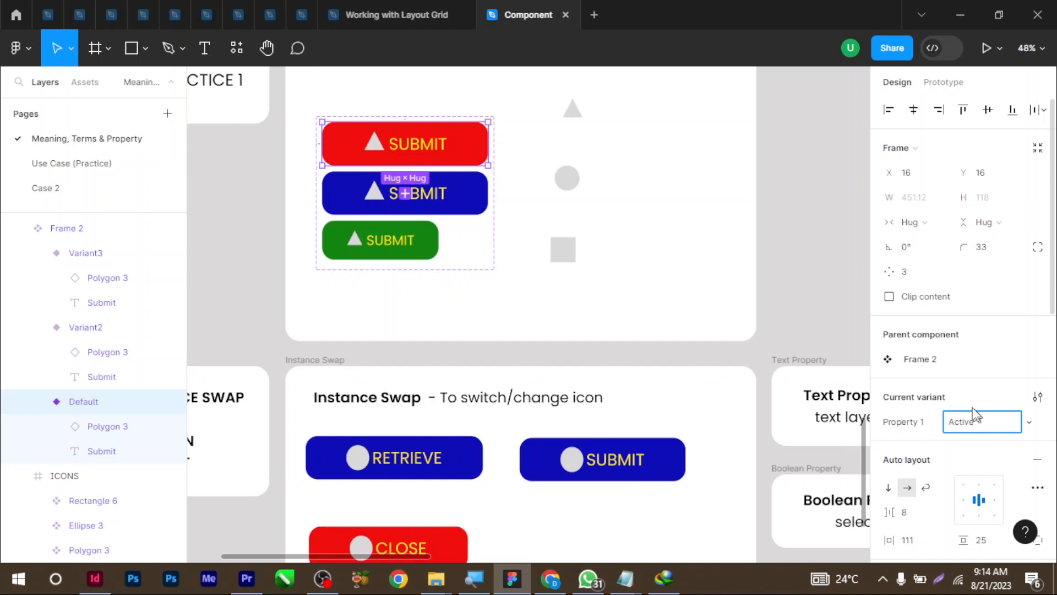
click(471, 210)
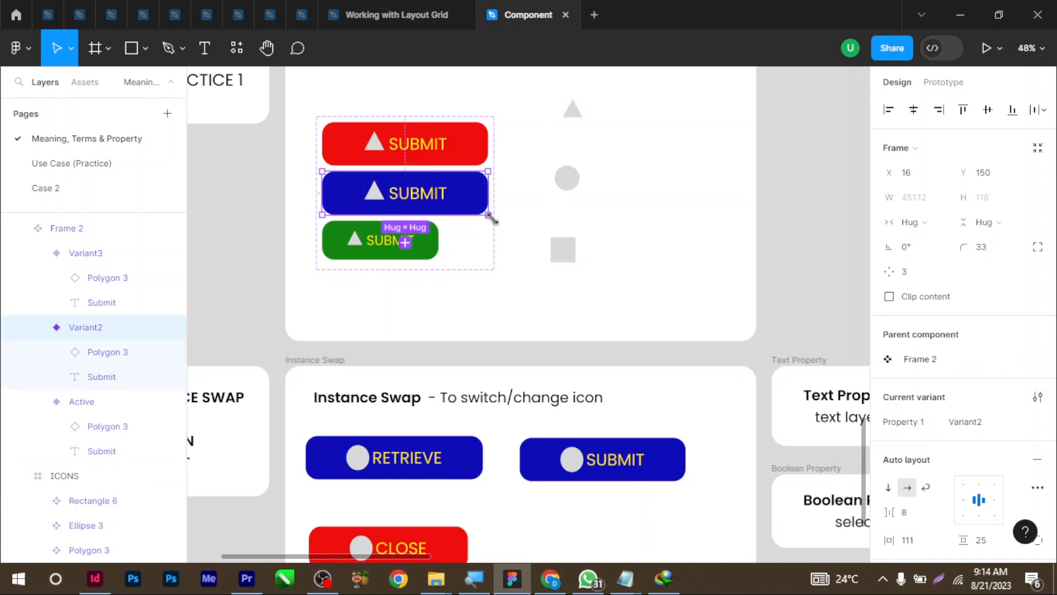
click(972, 428)
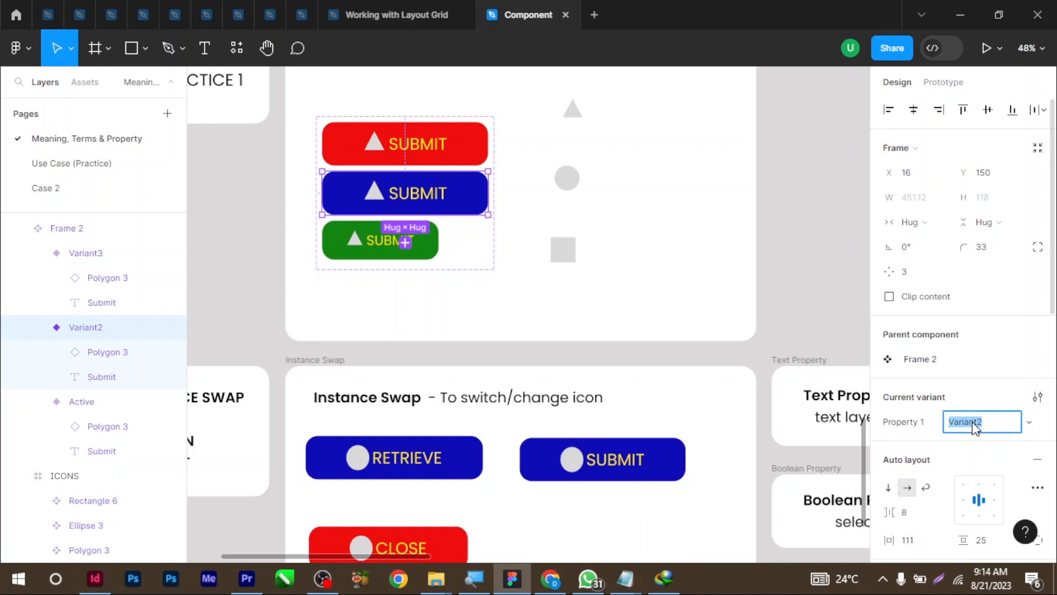
key(BackSpace)
click(472, 259)
click(394, 257)
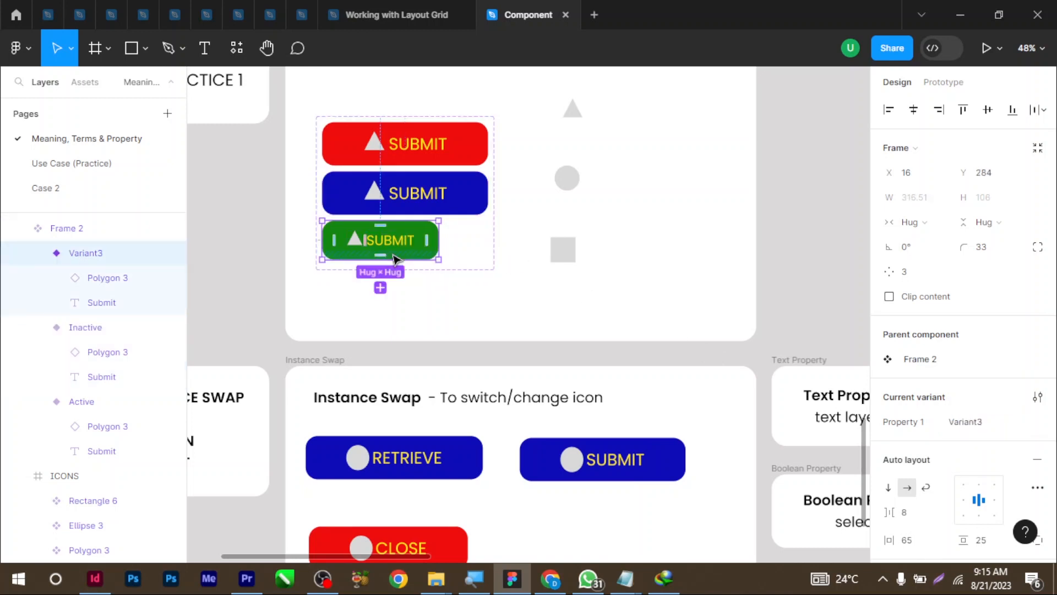
click(972, 422)
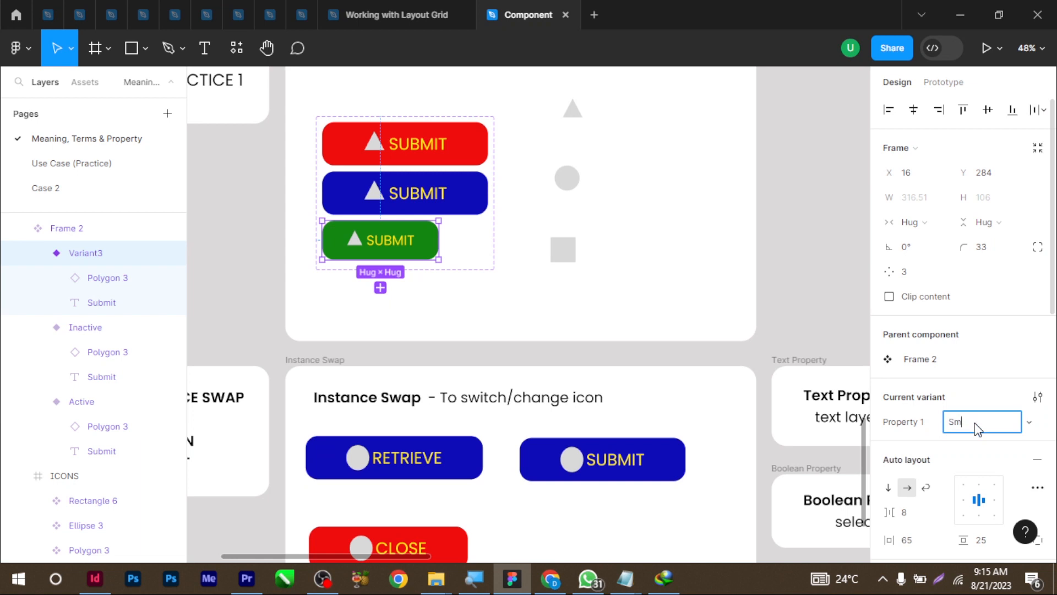
text(Small)
click(519, 326)
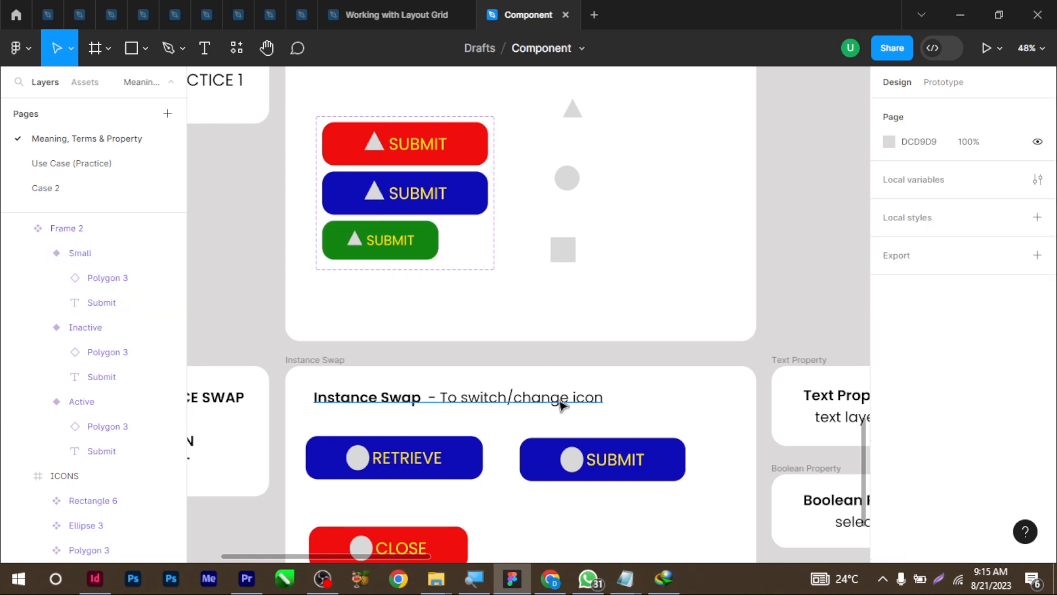
Switch the SUBMIT instance through Active and Inactive, ending on Small
click(453, 470)
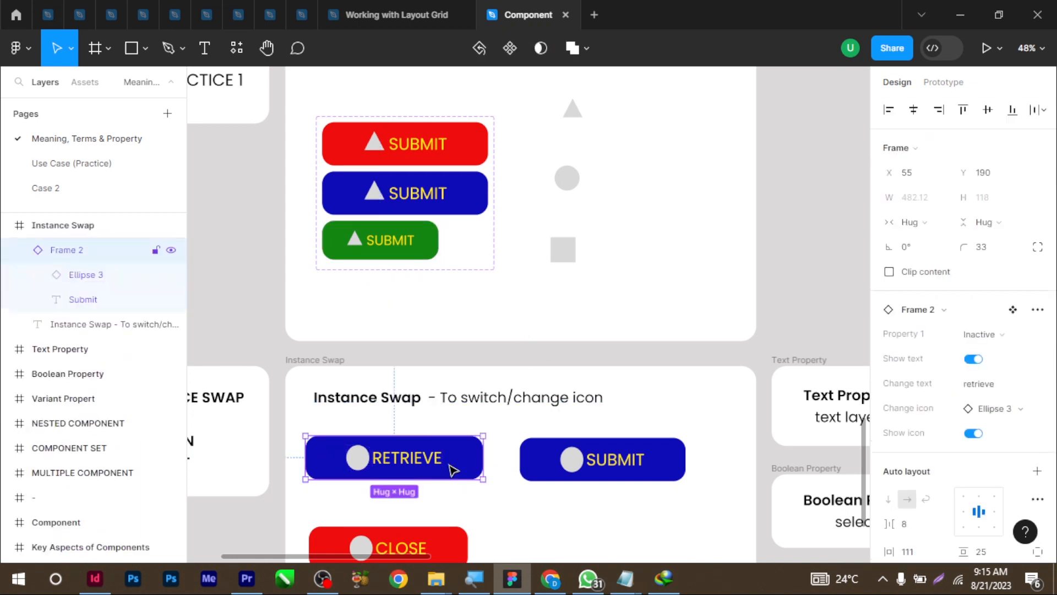
click(988, 338)
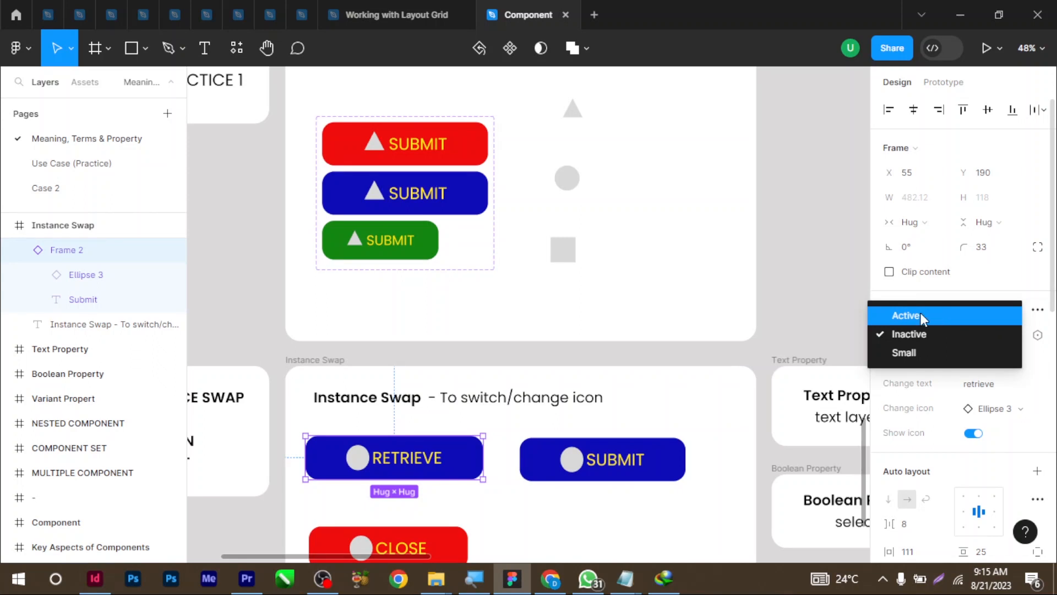
click(660, 458)
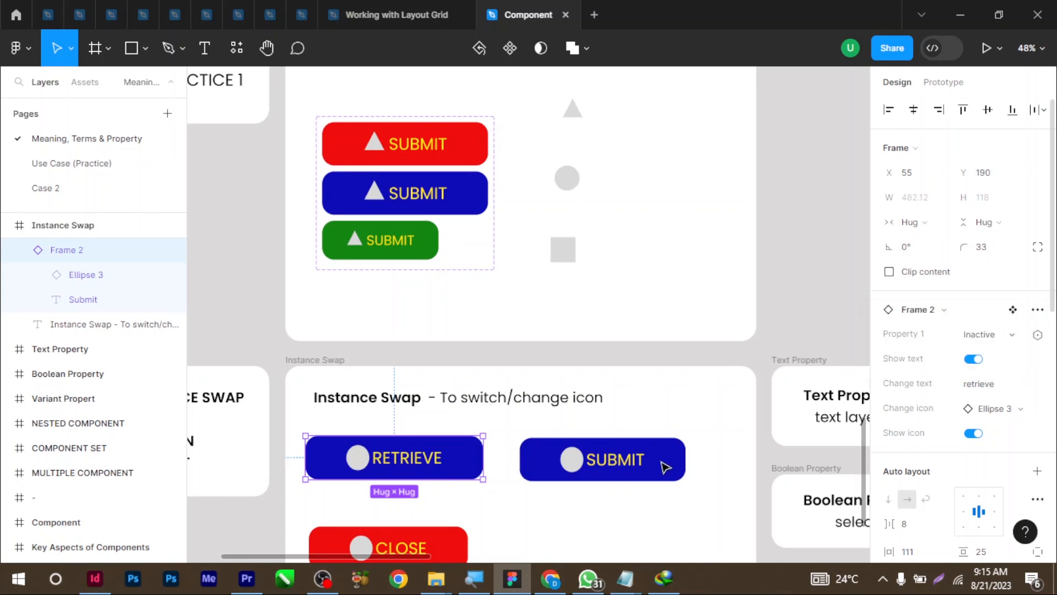
click(661, 462)
click(985, 336)
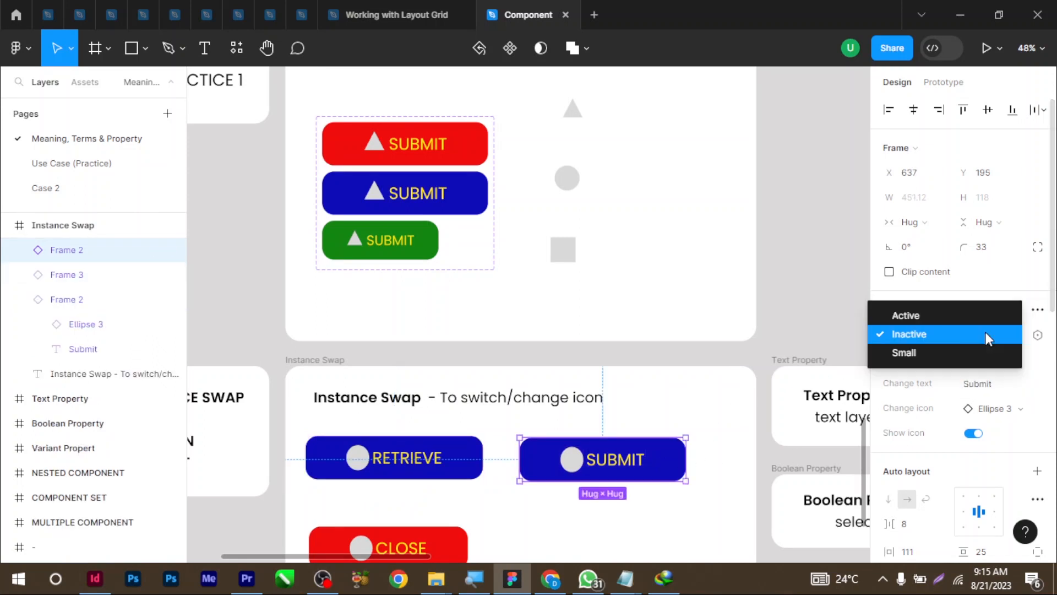
click(945, 315)
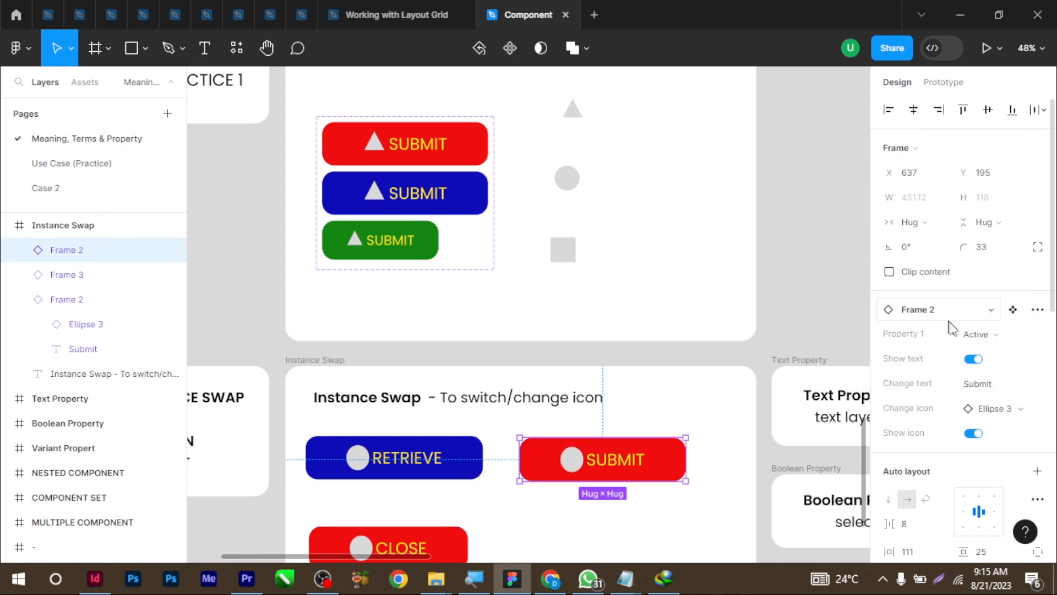
click(987, 340)
click(963, 354)
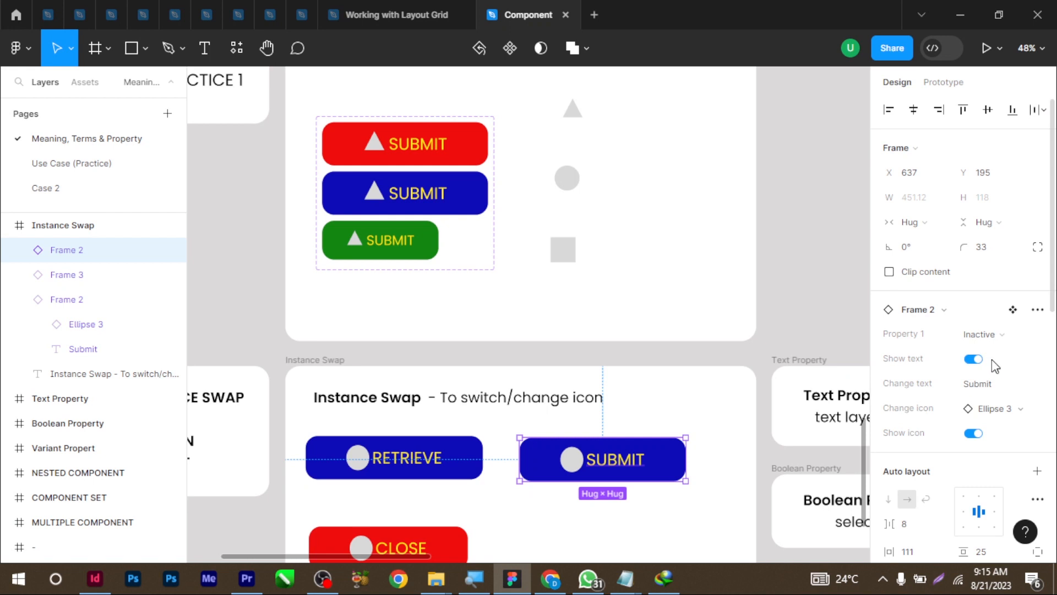
click(1001, 344)
click(975, 355)
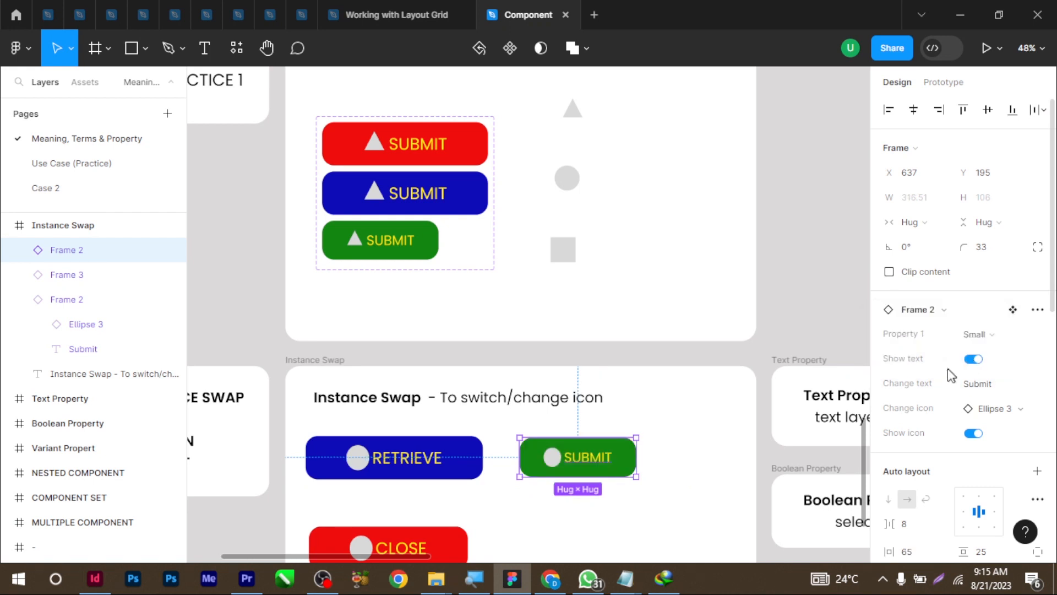
scroll(534, 435, down, 2)
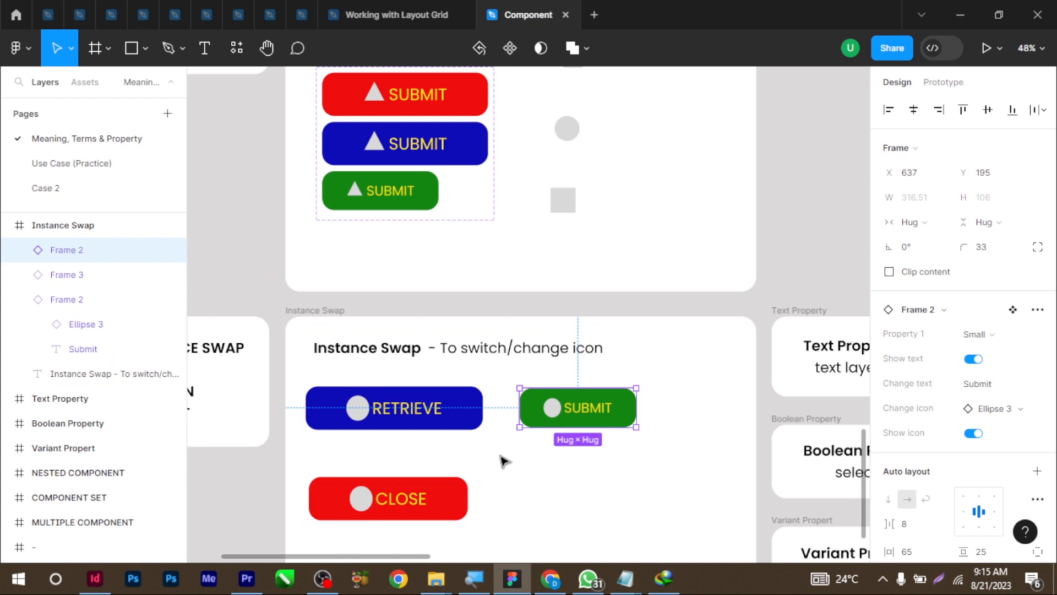
scroll(739, 500, down, 4)
scroll(738, 500, right, 3)
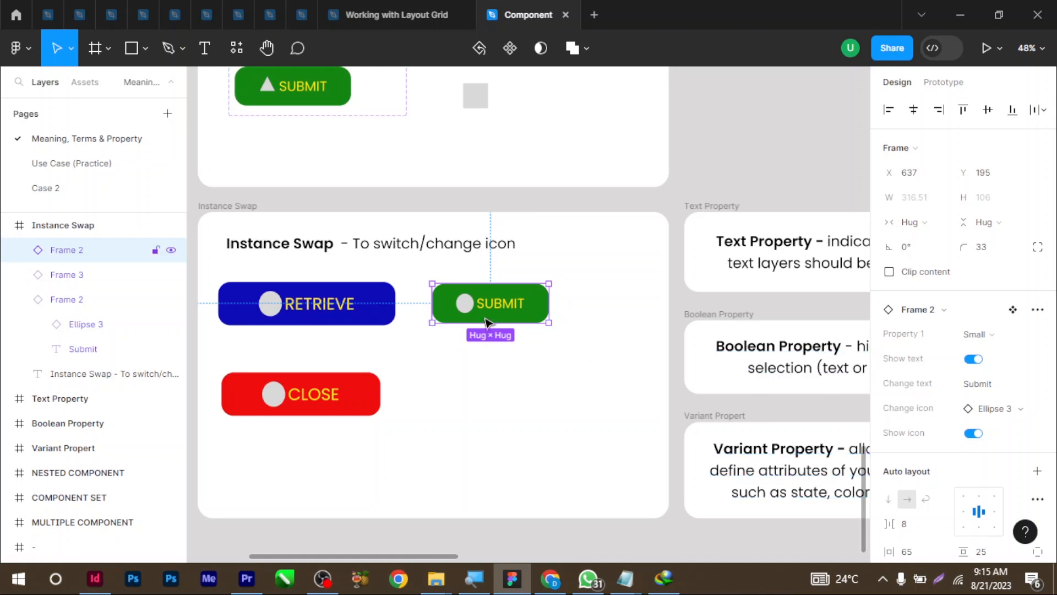
Duplicate the CLOSE button to the right and set the copy's variant to Small
click(353, 400)
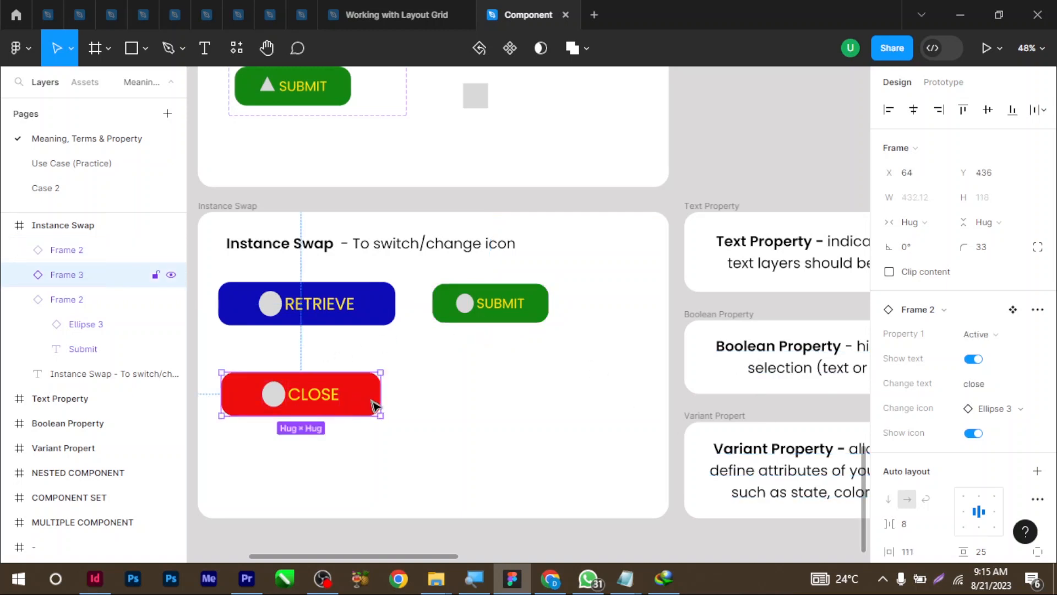
drag(375, 406, 562, 411)
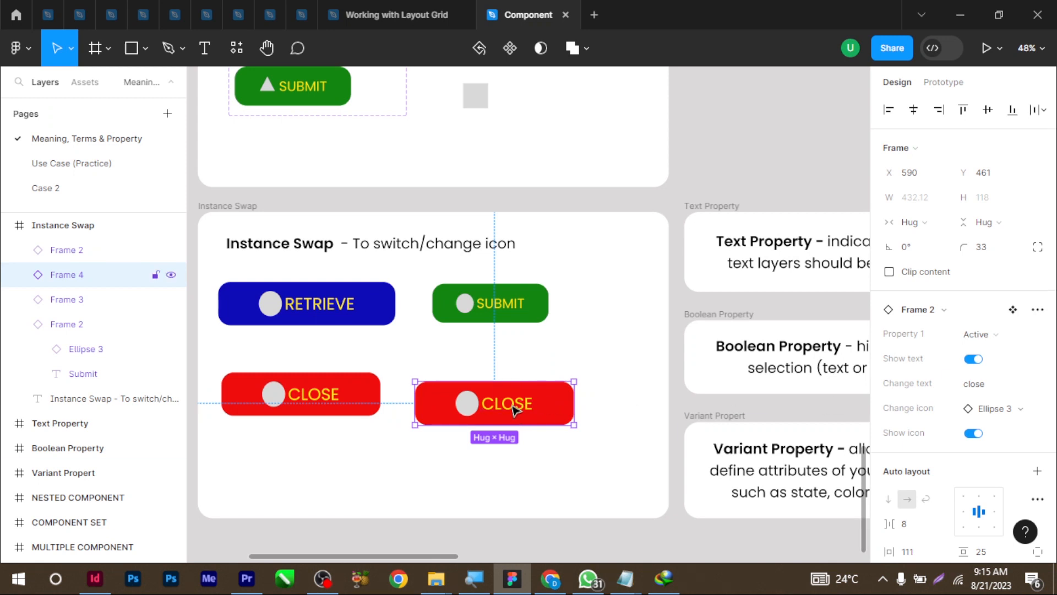
click(984, 334)
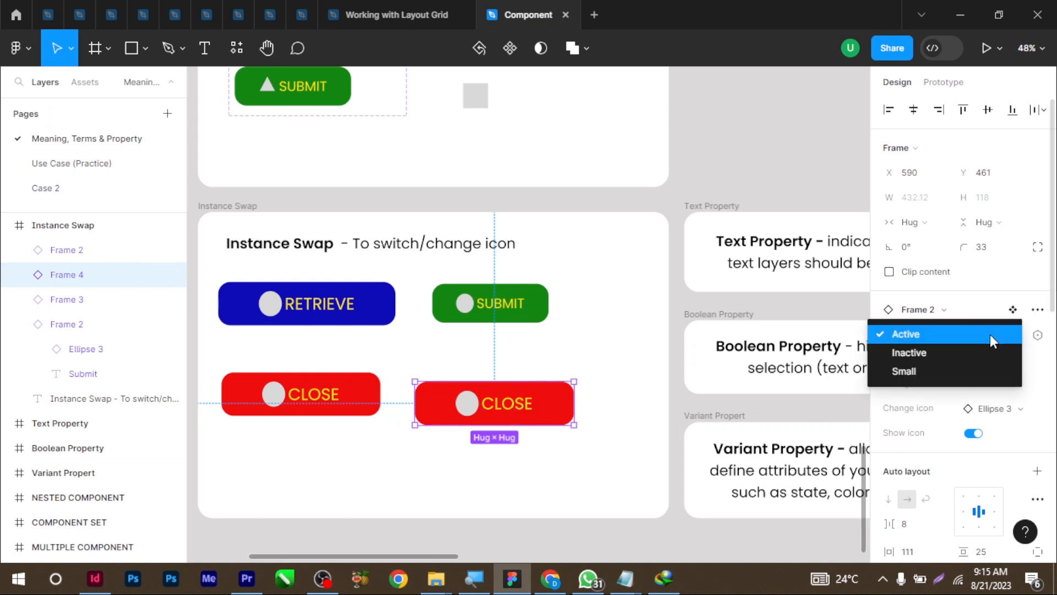
click(955, 355)
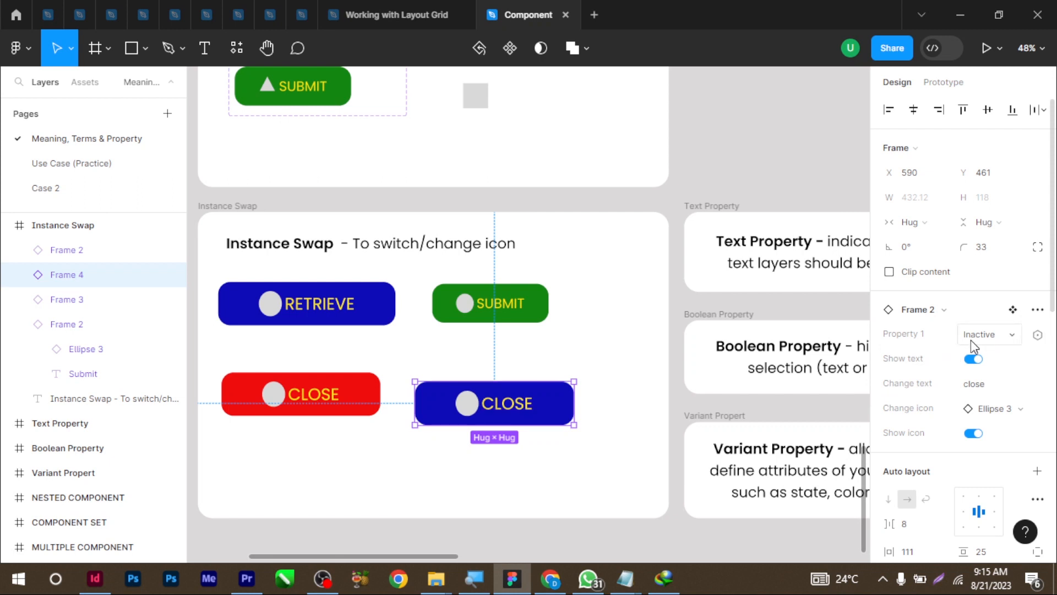
click(970, 340)
click(955, 353)
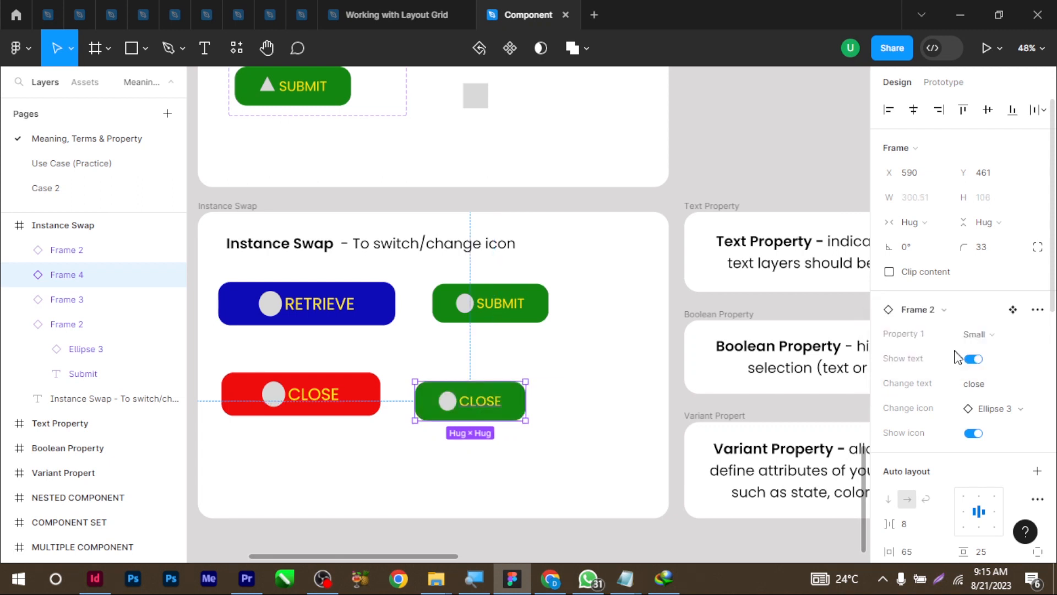
On the copy, swap the icon to the triangle, hide it, and relabel it Open
click(974, 359)
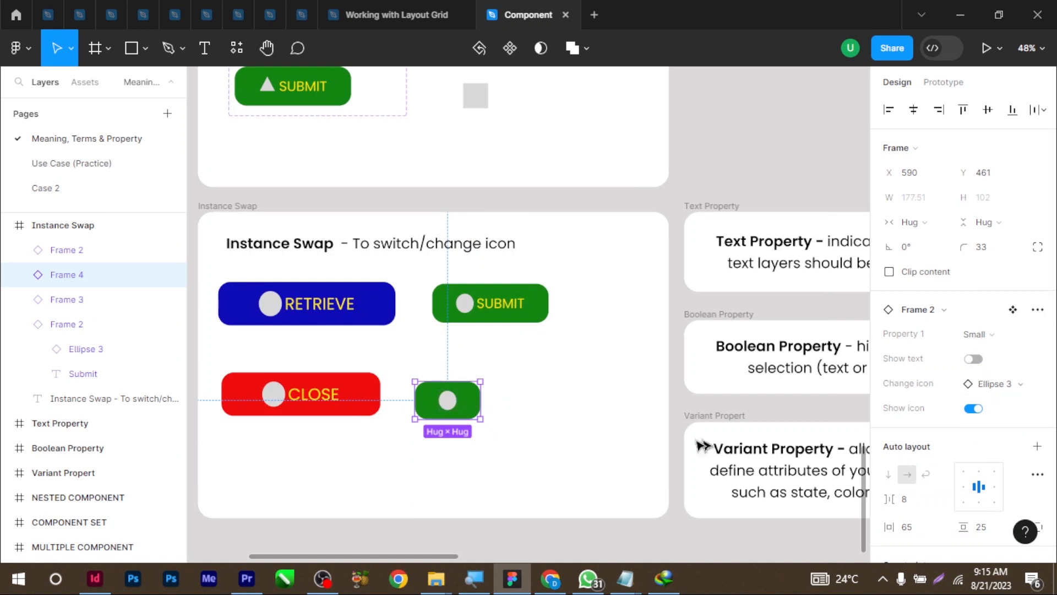
click(1022, 385)
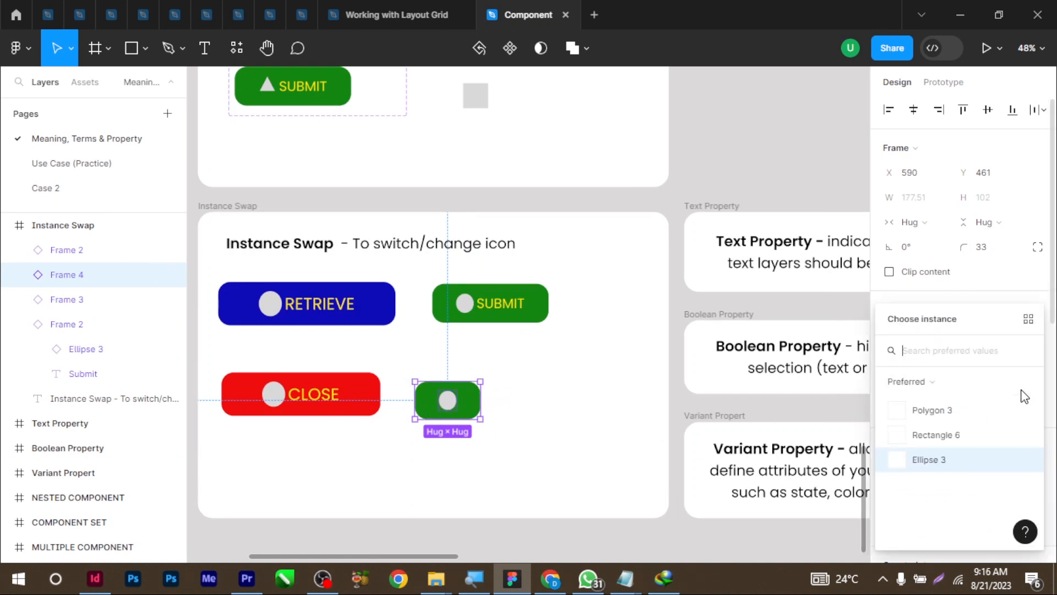
click(954, 414)
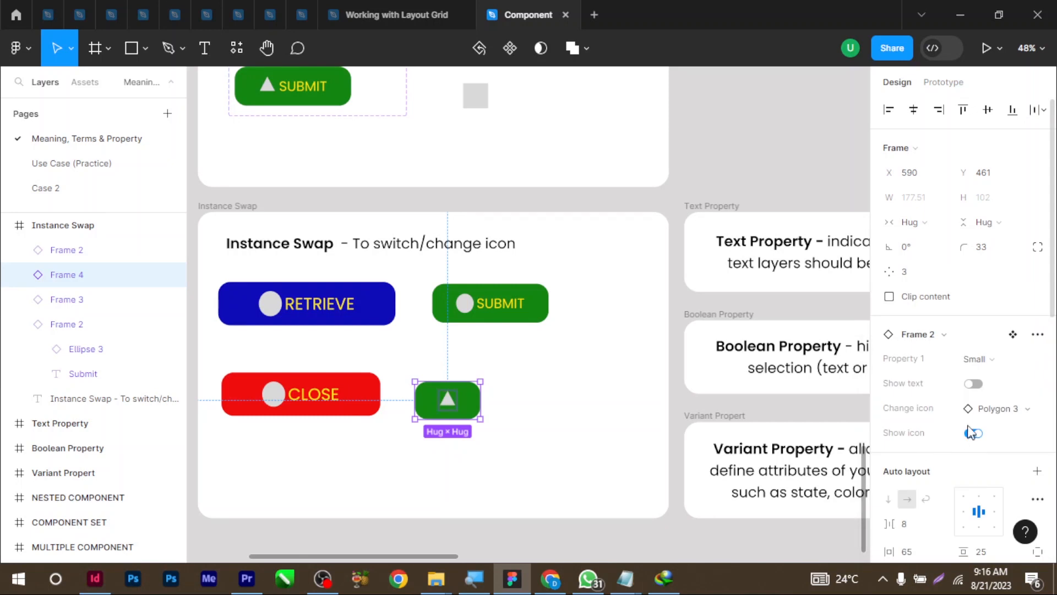
click(973, 384)
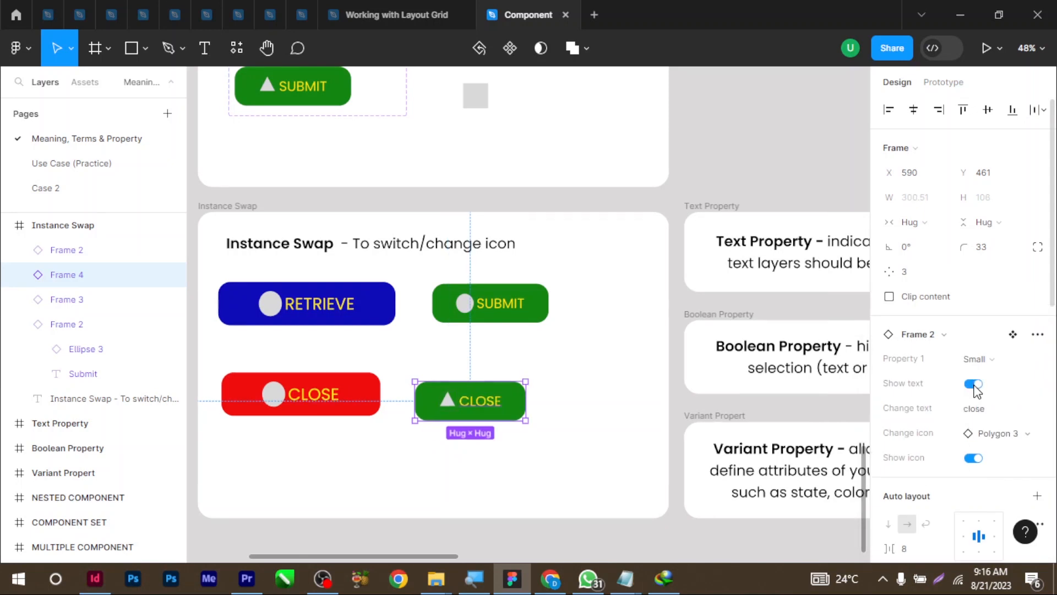
click(973, 458)
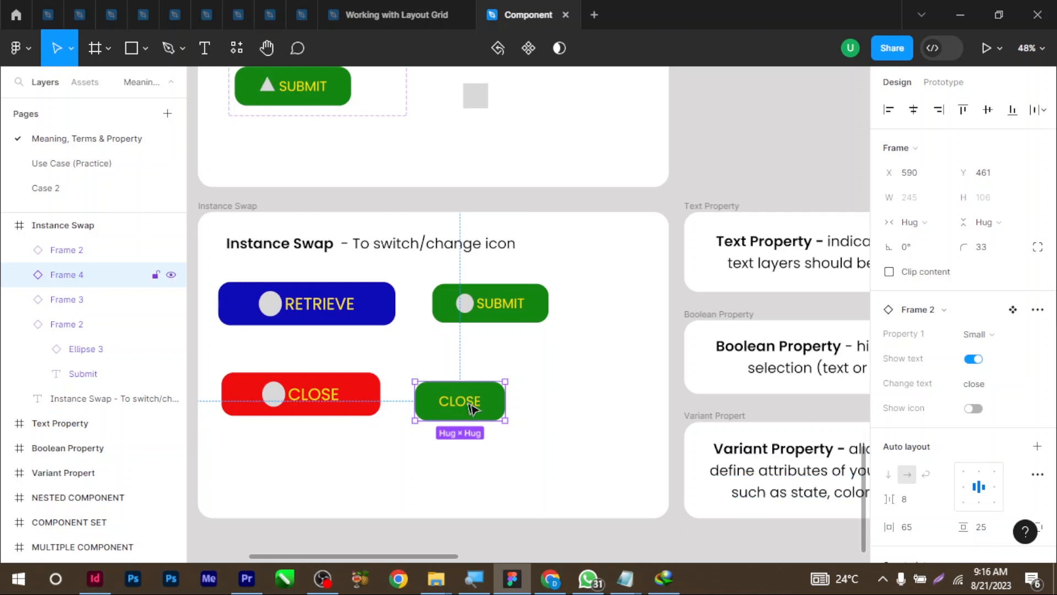
click(983, 390)
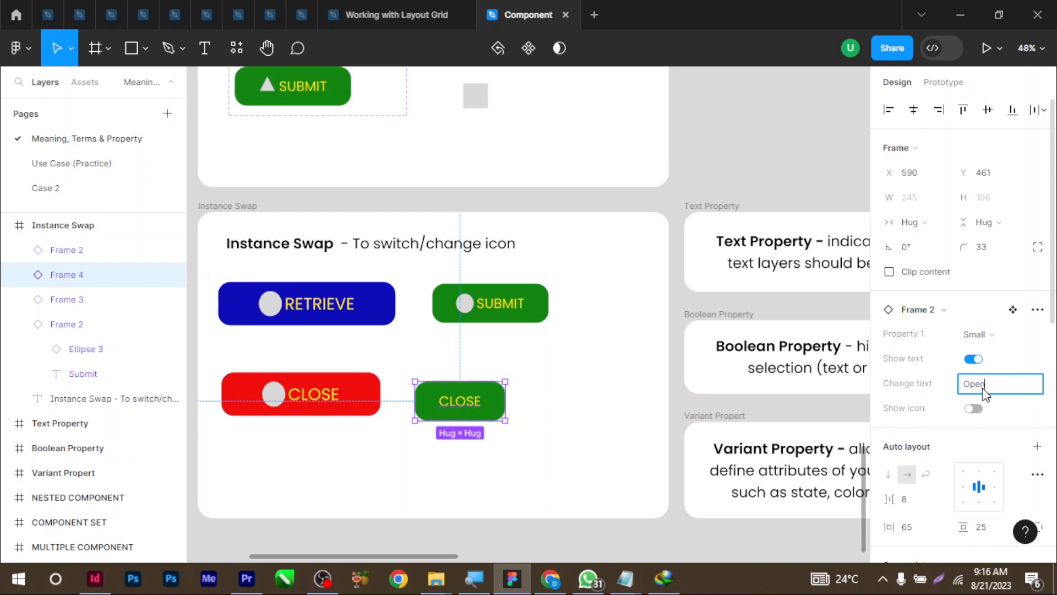
key(Return)
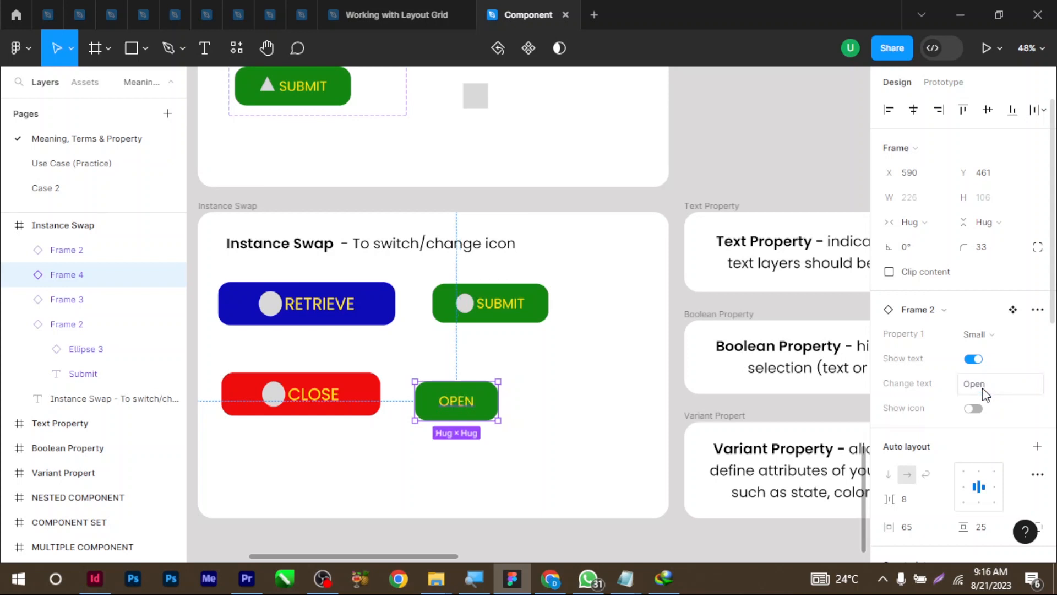